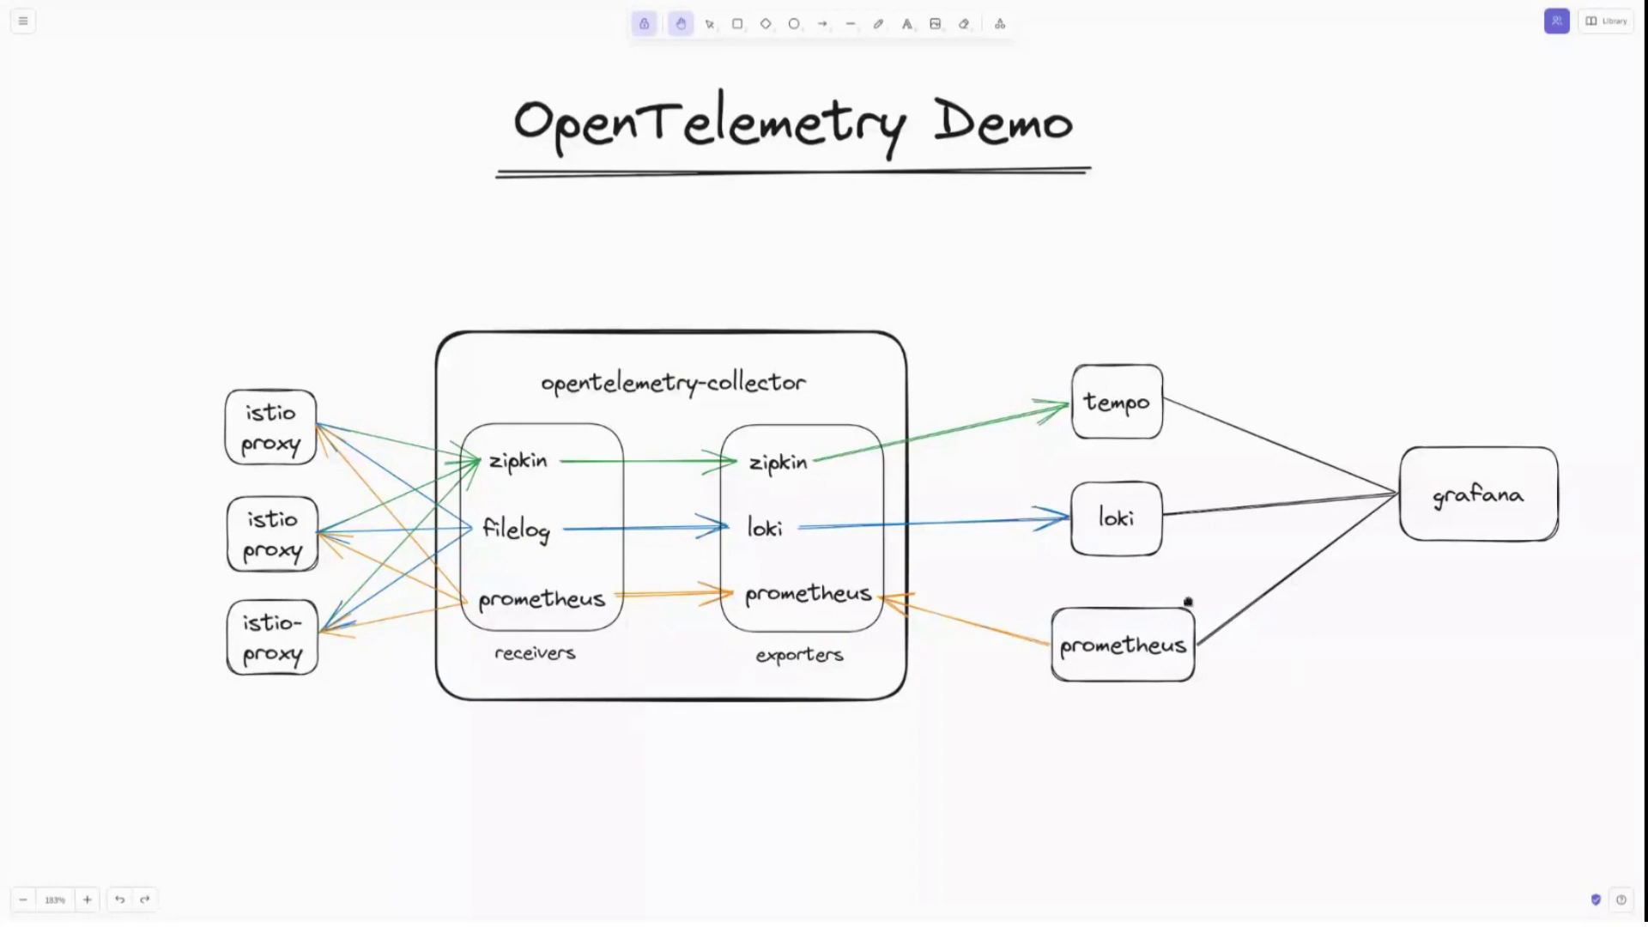
# Review the stack architecture diagram, scrolling and panning across it and glancing at the window overview.
pyautogui.scroll(6, 1302, 721)
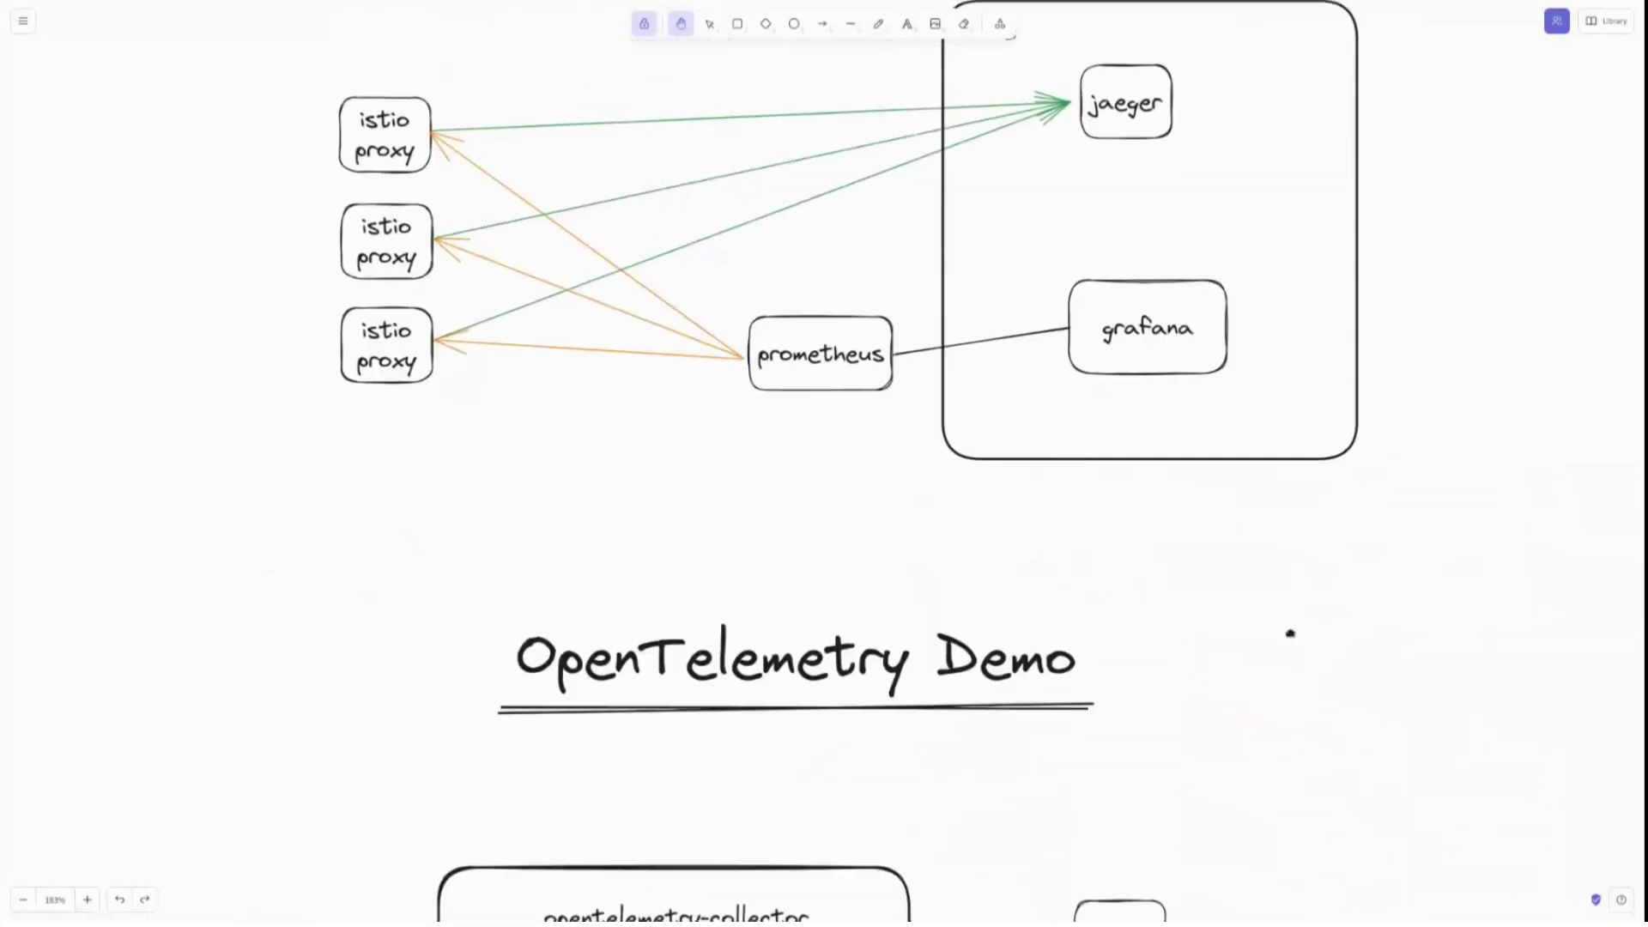
pyautogui.scroll(4, 1313, 712)
pyautogui.scroll(1, 1040, 456)
pyautogui.scroll(1, 1039, 457)
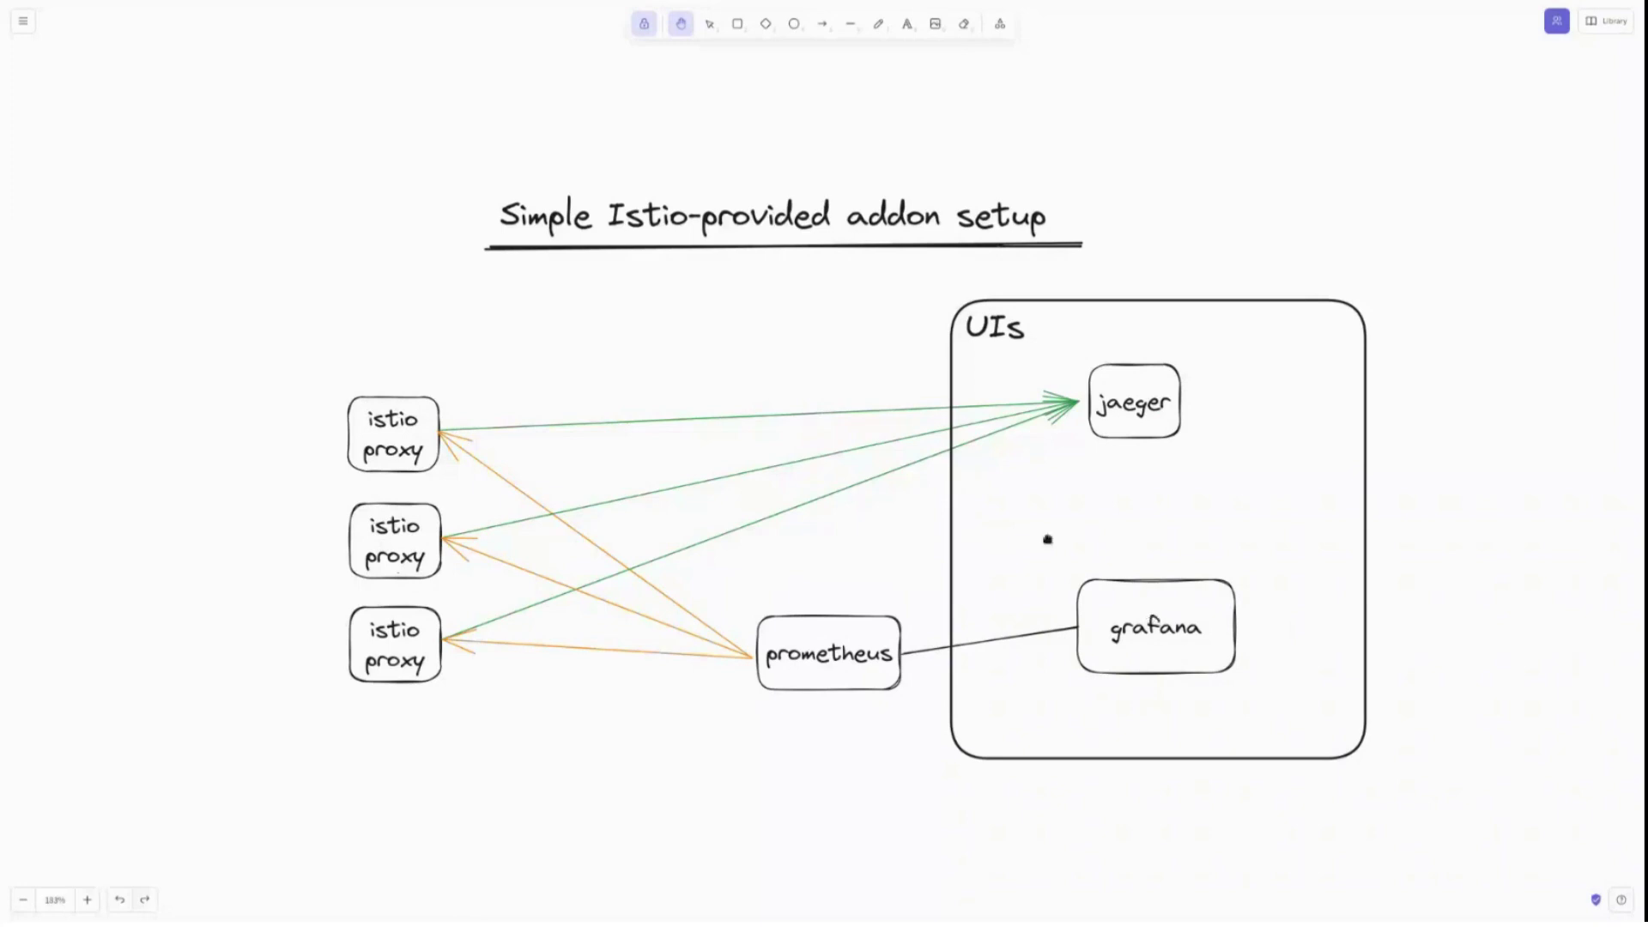
pyautogui.scroll(-10, 987, 661)
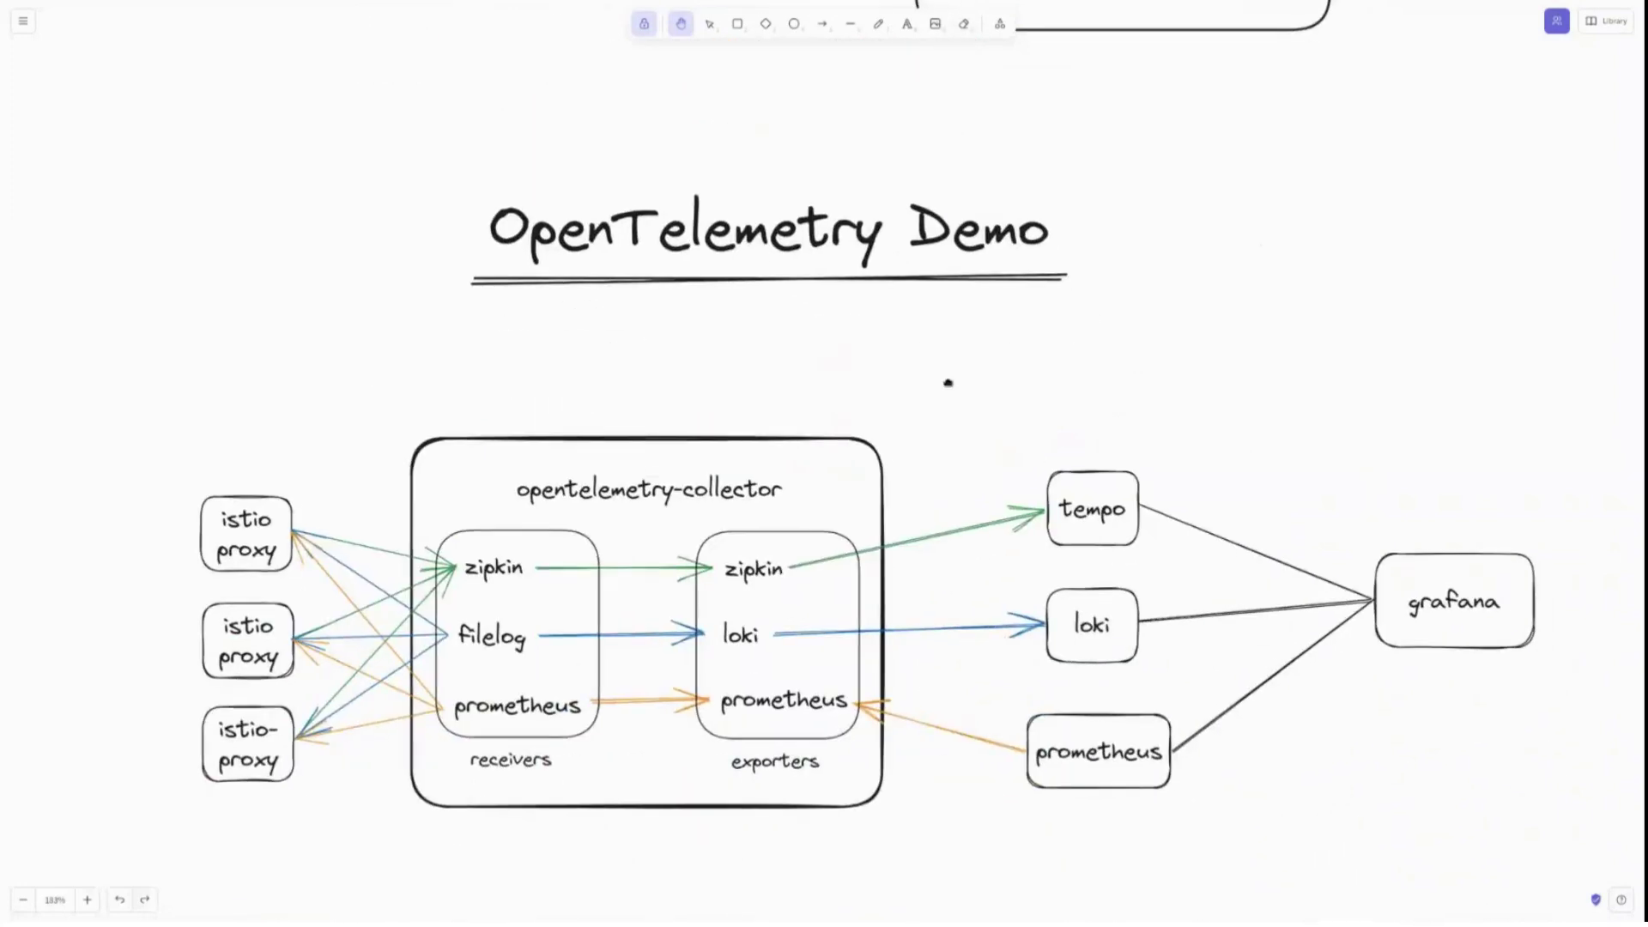
pyautogui.scroll(-1, 936, 343)
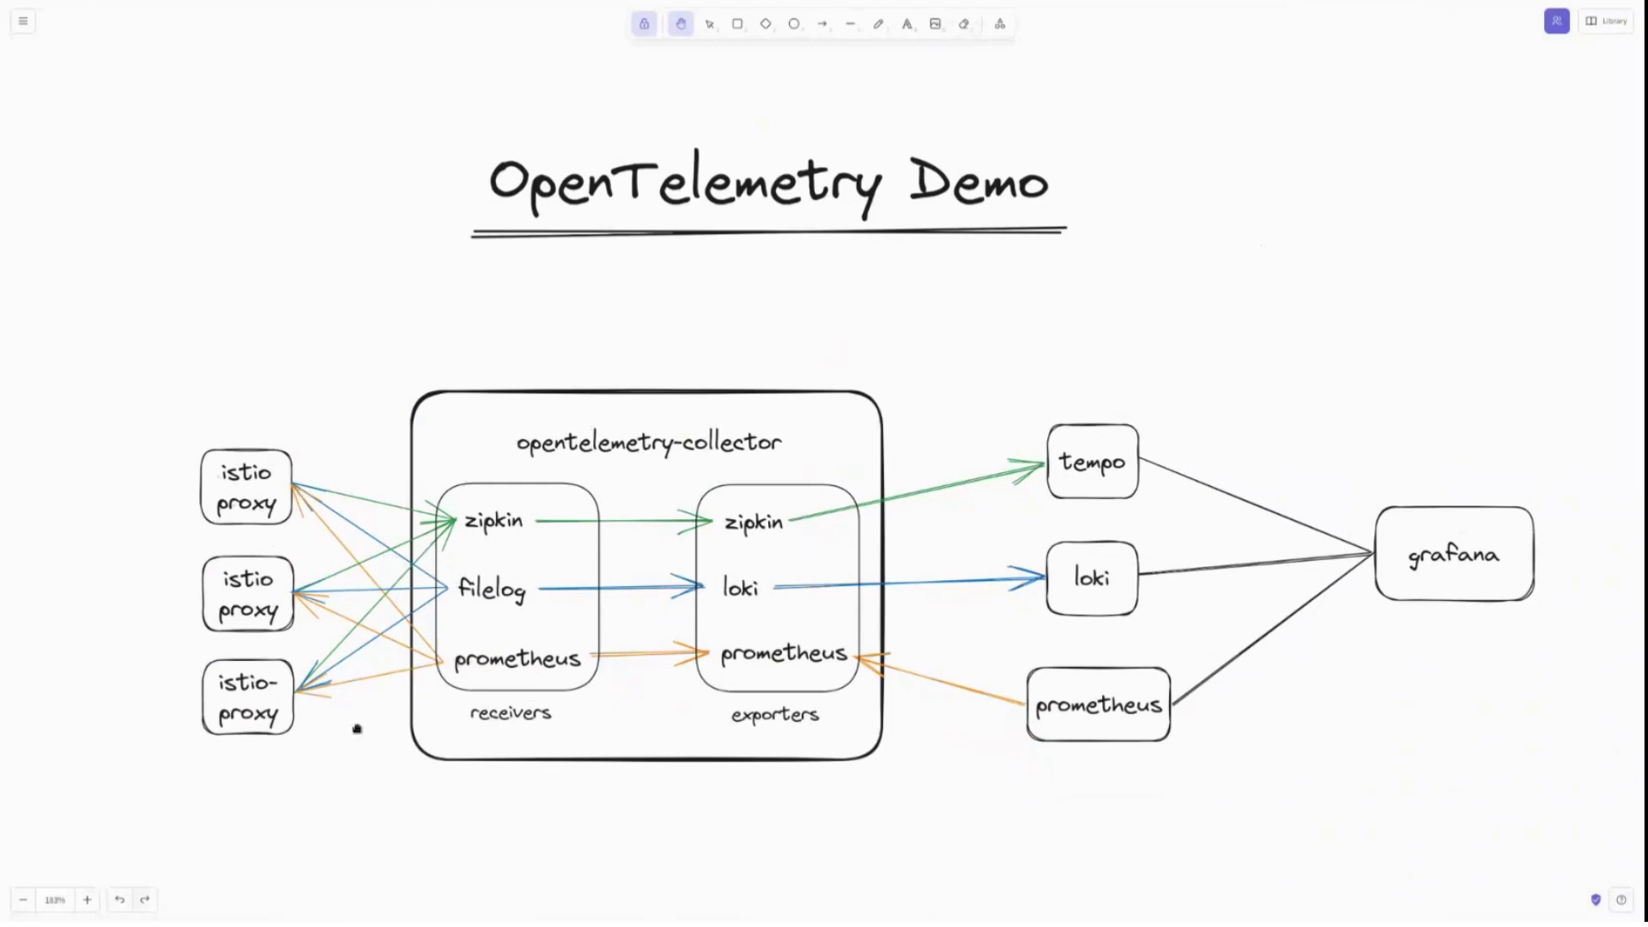
pyautogui.scroll(6, 666, 489)
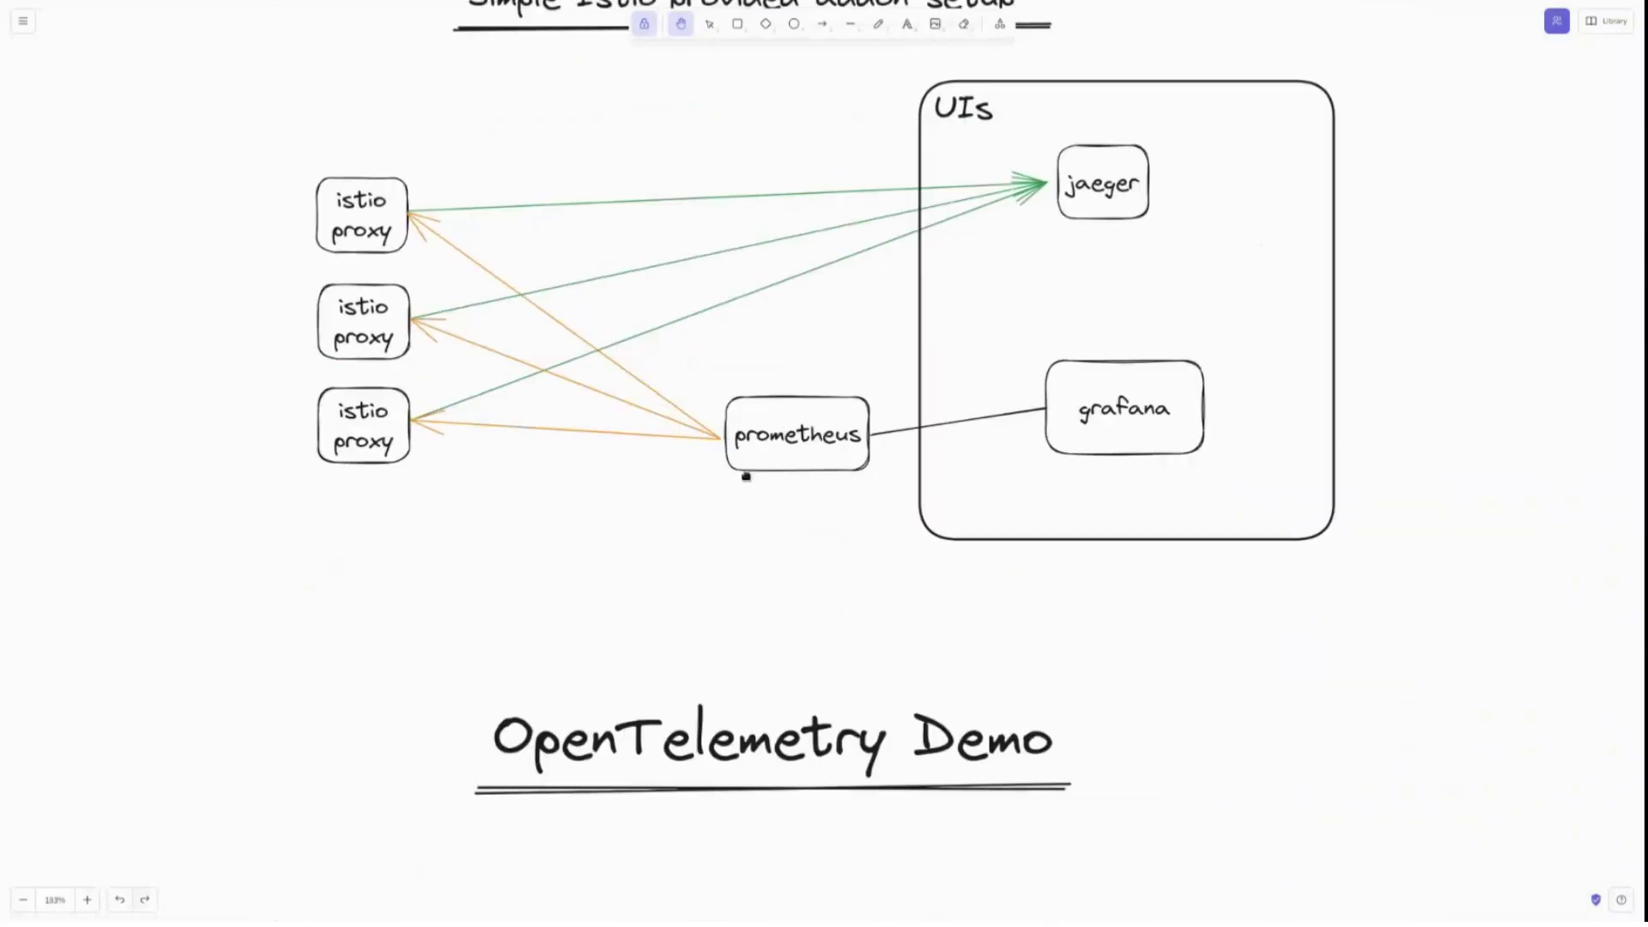
pyautogui.scroll(-6, 730, 714)
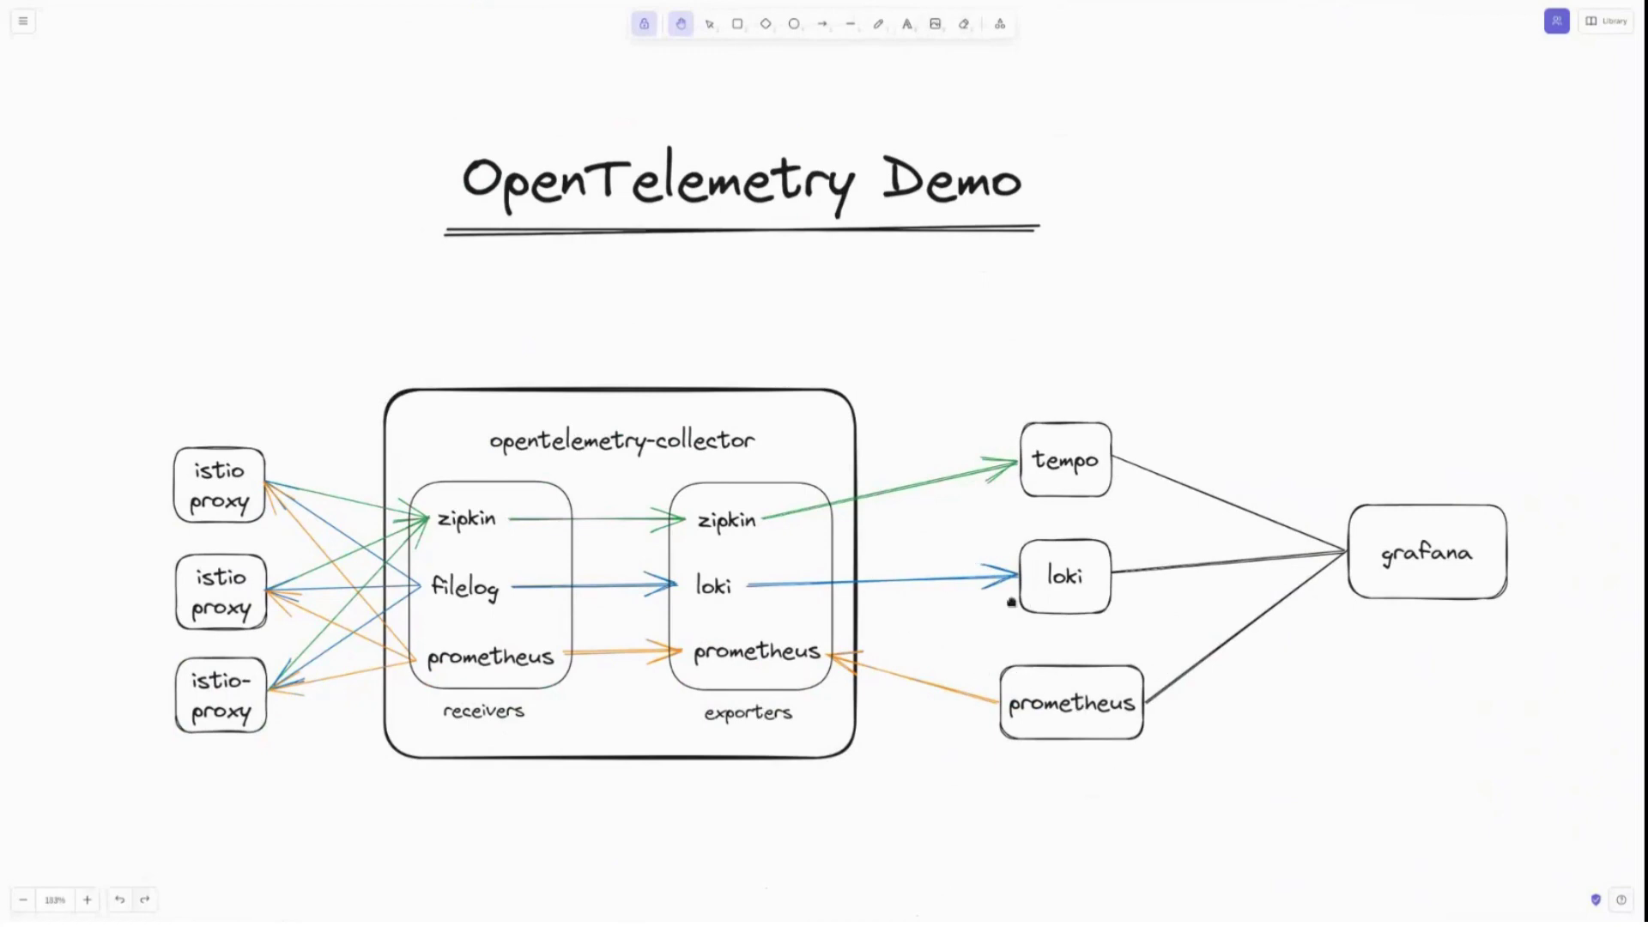
pyautogui.scroll(3, 1012, 600)
pyautogui.scroll(3, 858, 538)
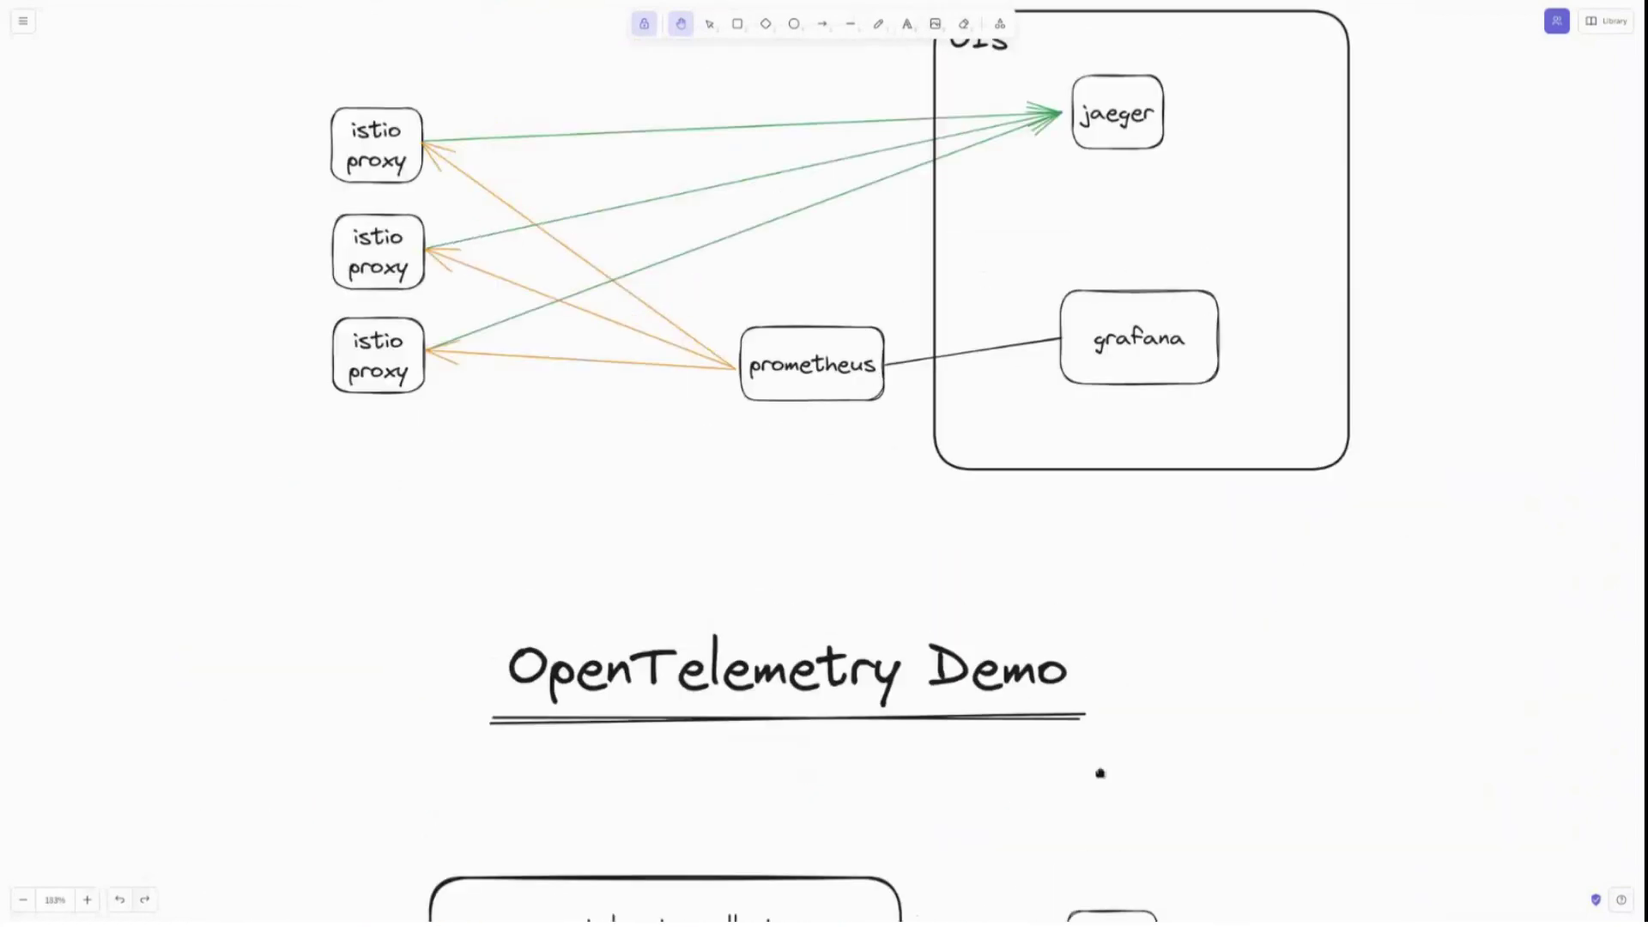
pyautogui.scroll(-5, 1096, 773)
pyautogui.scroll(-2, 1072, 637)
pyautogui.scroll(7, 1001, 500)
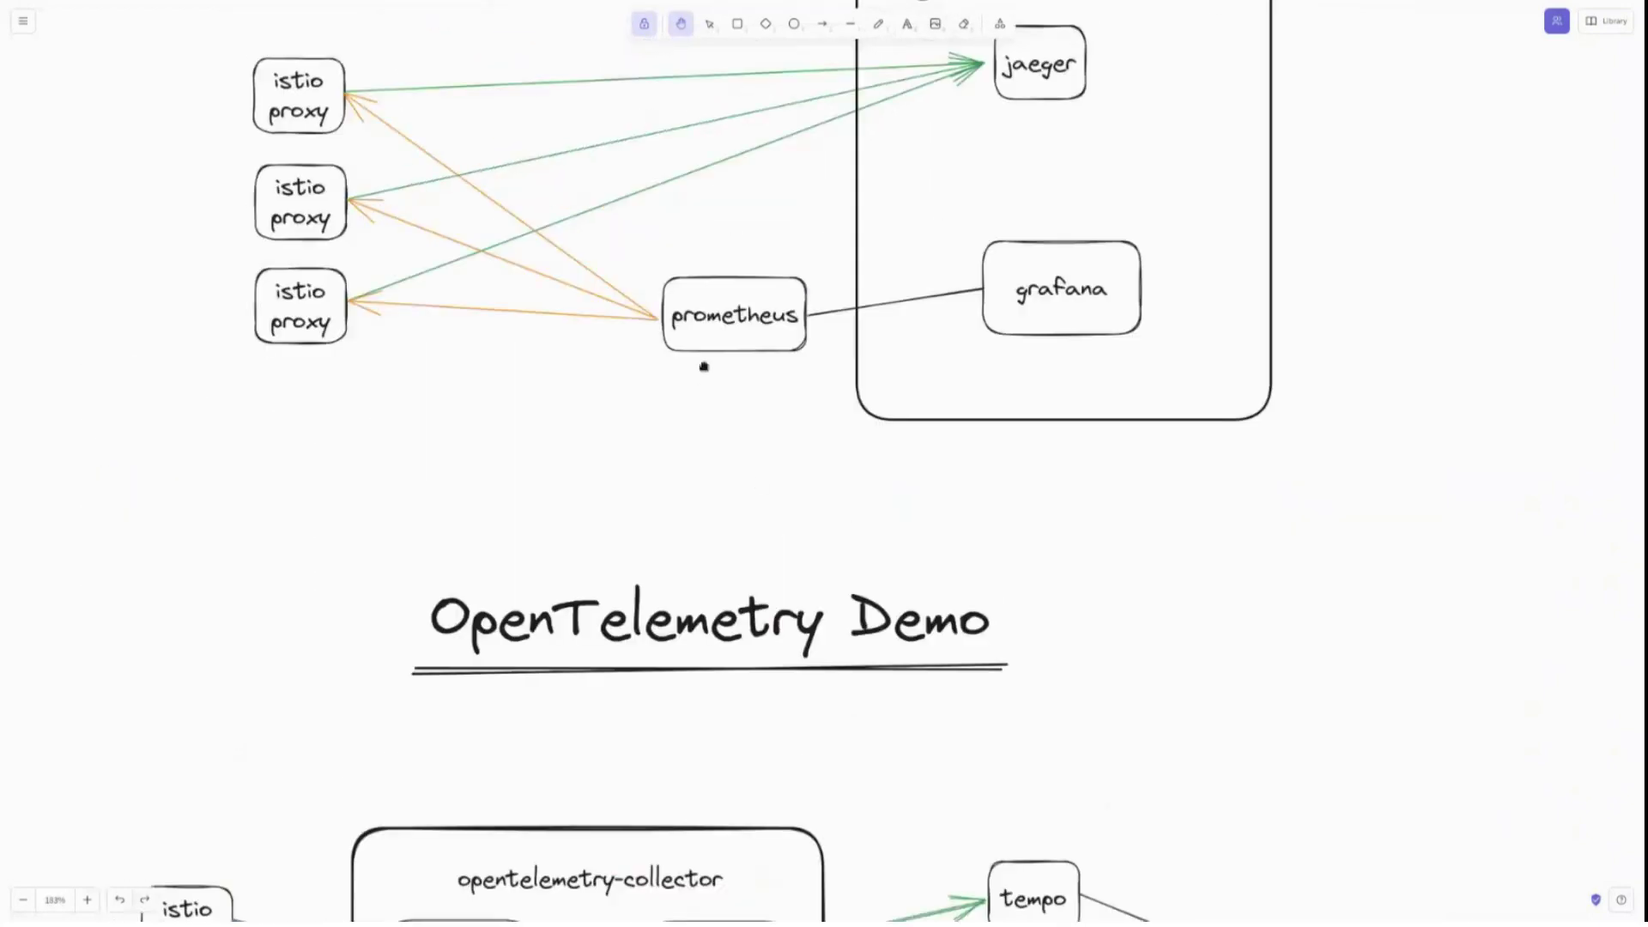
pyautogui.scroll(2, 677, 523)
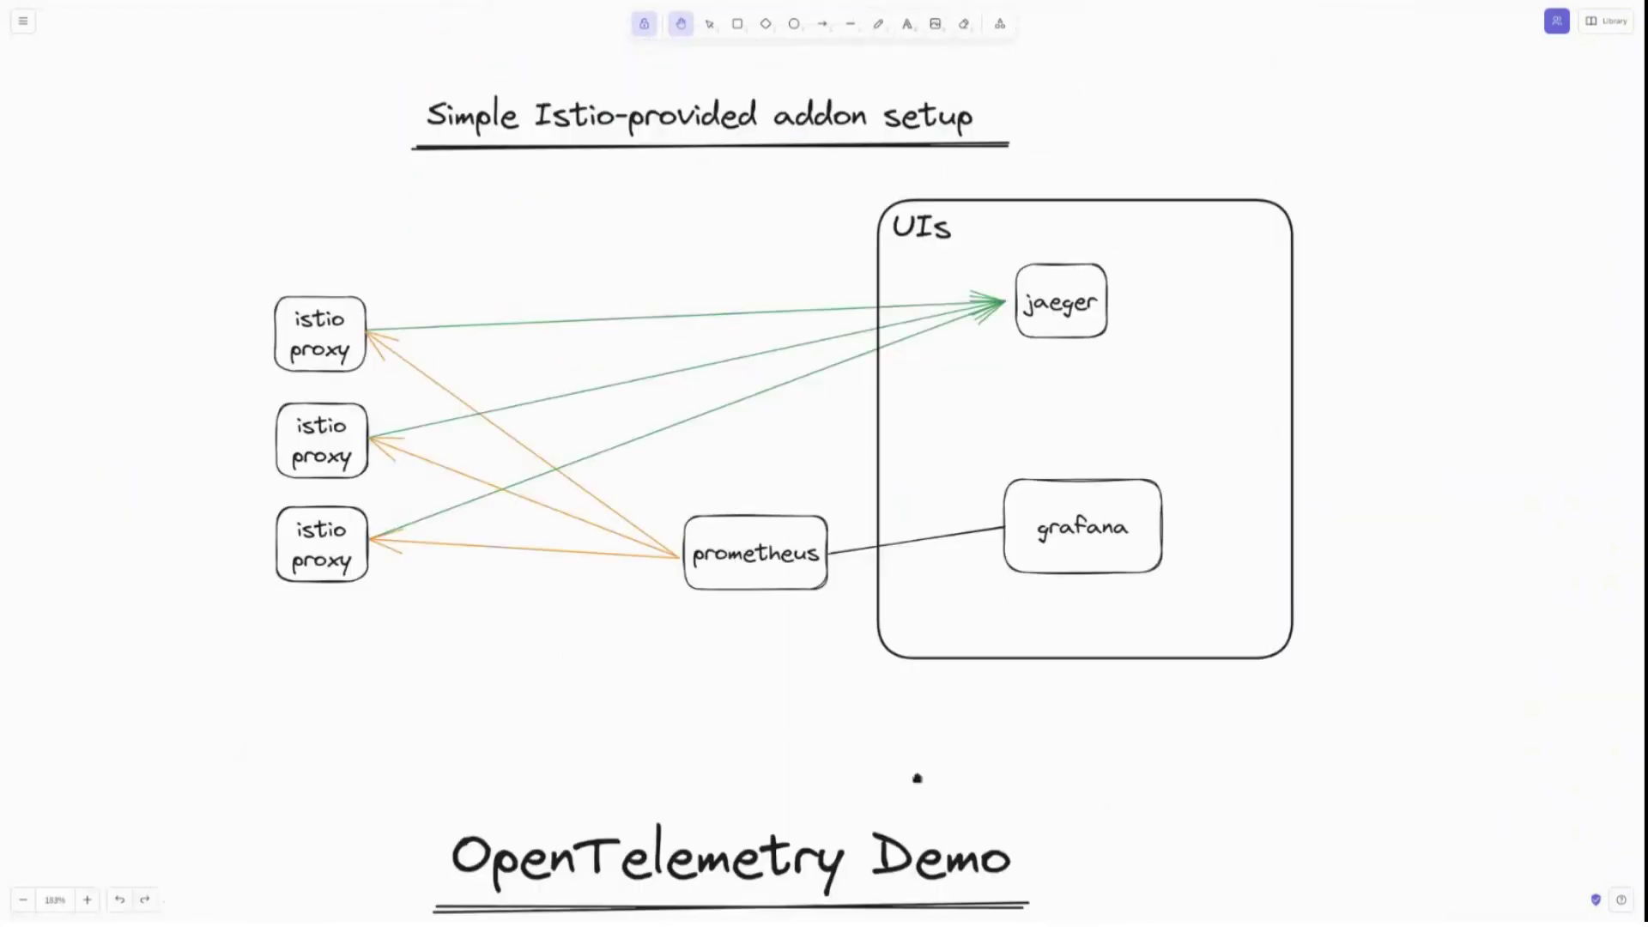
pyautogui.scroll(-5, 916, 776)
pyautogui.hscroll(2, 916, 776)
pyautogui.scroll(-4, 814, 502)
pyautogui.hscroll(1, 814, 502)
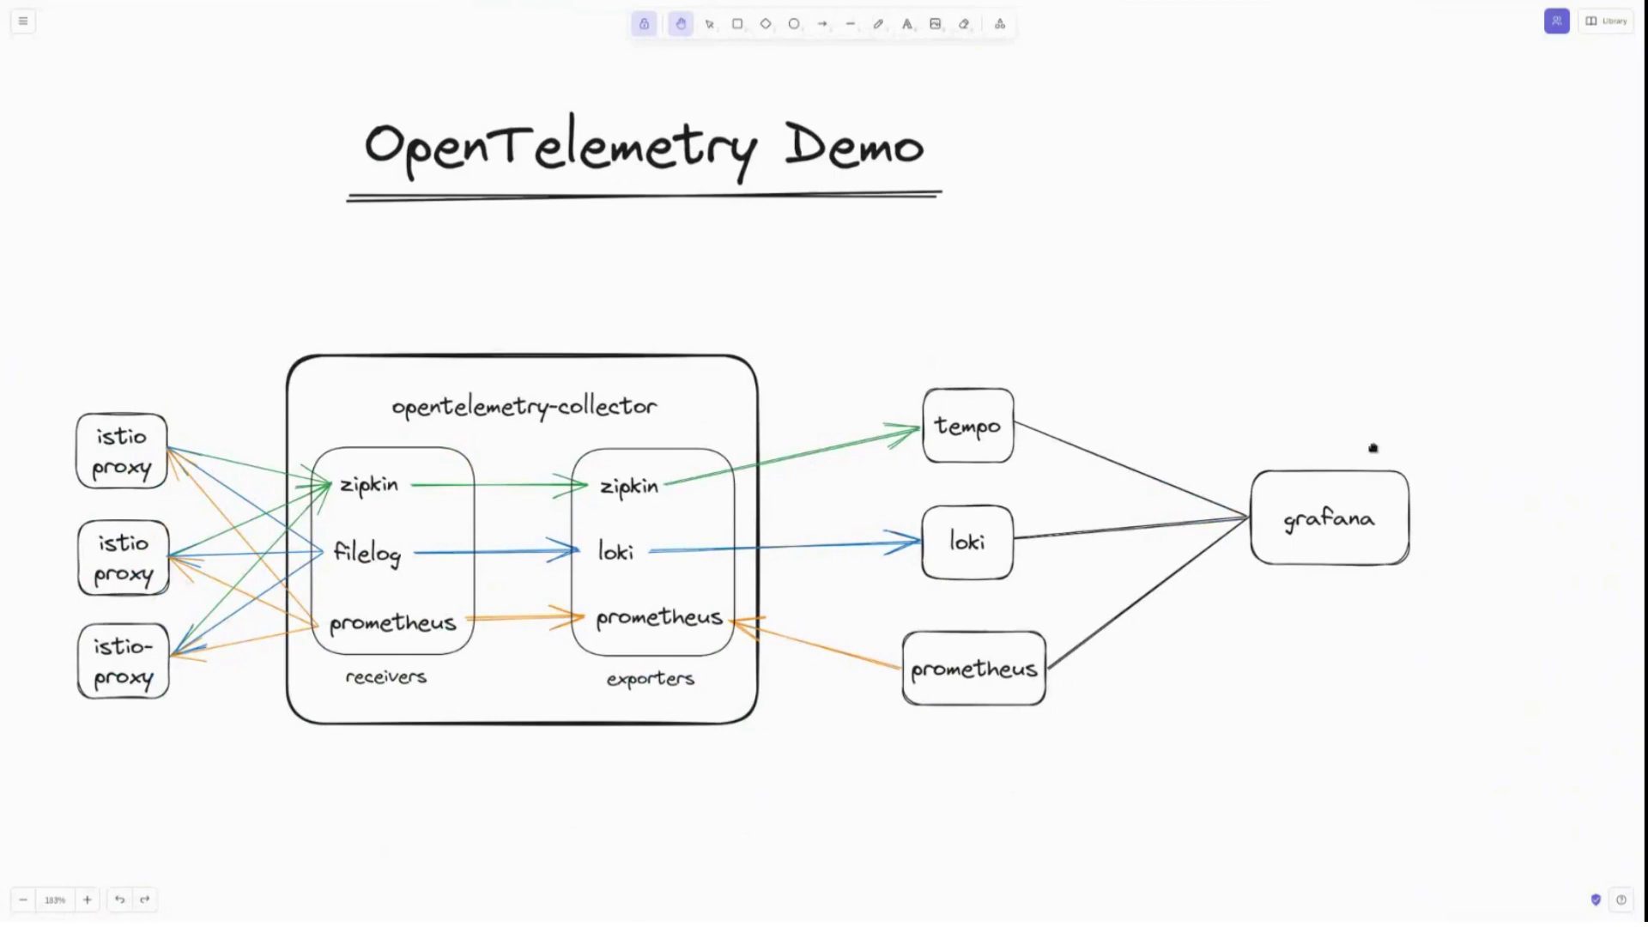
pyautogui.moveTo(1025, 585); pyautogui.dragTo(1084, 587)
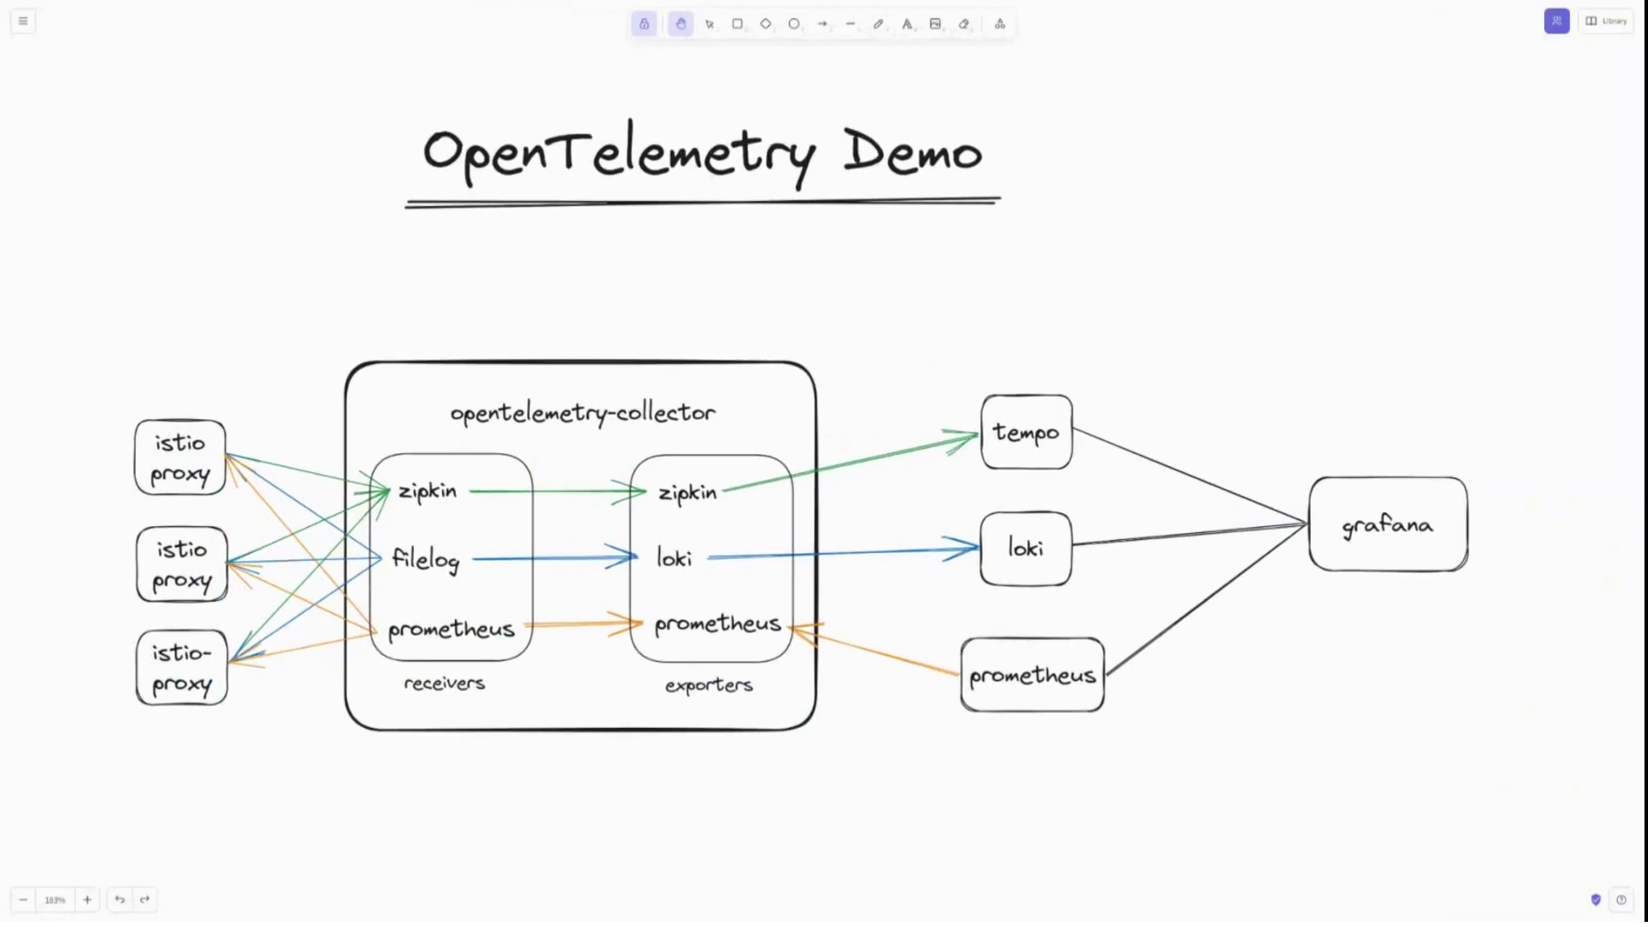
pyautogui.press('super')
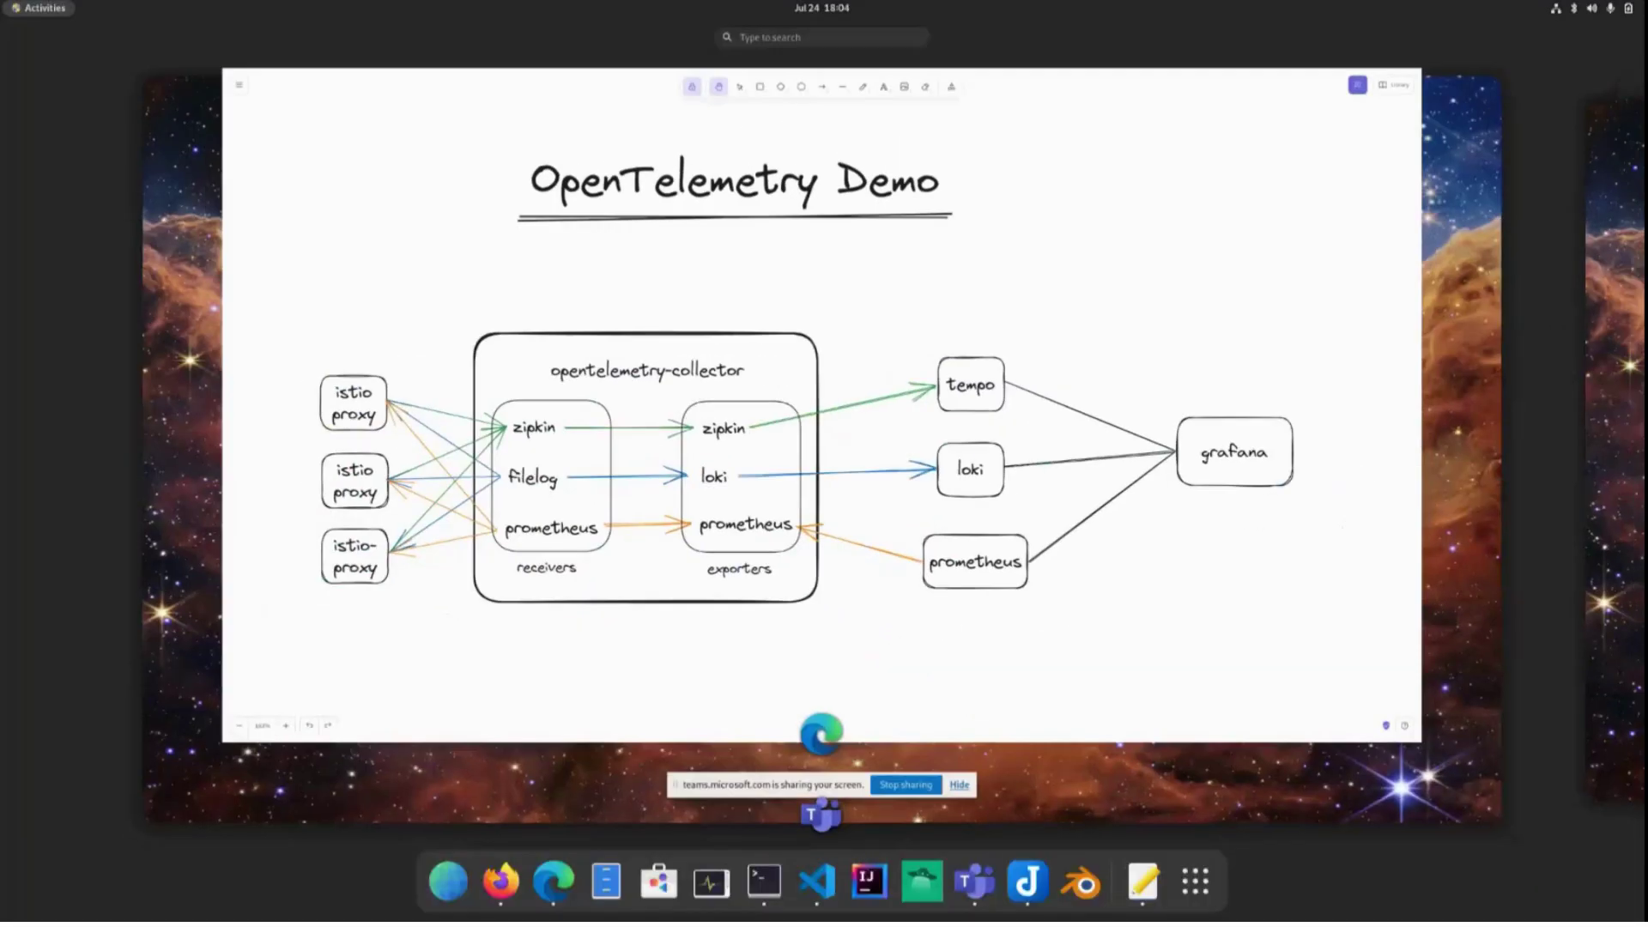
pyautogui.press('super')
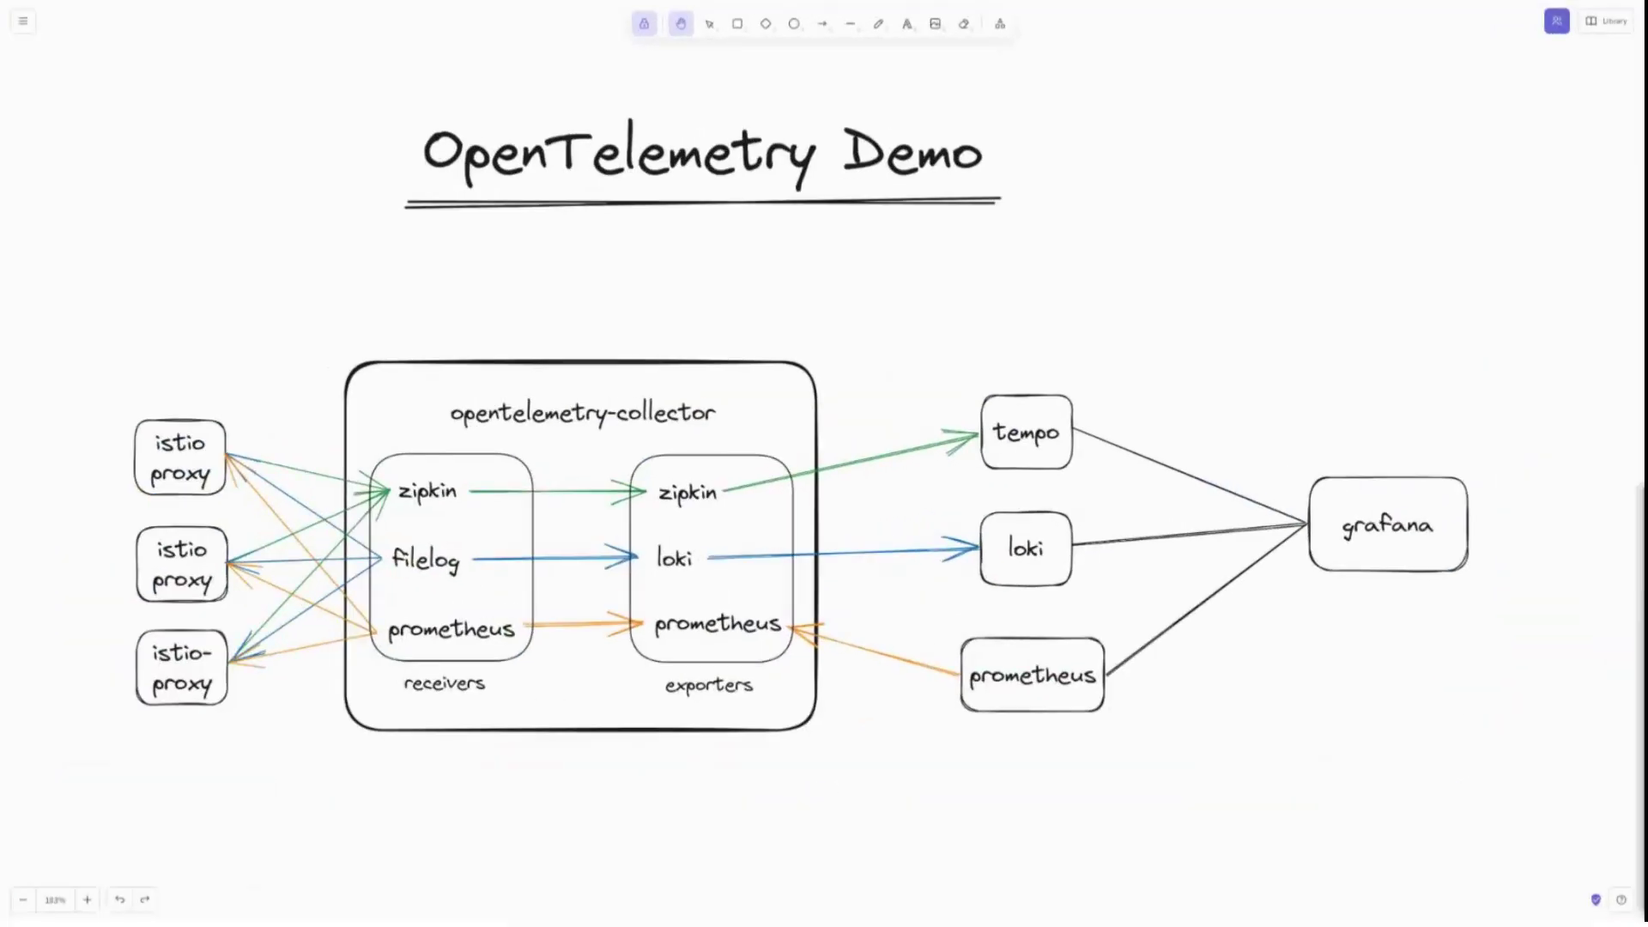
# Open a new terminal at the top-left and move the second terminal window to the left.
pyautogui.hotkey('ctrl', 'alt', 't')
pyautogui.moveTo(515, 127); pyautogui.dragTo(389, 74)
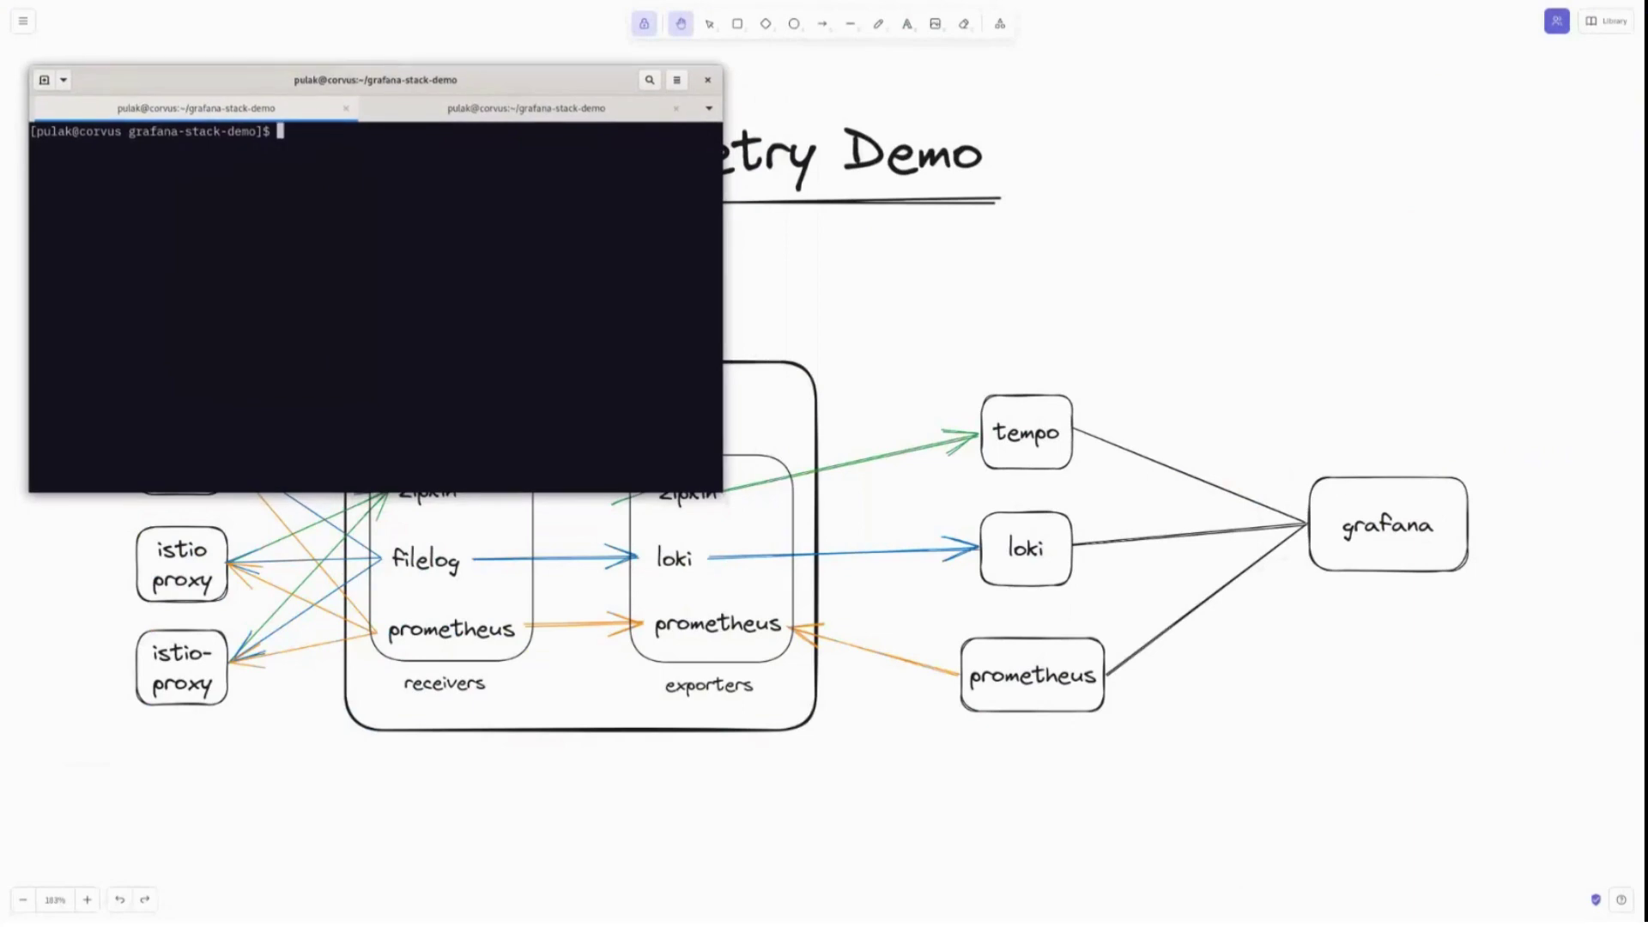
pyautogui.press('super')
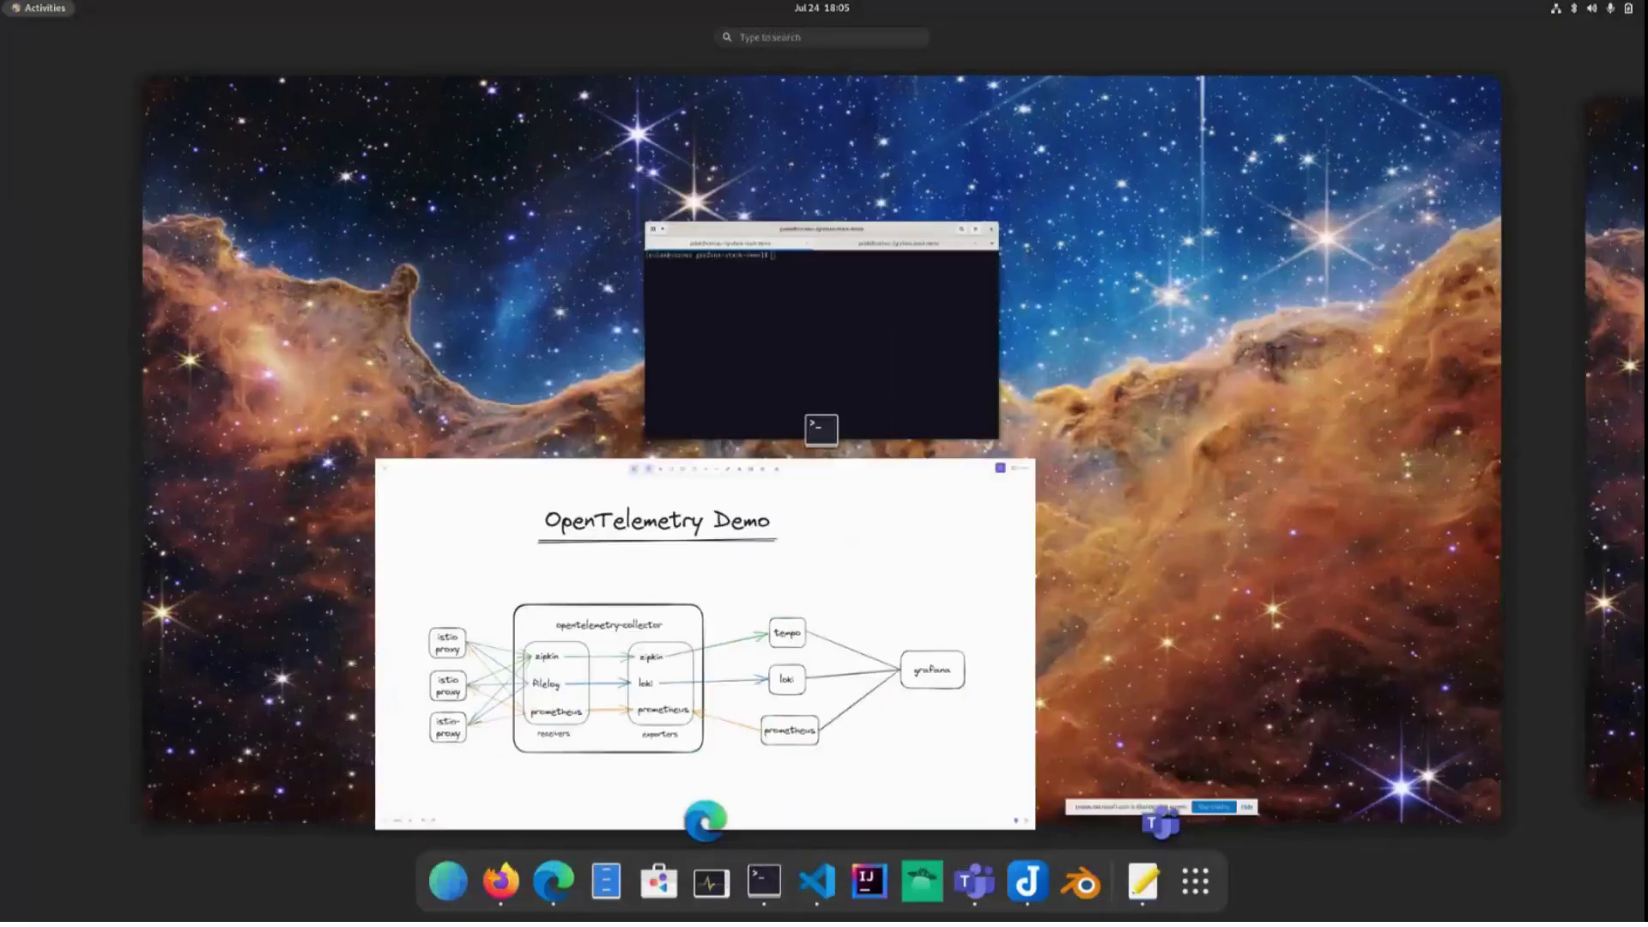
pyautogui.click(807, 326)
pyautogui.moveTo(844, 491); pyautogui.dragTo(410, 513)
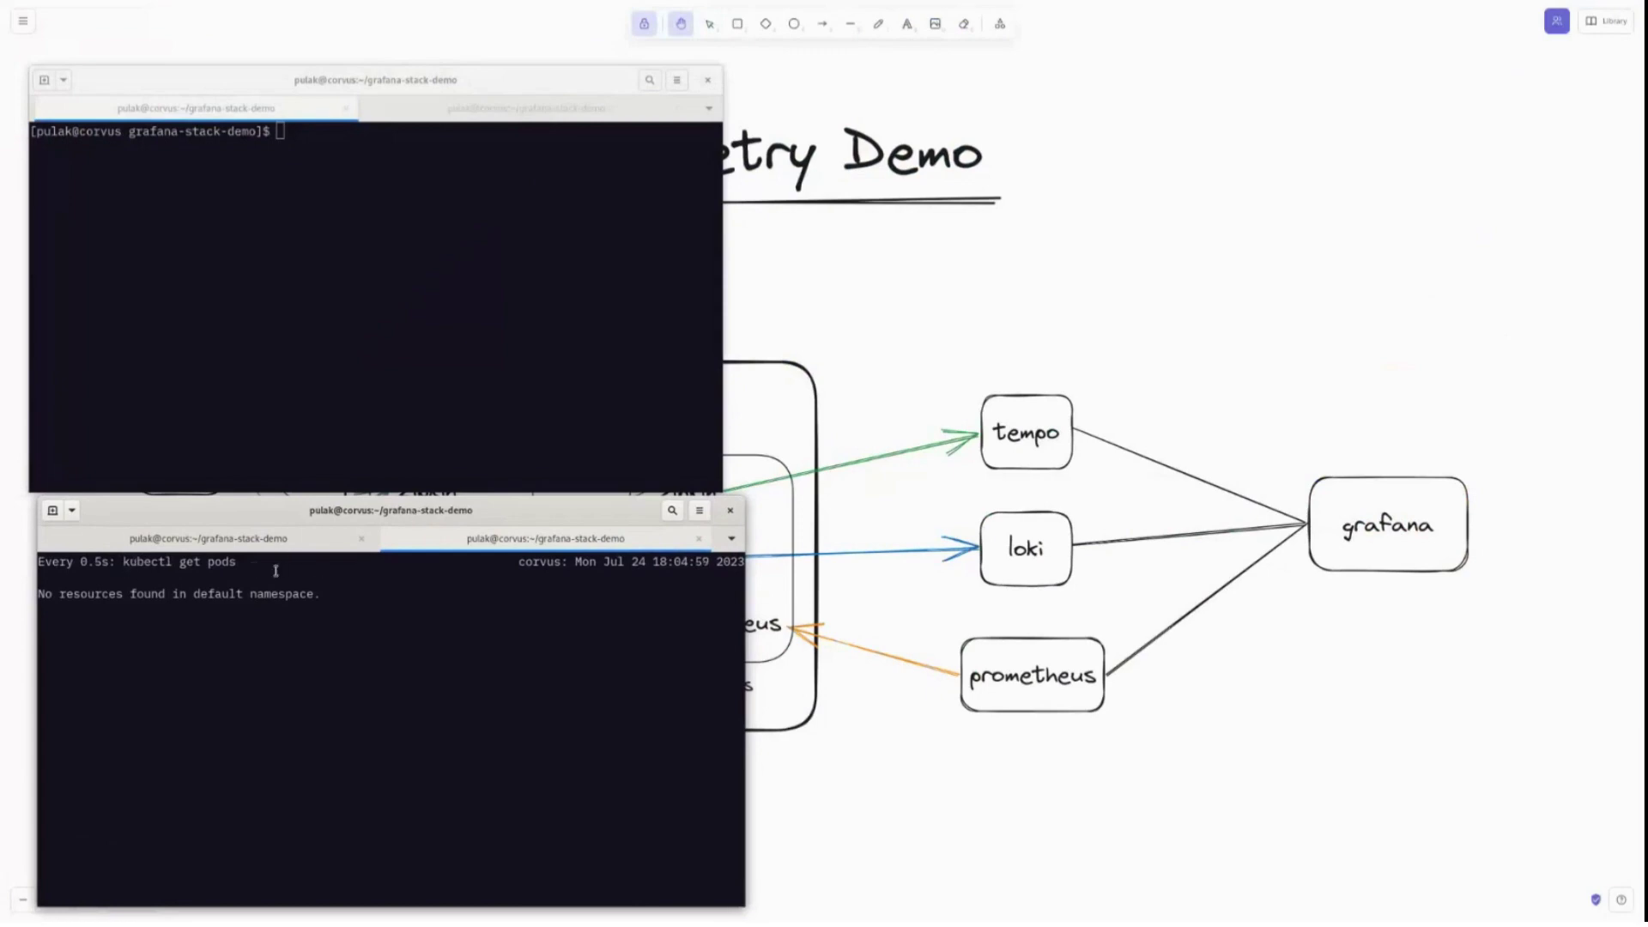
# Switch the lower terminal to the 'watch kubectl get pods -n istio-system' tab and nudge both windows into place.
pyautogui.click(221, 541)
pyautogui.moveTo(352, 563); pyautogui.dragTo(166, 562)
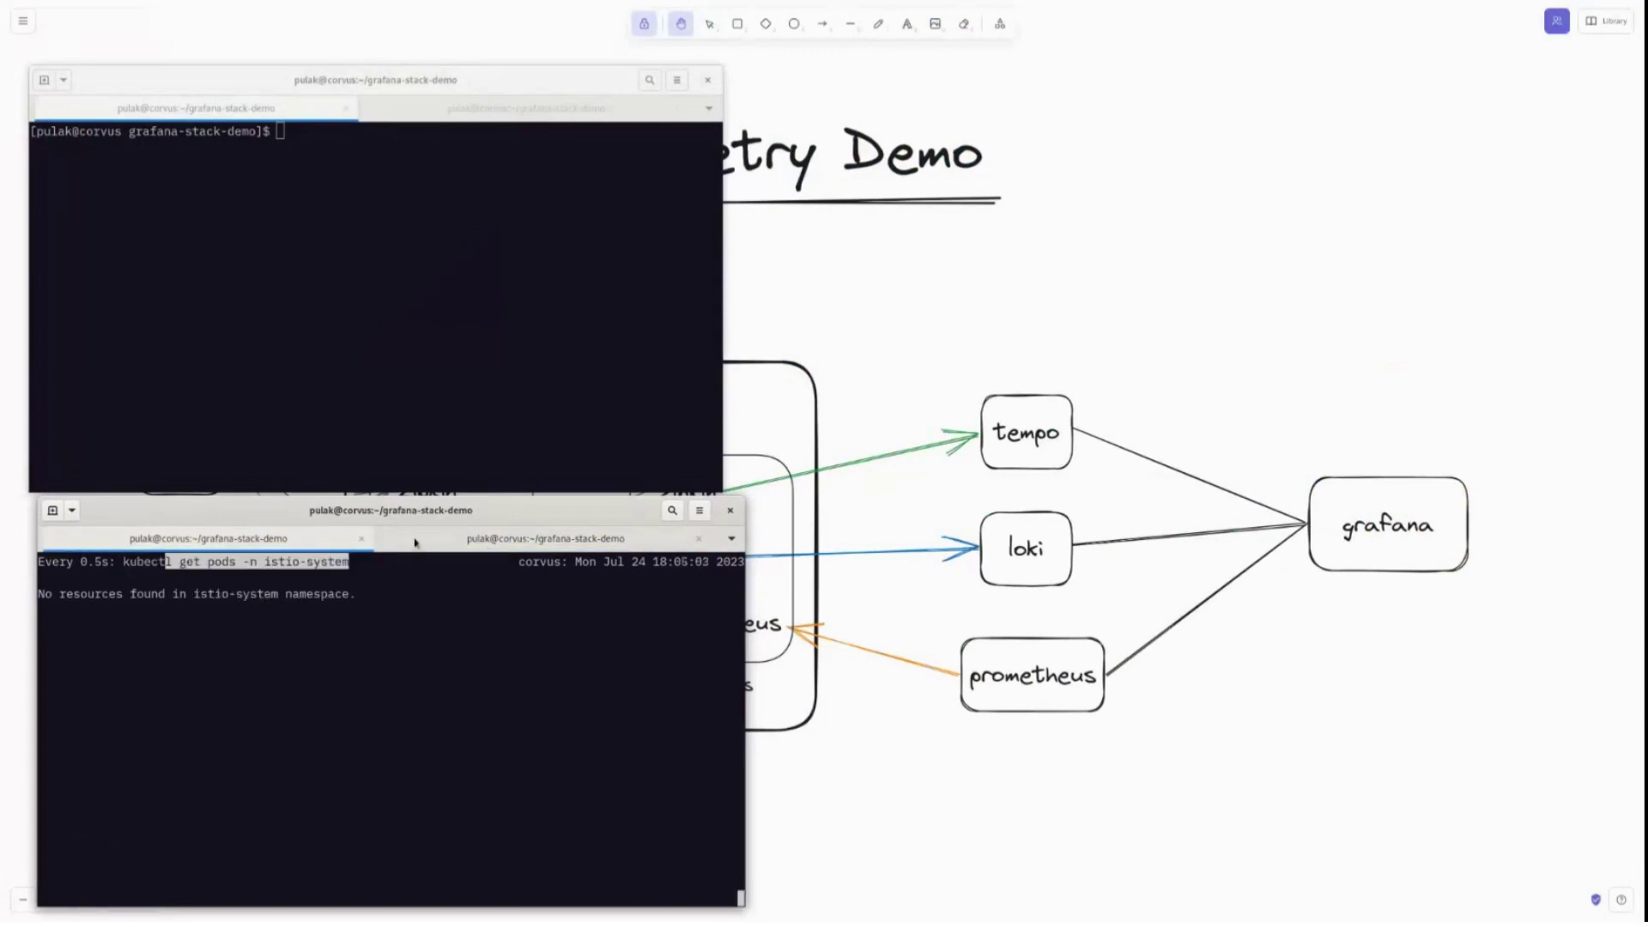
pyautogui.click(401, 421)
pyautogui.moveTo(408, 77); pyautogui.dragTo(416, 47)
pyautogui.moveTo(395, 513); pyautogui.dragTo(382, 502)
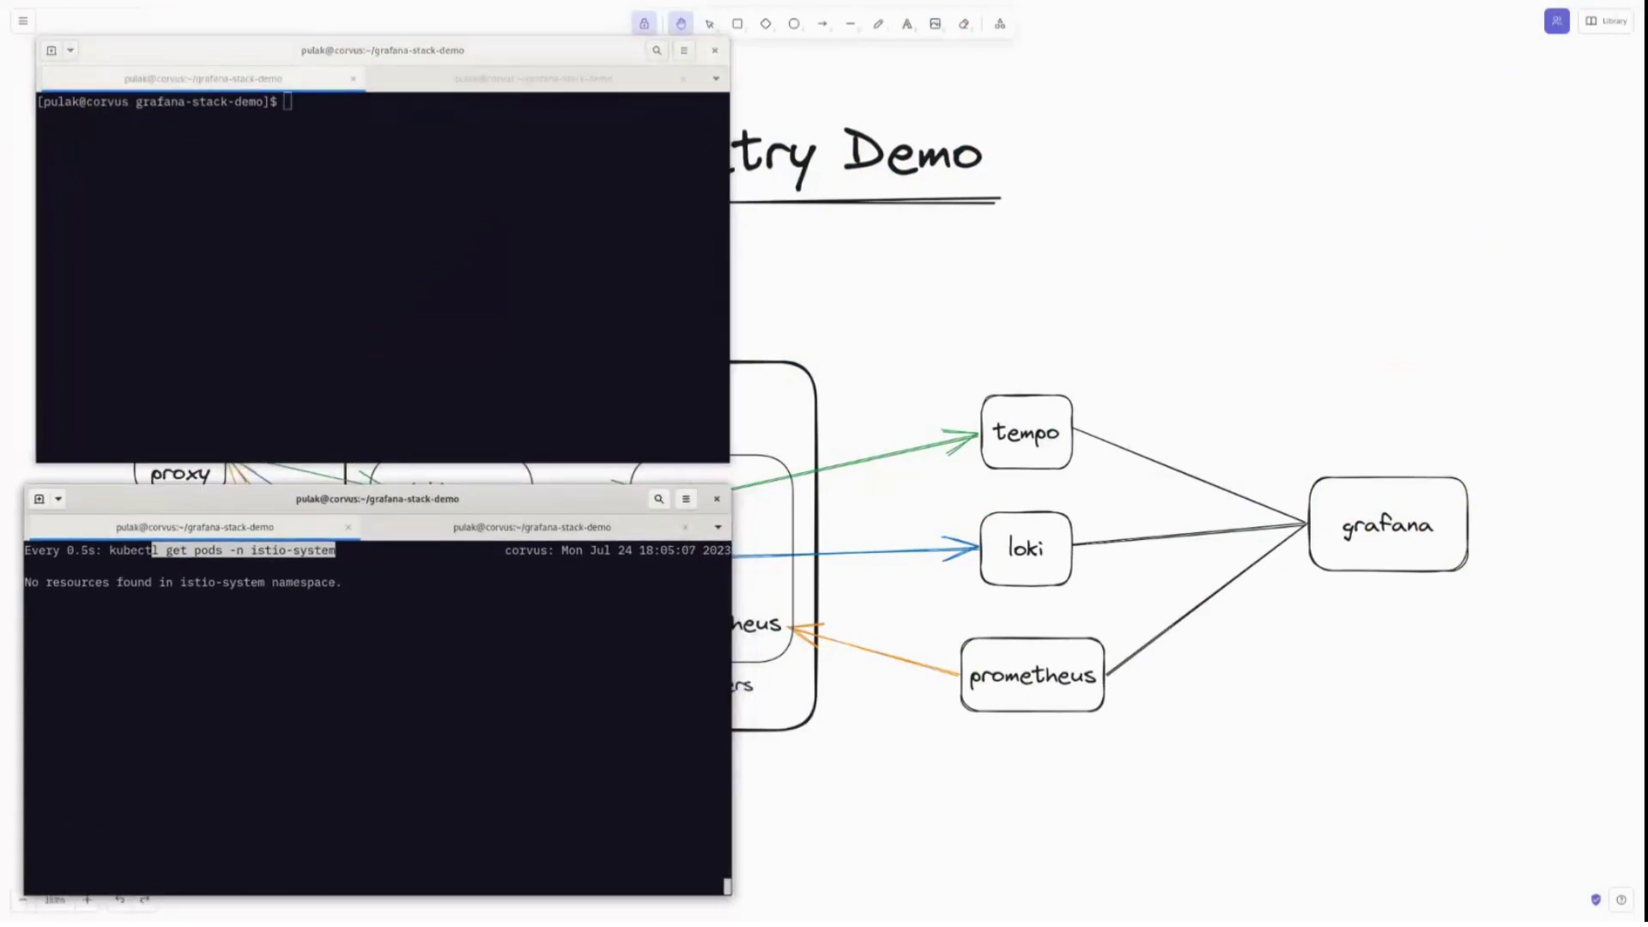
pyautogui.press('super')
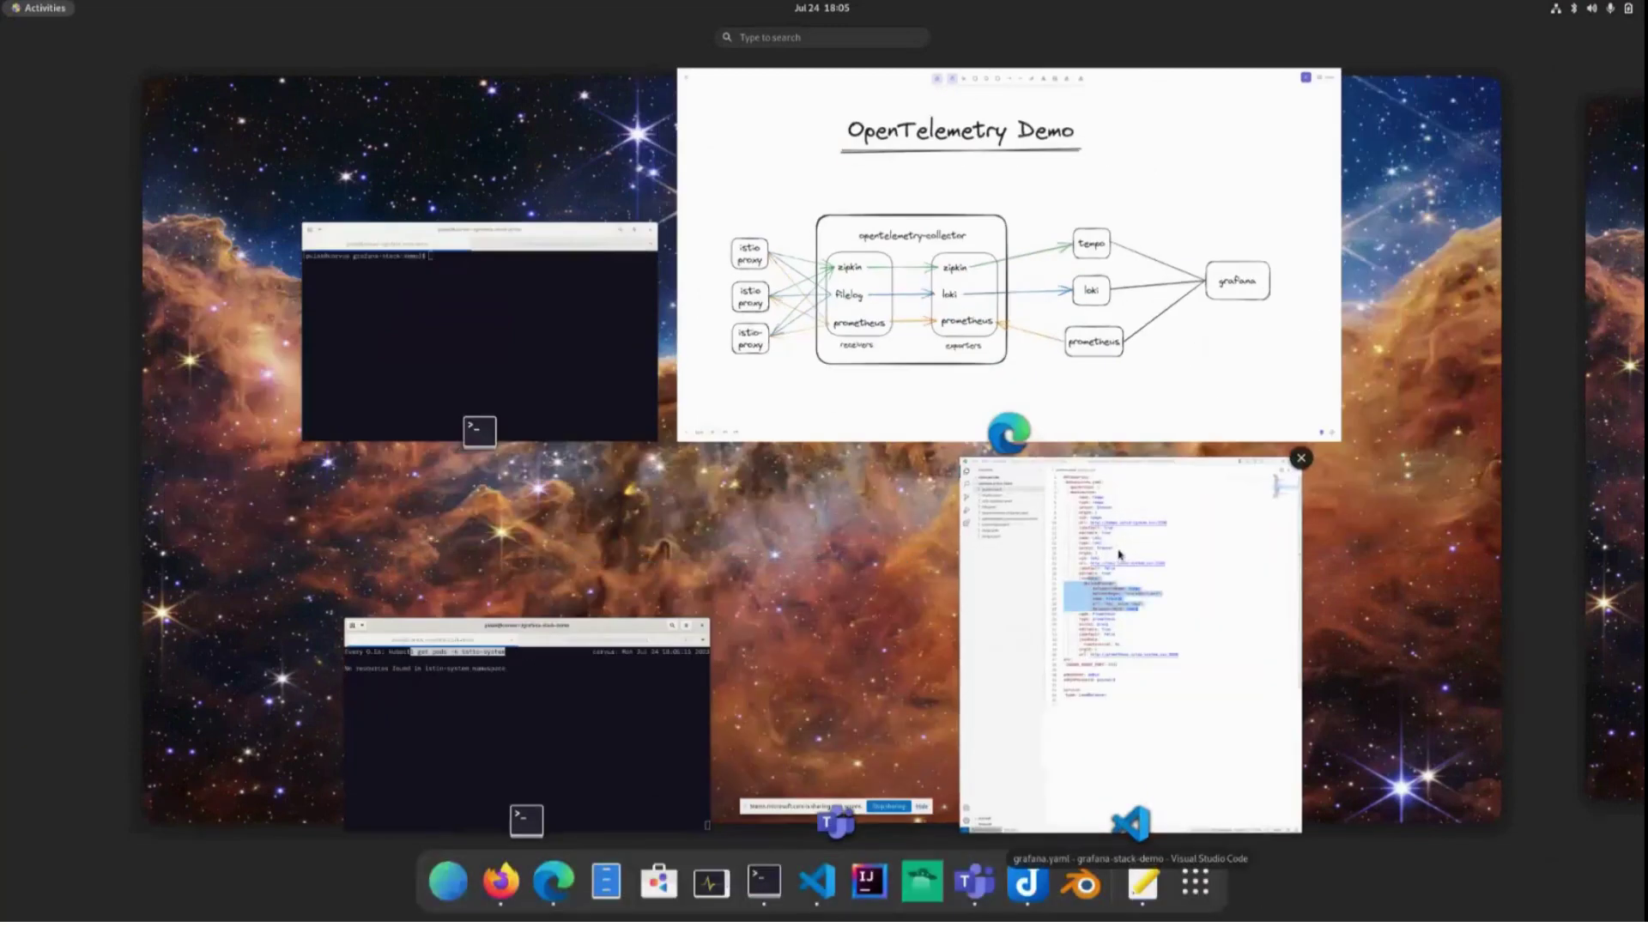
# Tile the grafana-stack-demo editor on the right half and open istio-operator.yaml beside the terminals.
pyautogui.click(1199, 515)
pyautogui.moveTo(1264, 34); pyautogui.dragTo(1635, 365)
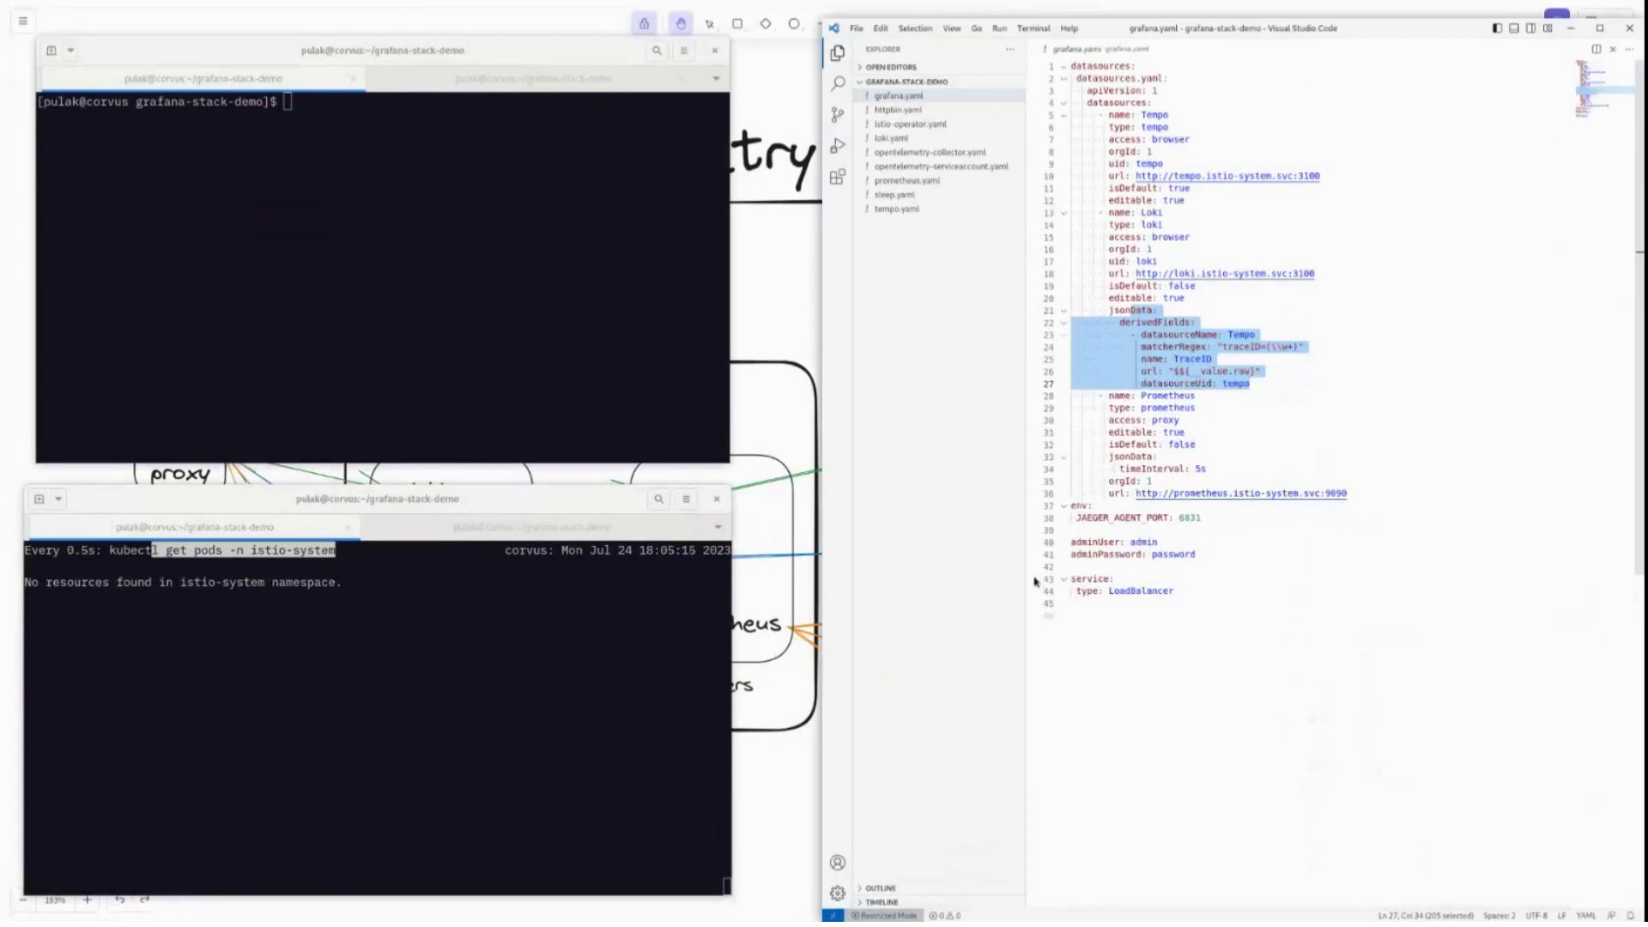
pyautogui.moveTo(454, 499); pyautogui.dragTo(462, 496)
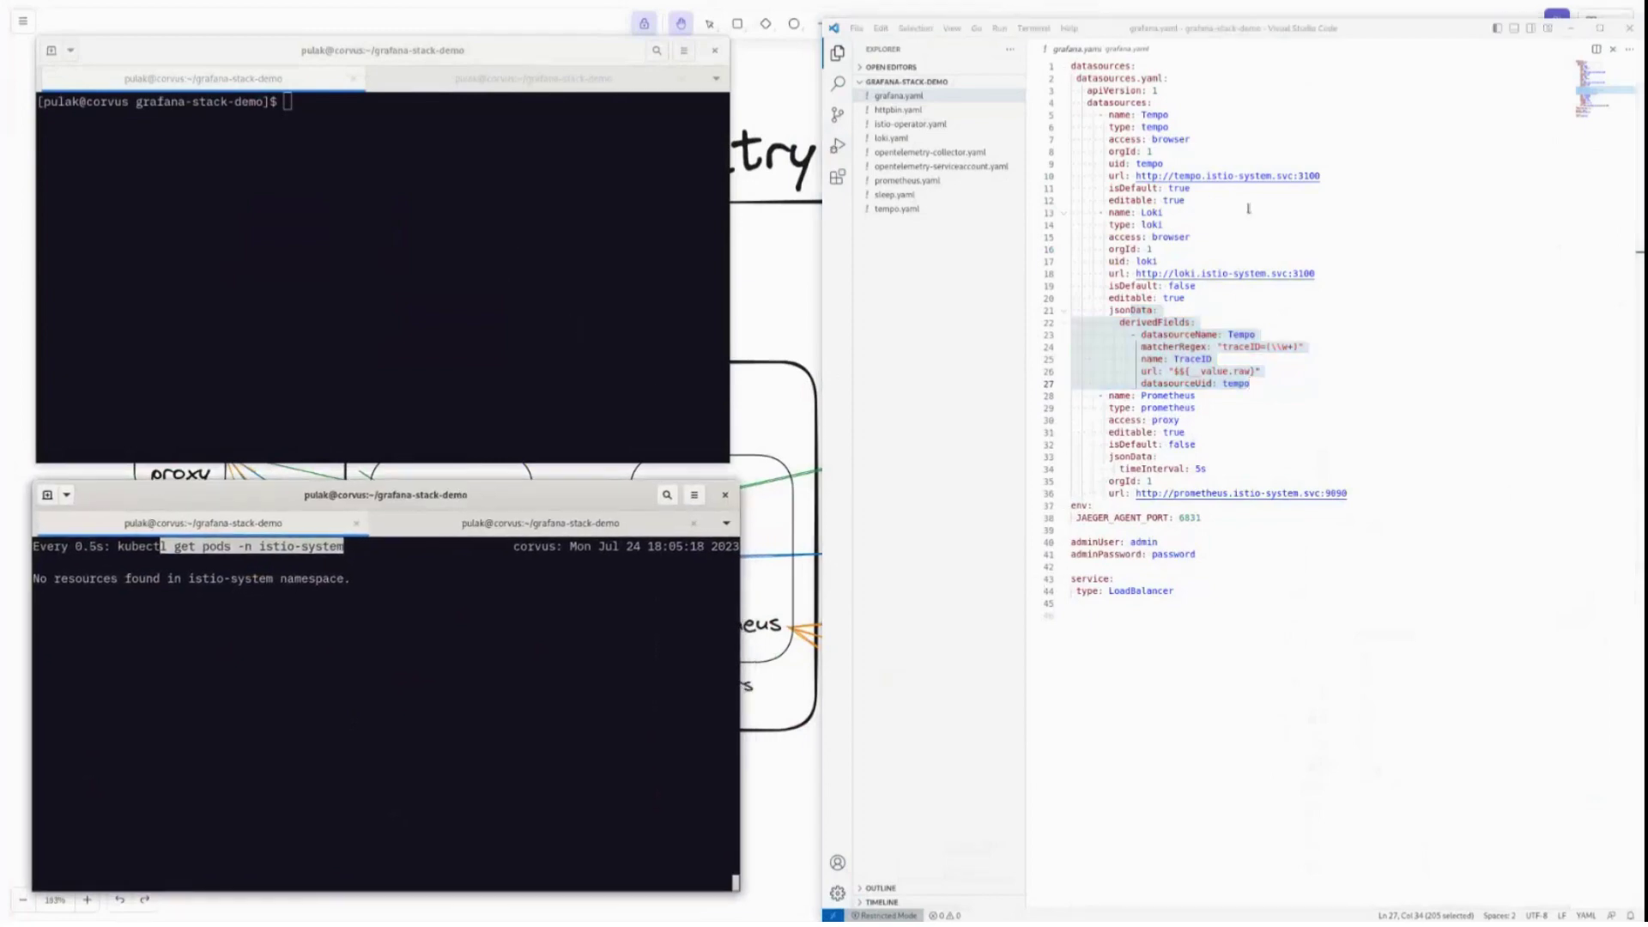
pyautogui.click(931, 127)
pyautogui.click(382, 324)
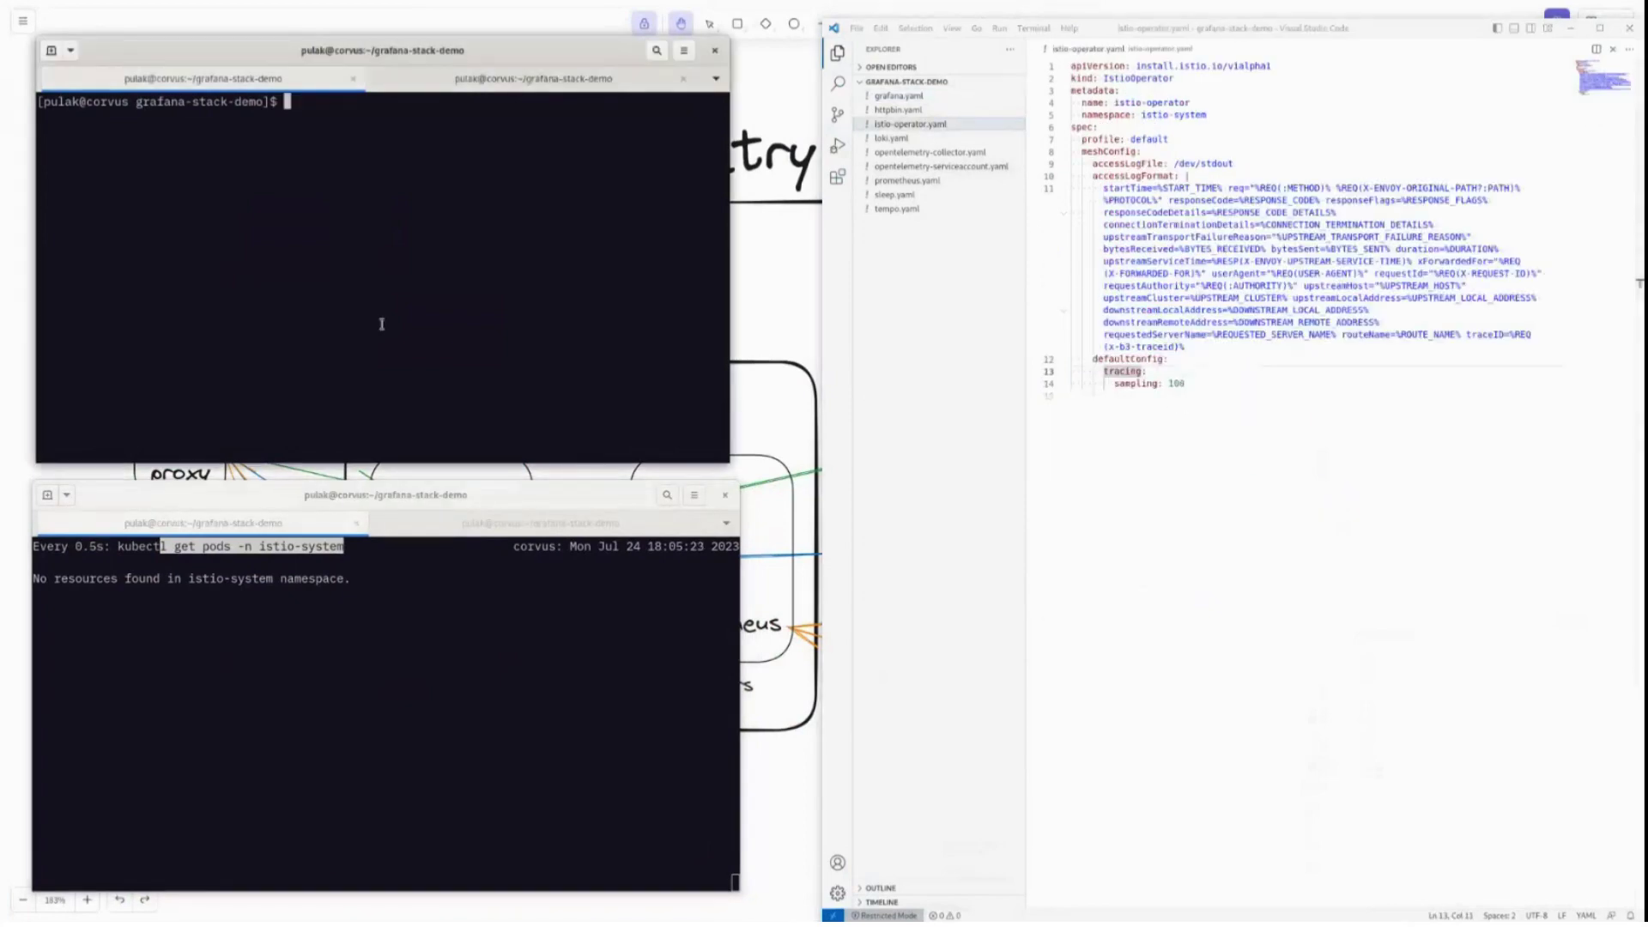
# Run ~/software/istio-1.18.0/bin/istioctl operator init in the upper terminal.
pyautogui.write('~/software/istio-1.18')
pyautogui.press('Tab')
pyautogui.write('b')
pyautogui.press('Tab')
pyautogui.press('Tab')
pyautogui.write('operatr')
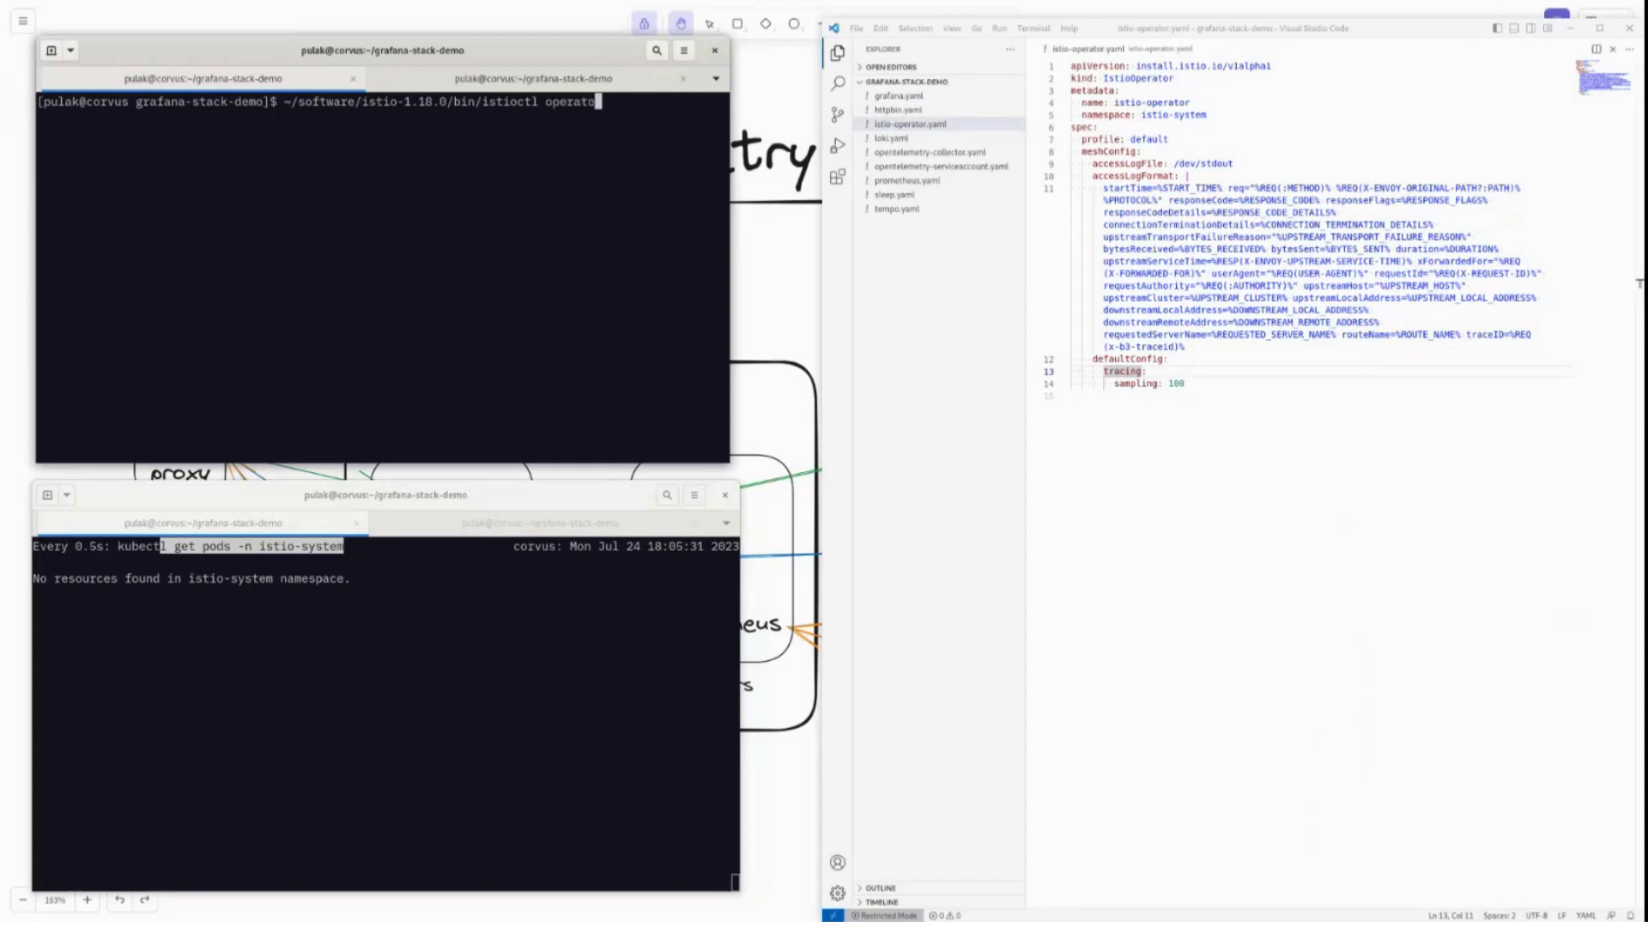
pyautogui.write('r init')
pyautogui.press('Return')
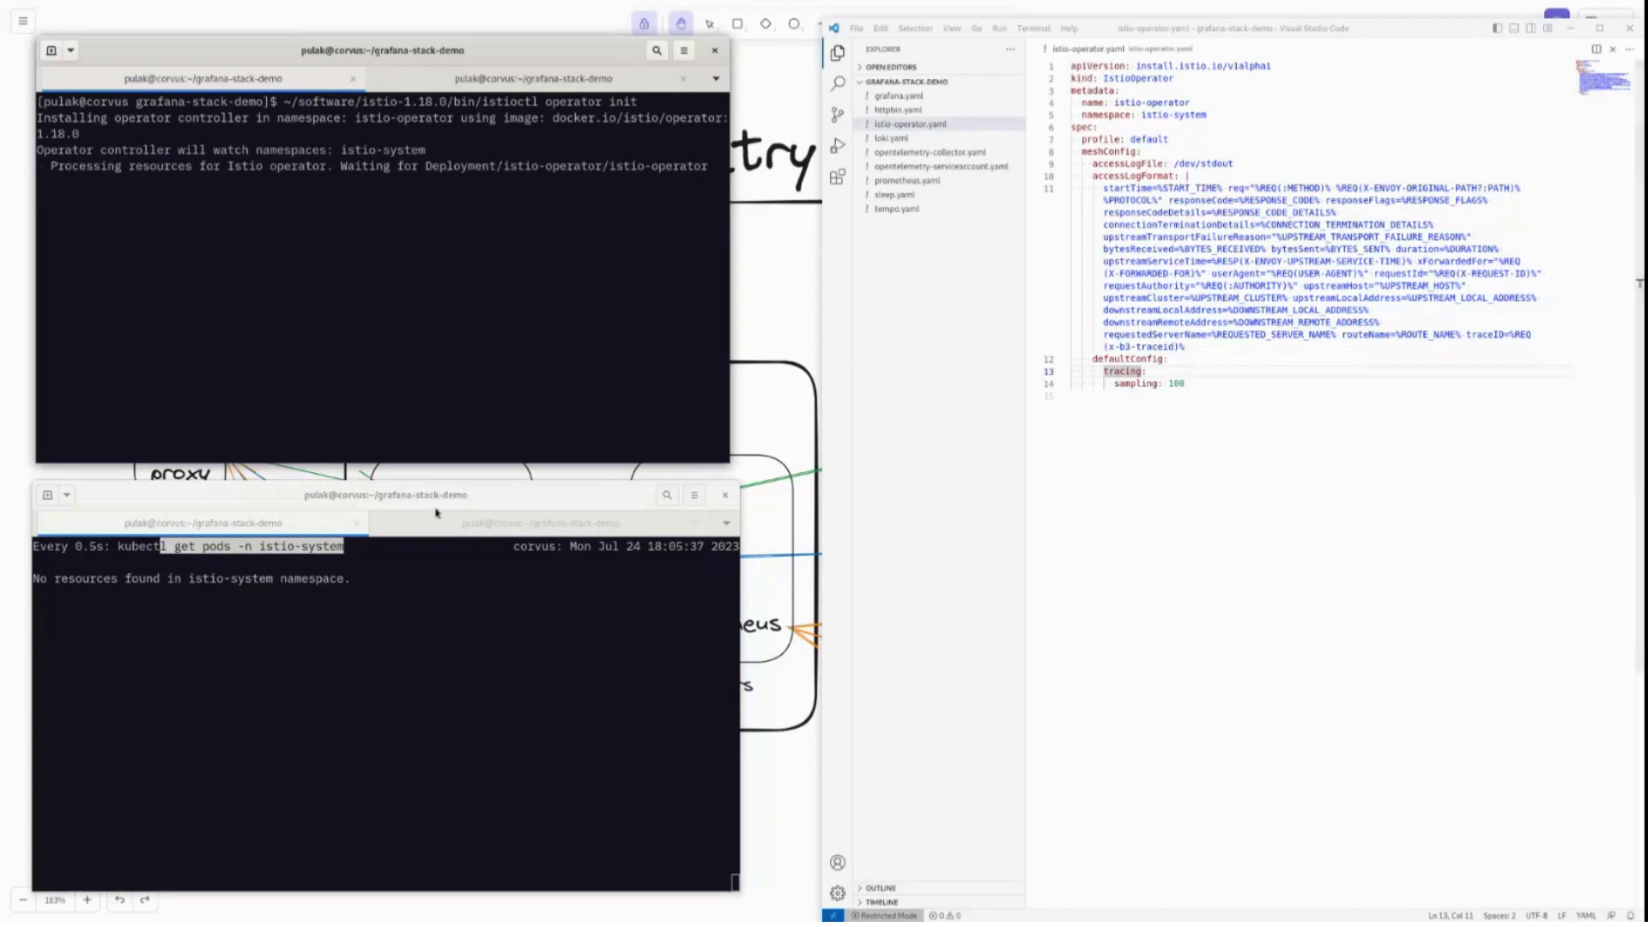
# Reposition the pod-watching terminal and highlight accessLogFile: /dev/stdout in the editor's meshConfig.
pyautogui.moveTo(387, 495); pyautogui.dragTo(874, 505)
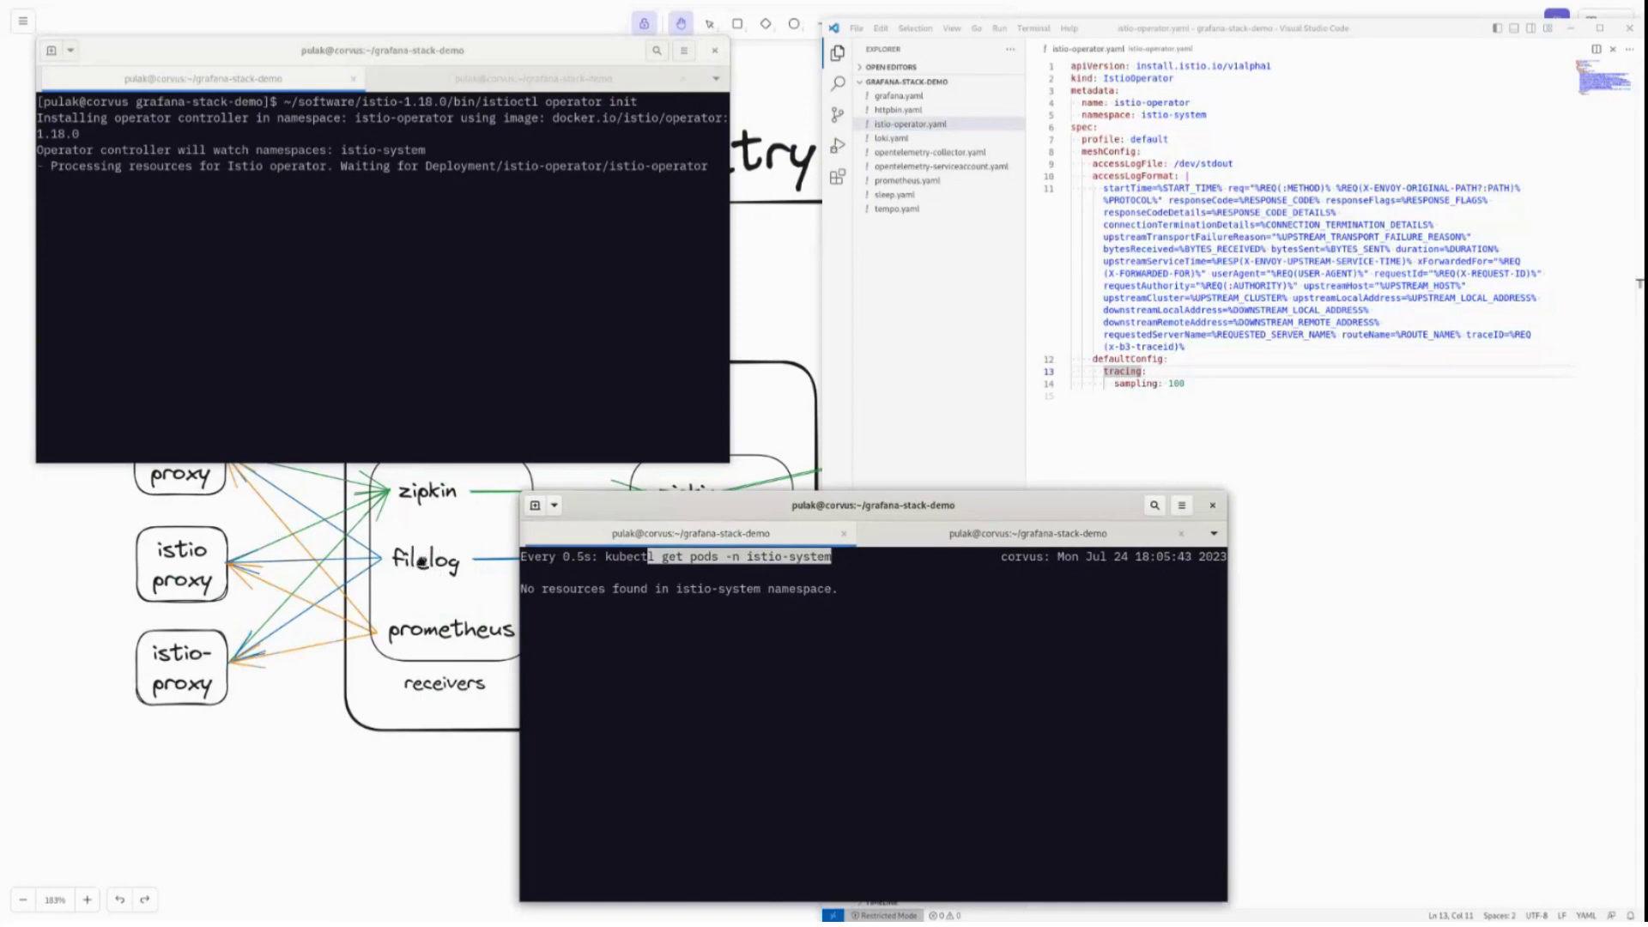
pyautogui.moveTo(770, 520); pyautogui.dragTo(275, 502)
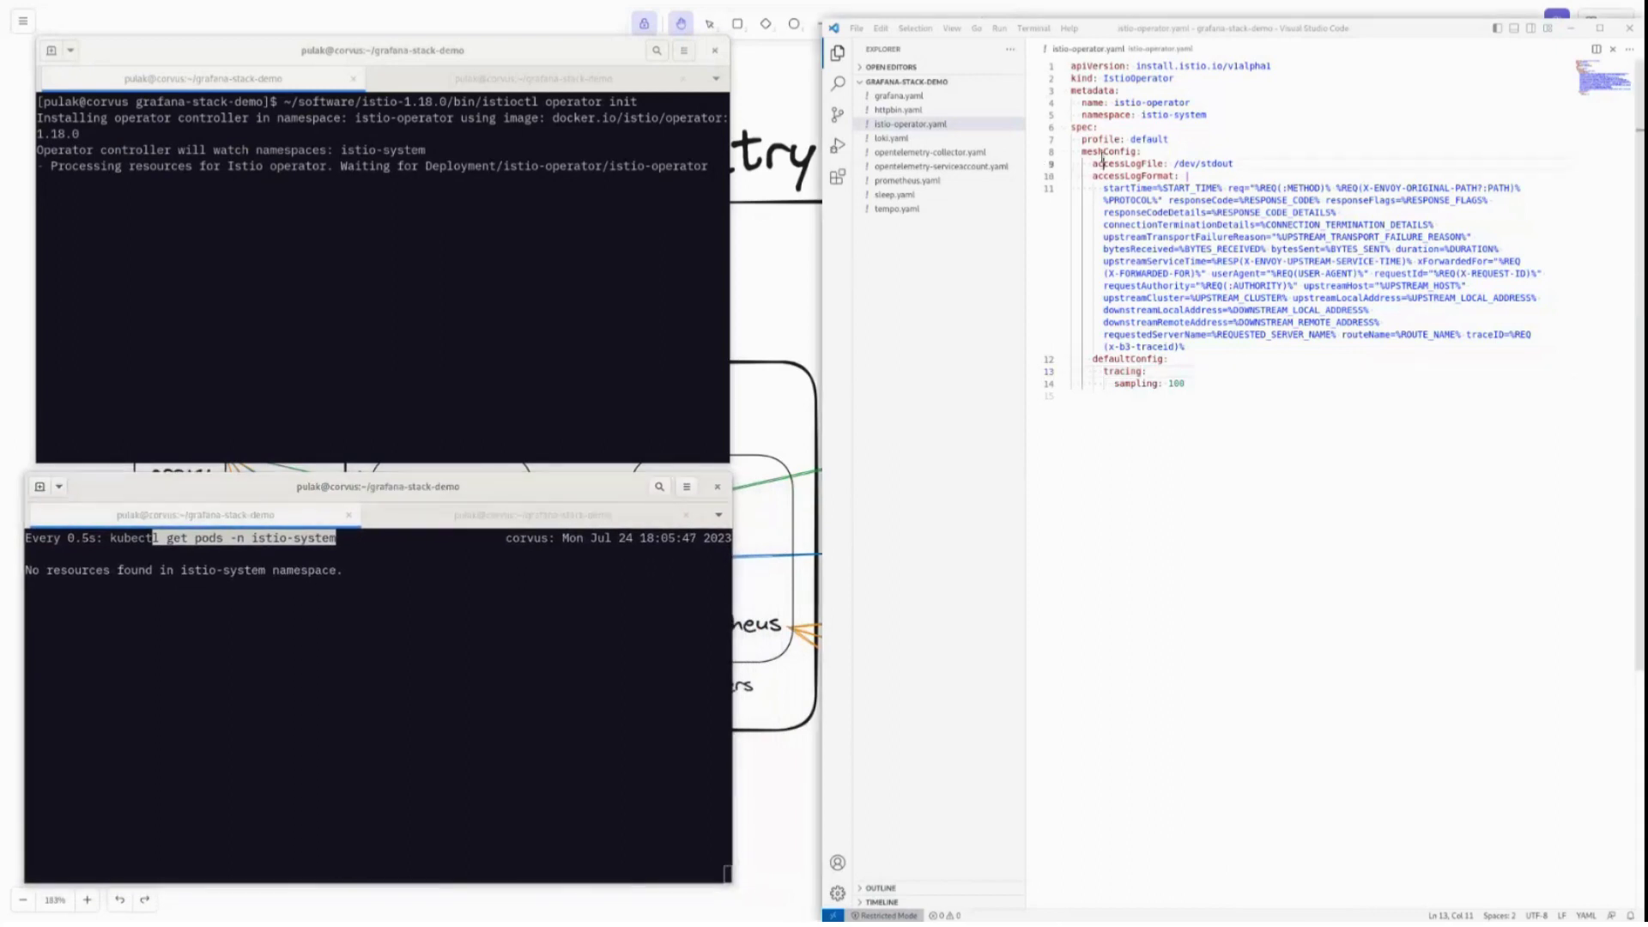
pyautogui.click(1109, 152)
pyautogui.moveTo(1094, 163); pyautogui.dragTo(1236, 164)
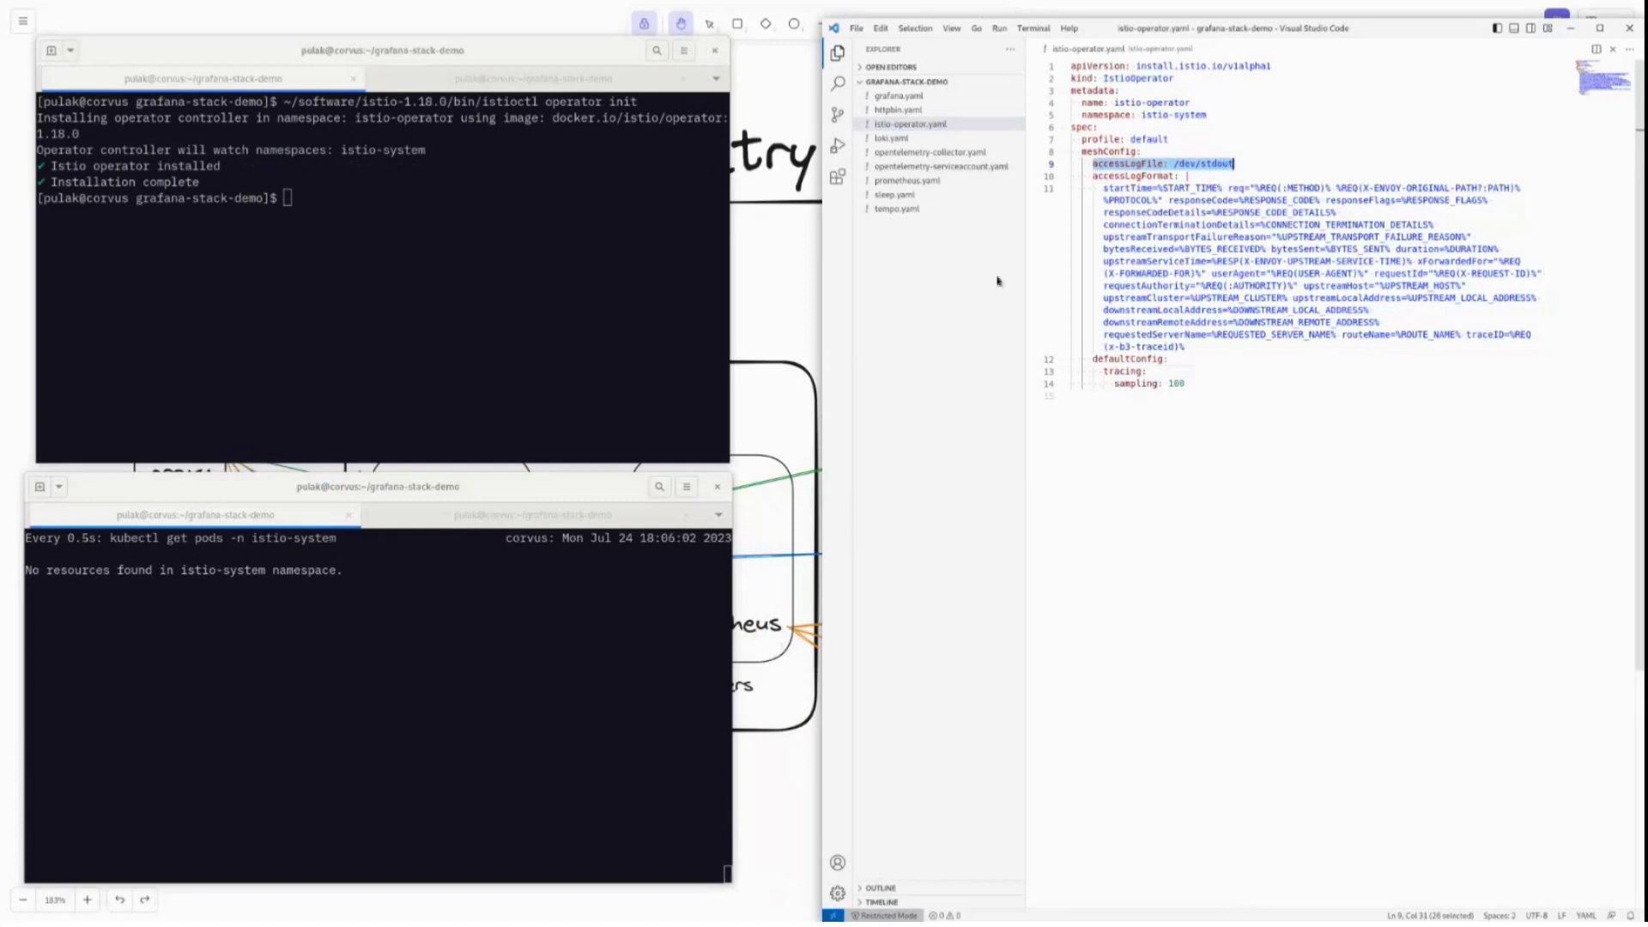
# Run istioctl apply -f istio-operator.yaml and confirm the installation with y.
pyautogui.hotkey('alt', 'Tab')
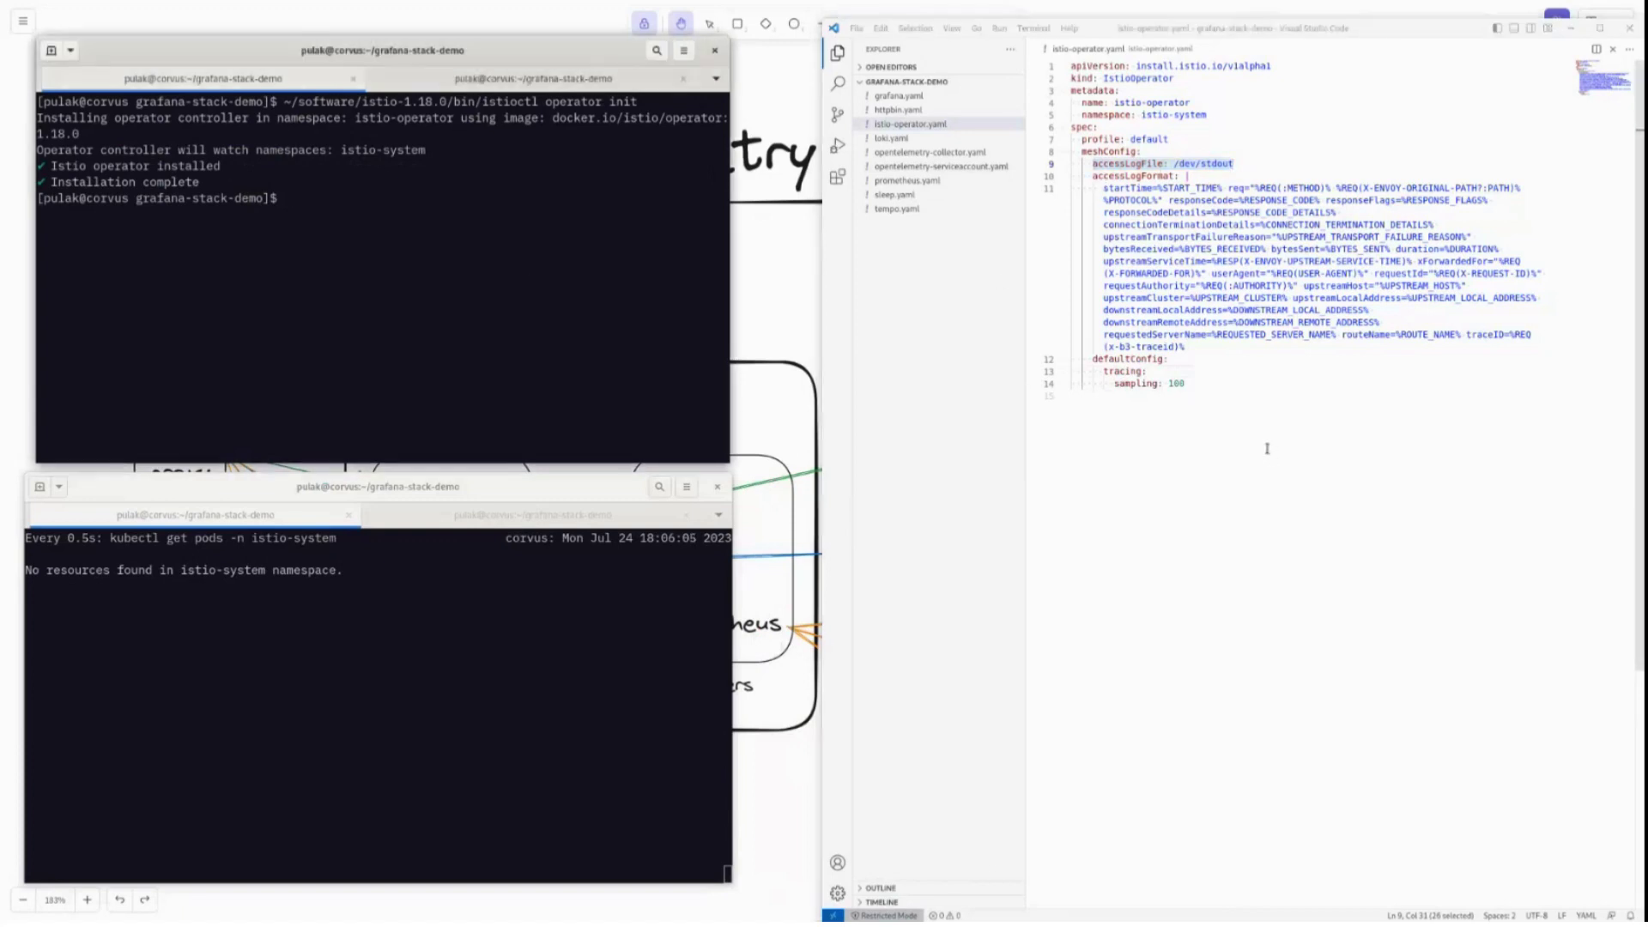
pyautogui.press('Up')
pyautogui.press('BackSpace')
pyautogui.press('BackSpace')
pyautogui.press('BackSpace')
pyautogui.press('BackSpace')
pyautogui.press('BackSpace')
pyautogui.press('BackSpace')
pyautogui.press('BackSpace')
pyautogui.press('BackSpace')
pyautogui.press('BackSpace')
pyautogui.press('BackSpace')
pyautogui.press('BackSpace')
pyautogui.press('BackSpace')
pyautogui.press('BackSpace')
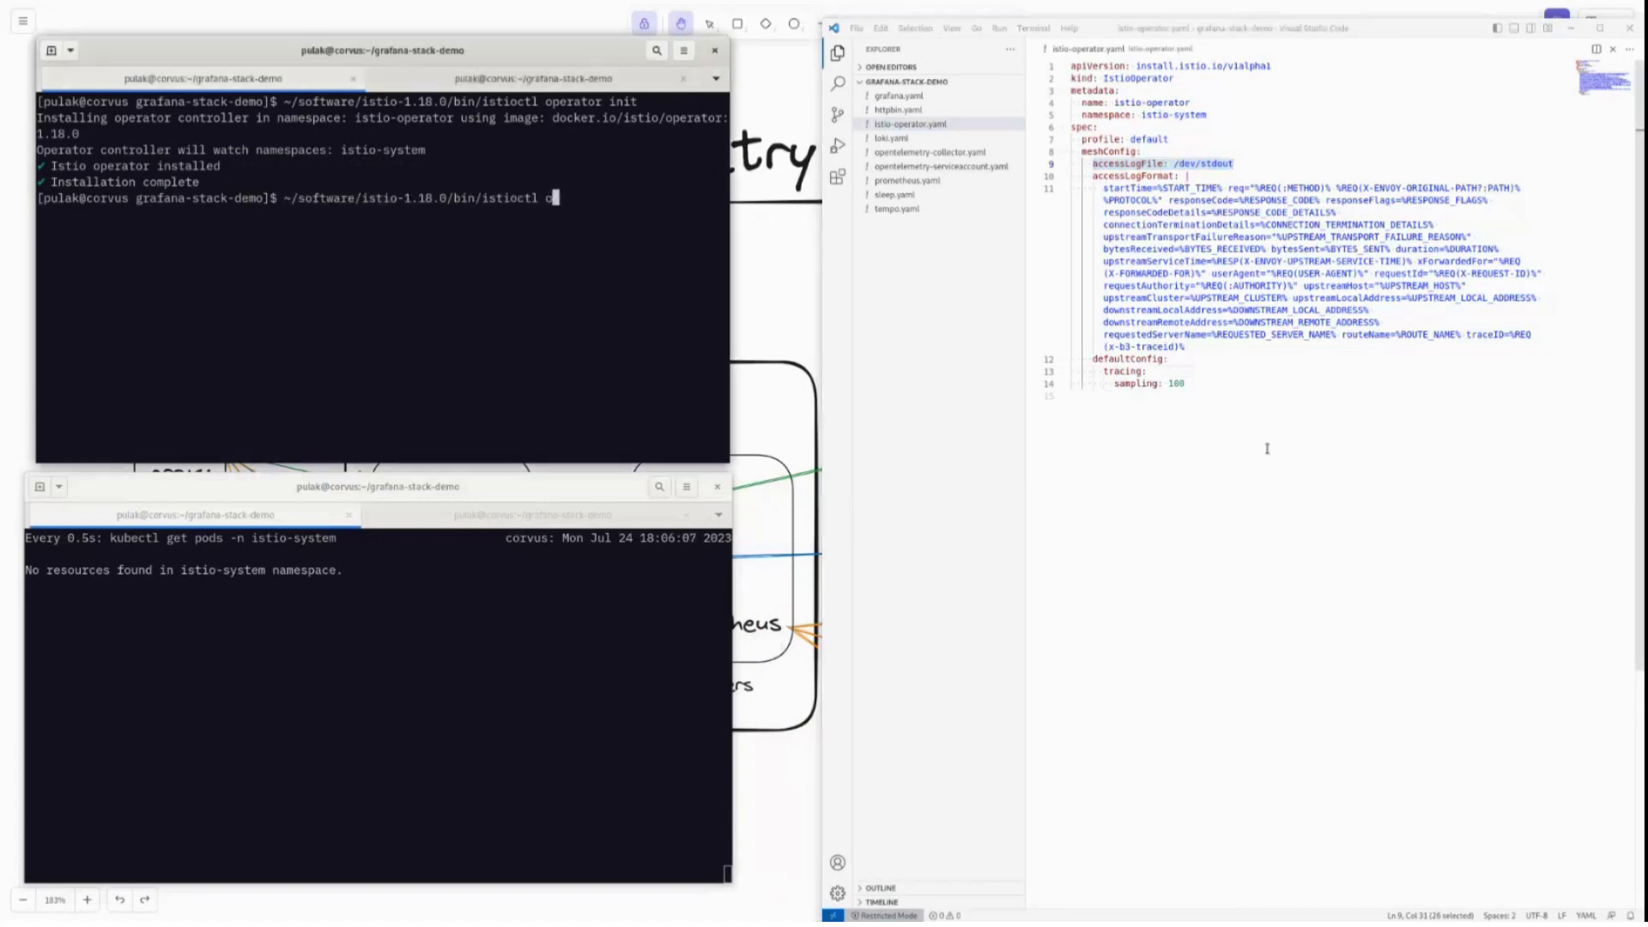
pyautogui.write('apply-')
pyautogui.press('BackSpace')
pyautogui.write('-f is')
pyautogui.press('Tab')
pyautogui.press('Return')
pyautogui.write('y')
pyautogui.press('Return')
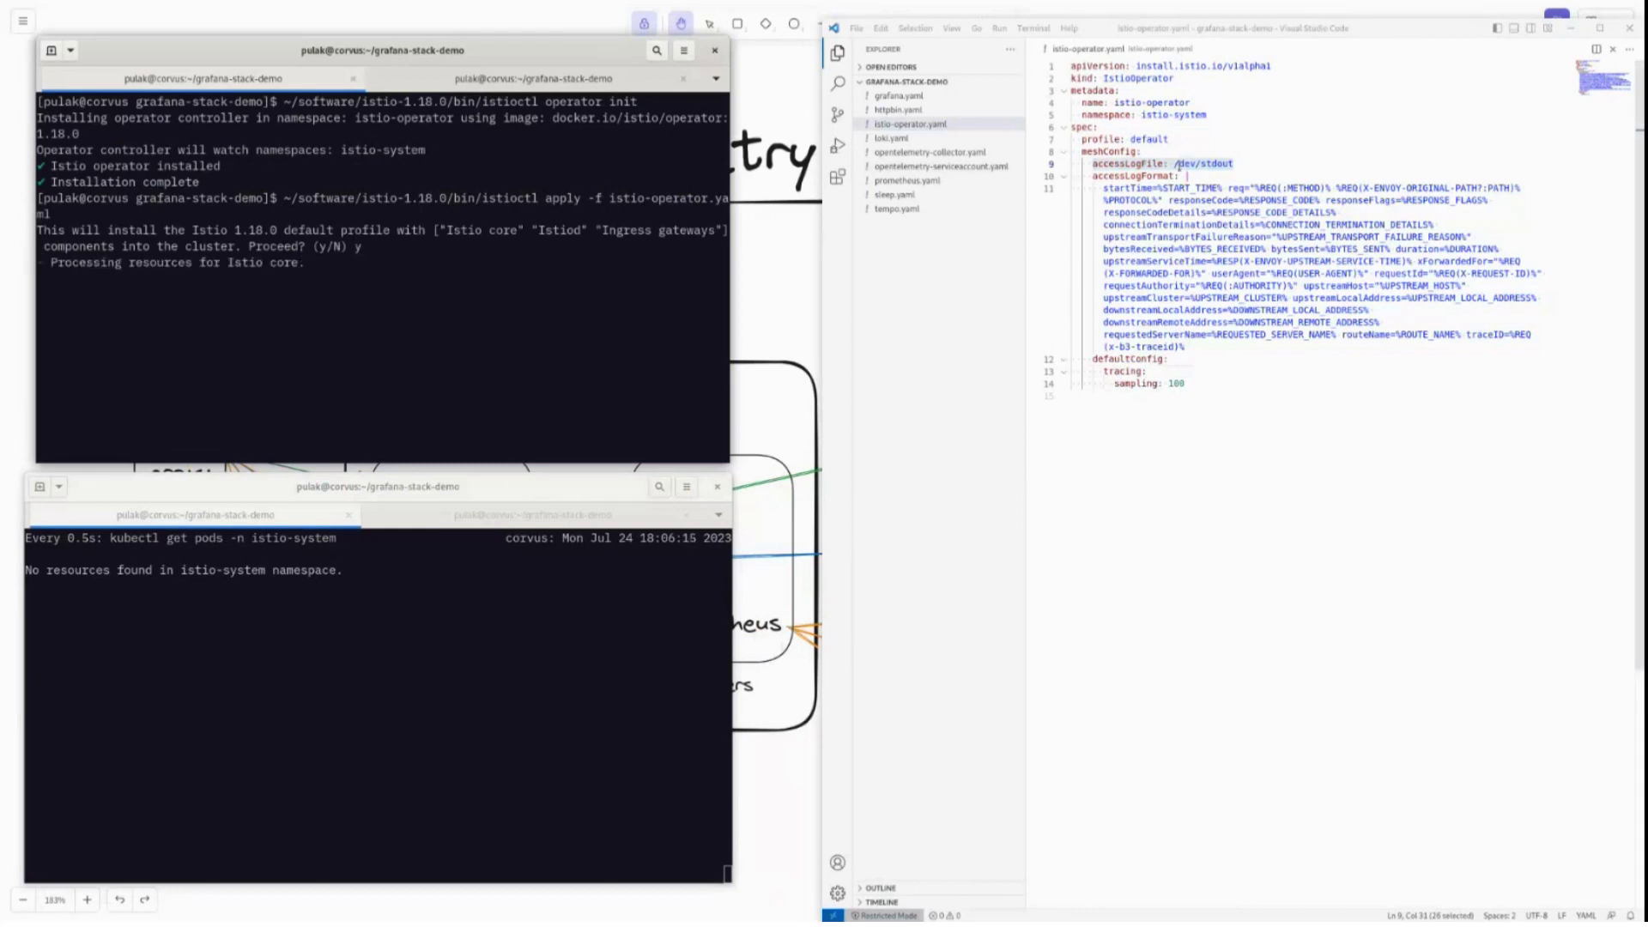
# Highlight the access log format and its x-b3-traceid traceID field in istio-operator.yaml.
pyautogui.moveTo(1103, 184); pyautogui.dragTo(1525, 335)
pyautogui.click(1231, 343)
pyautogui.click(1451, 298)
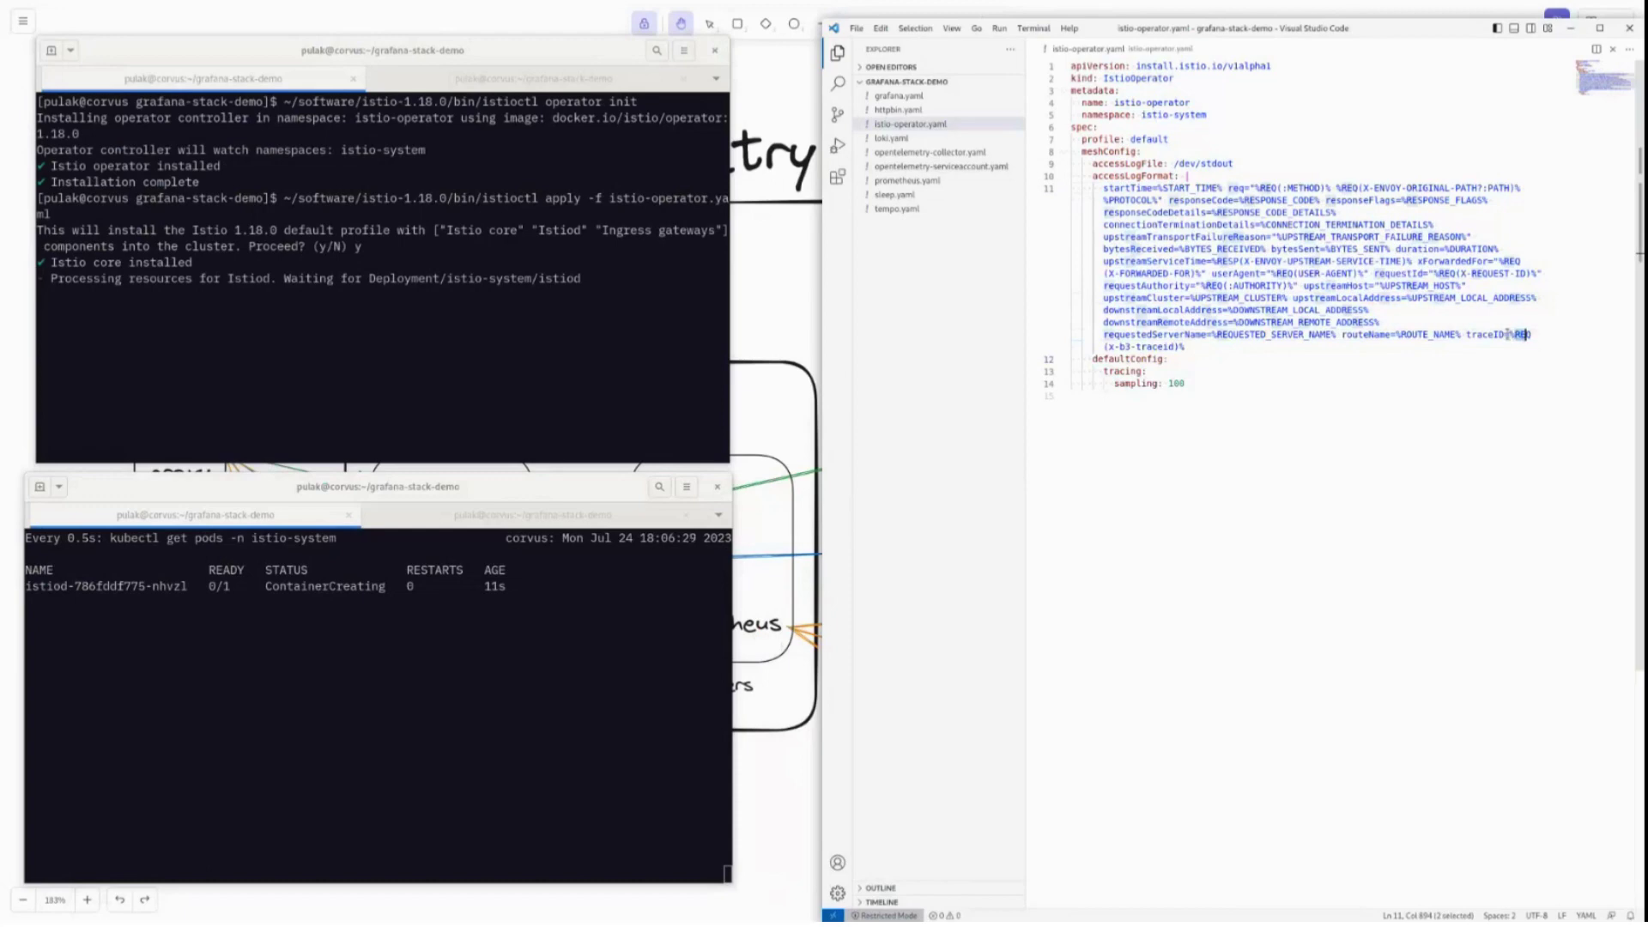
pyautogui.click(1513, 336)
pyautogui.moveTo(1173, 346); pyautogui.dragTo(1104, 346)
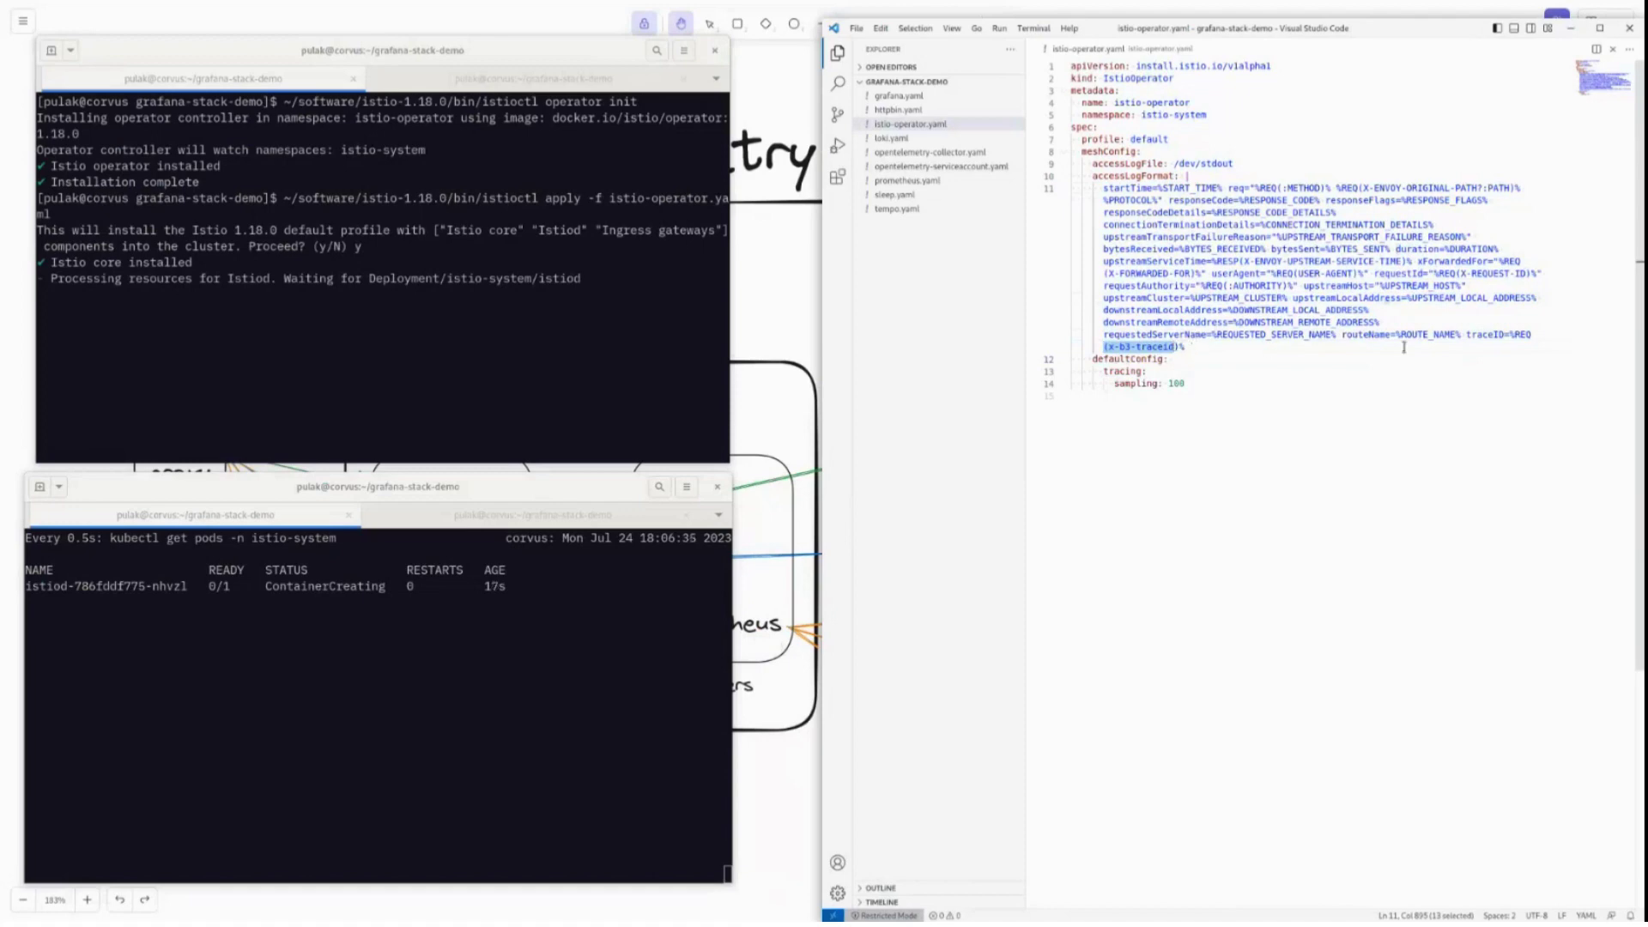
pyautogui.moveTo(1536, 346); pyautogui.dragTo(1510, 335)
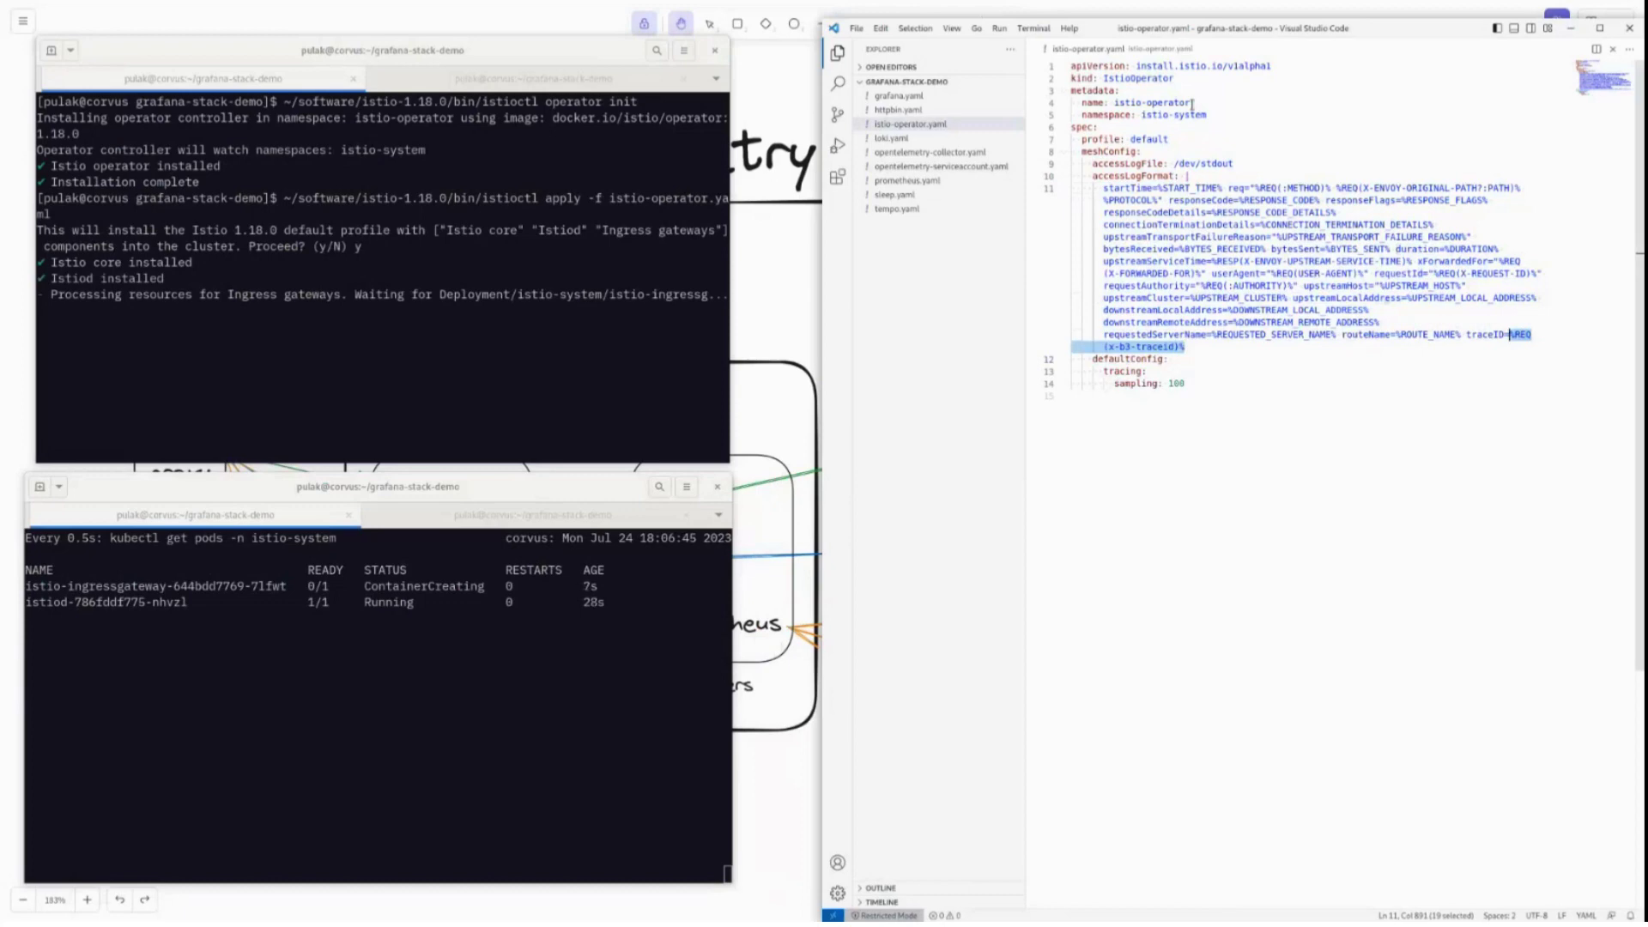
# Point out defaultConfig's sampling: 100 setting, then start typing 'helm repo' in the terminal.
pyautogui.click(1097, 361)
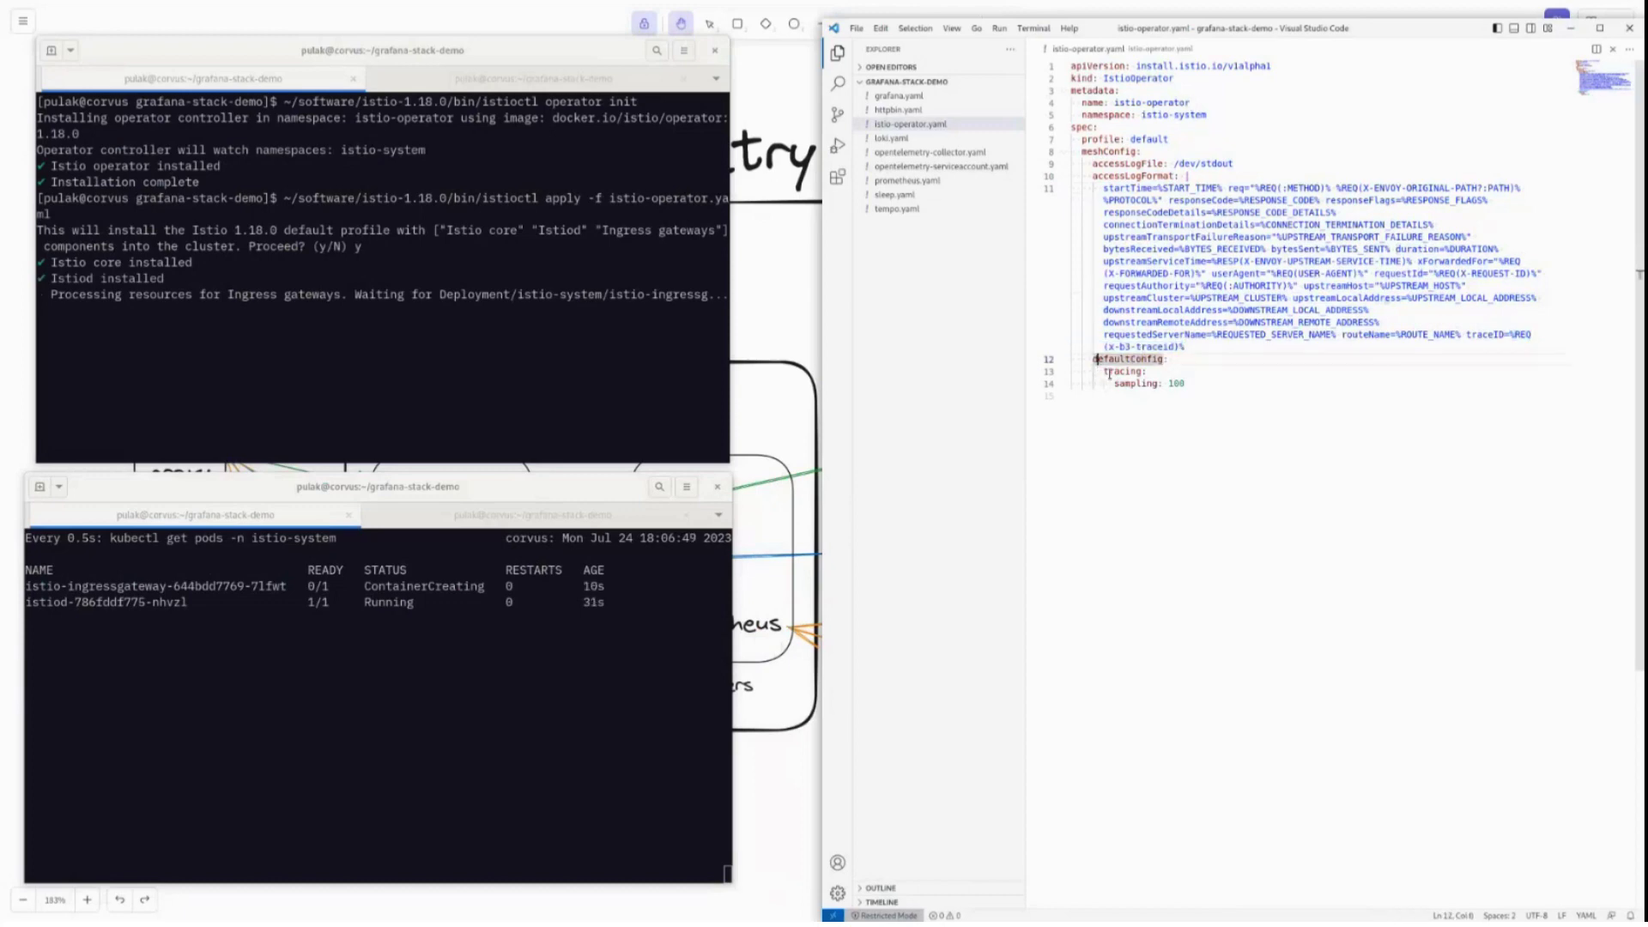
pyautogui.moveTo(1186, 384); pyautogui.dragTo(1114, 384)
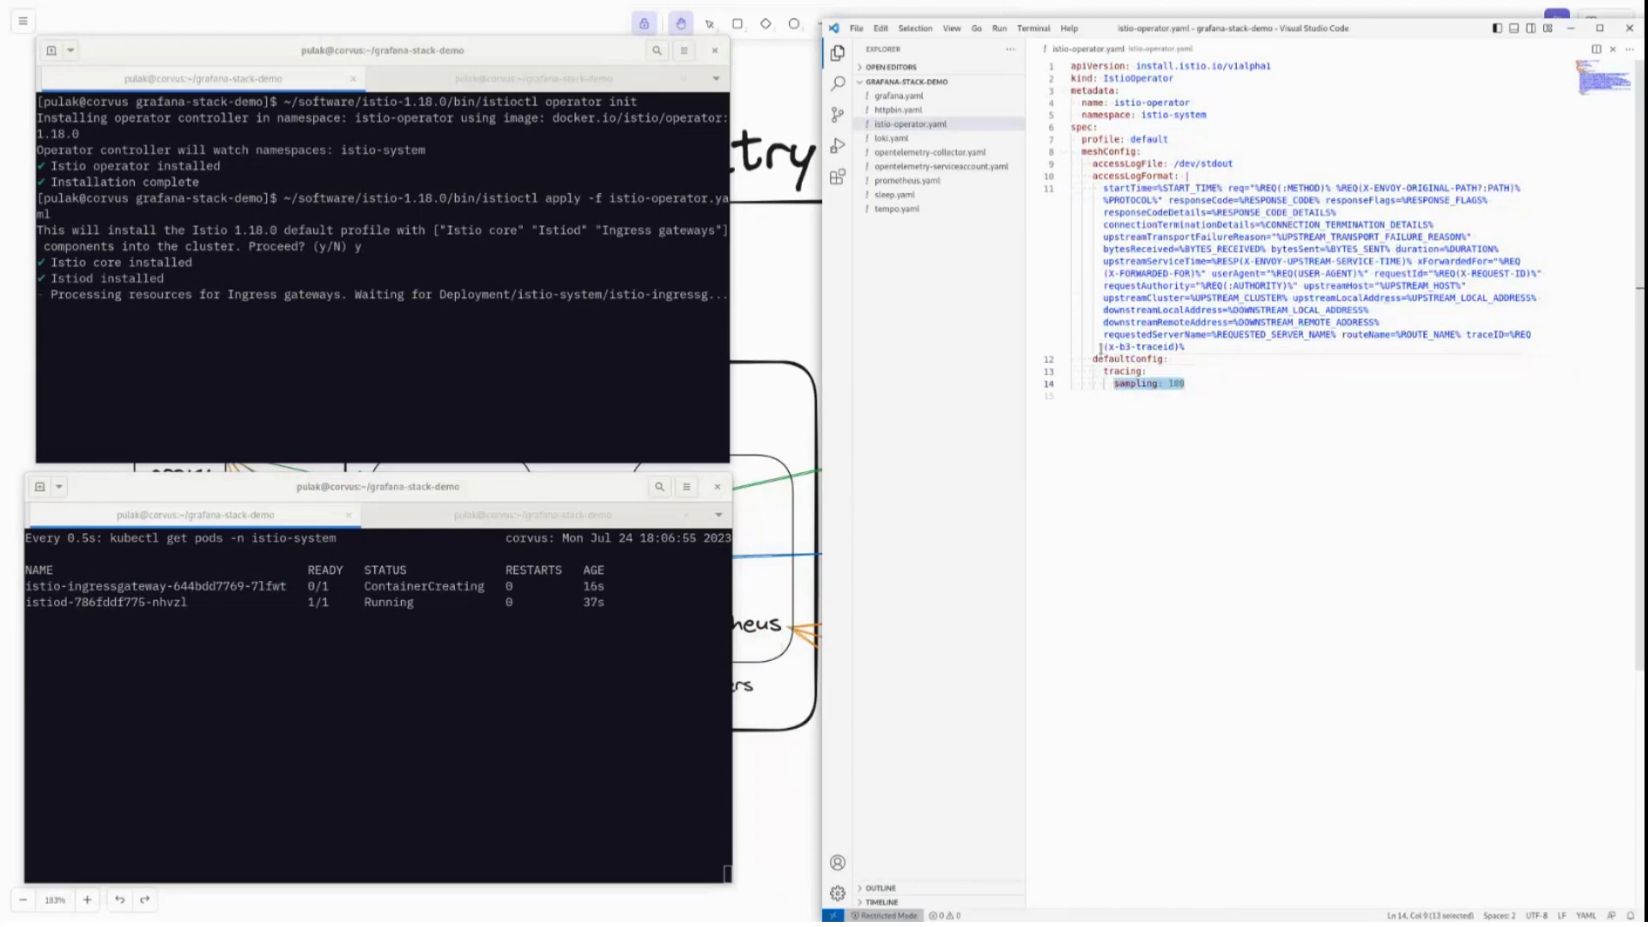
pyautogui.click(1124, 403)
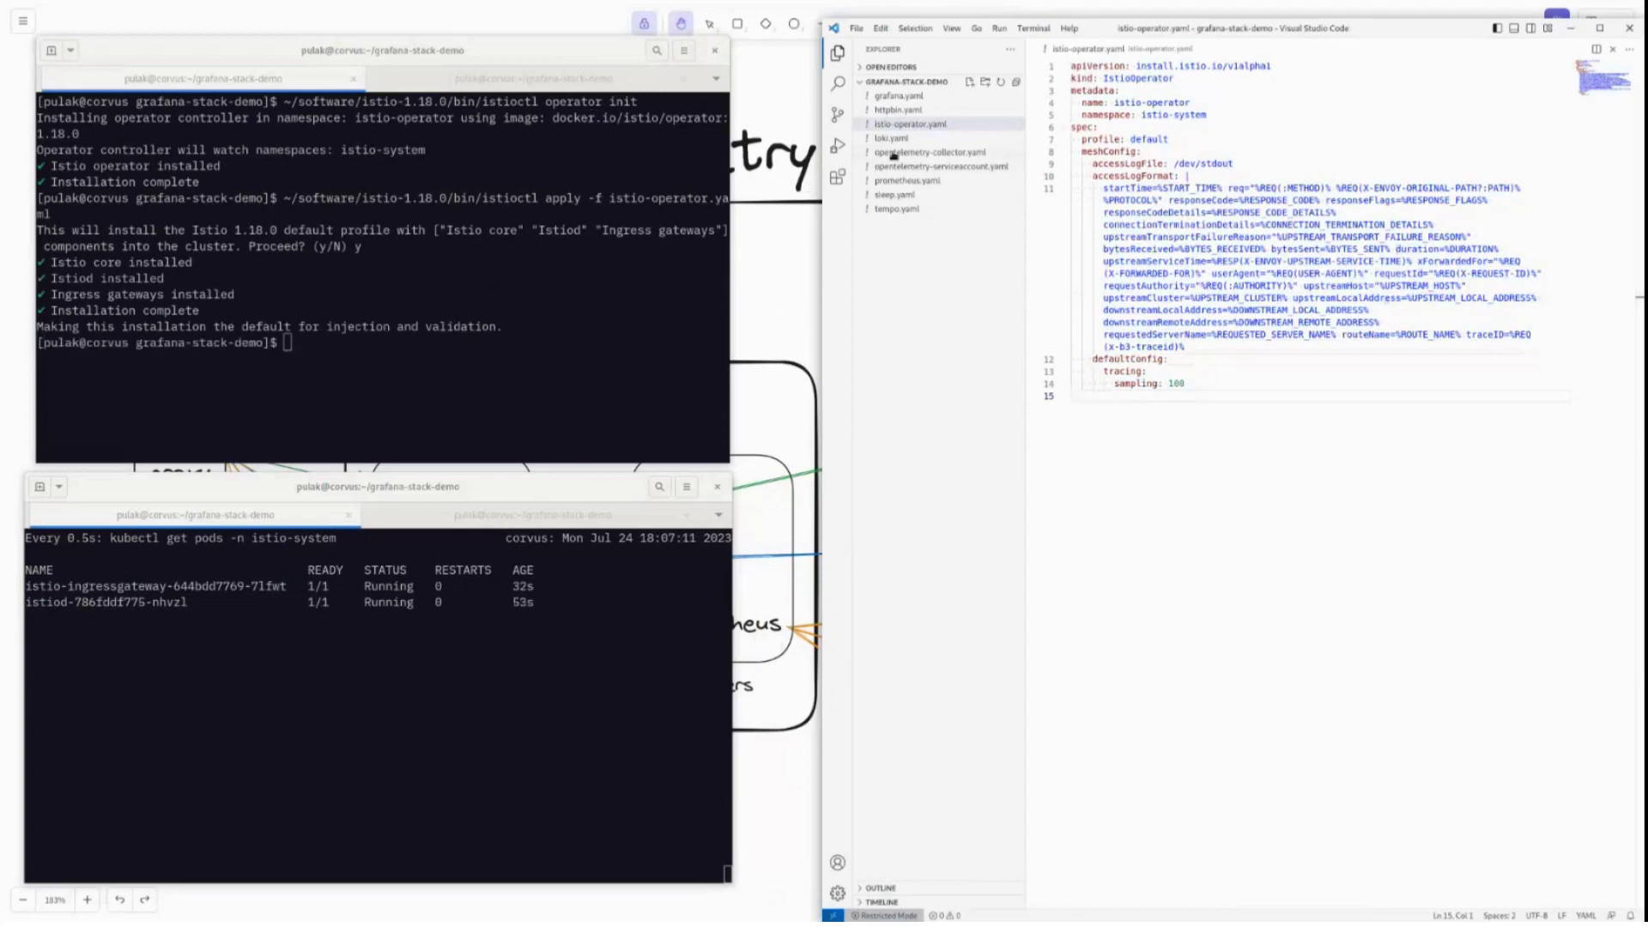
pyautogui.click(214, 374)
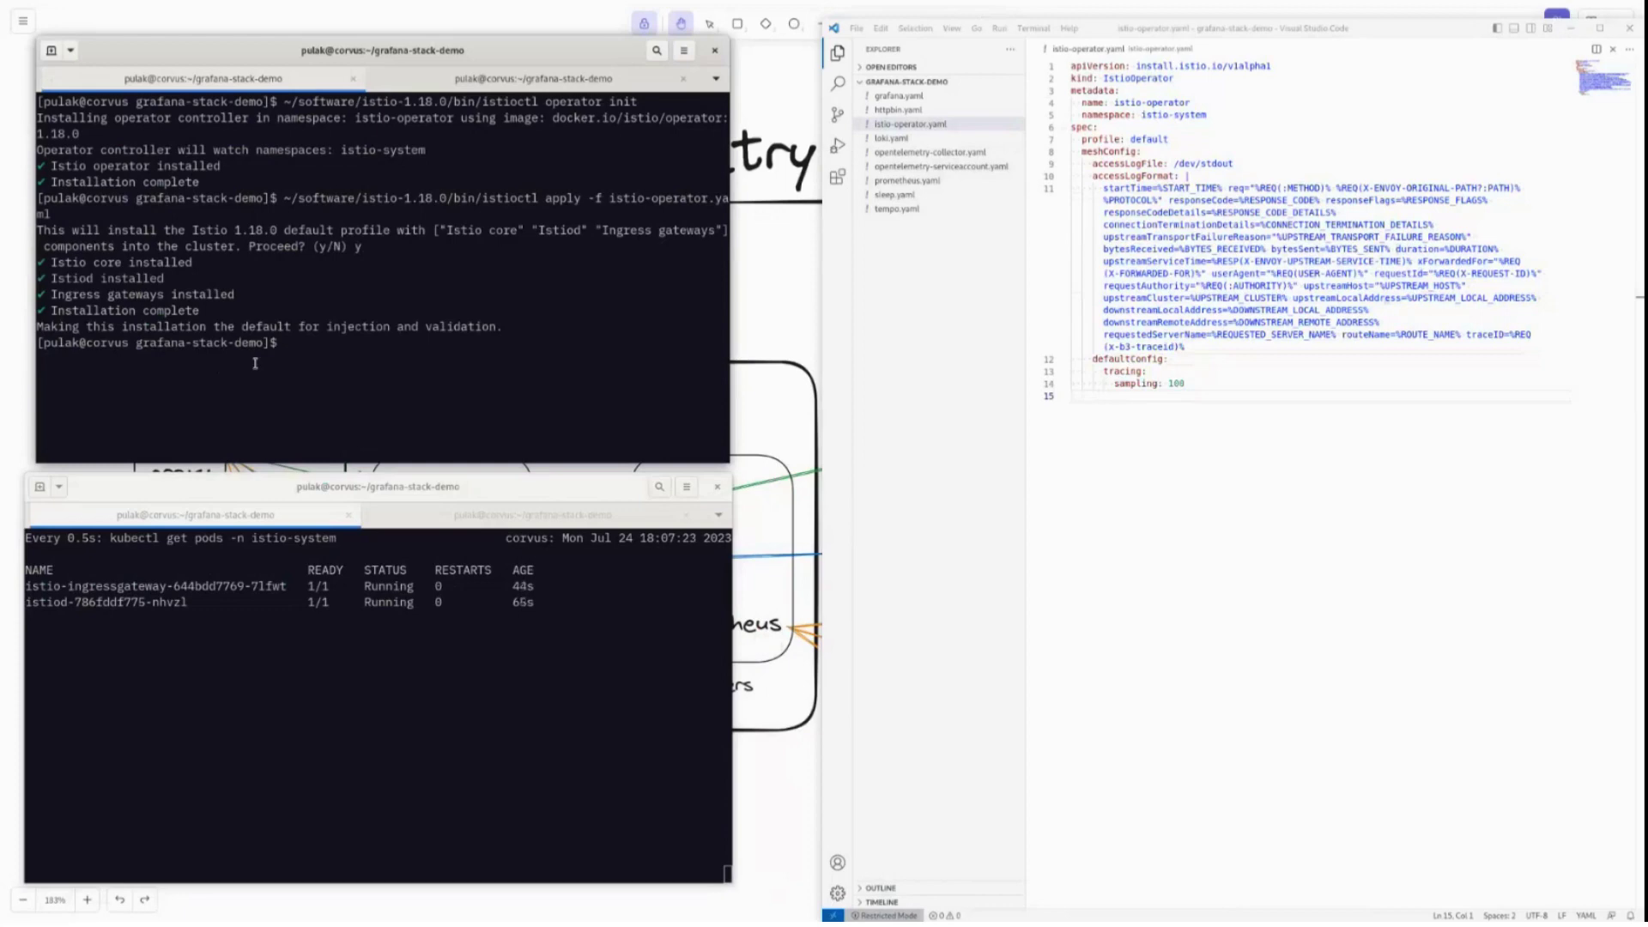
pyautogui.write('helm repo')
# Drop the pasted Grafana repo add arguments and run helm repo update instead.
pyautogui.click(563, 405)
pyautogui.write('add grafana')
pyautogui.write('https://grafana.github.io/helm-charts')
pyautogui.press('End')
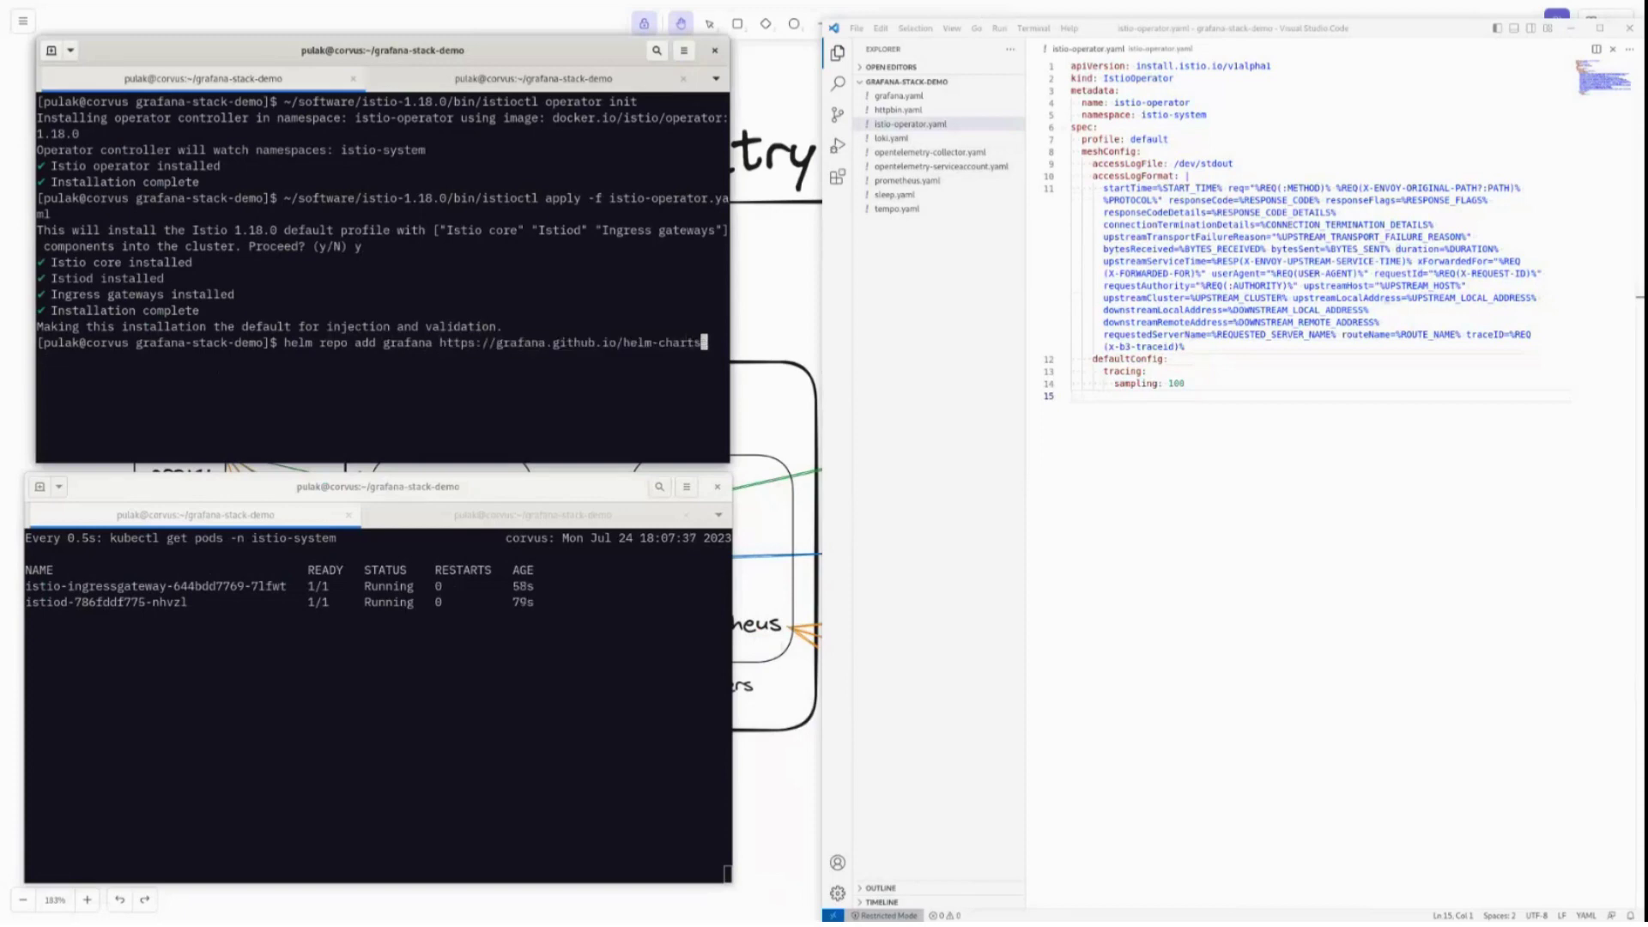
pyautogui.press('BackSpace')
pyautogui.press('BackSpace')
pyautogui.press('BackSpace')
pyautogui.press('BackSpace')
pyautogui.press('BackSpace')
pyautogui.press('BackSpace')
pyautogui.press('BackSpace')
pyautogui.press('BackSpace')
pyautogui.press('BackSpace')
pyautogui.press('BackSpace')
pyautogui.press('BackSpace')
pyautogui.press('BackSpace')
pyautogui.press('BackSpace')
pyautogui.press('BackSpace')
pyautogui.press('BackSpace')
pyautogui.press('BackSpace')
pyautogui.press('BackSpace')
pyautogui.press('BackSpace')
pyautogui.press('BackSpace')
pyautogui.press('BackSpace')
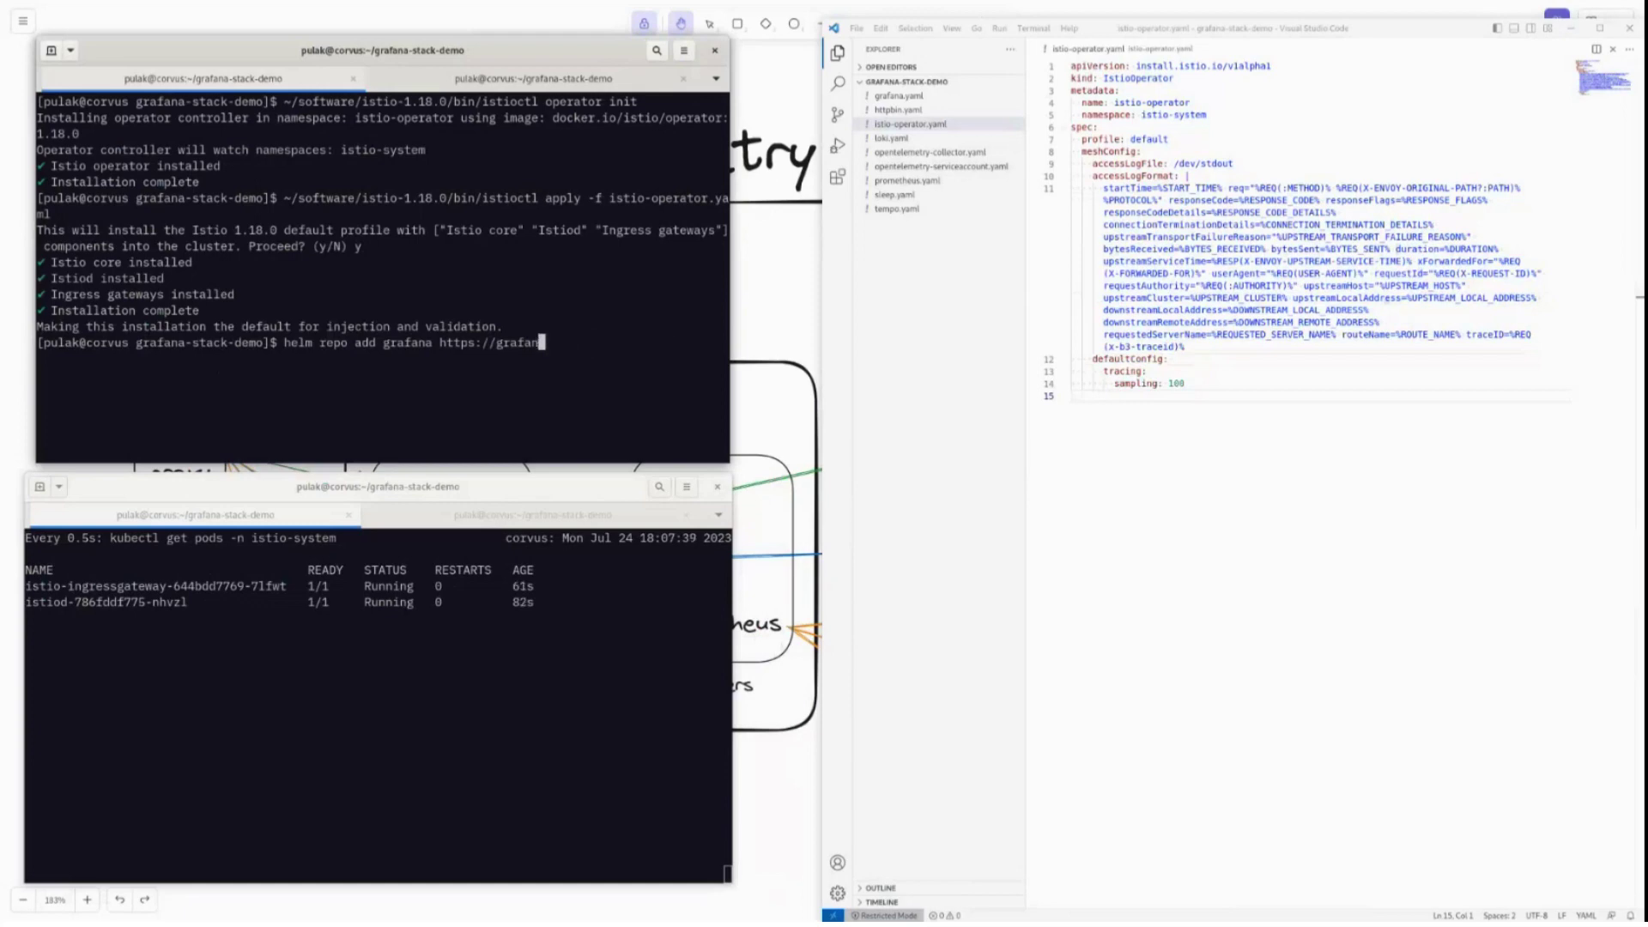
pyautogui.press('BackSpace')
pyautogui.press('BackSpace')
pyautogui.press('BackSpace')
pyautogui.press('BackSpace')
pyautogui.press('BackSpace')
pyautogui.press('BackSpace')
pyautogui.press('BackSpace')
pyautogui.press('BackSpace')
pyautogui.press('BackSpace')
pyautogui.press('BackSpace')
pyautogui.press('BackSpace')
pyautogui.press('BackSpace')
pyautogui.press('BackSpace')
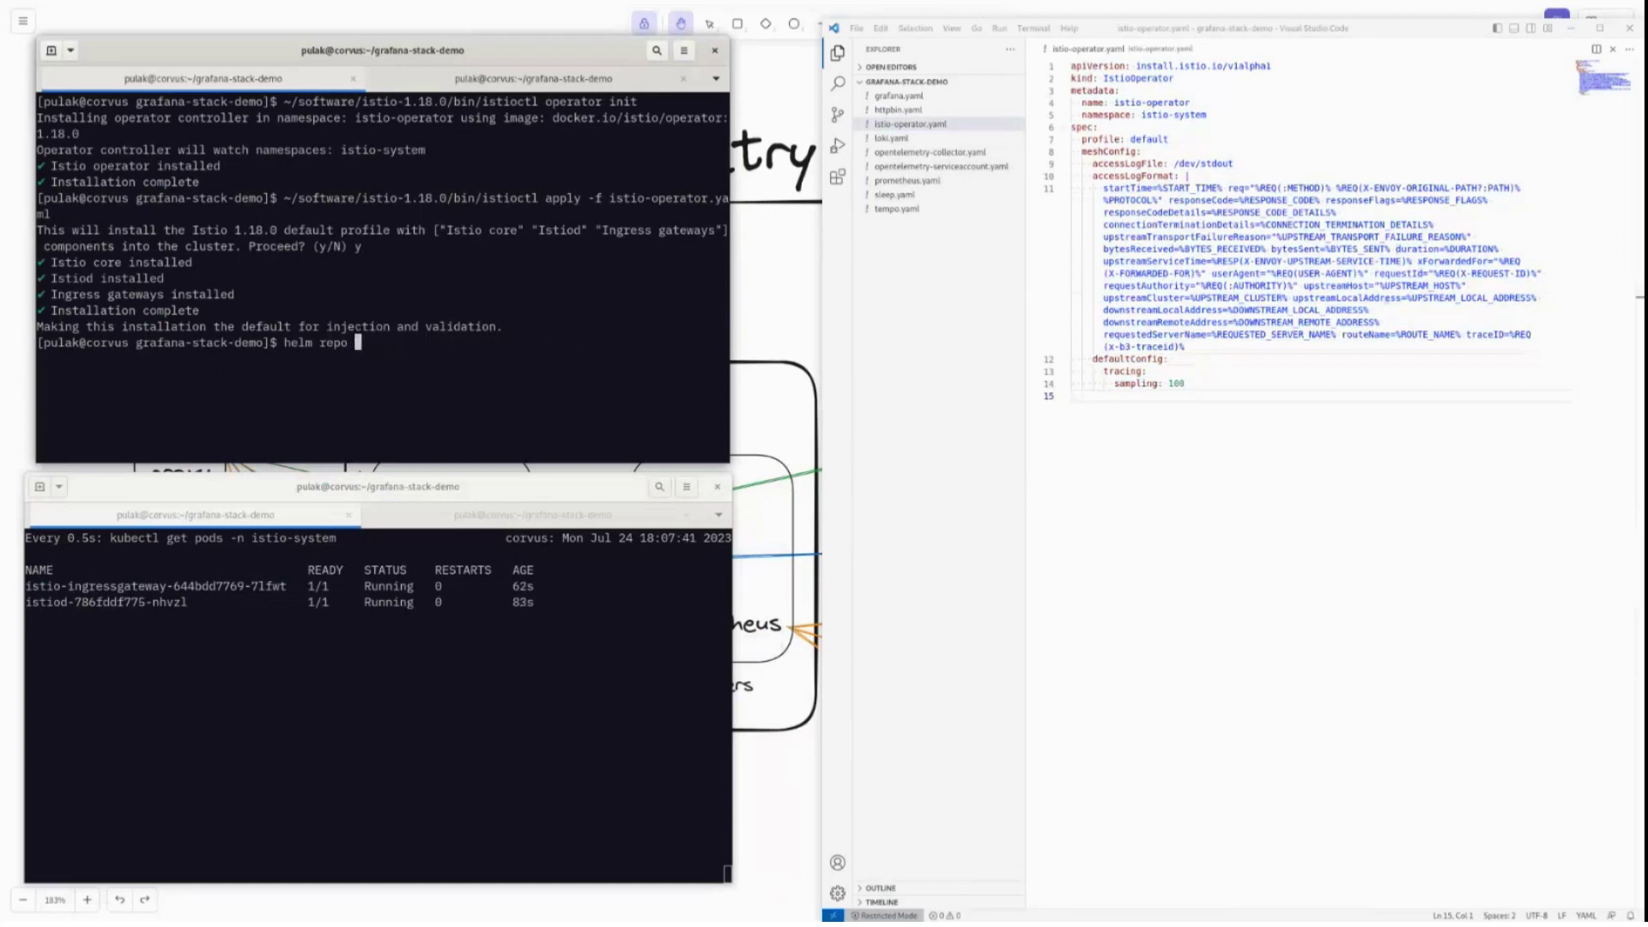
pyautogui.write('update')
pyautogui.press('Return')
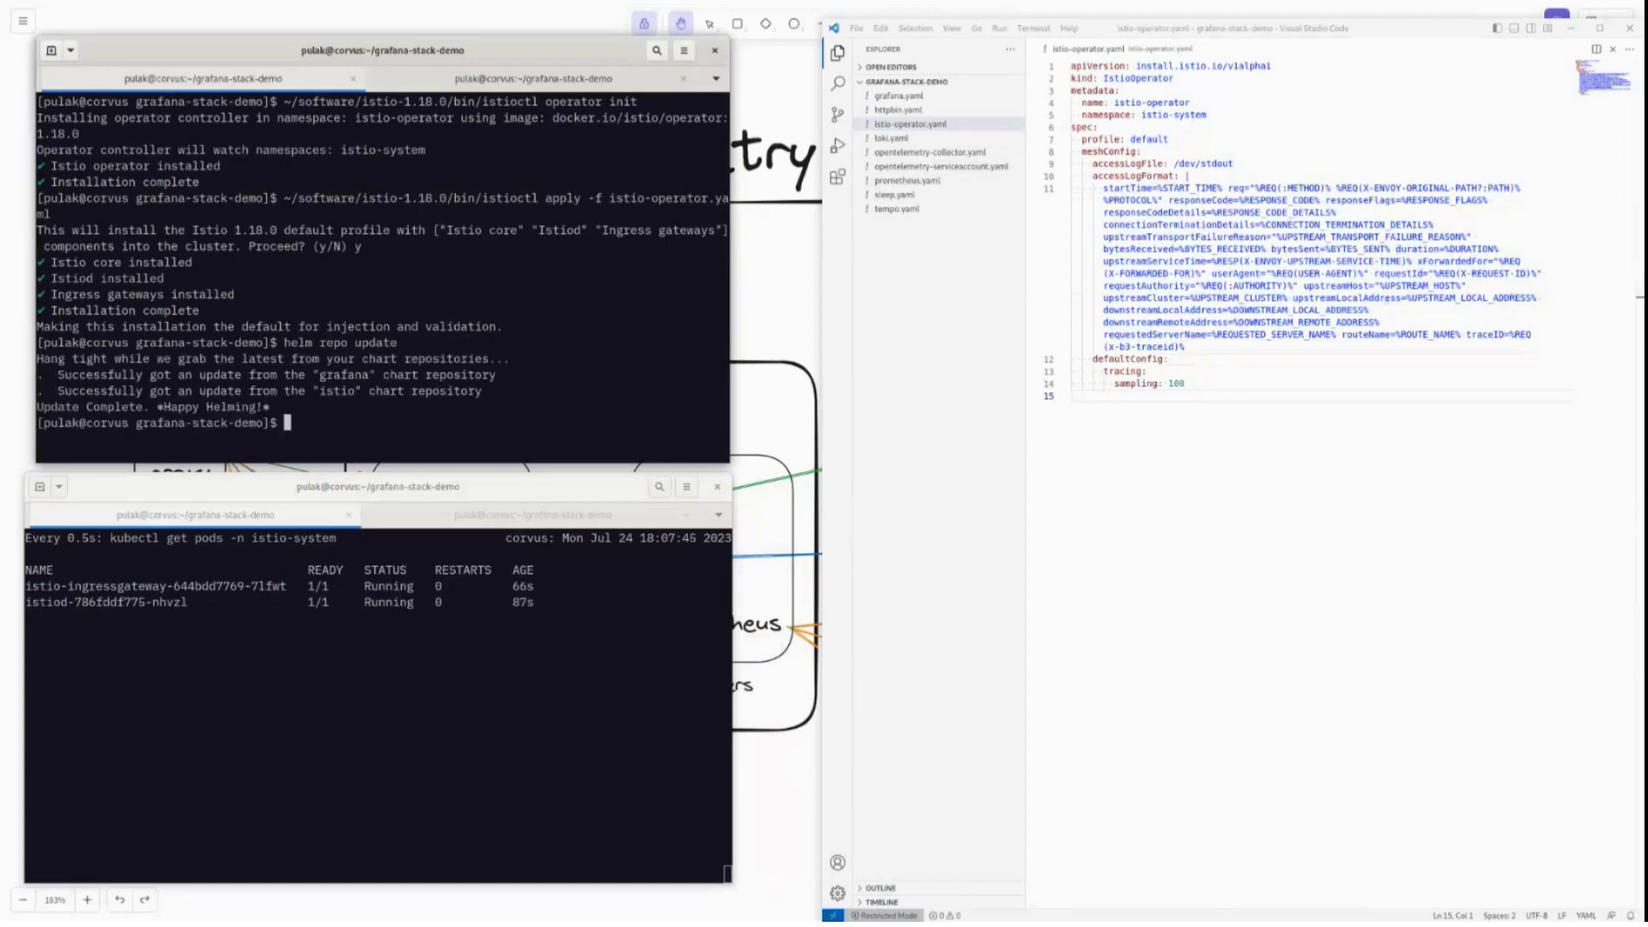
# Clear the screen and type helm install tempo grafana/tempo -n istio-system -f tempo.yaml without running it.
pyautogui.hotkey('ctrl', 'l')
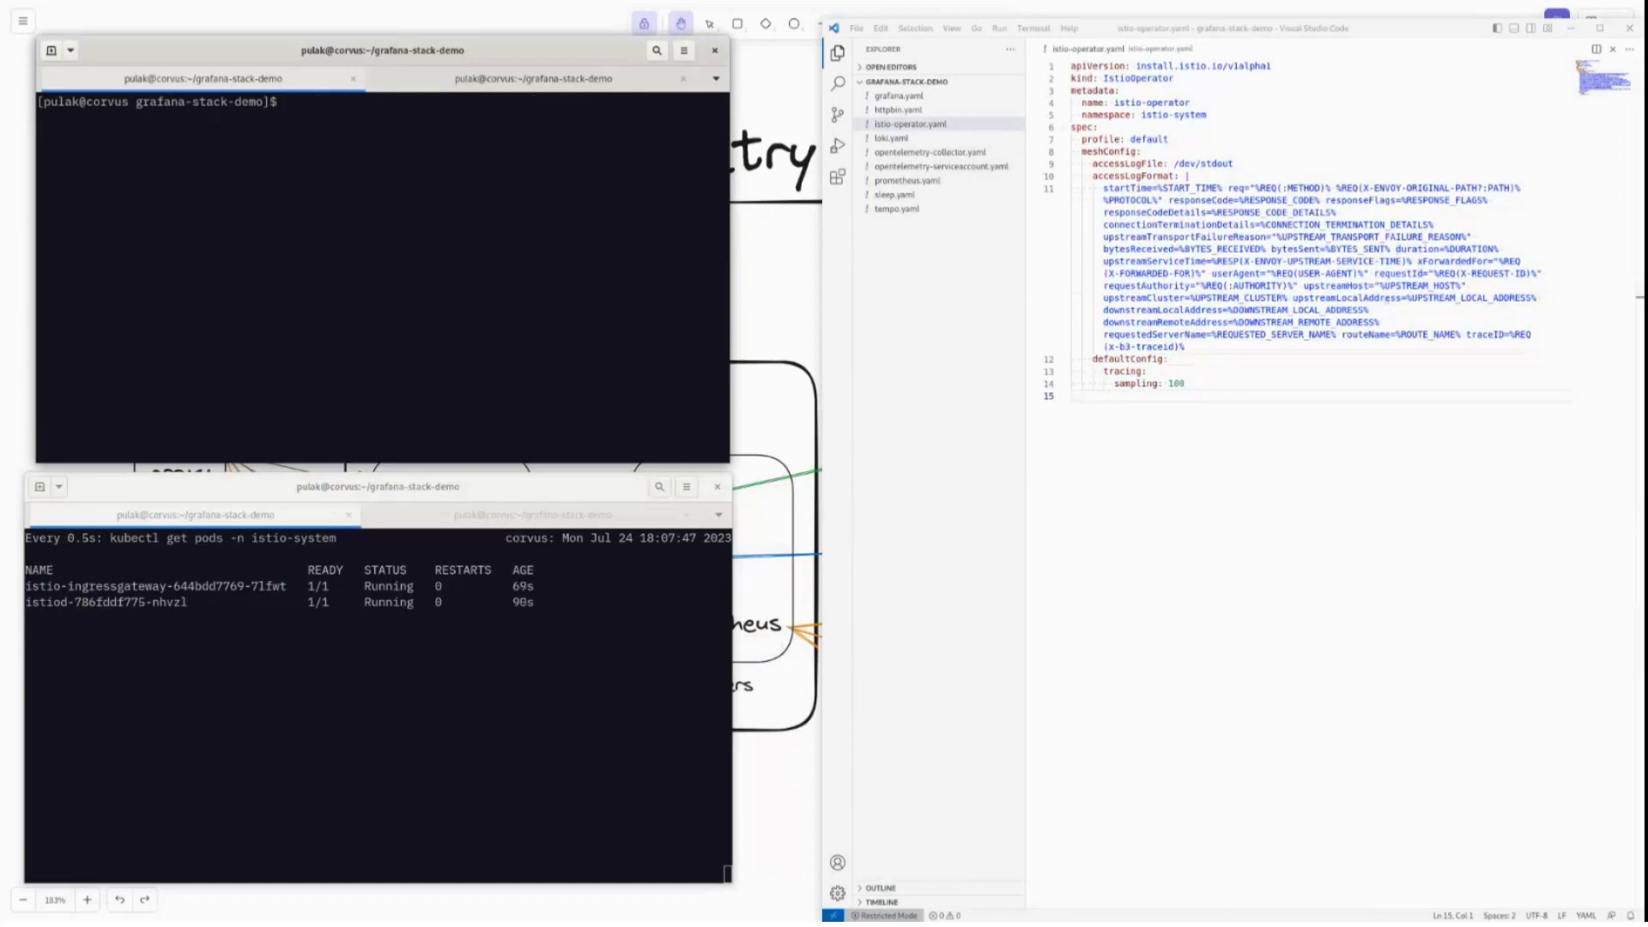
pyautogui.write('helm install tempo grafana/temp')
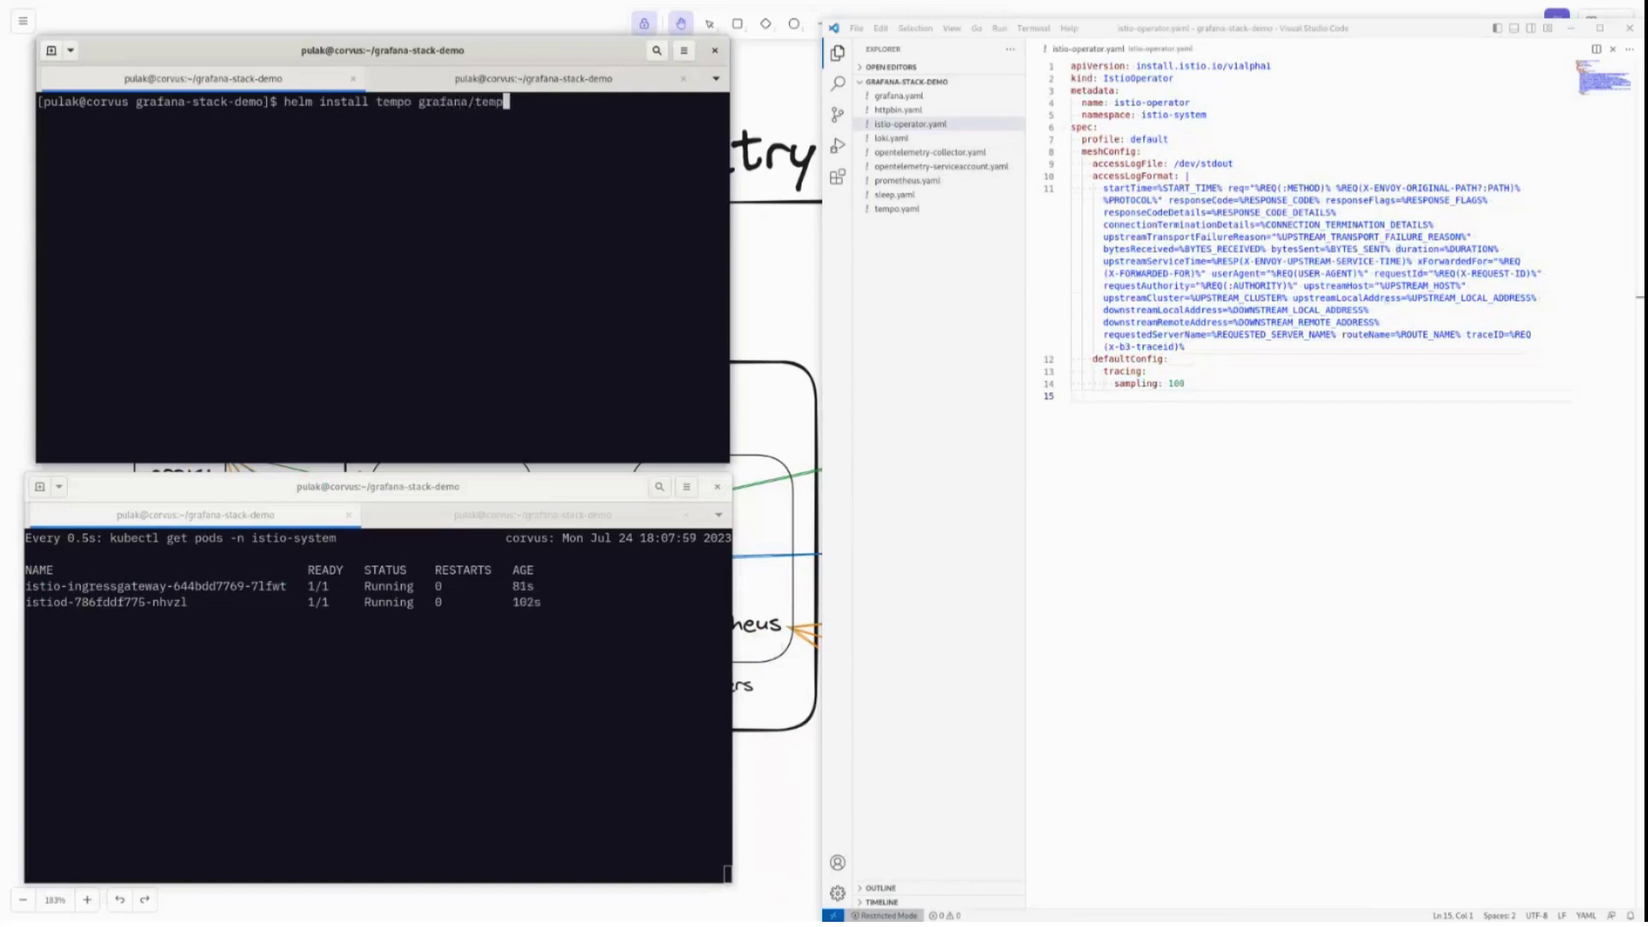
pyautogui.write('o -n istio')
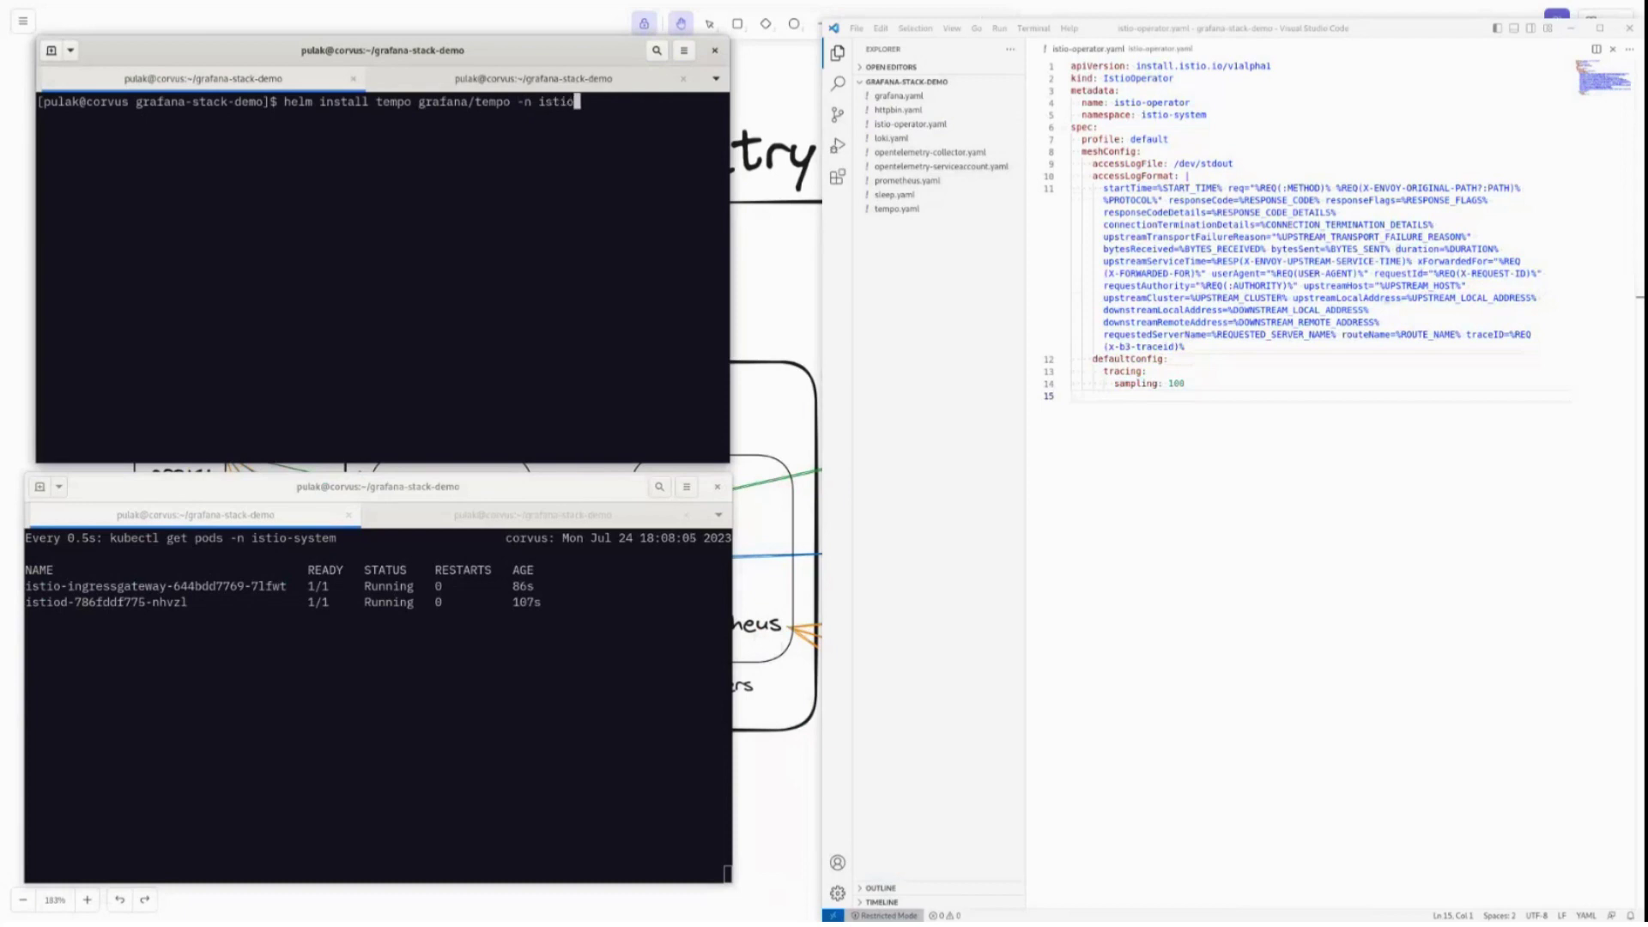
pyautogui.write('-system -f tempo.yaml')
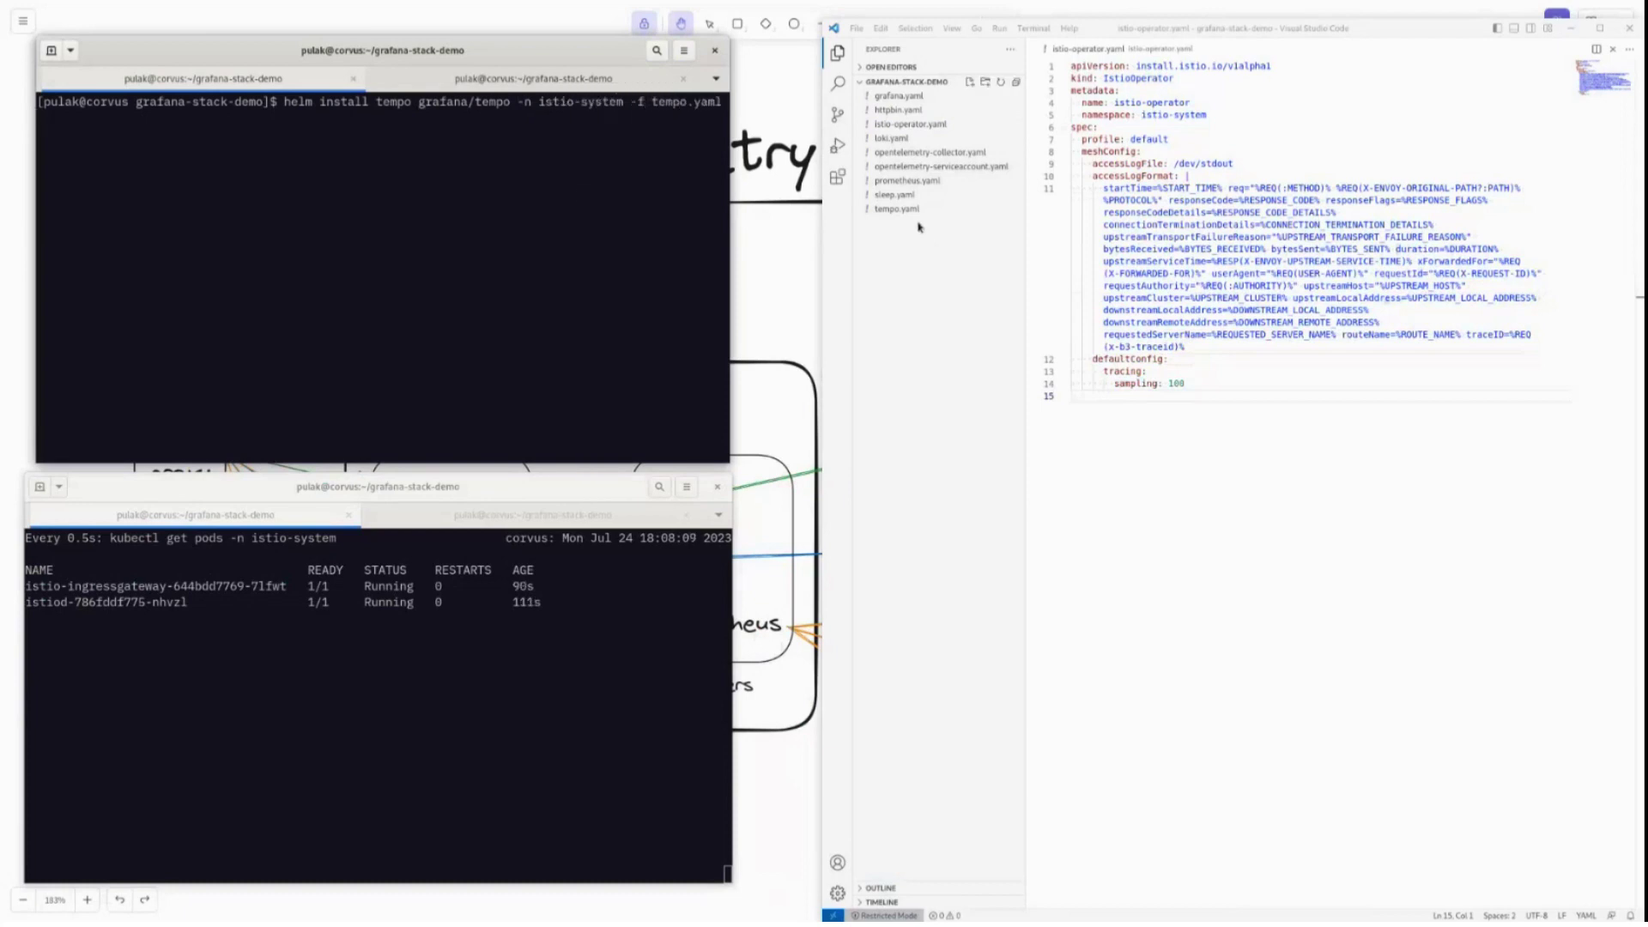
# Check tempo.yaml's log-received-traces and zipkin receiver settings, then run the Tempo helm install.
pyautogui.click(962, 215)
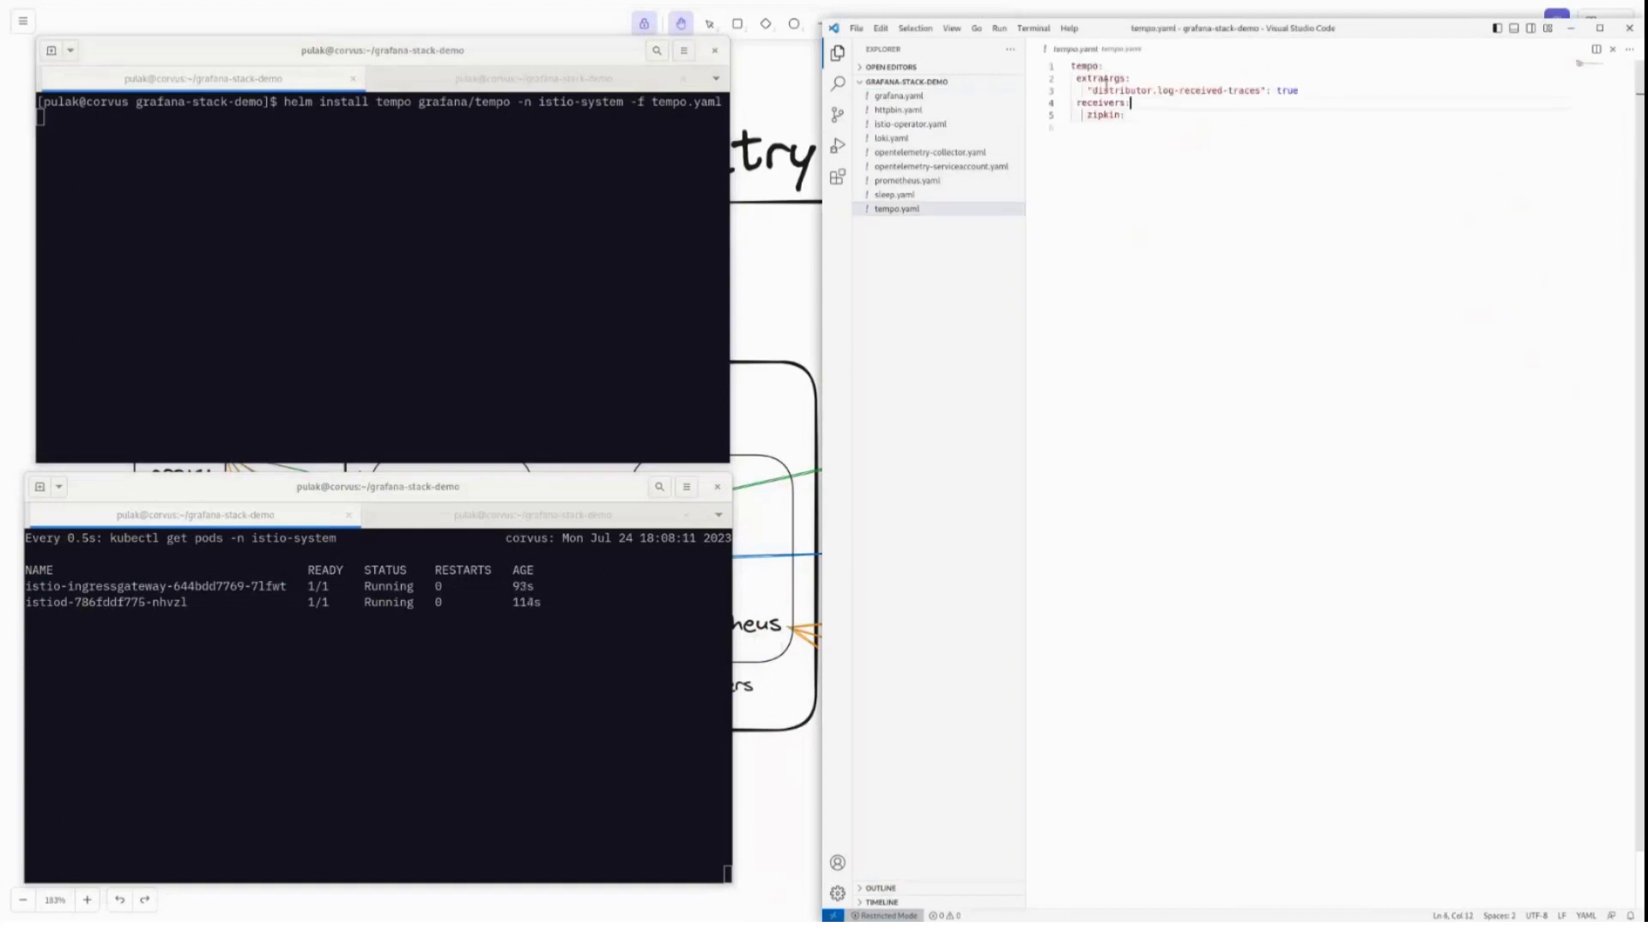
pyautogui.click(1099, 77)
pyautogui.moveTo(1092, 91); pyautogui.dragTo(1219, 91)
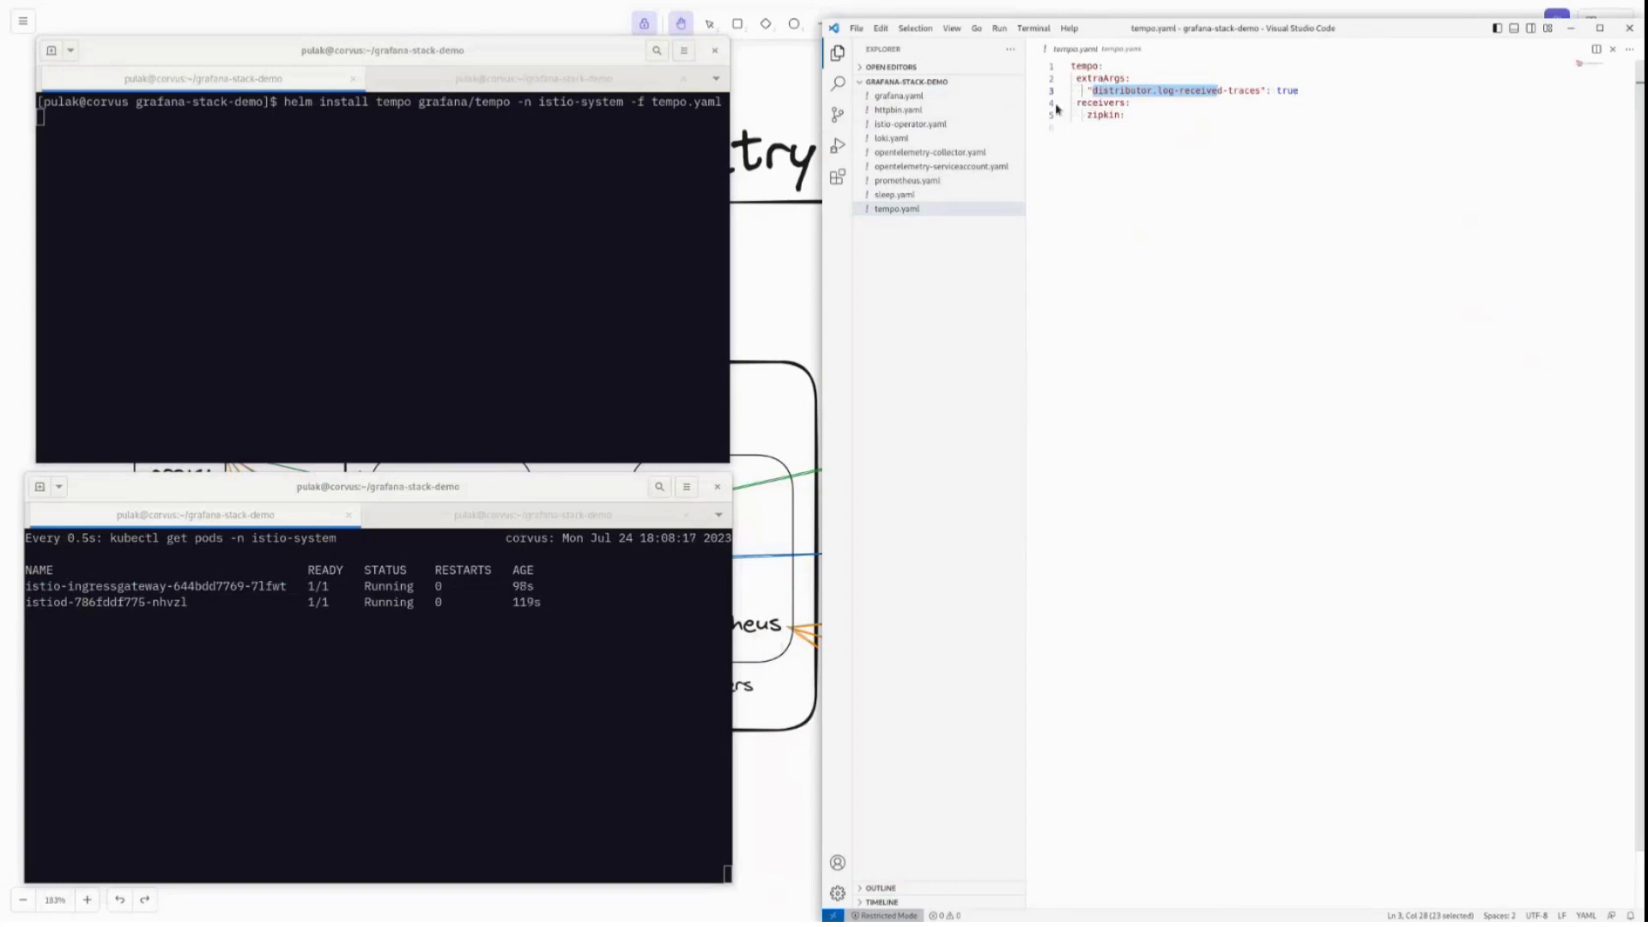
pyautogui.press('Down')
pyautogui.press('Down')
pyautogui.press('Down')
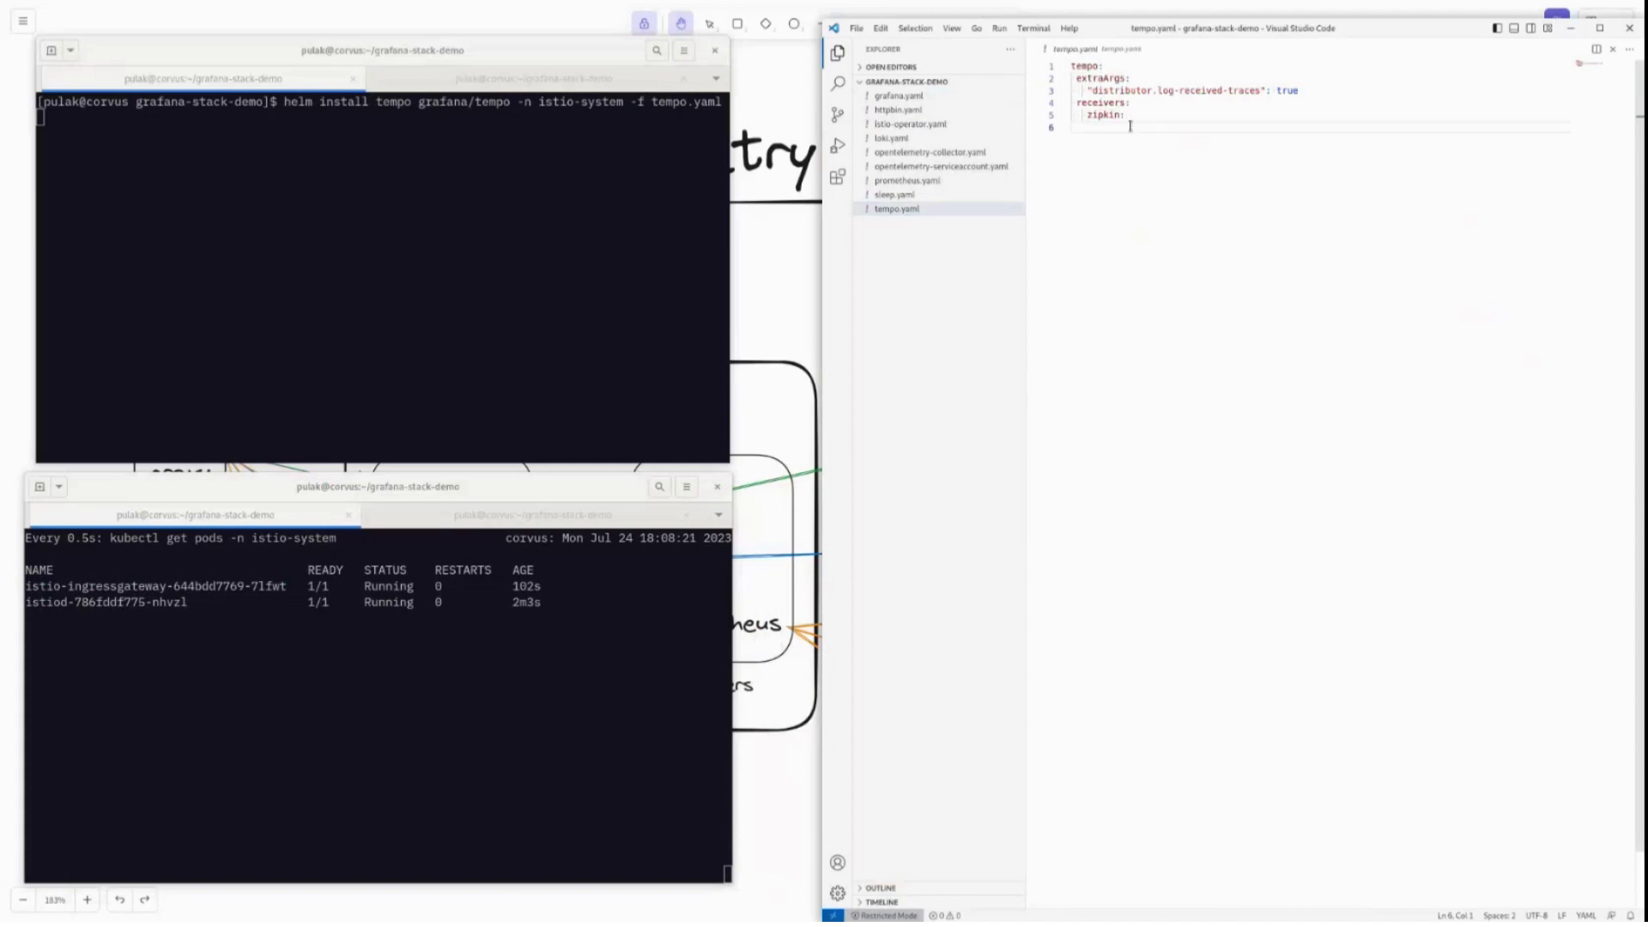
pyautogui.click(640, 251)
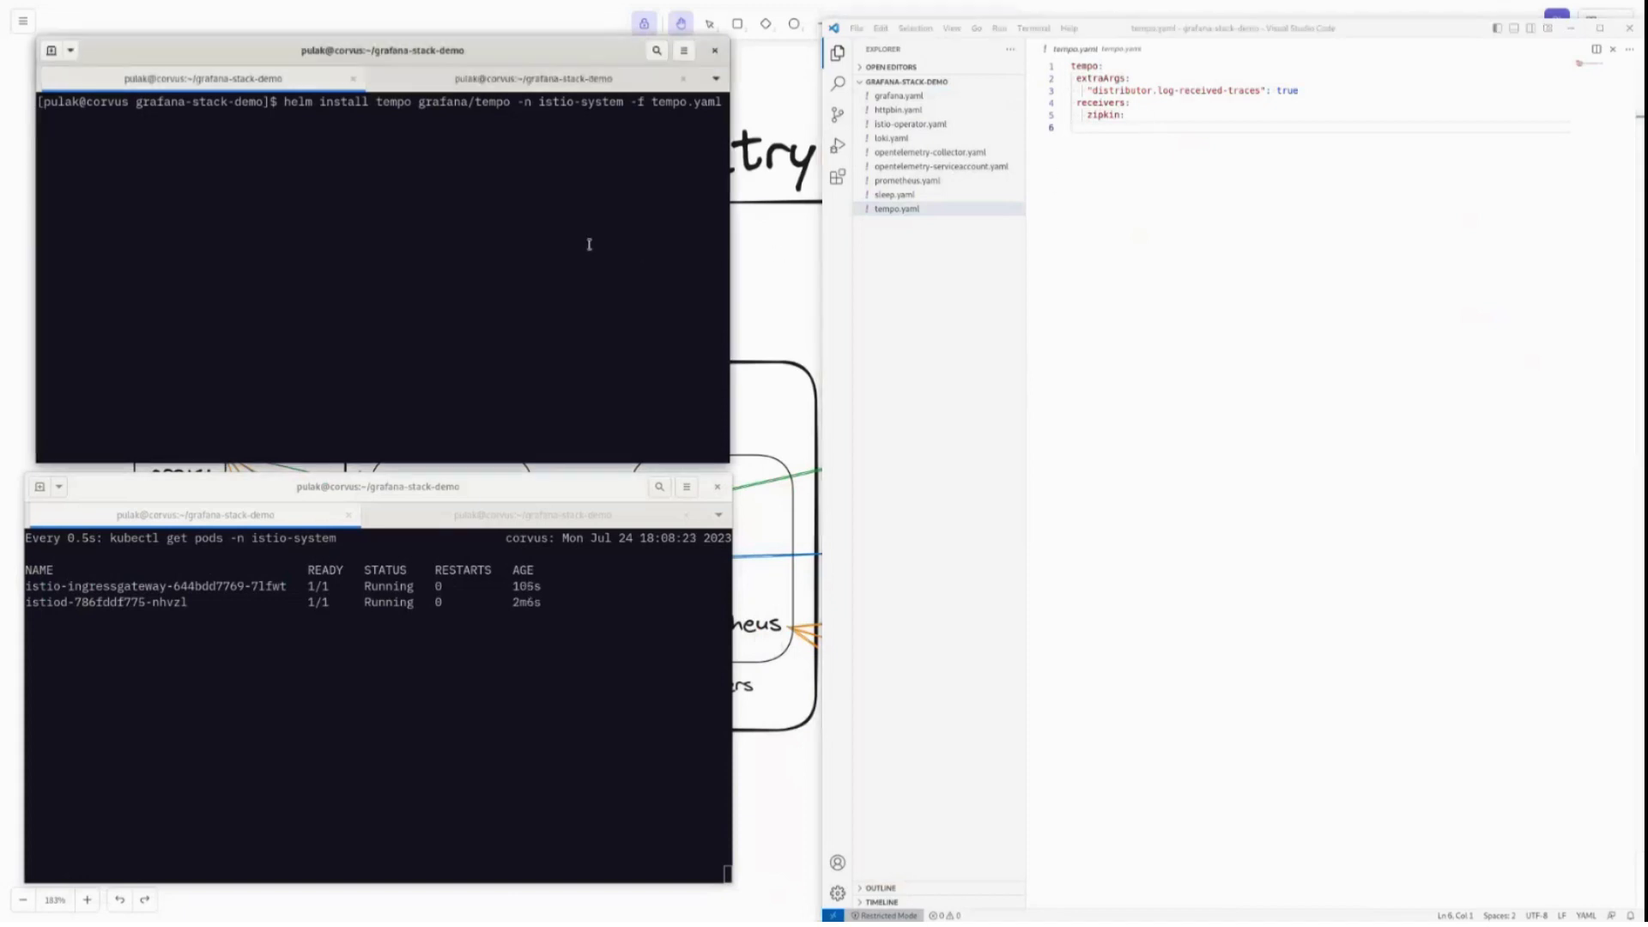
pyautogui.press('Return')
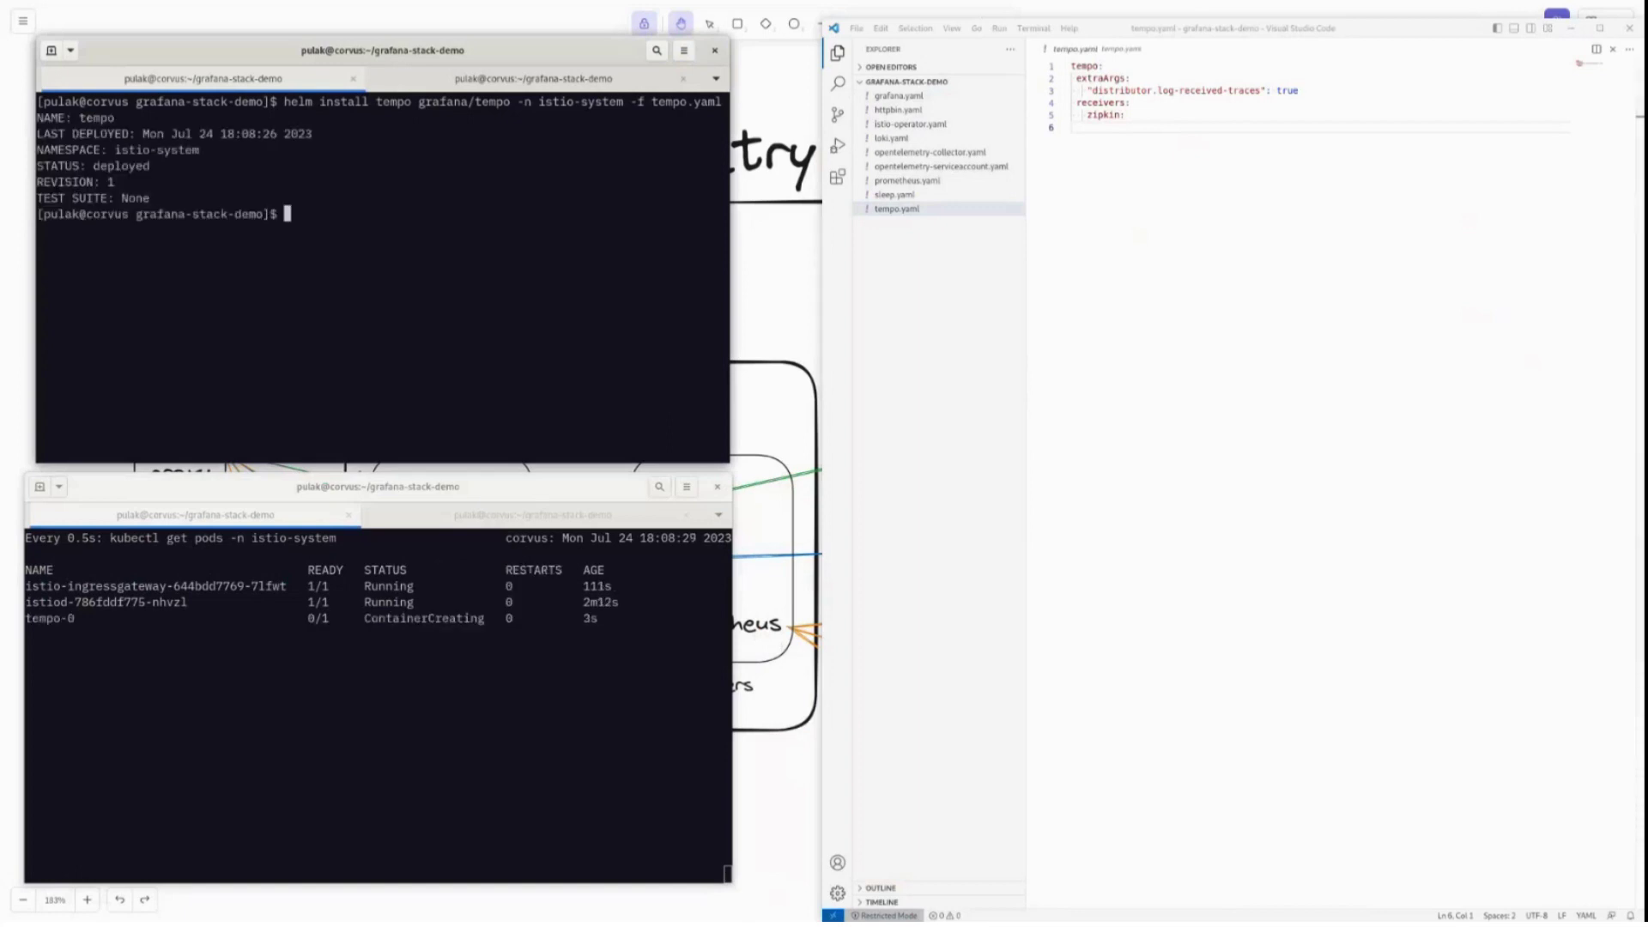
# Run helm install loki grafana/loki-stack -n istio-system -f loki.yaml after checking fluent-bit is disabled.
pyautogui.write('helm install loki graf')
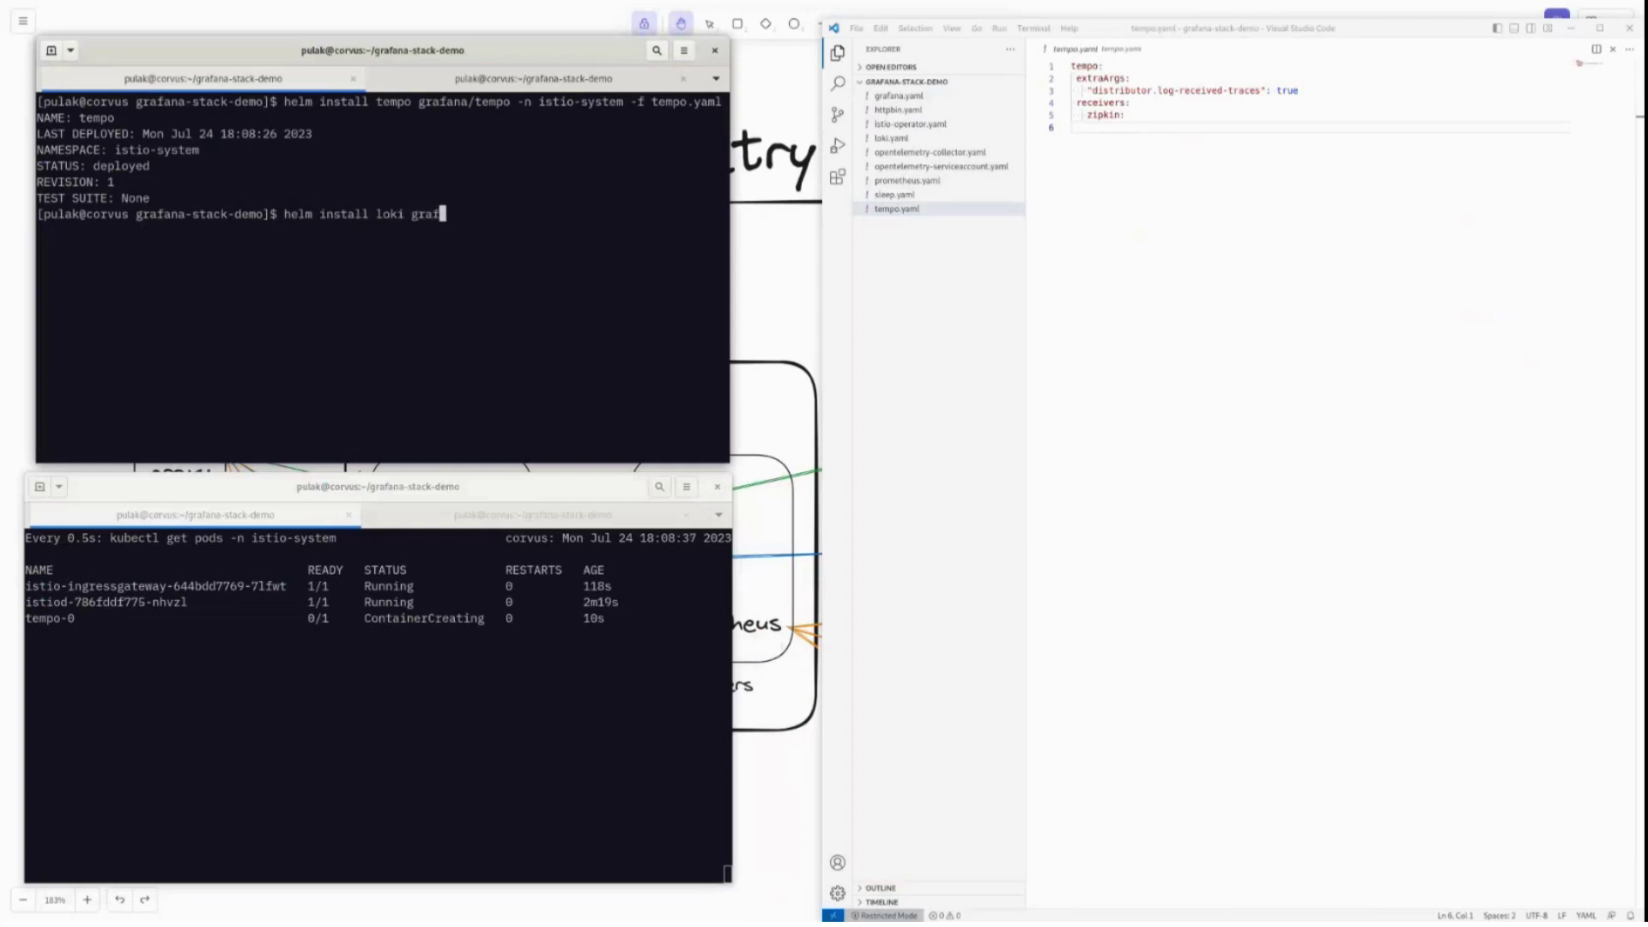
pyautogui.write('ana/loki-stack -n istio-system -')
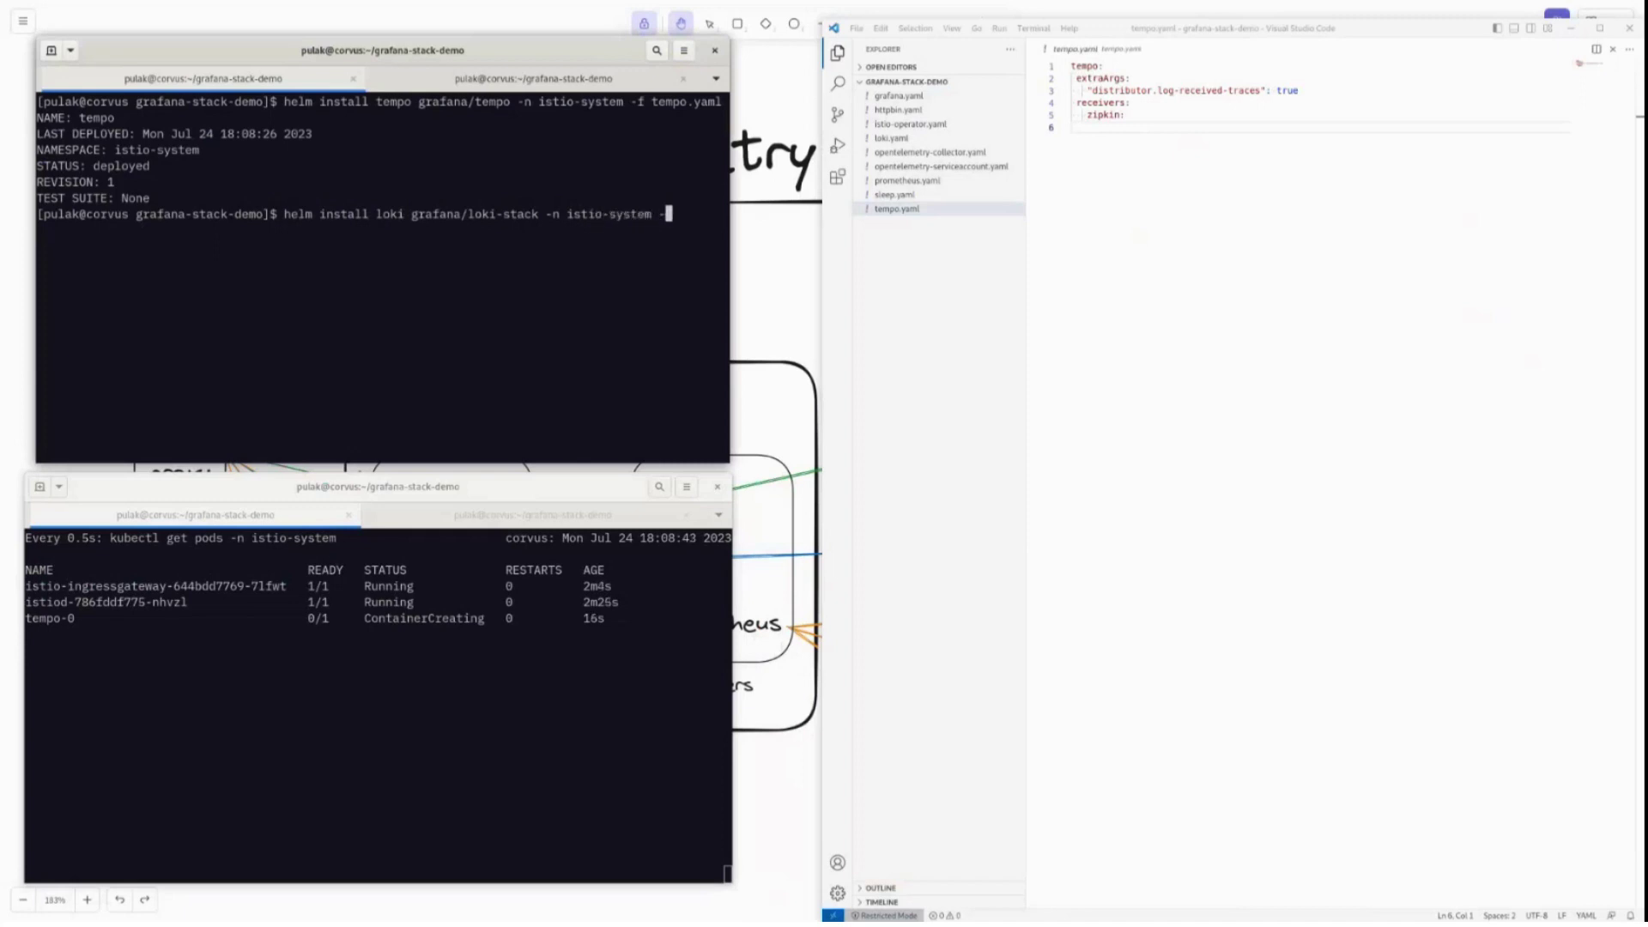
pyautogui.write('f loki.yaml')
pyautogui.click(891, 137)
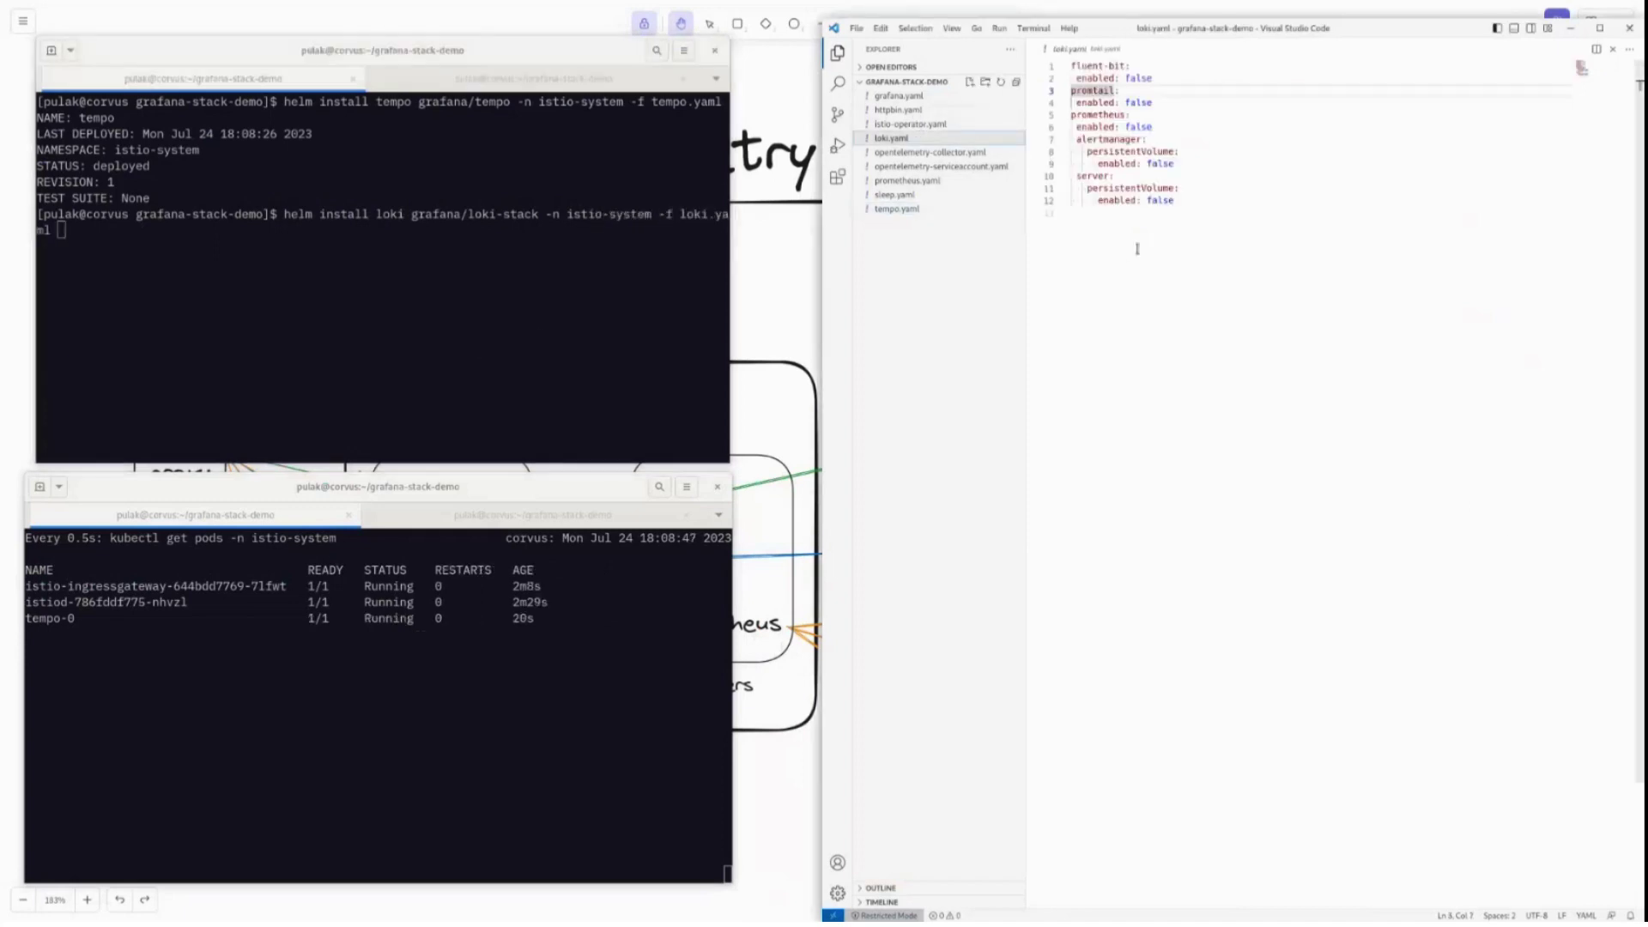
pyautogui.click(1154, 77)
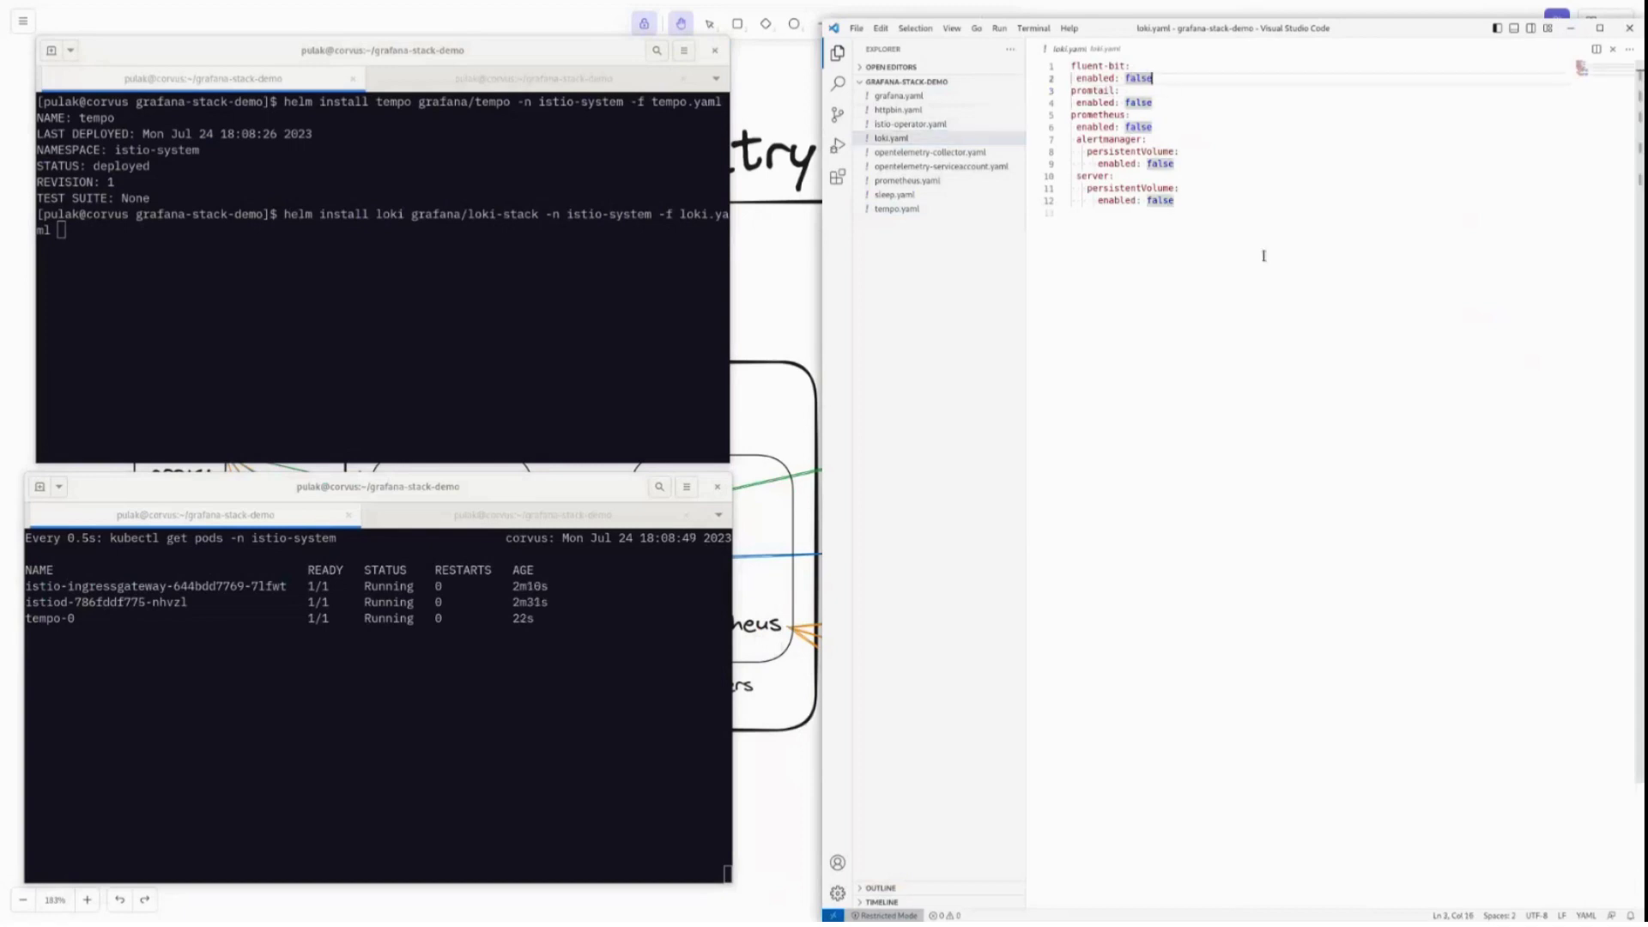
pyautogui.moveTo(539, 215); pyautogui.dragTo(458, 215)
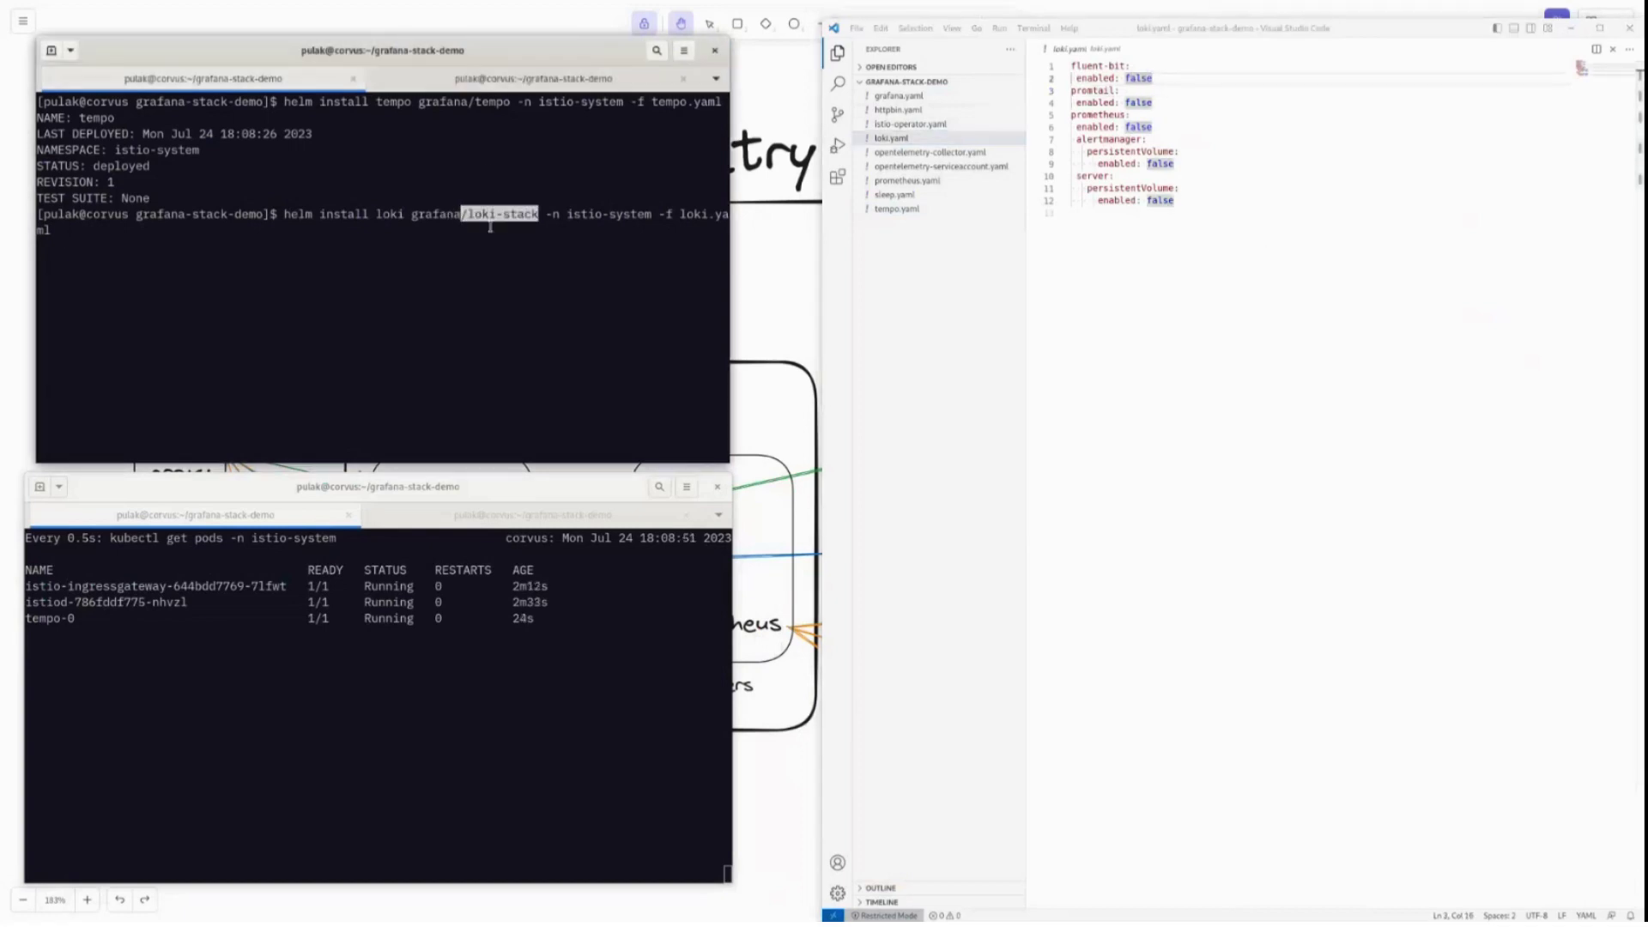
pyautogui.click(551, 235)
pyautogui.press('Return')
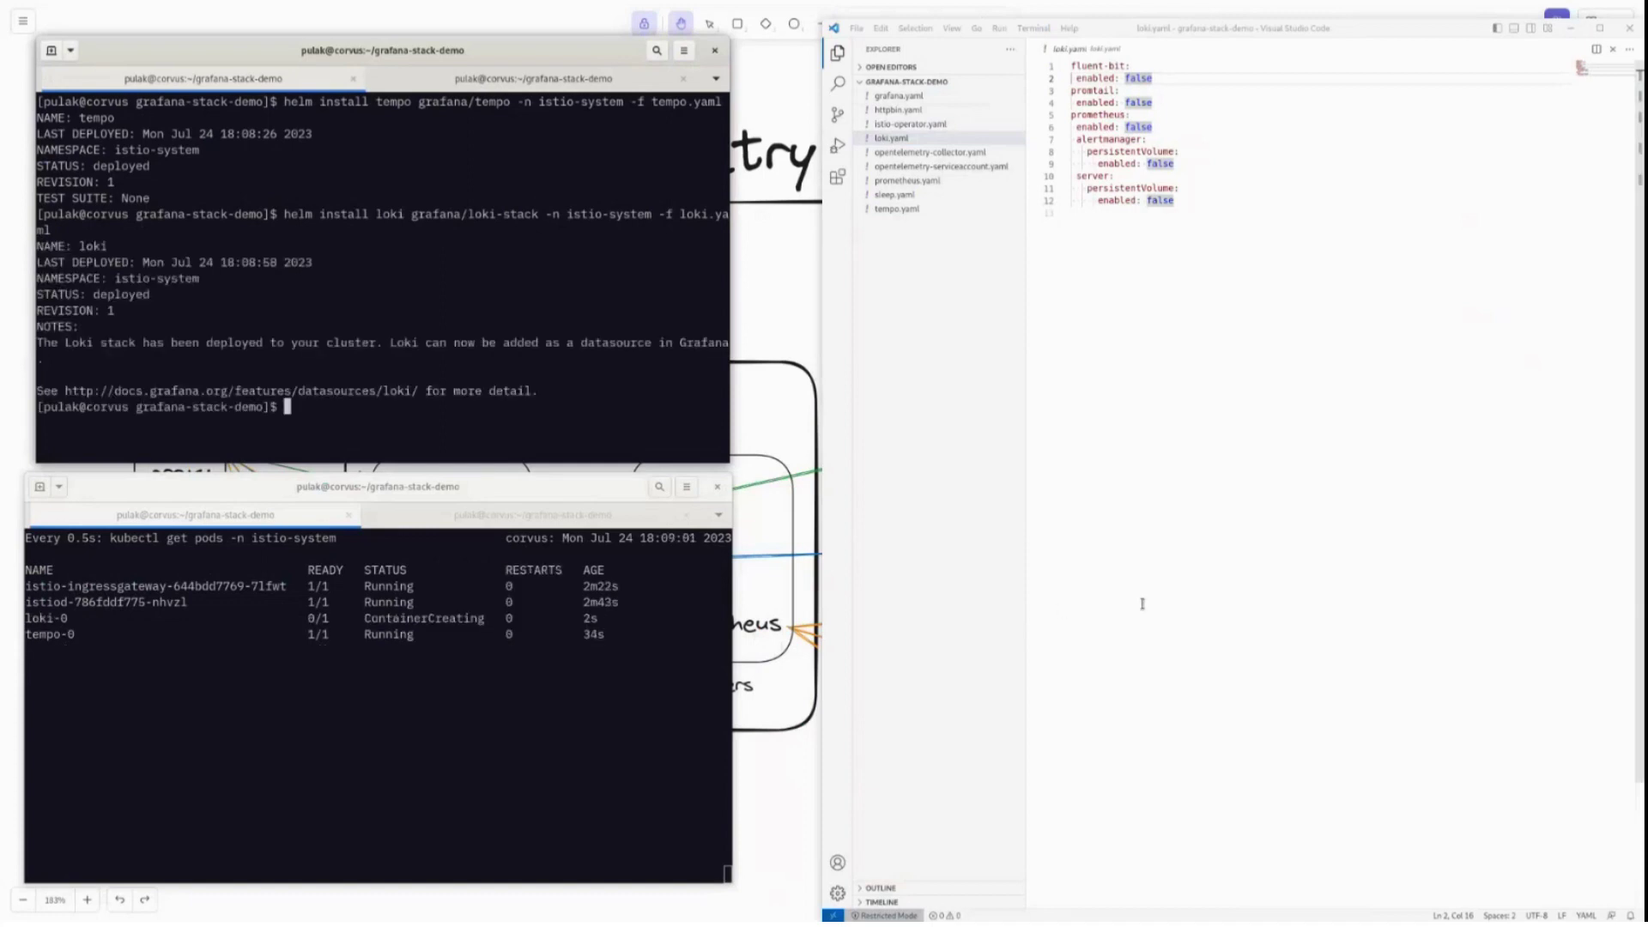
pyautogui.hotkey('ctrl', 'l')
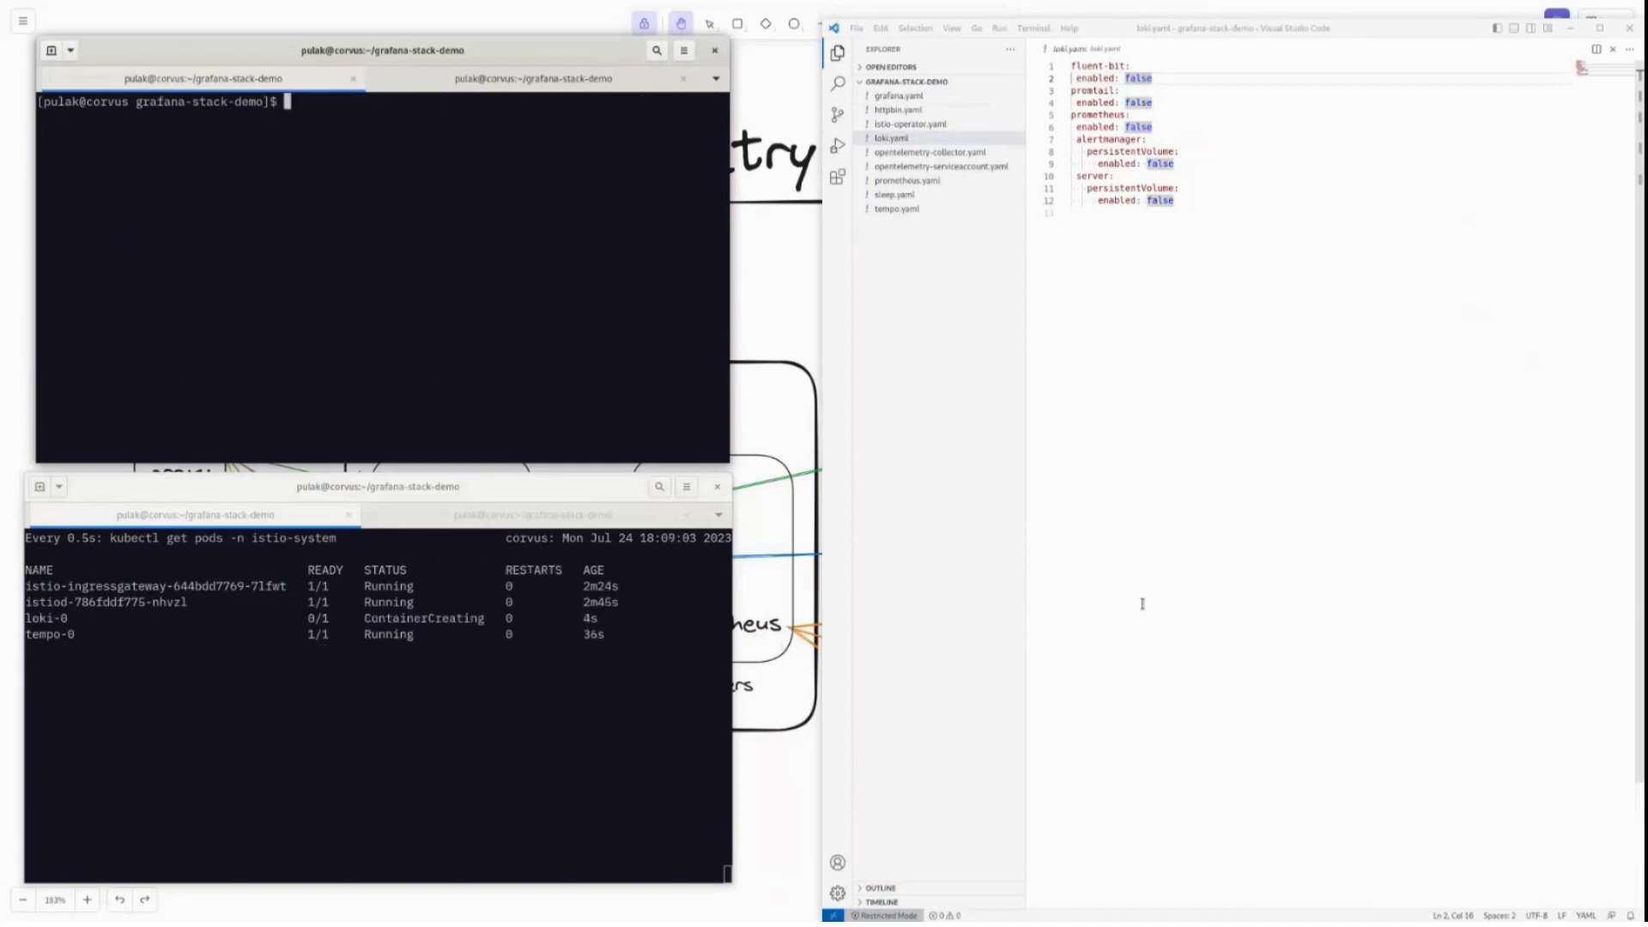
# Select the otel-collector scrape job in prometheus.yaml's scrape_configs.
pyautogui.write('kubectl')
pyautogui.click(908, 181)
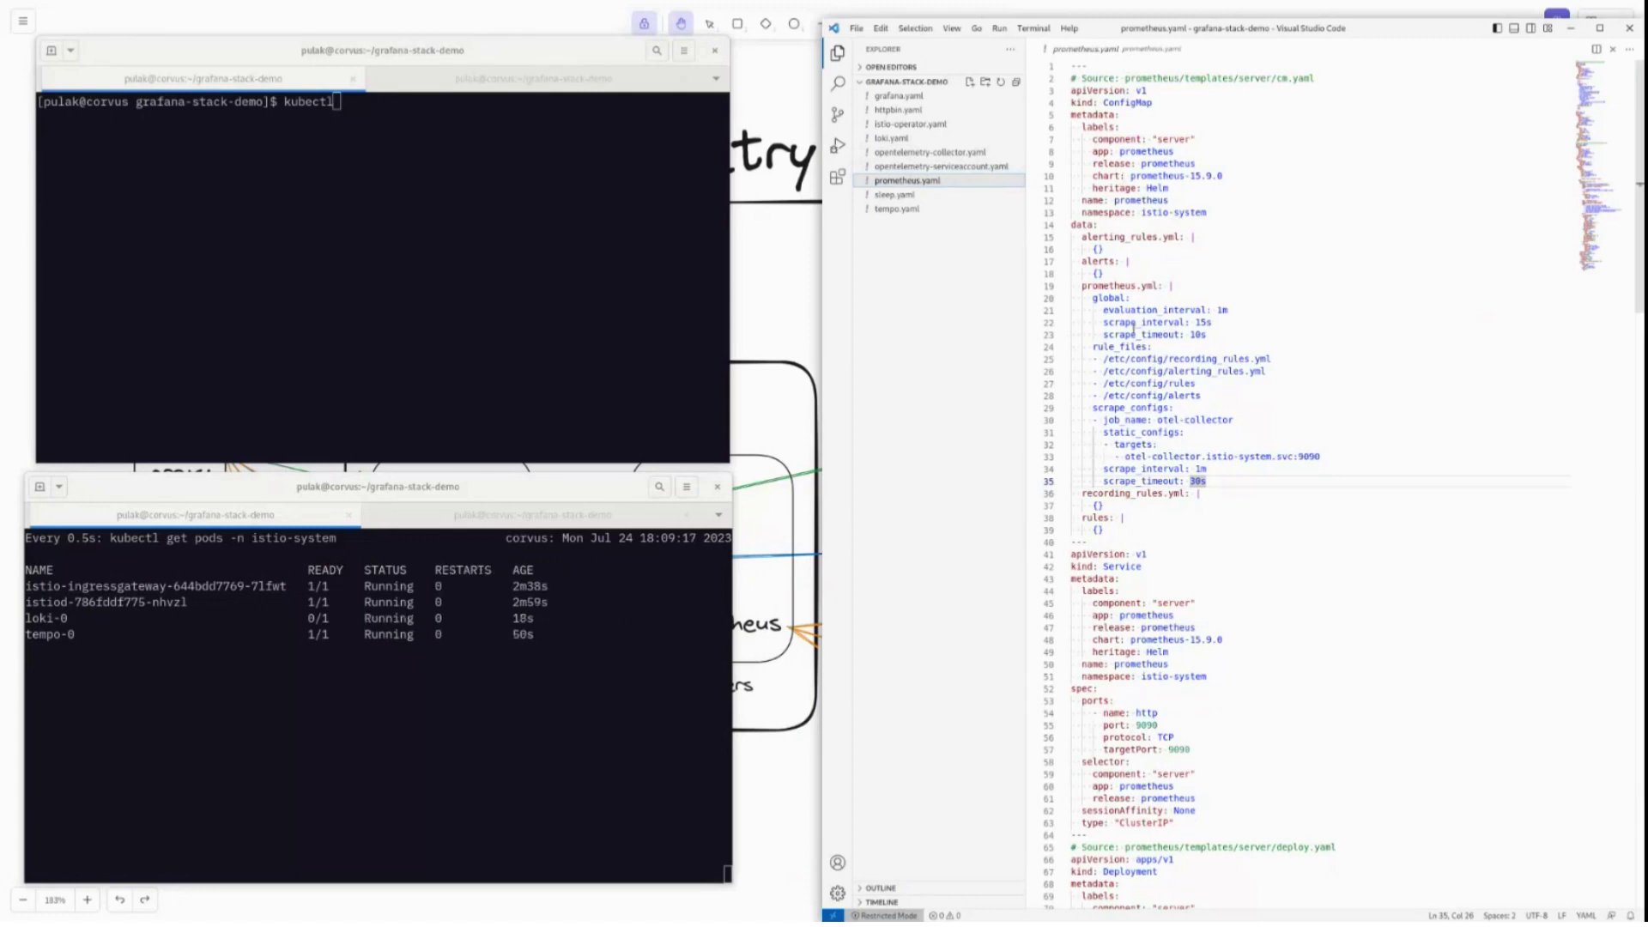
pyautogui.click(1233, 420)
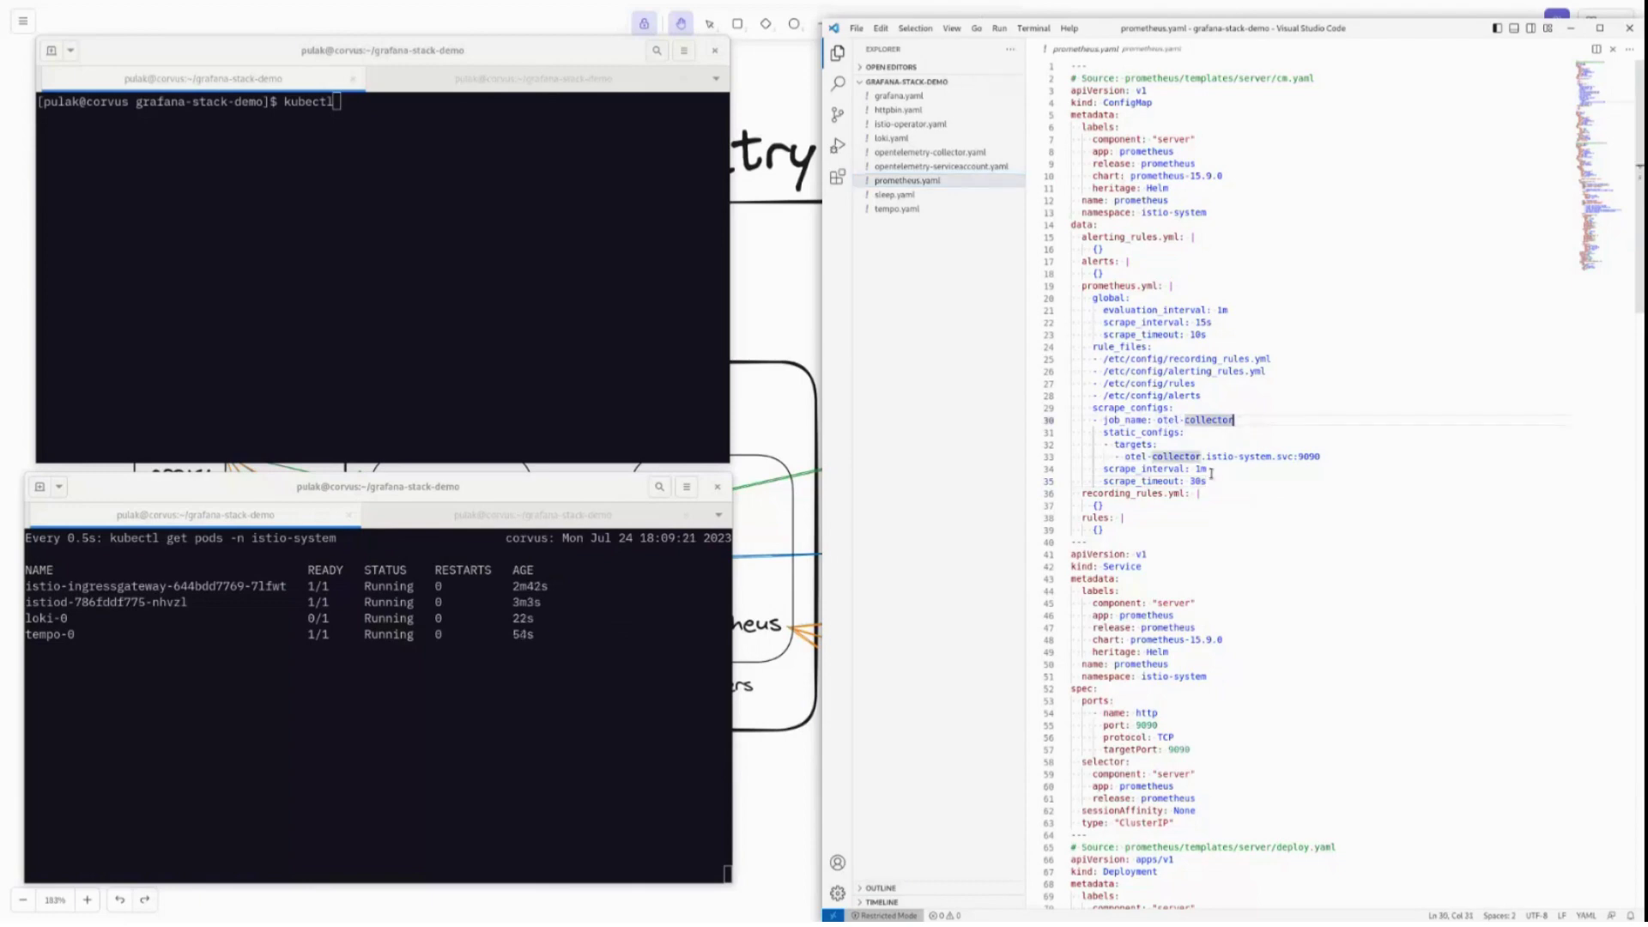
pyautogui.moveTo(1208, 469); pyautogui.dragTo(1098, 419)
pyautogui.scroll(-20, 1298, 597)
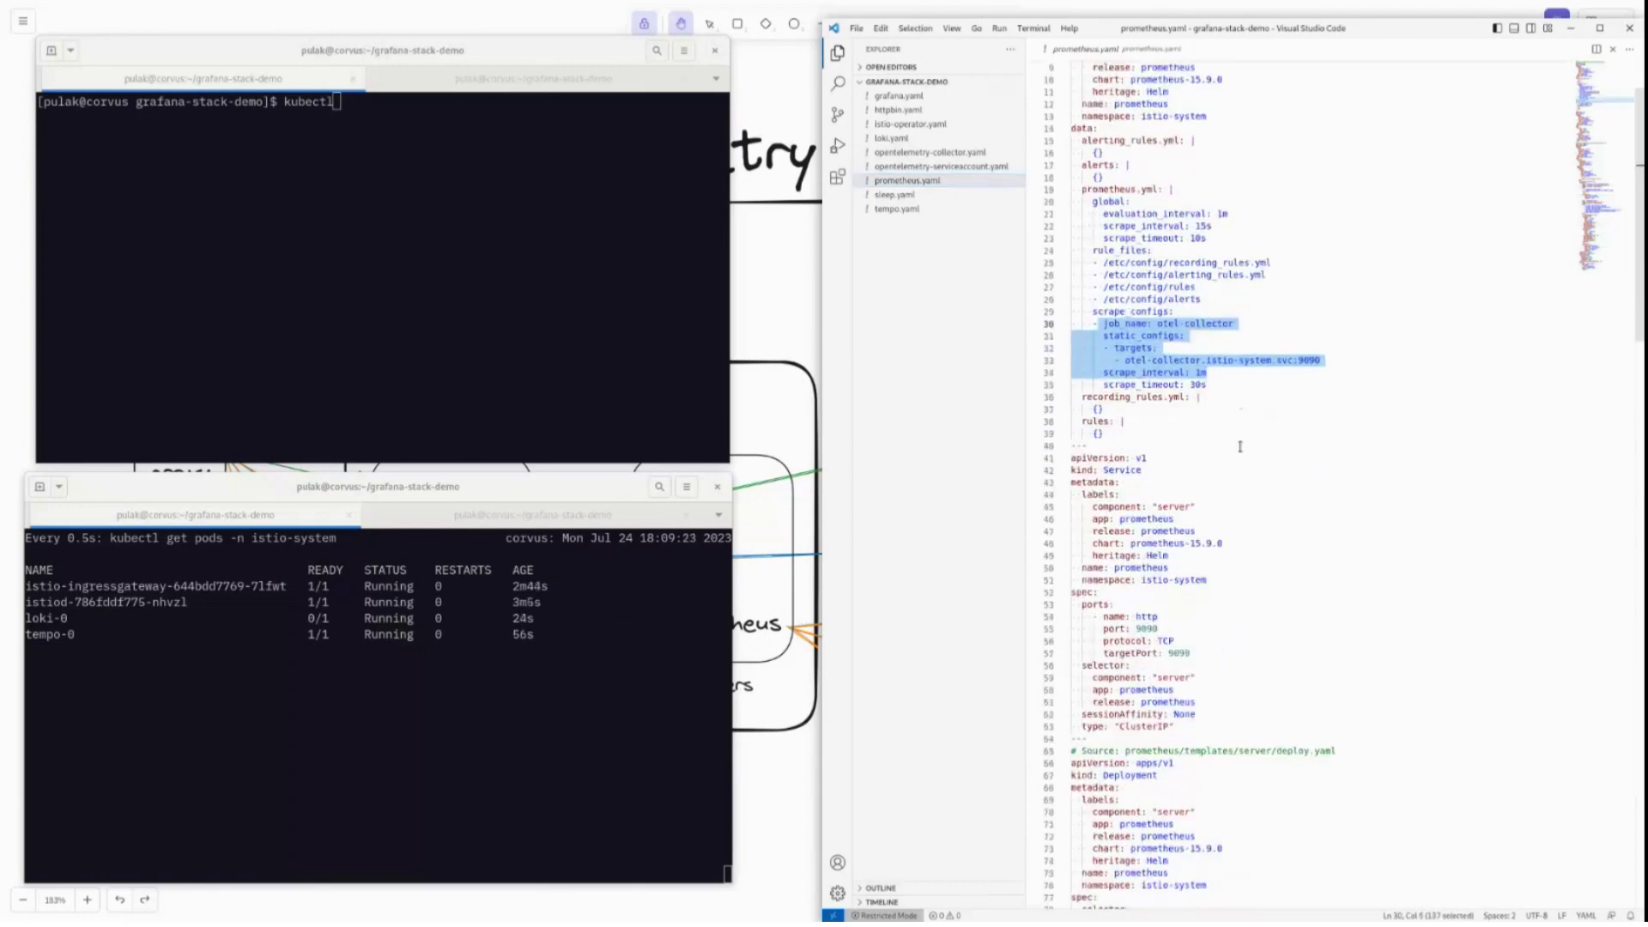
pyautogui.scroll(20, 1185, 371)
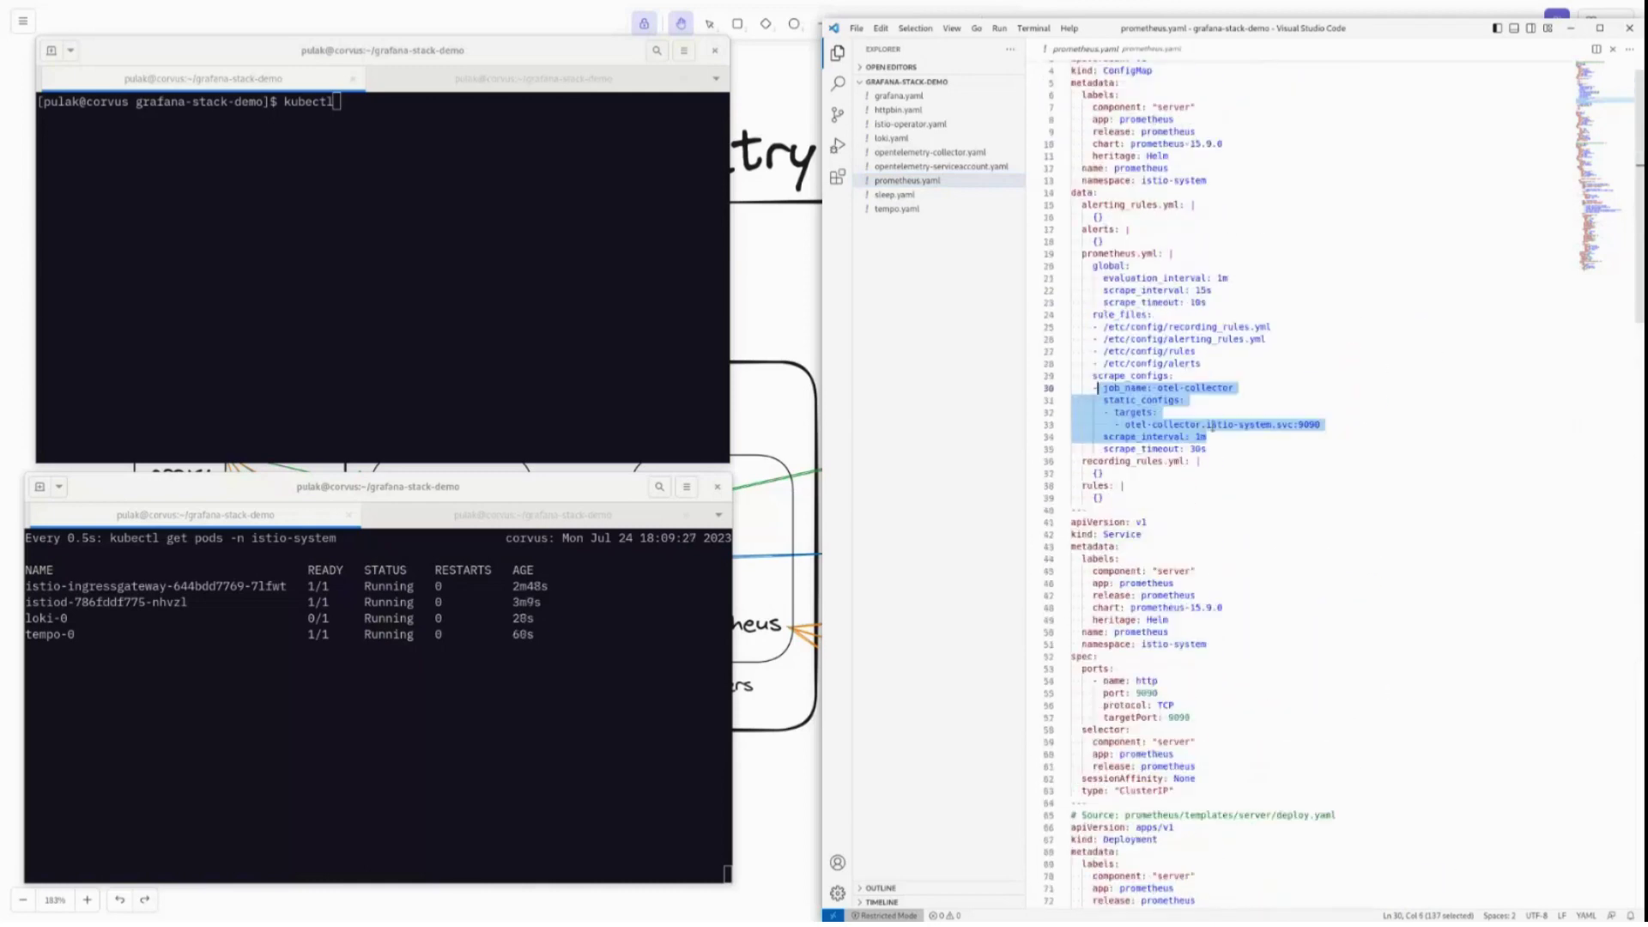
# Run kubectl apply -f prometheus.yaml -n istio-system in the upper terminal.
pyautogui.click(184, 191)
pyautogui.write('apply -f ')
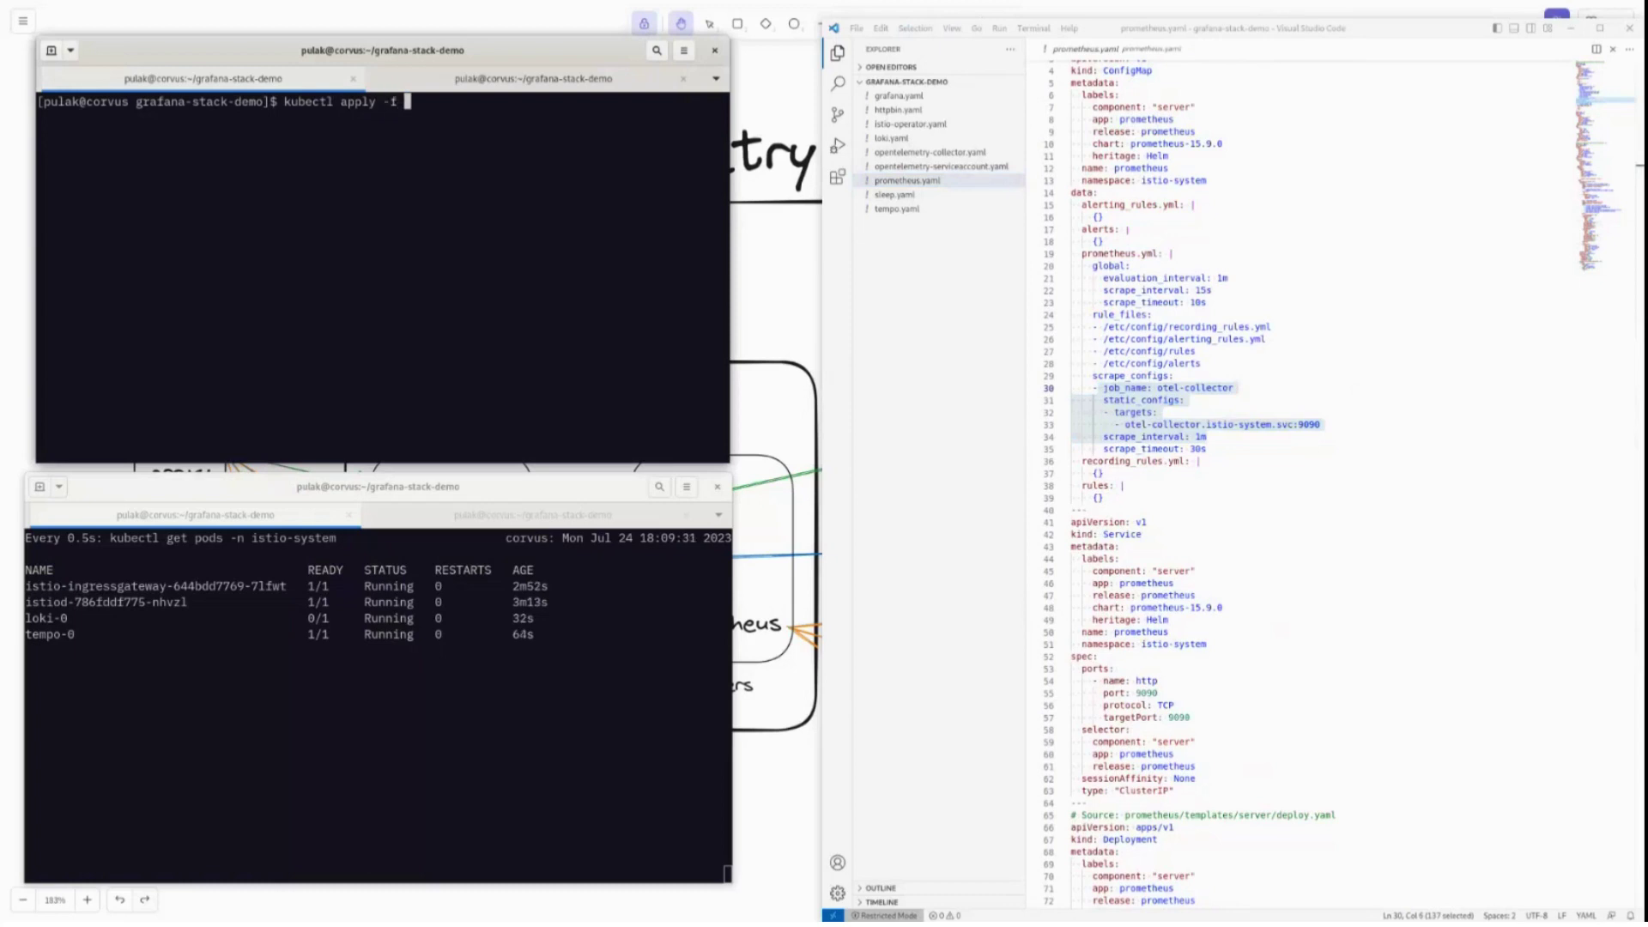
pyautogui.write('p')
pyautogui.press('Tab')
pyautogui.write('-n istio-syst')
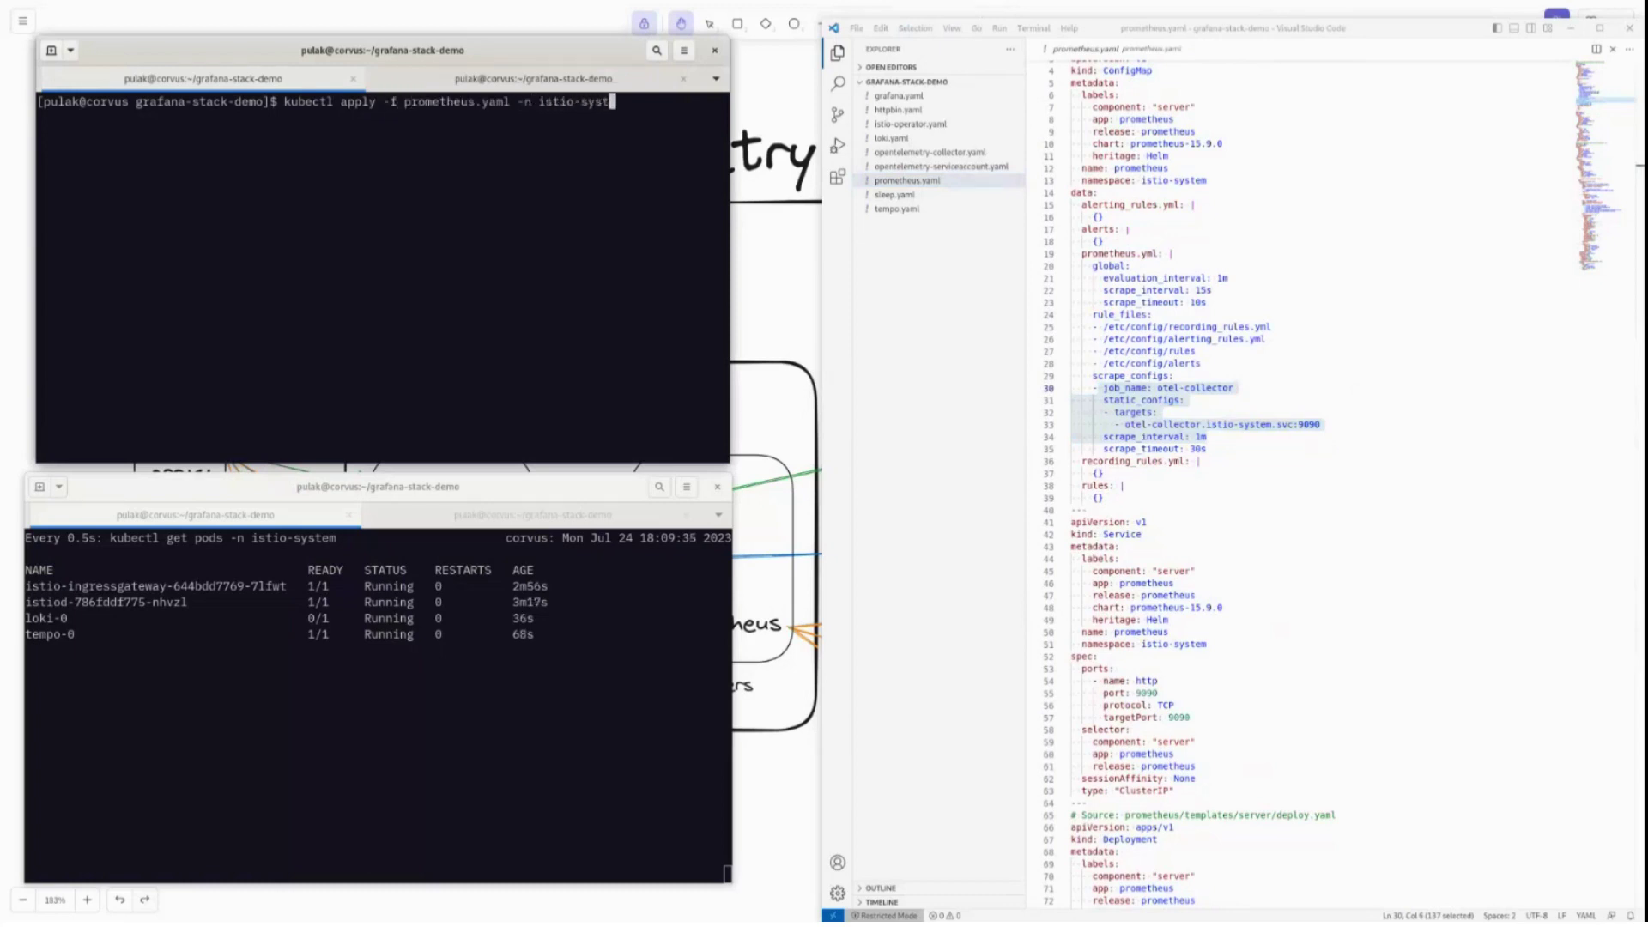
pyautogui.write('em')
pyautogui.press('Return')
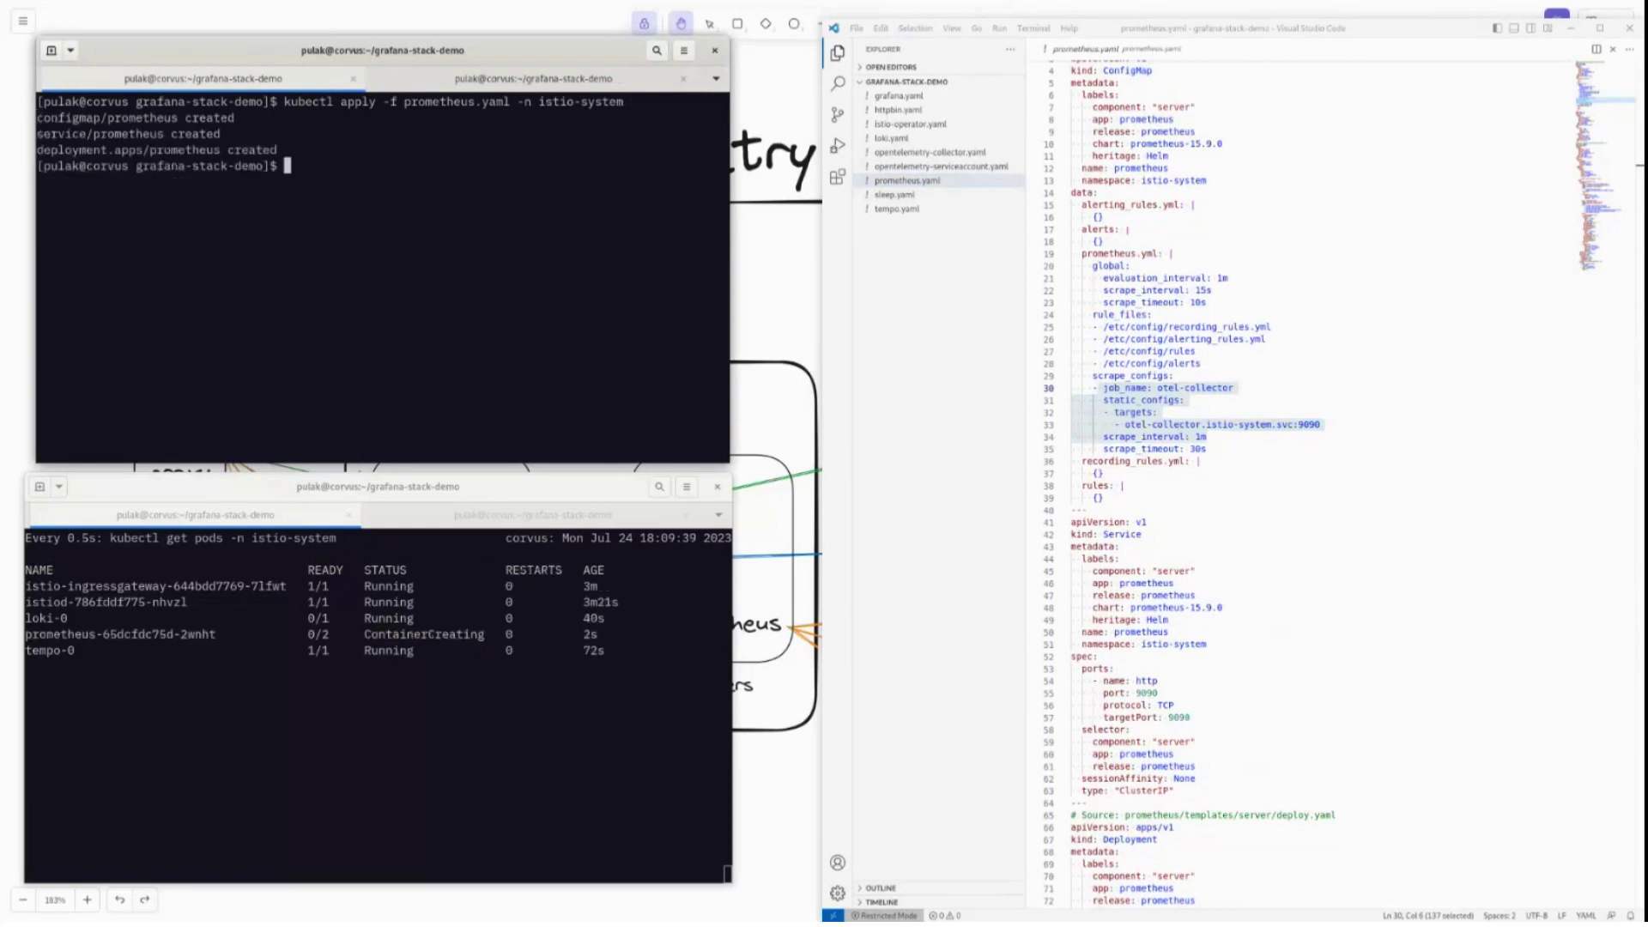
# Clear the screen and type the Grafana helm install command into istio-system with grafana.yaml values.
pyautogui.hotkey('ctrl', 'l')
pyautogui.write('helm insa')
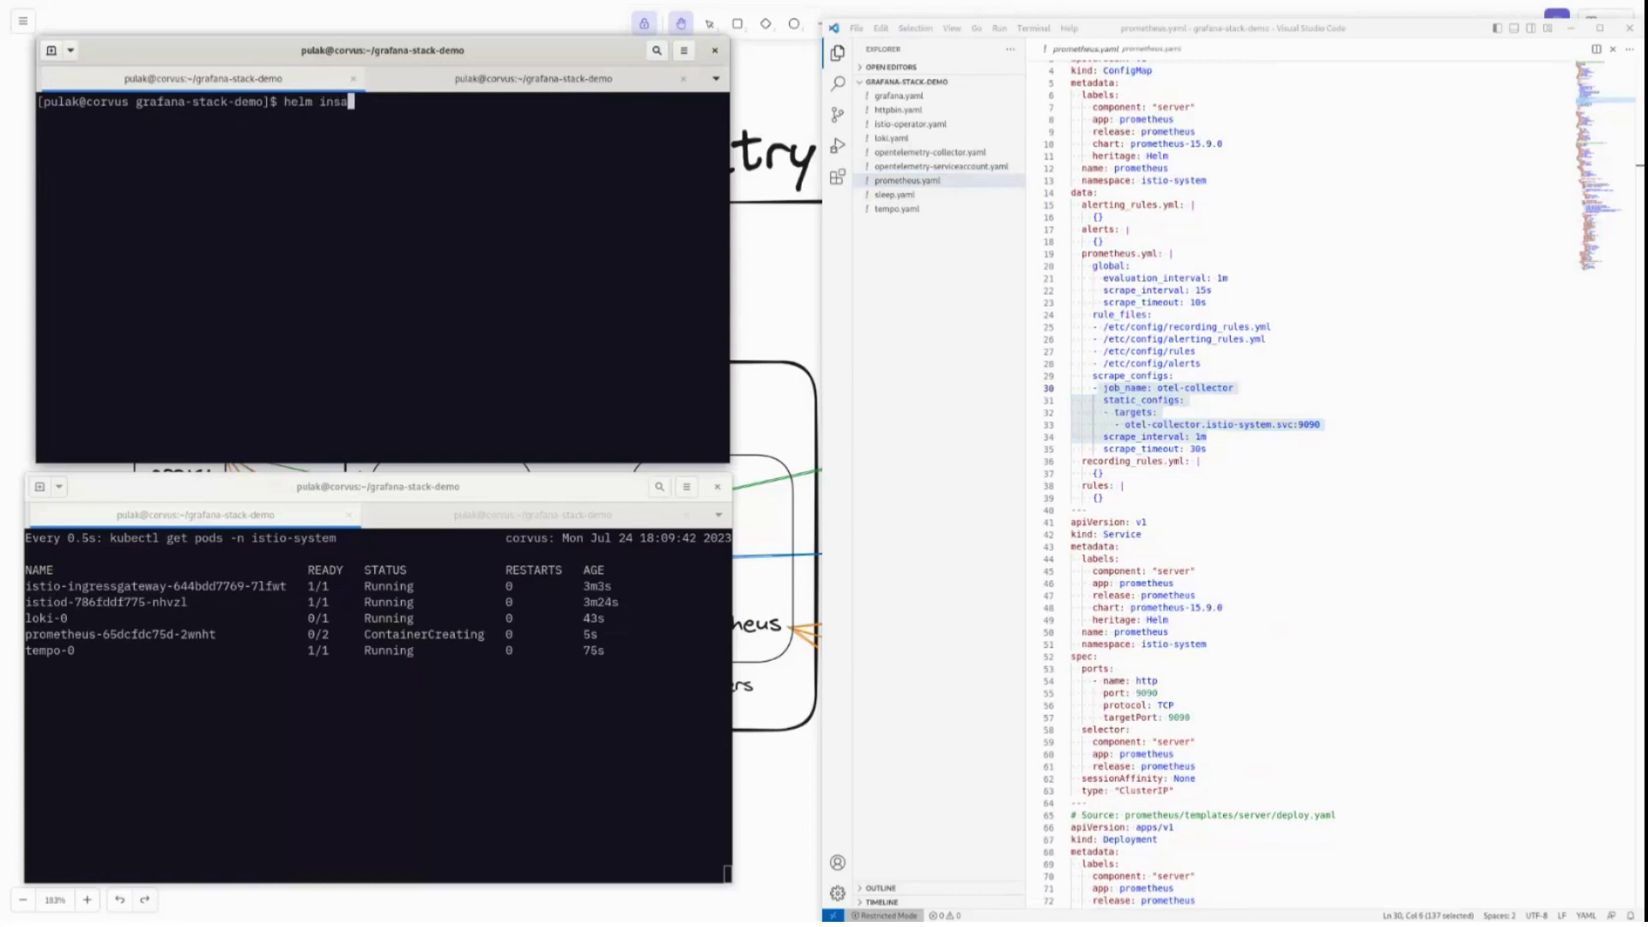
pyautogui.press('BackSpace')
pyautogui.write('tall -f grafana grafana')
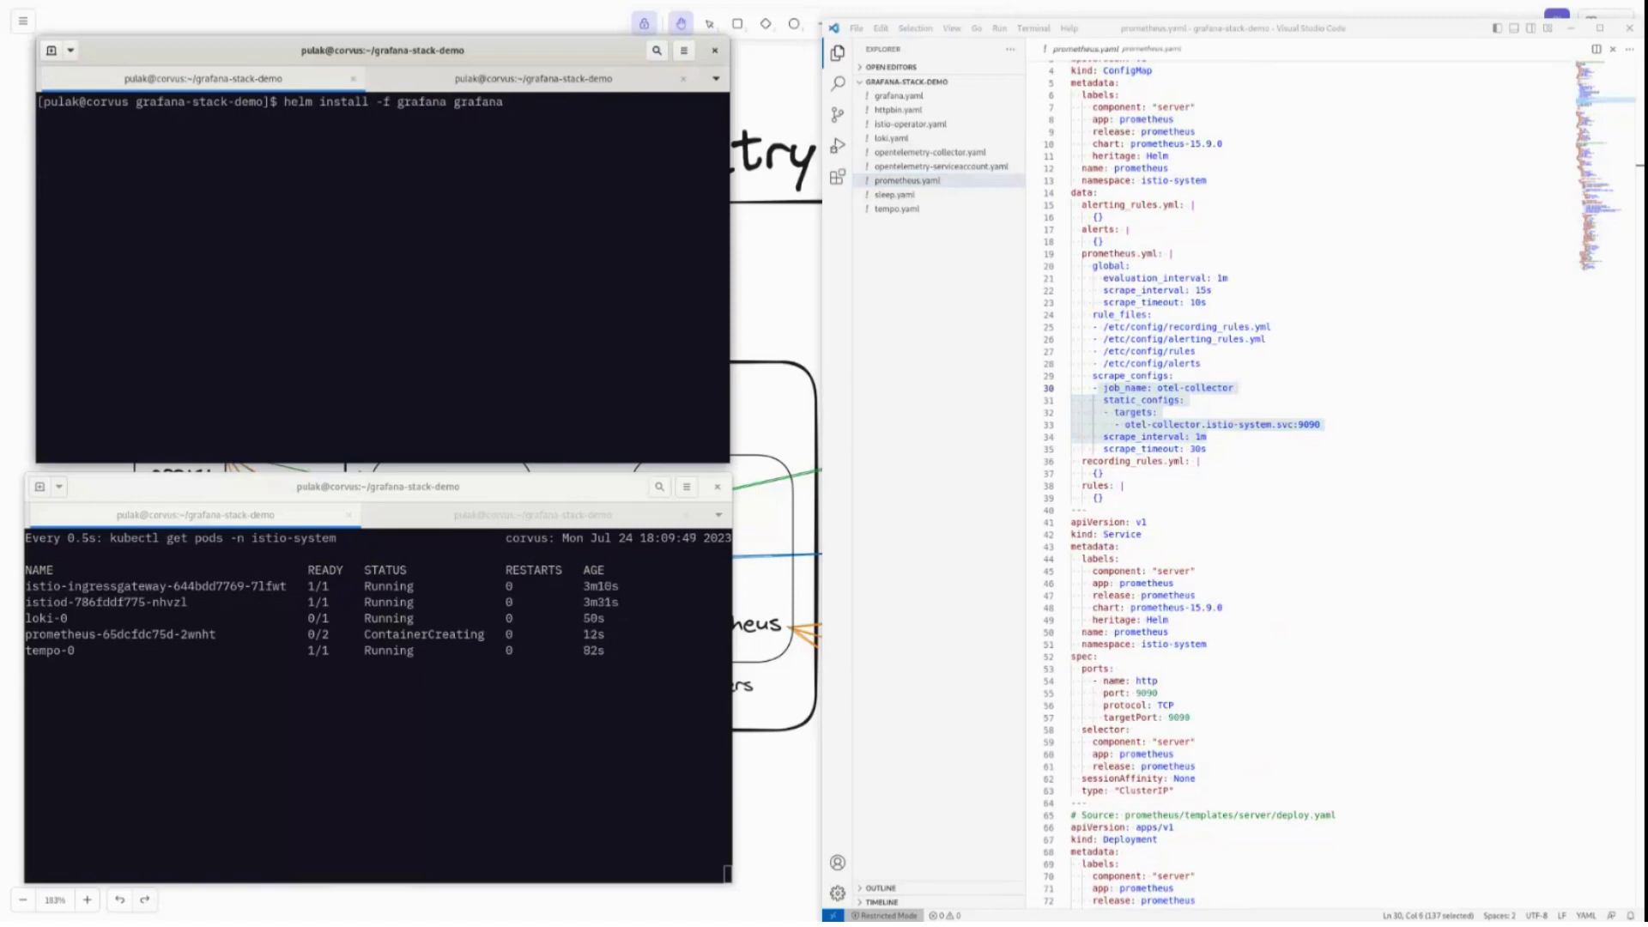
pyautogui.write('/c')
pyautogui.write('rafana ')
pyautogui.write('-n istio-system')
pyautogui.write(' -f ')
pyautogui.write('graf')
pyautogui.press('Tab')
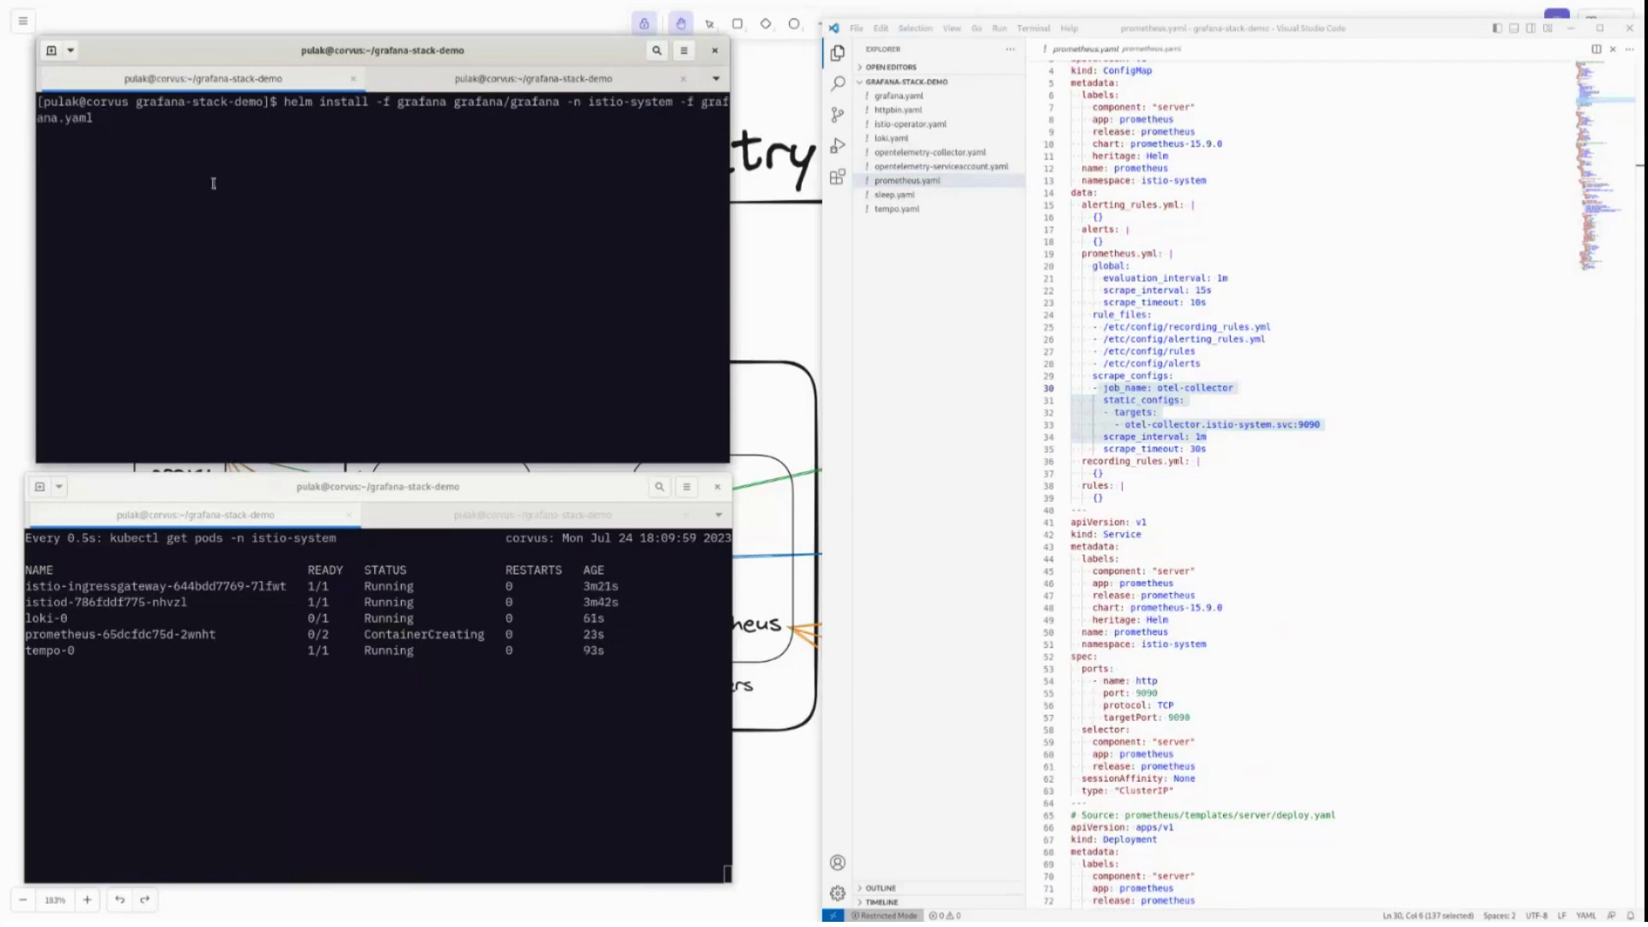
# Review grafana.yaml's Tempo, Loki and Prometheus datasources and Loki's derivedFields link to Tempo.
pyautogui.click(898, 96)
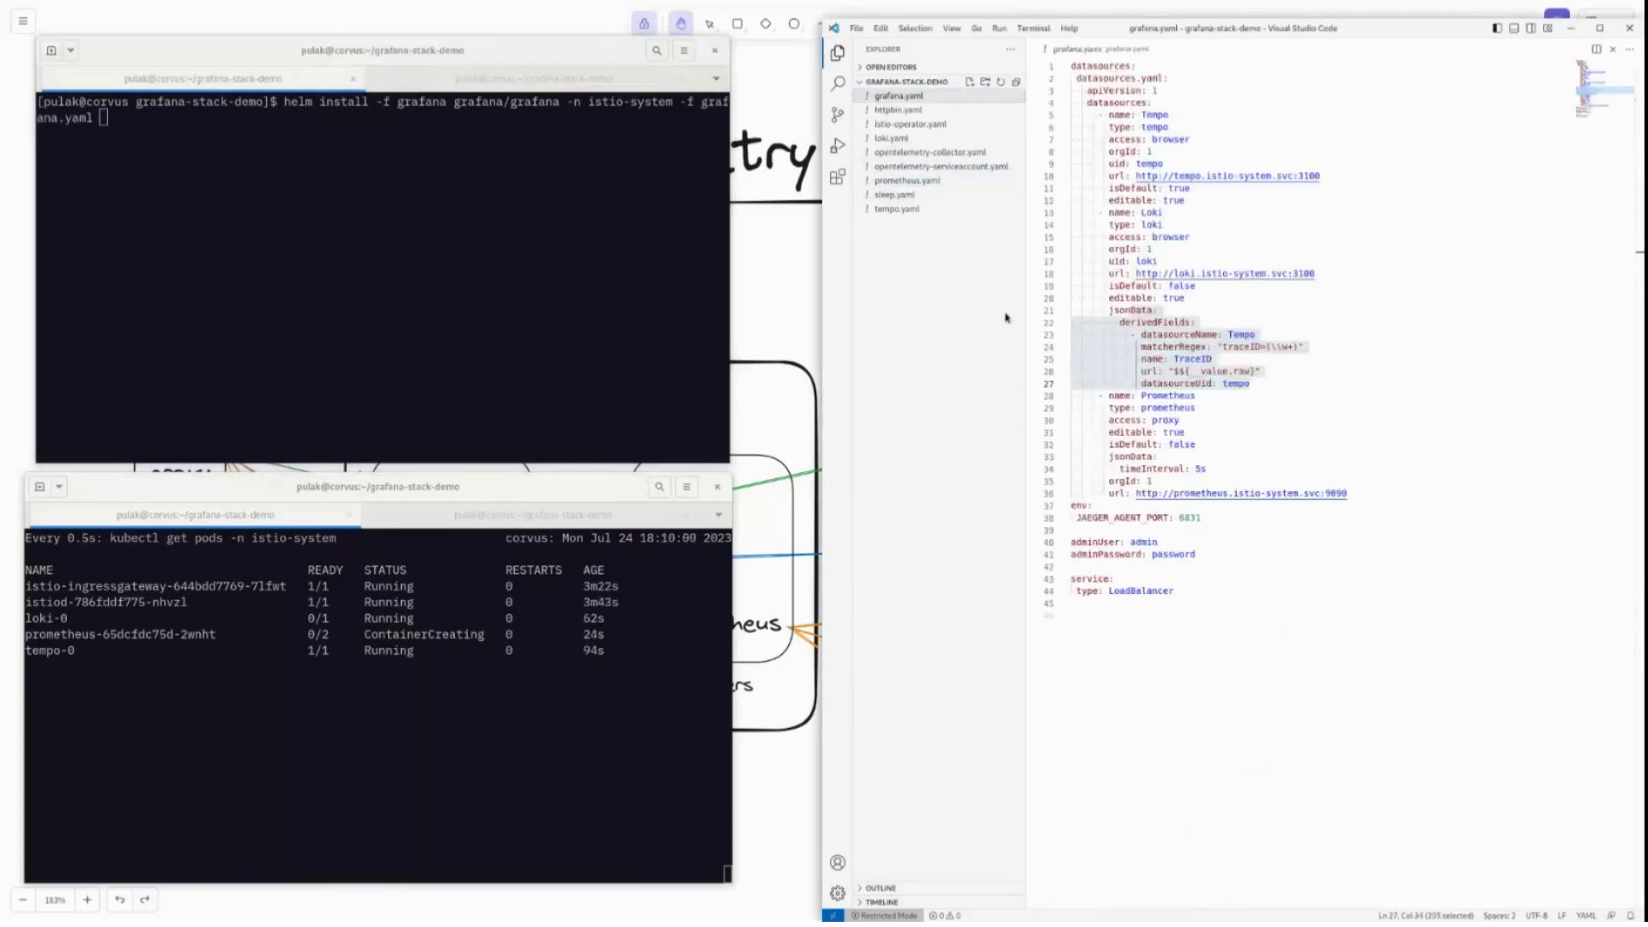
pyautogui.click(1237, 208)
pyautogui.click(1149, 102)
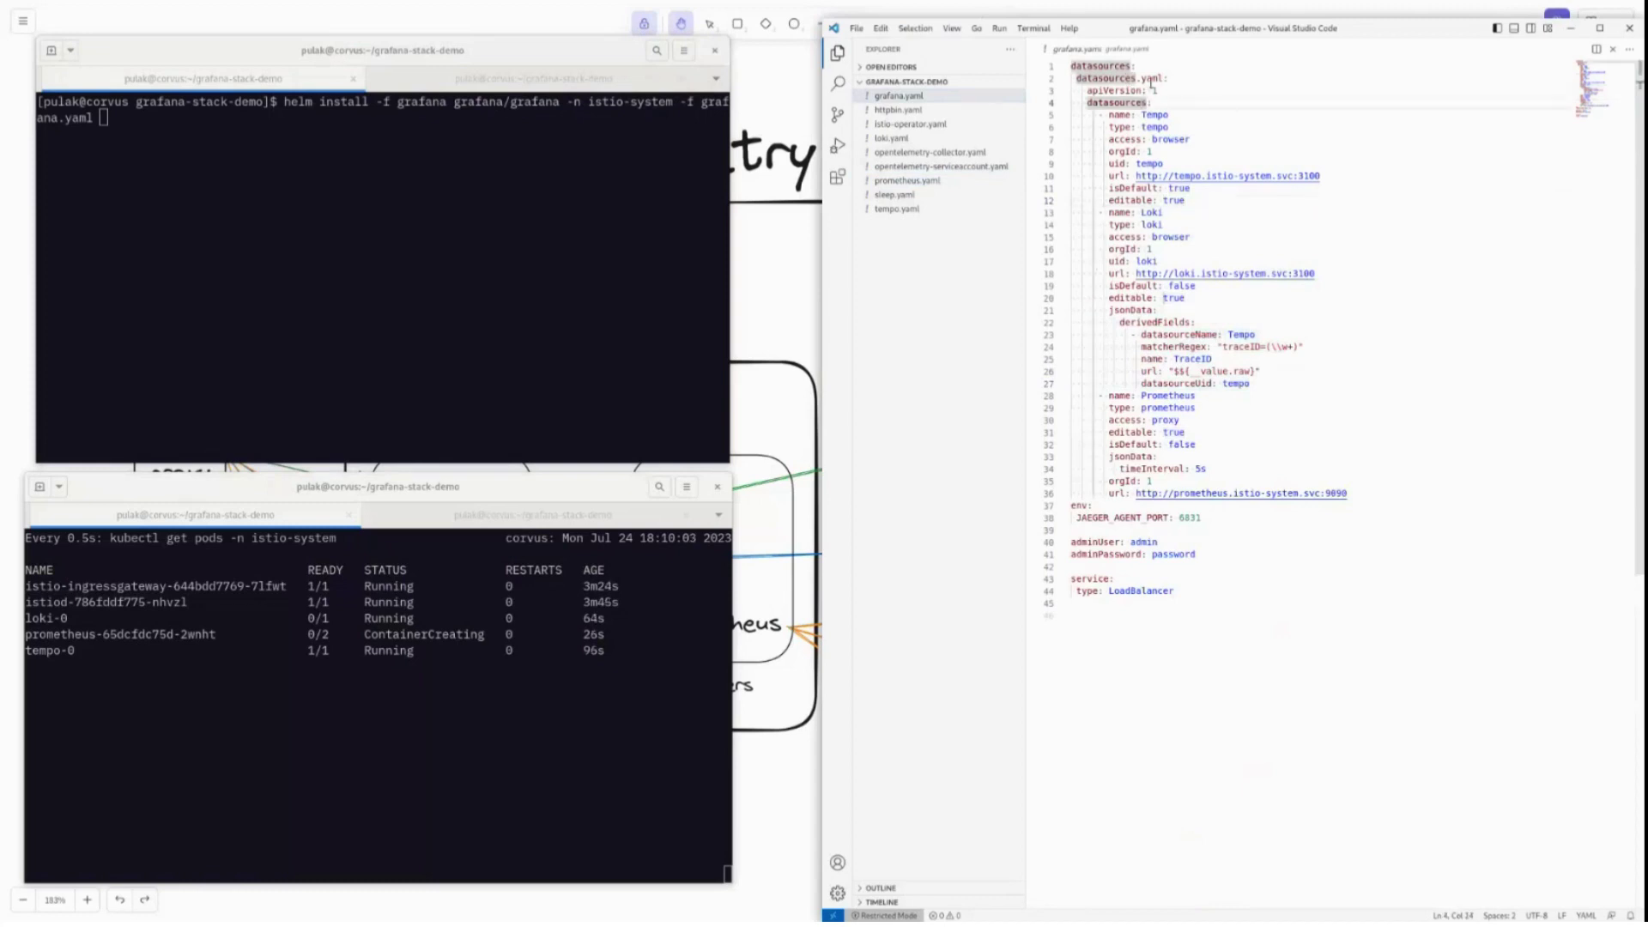
pyautogui.click(1155, 115)
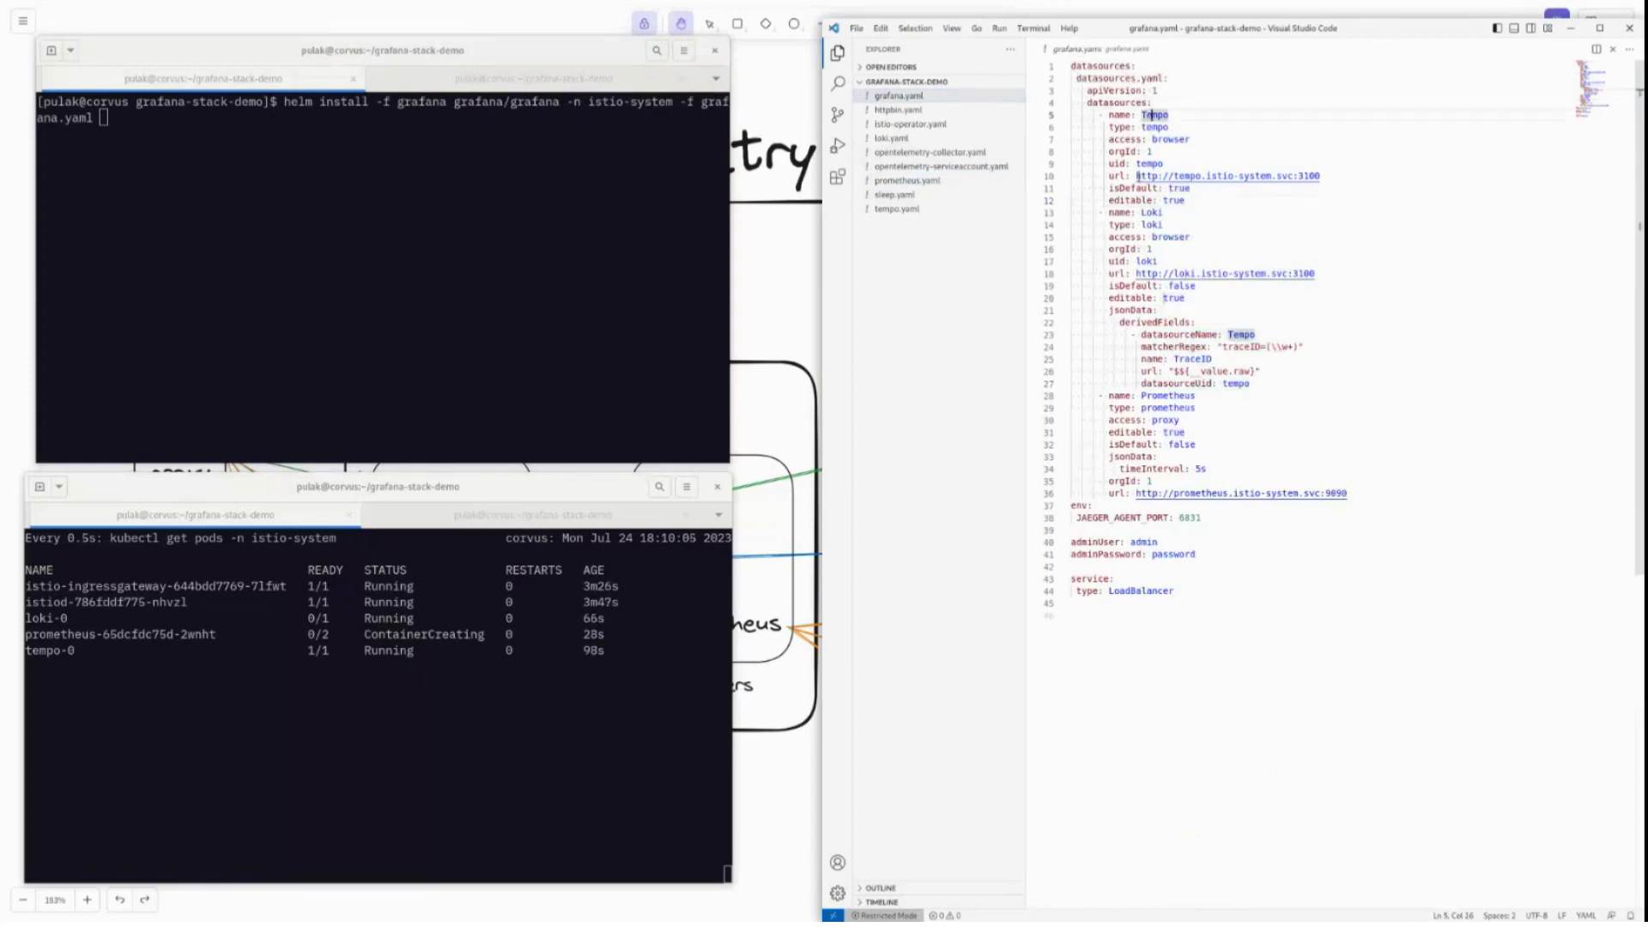
pyautogui.moveTo(1136, 175); pyautogui.dragTo(1326, 177)
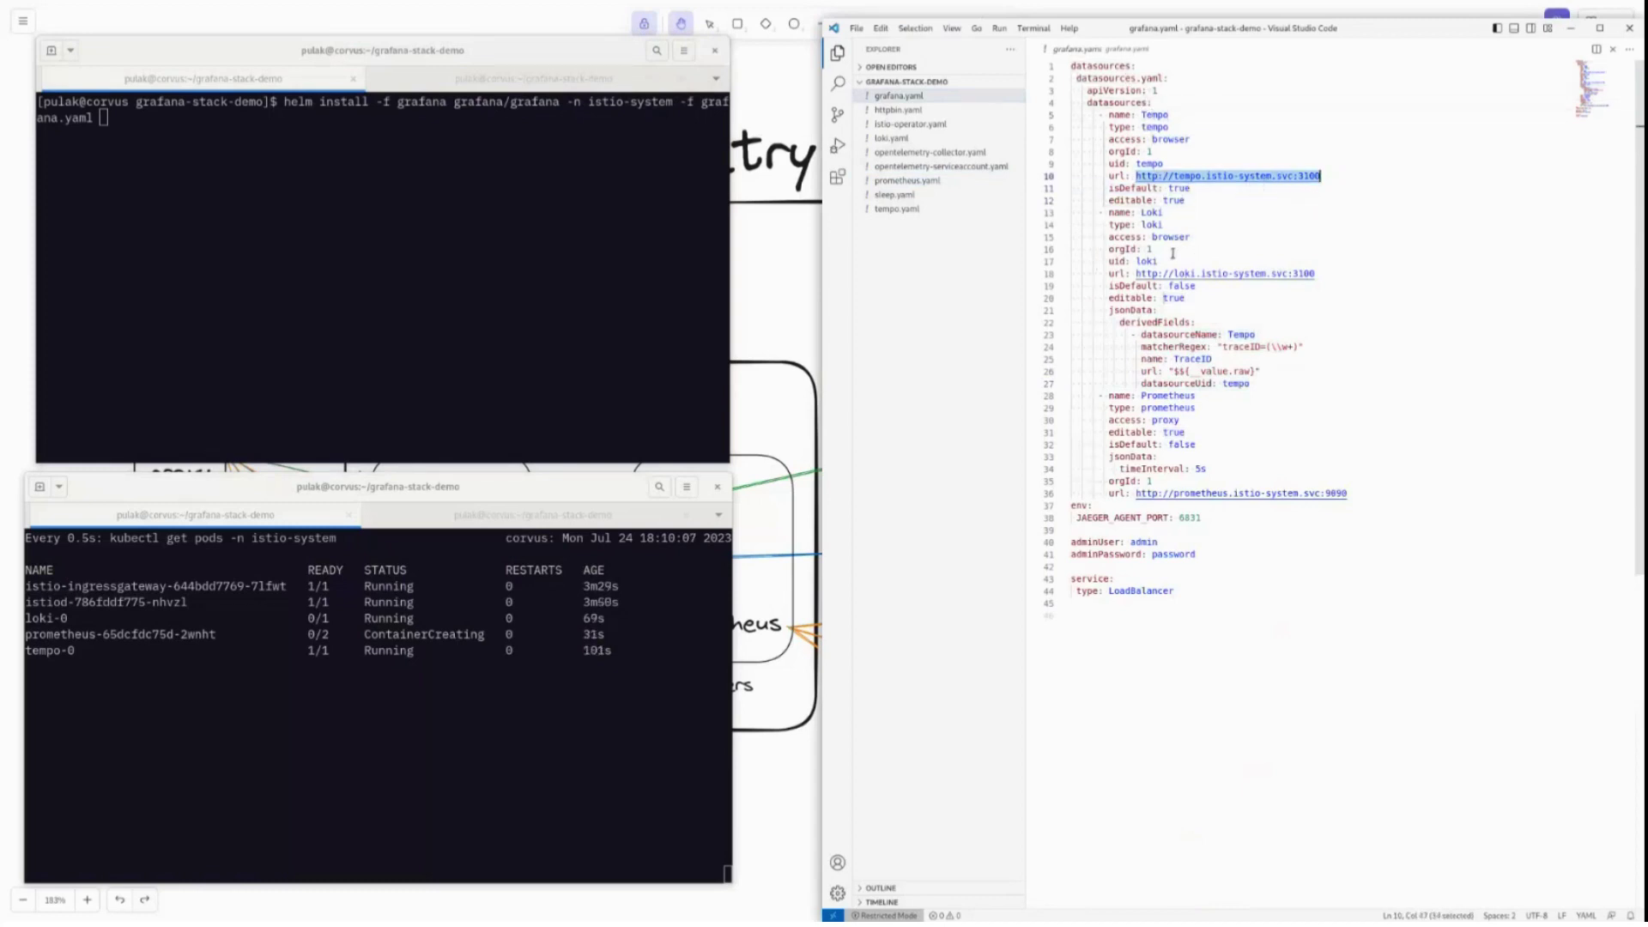
pyautogui.click(1149, 273)
pyautogui.click(1250, 273)
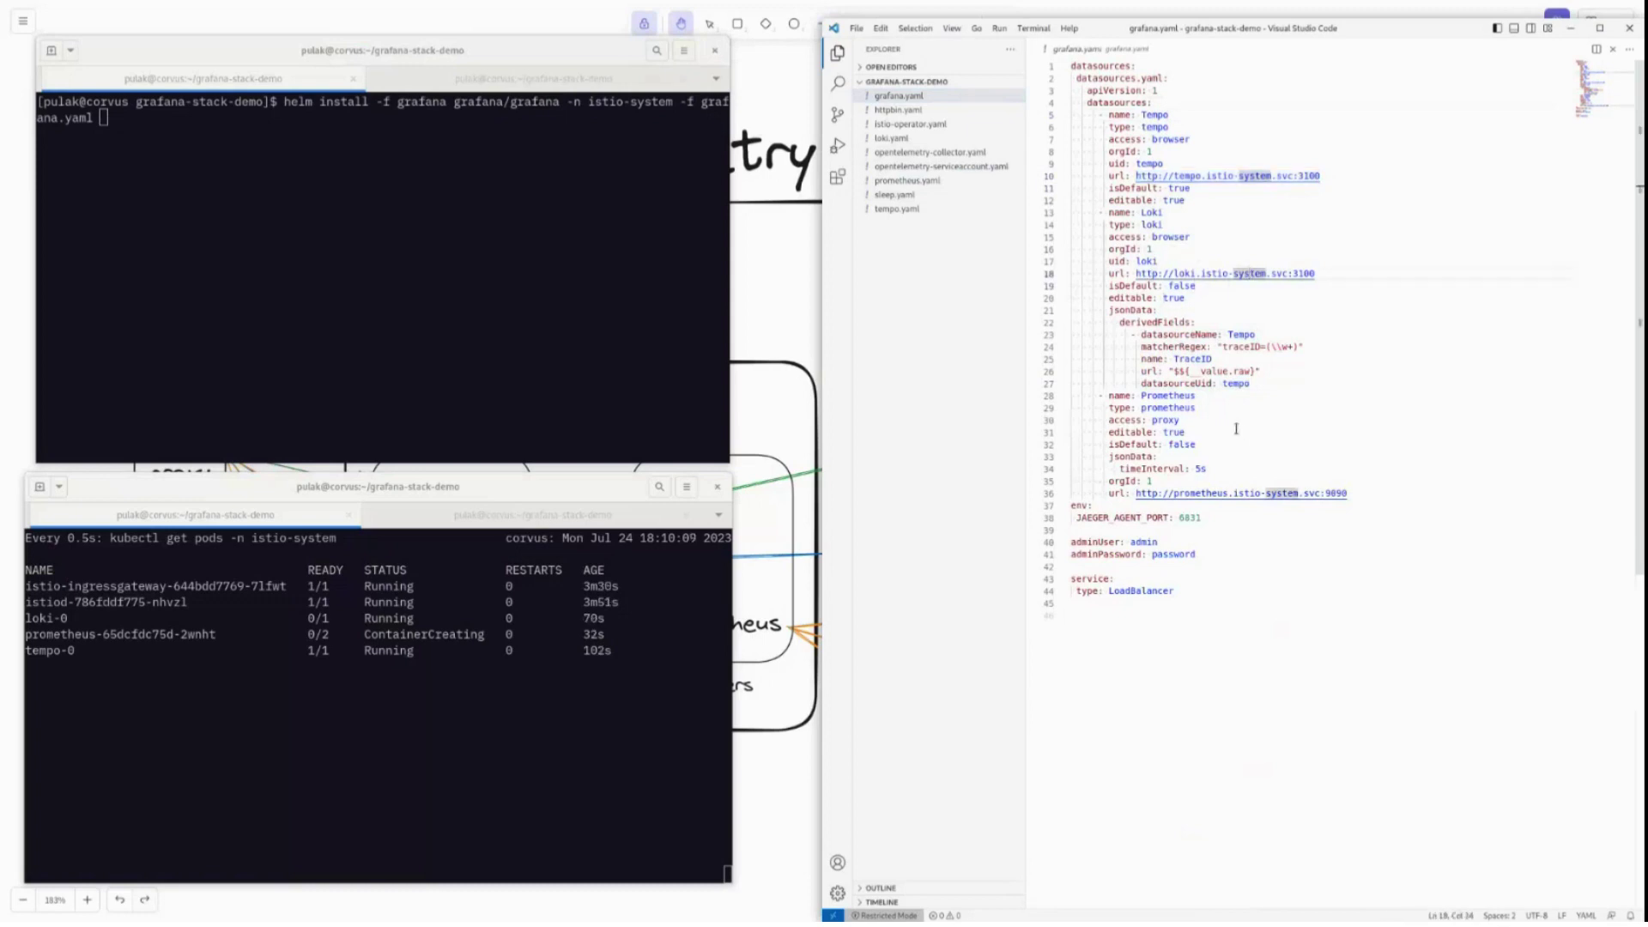
pyautogui.click(1214, 493)
pyautogui.click(1148, 261)
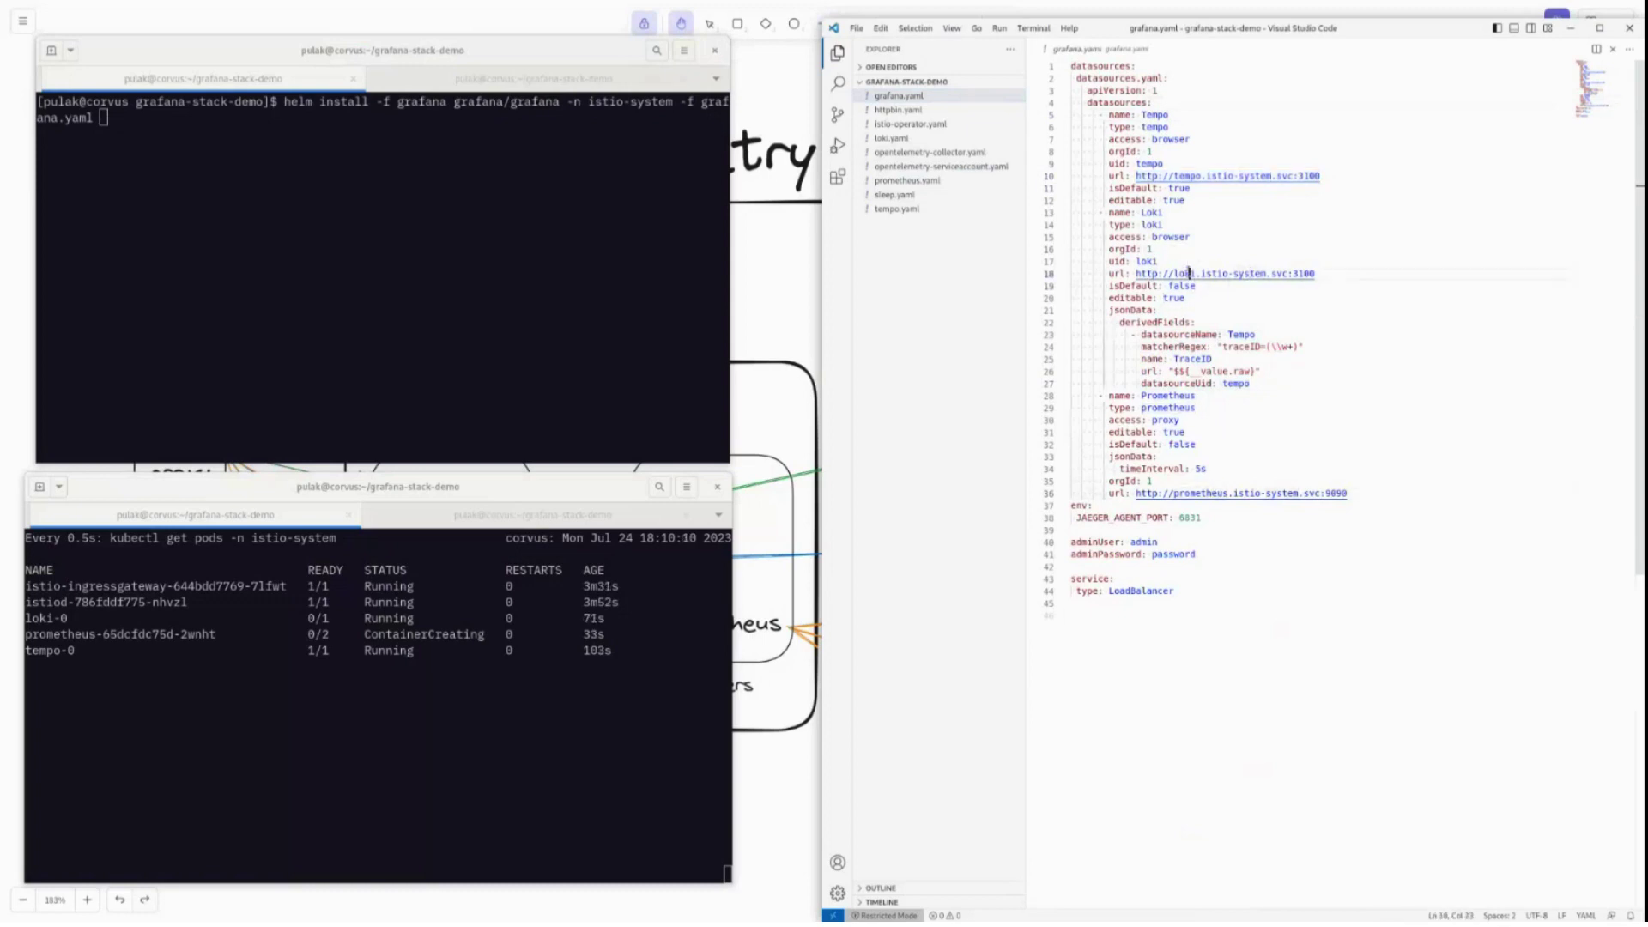
pyautogui.click(1163, 322)
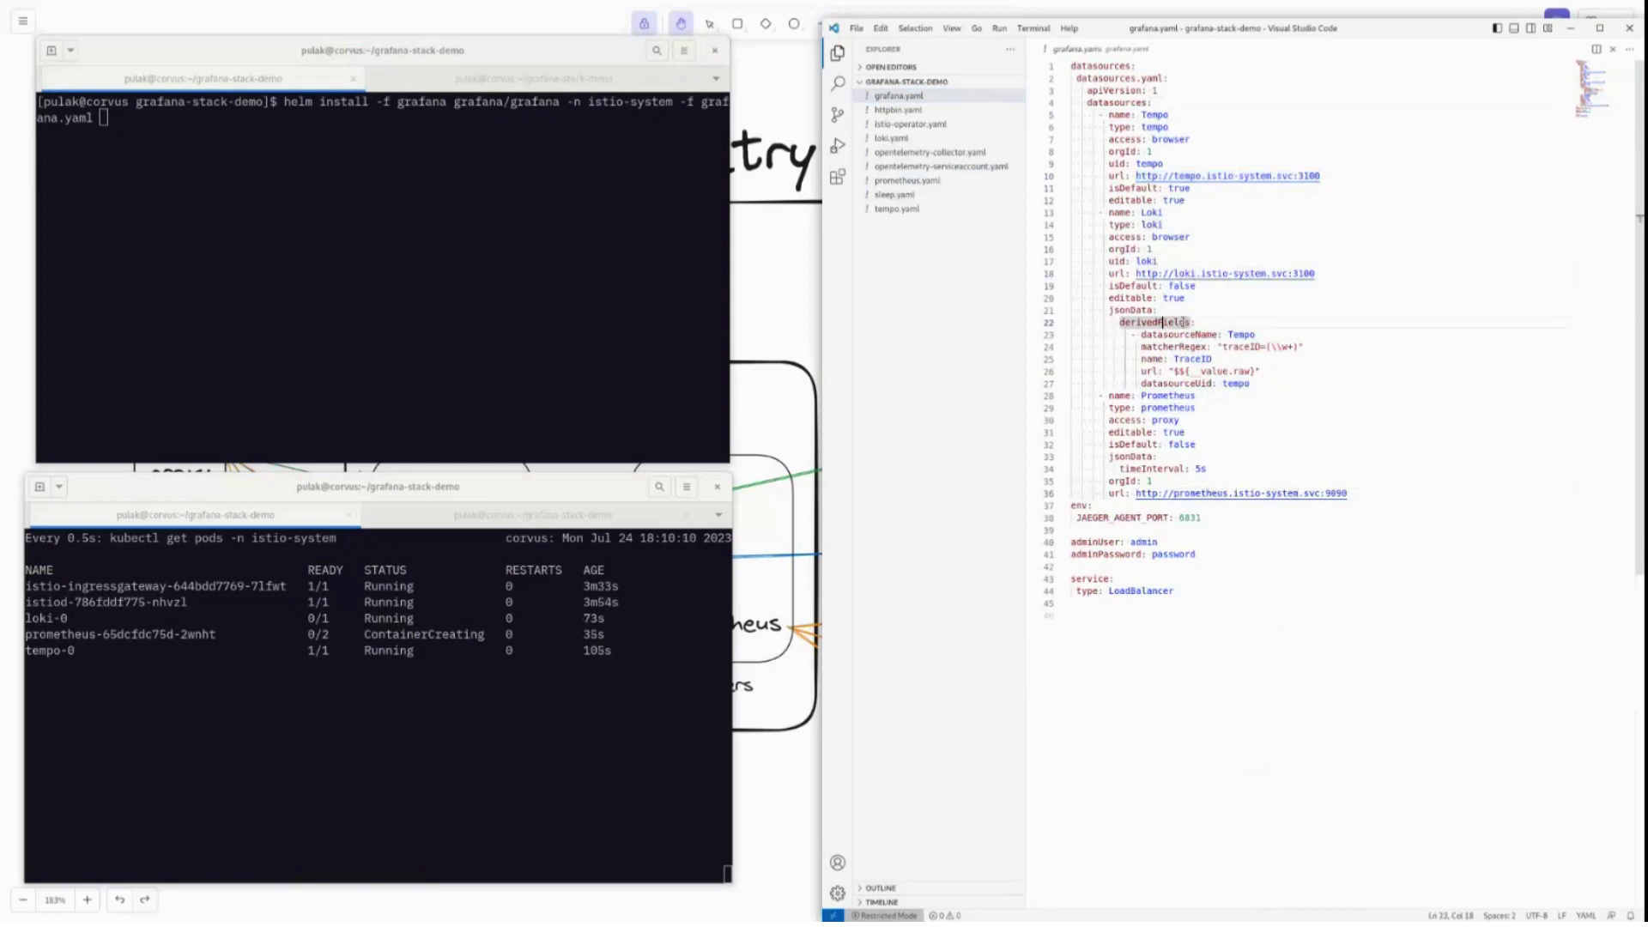
pyautogui.click(1234, 334)
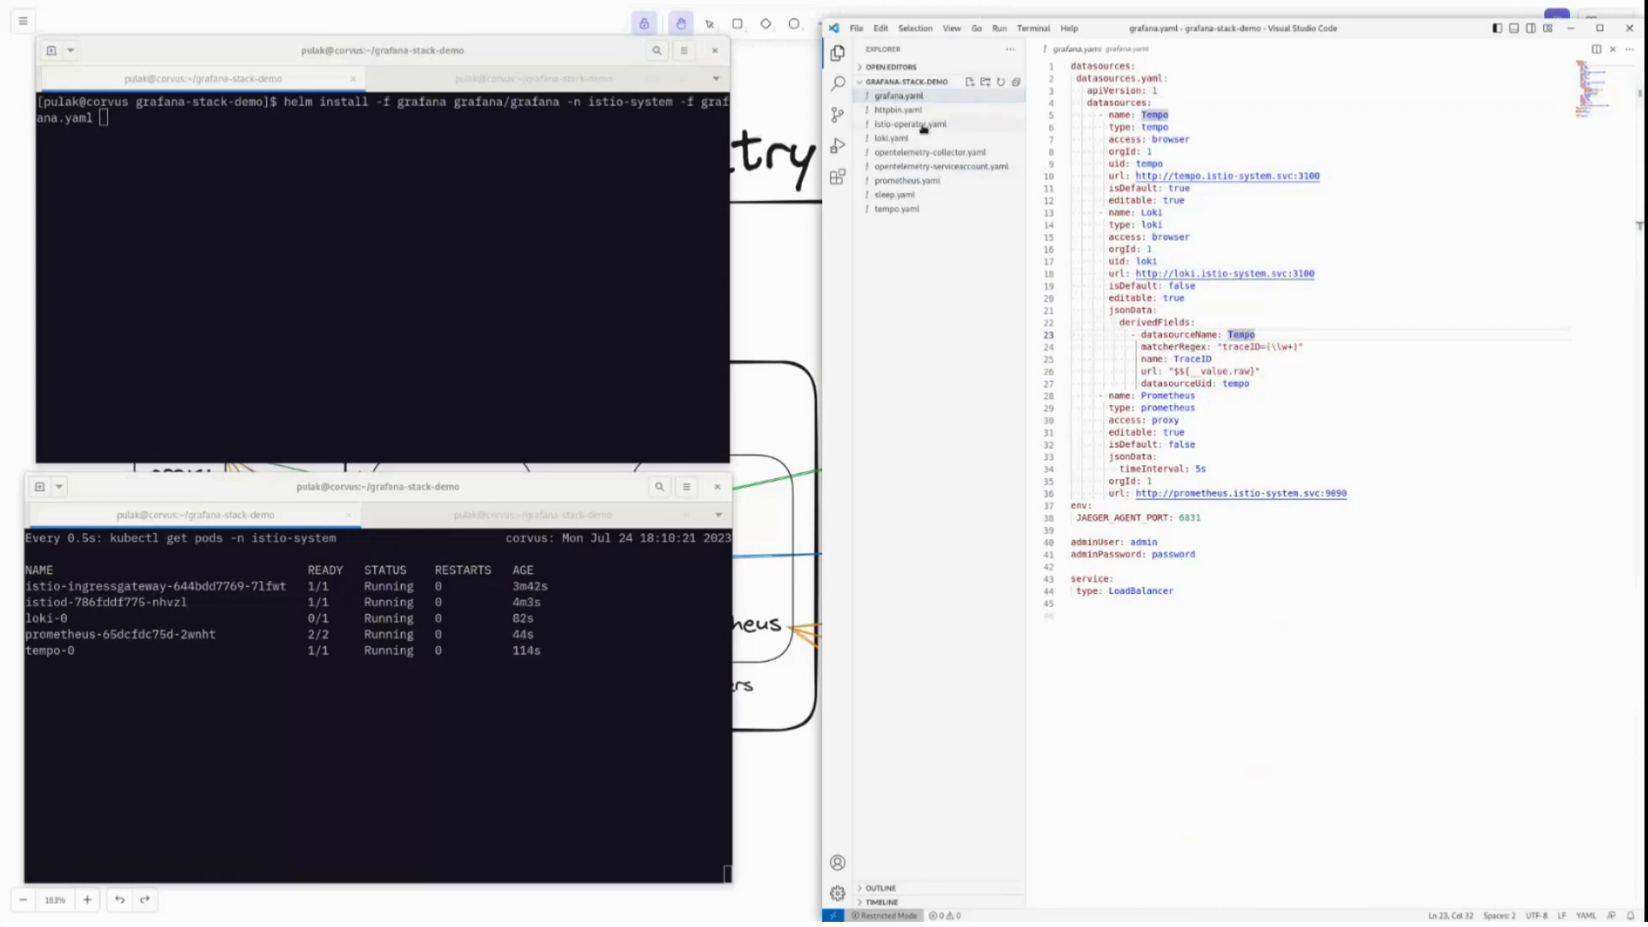
# Compare the traceID part of istio-operator.yaml's access log format, then return to grafana.yaml.
pyautogui.click(917, 127)
pyautogui.click(1302, 352)
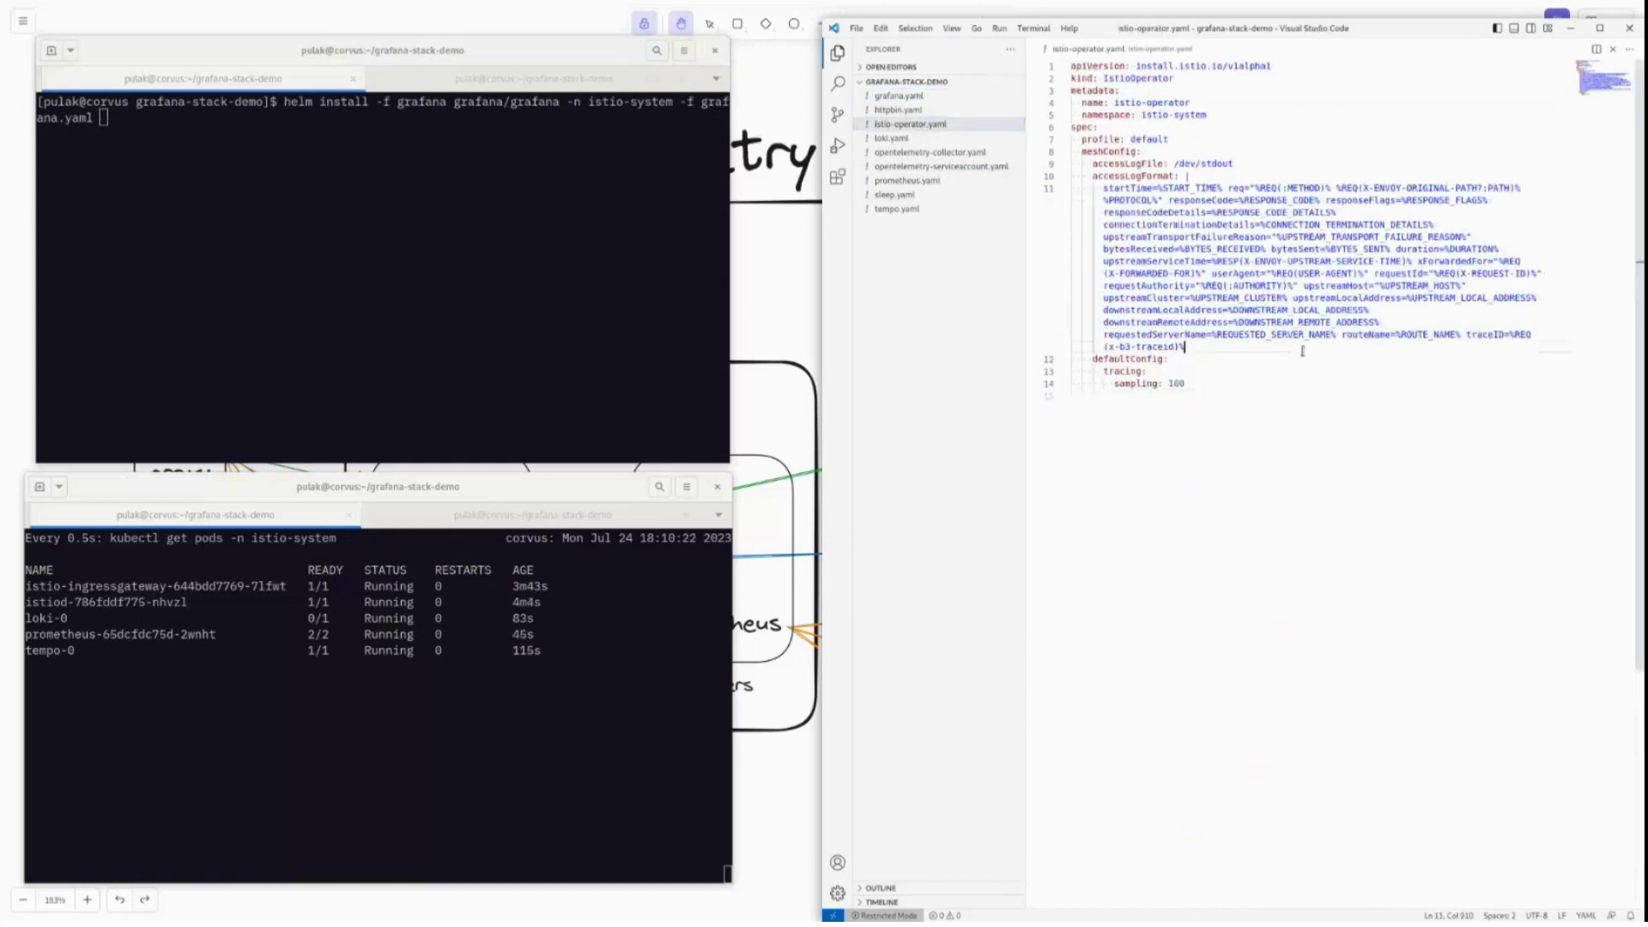
pyautogui.keyDown('shift'); pyautogui.click(1466, 335); pyautogui.keyUp('shift')
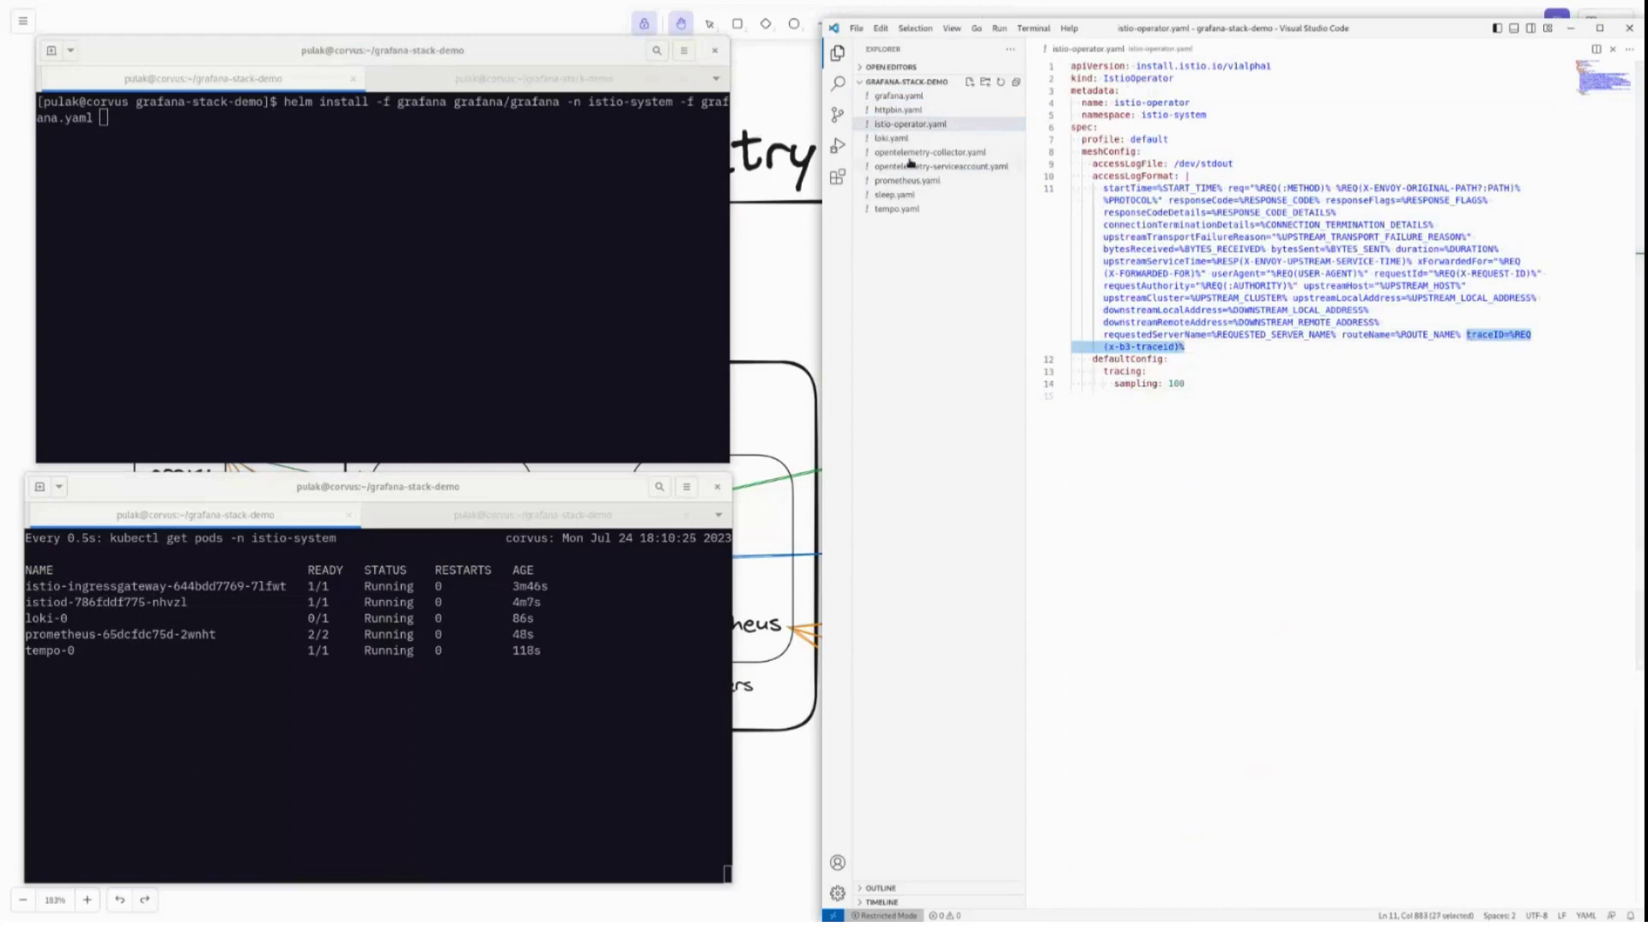
pyautogui.click(899, 96)
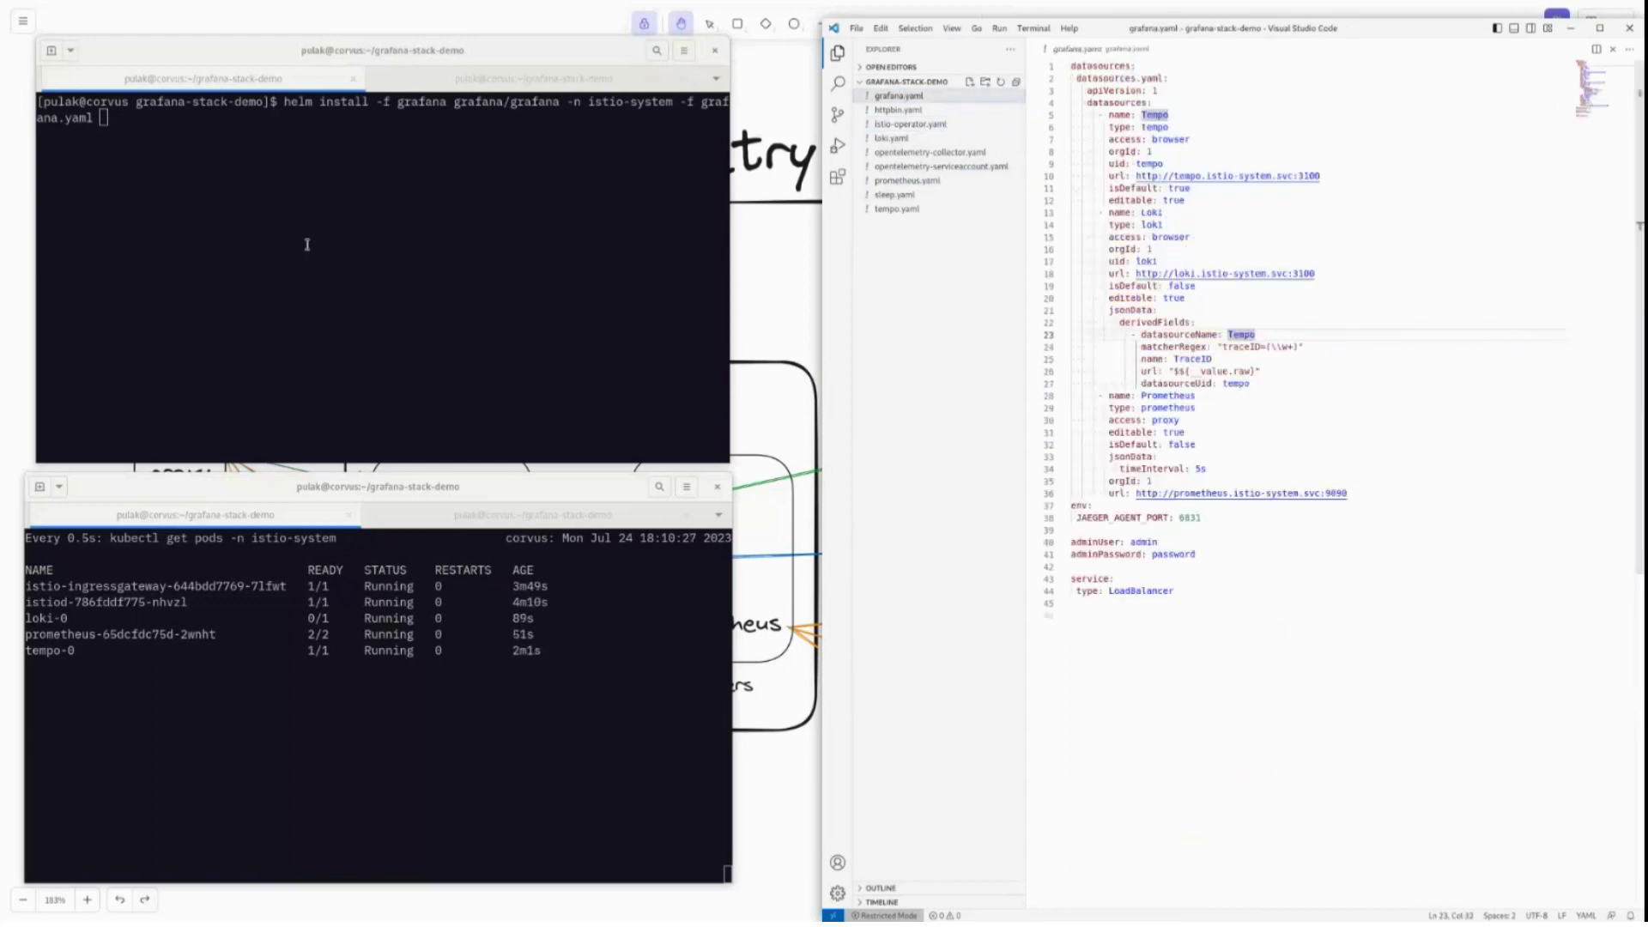
pyautogui.click(307, 244)
# Install the Grafana helm chart into istio-system with grafana.yaml, removing the stray -f, then clear the screen.
pyautogui.press('Return')
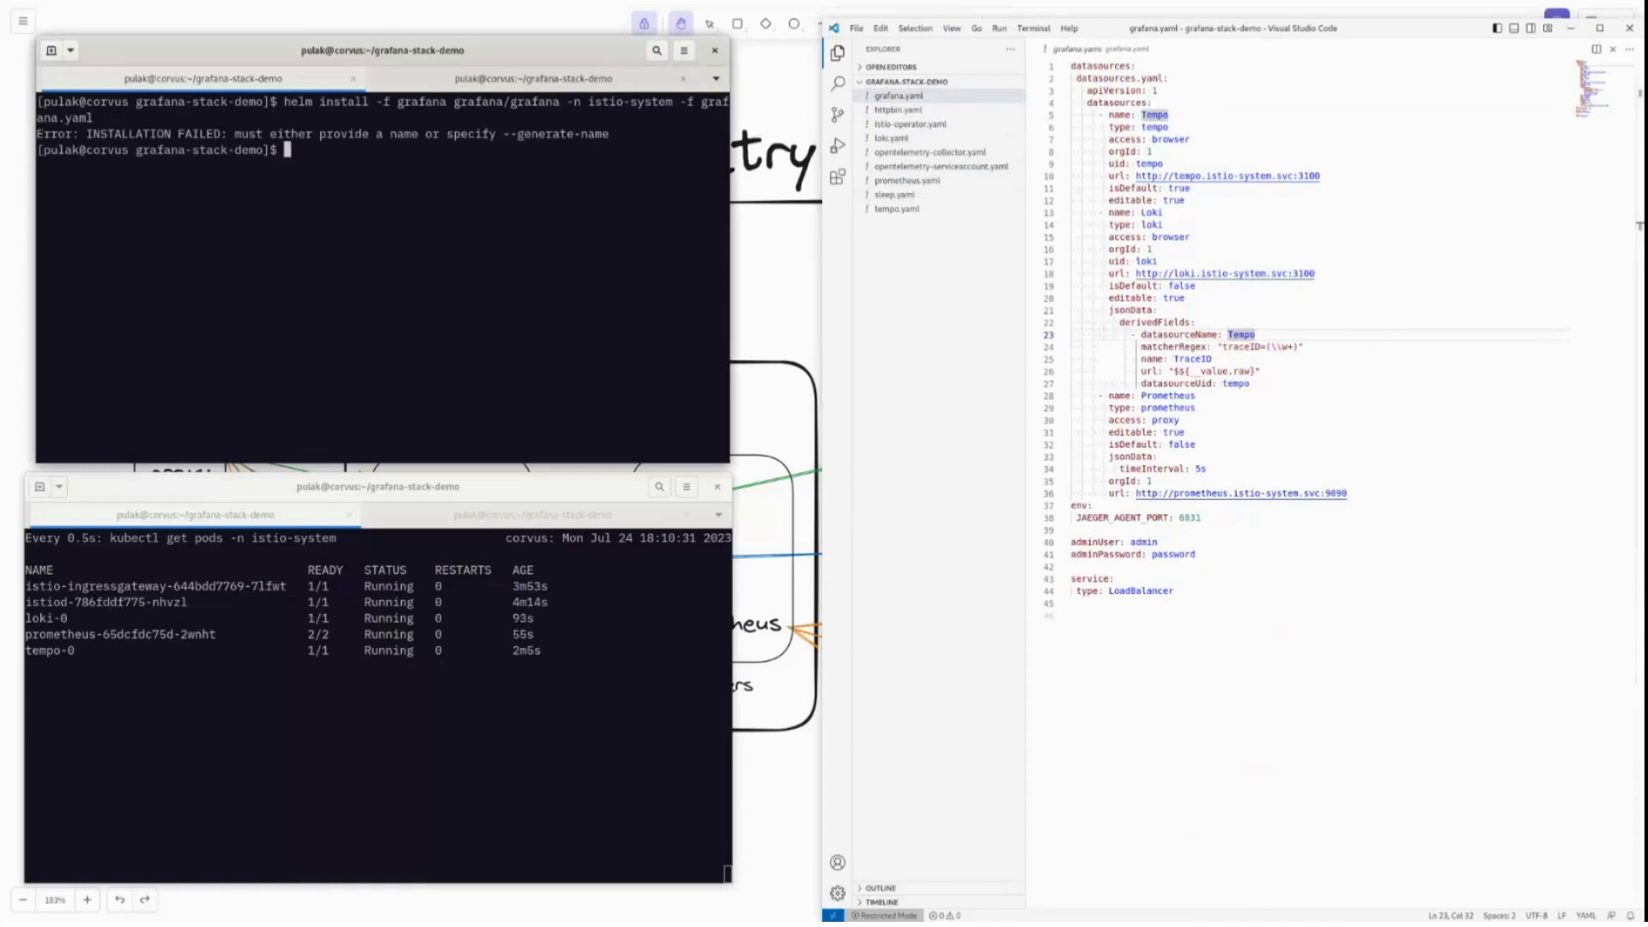
pyautogui.press('Up')
pyautogui.hotkey('ctrl', 'Left')
pyautogui.hotkey('ctrl', 'Left')
pyautogui.hotkey('ctrl', 'Left')
pyautogui.hotkey('ctrl', 'Left')
pyautogui.hotkey('ctrl', 'Left')
pyautogui.hotkey('ctrl', 'Left')
pyautogui.hotkey('ctrl', 'Left')
pyautogui.hotkey('ctrl', 'Left')
pyautogui.hotkey('ctrl', 'Left')
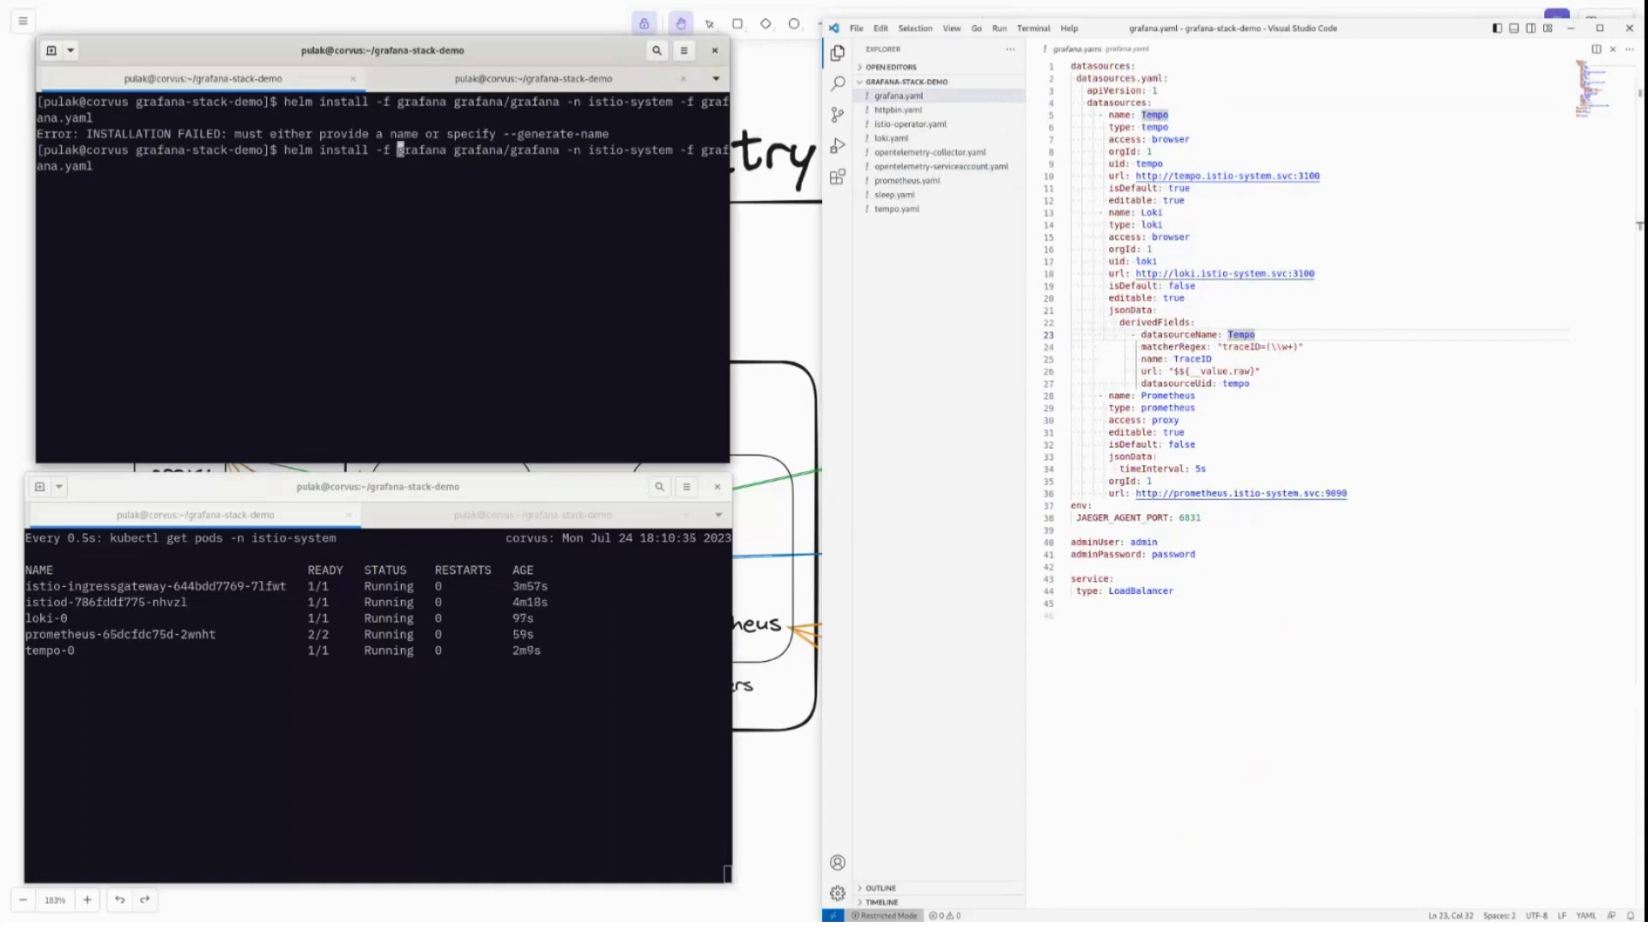
pyautogui.press('BackSpace')
pyautogui.press('BackSpace')
pyautogui.press('BackSpace')
pyautogui.press('Return')
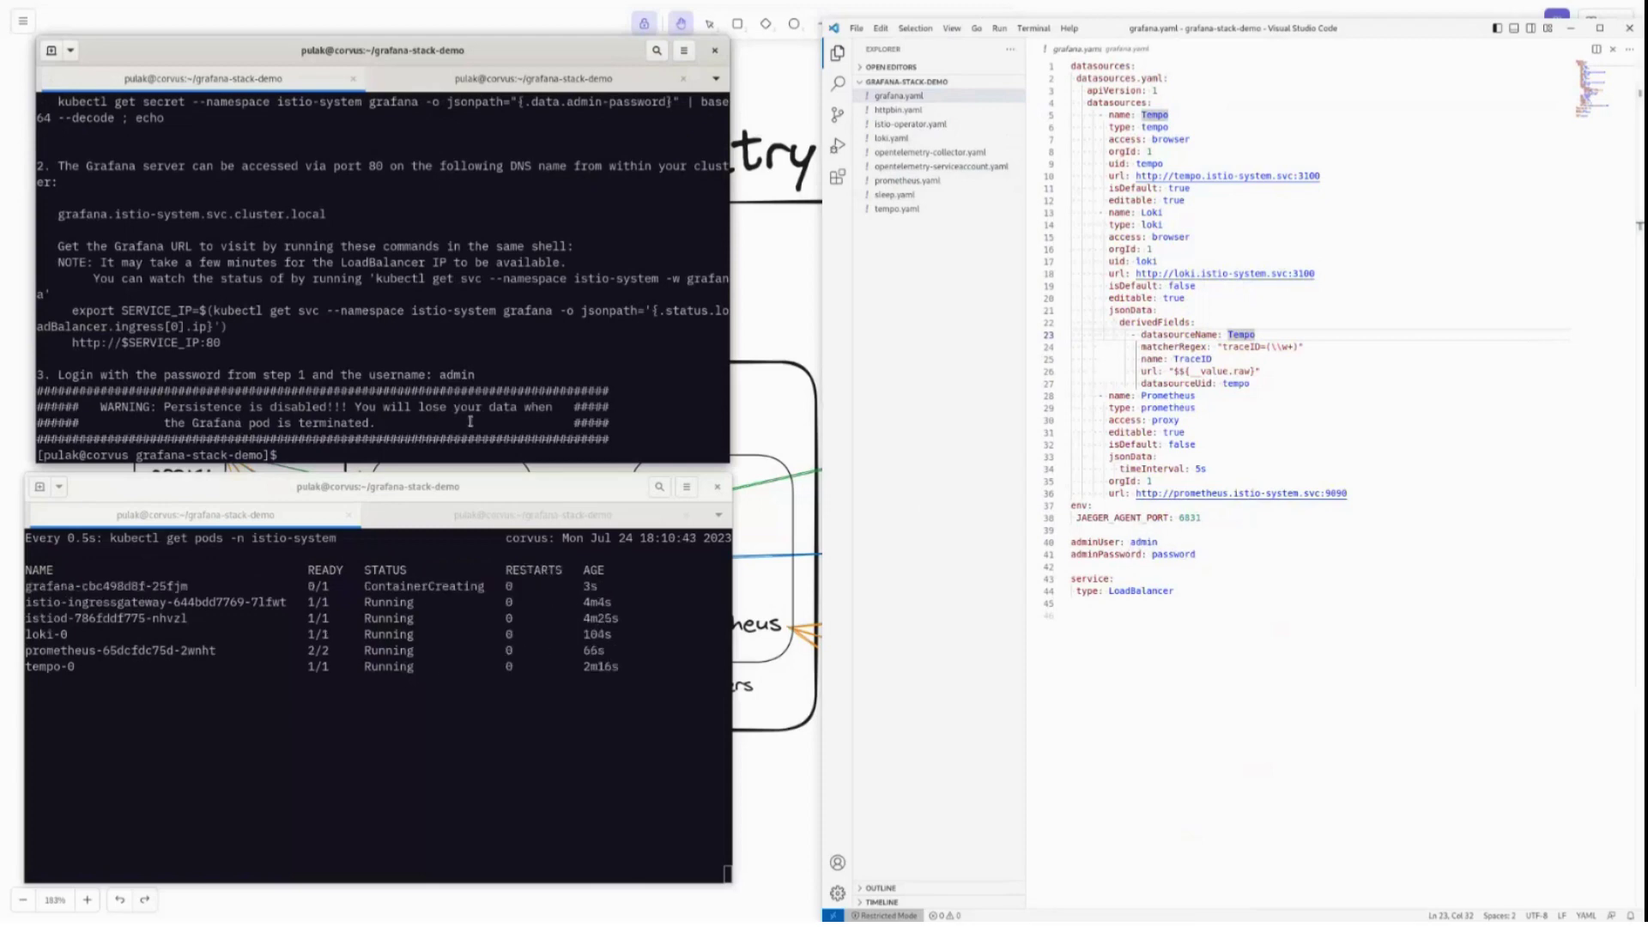
pyautogui.hotkey('ctrl', 'l')
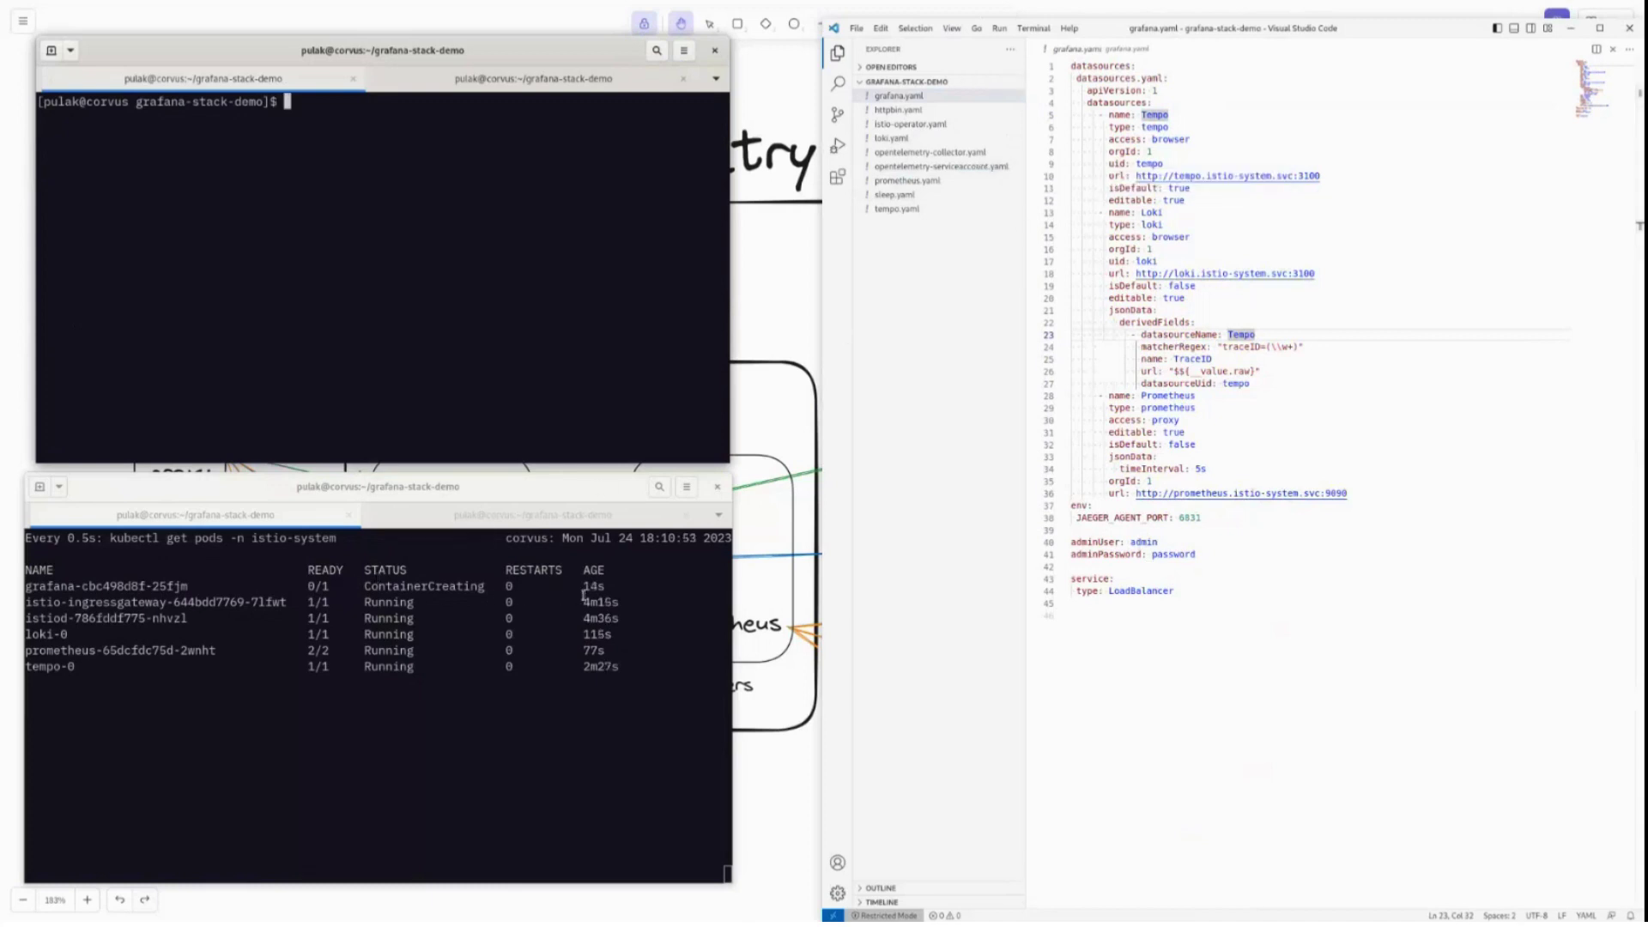
# Show opentelemetry-serviceaccount.yaml and highlight the ClusterRole's resources list.
pyautogui.click(939, 155)
pyautogui.scroll(7, 1226, 563)
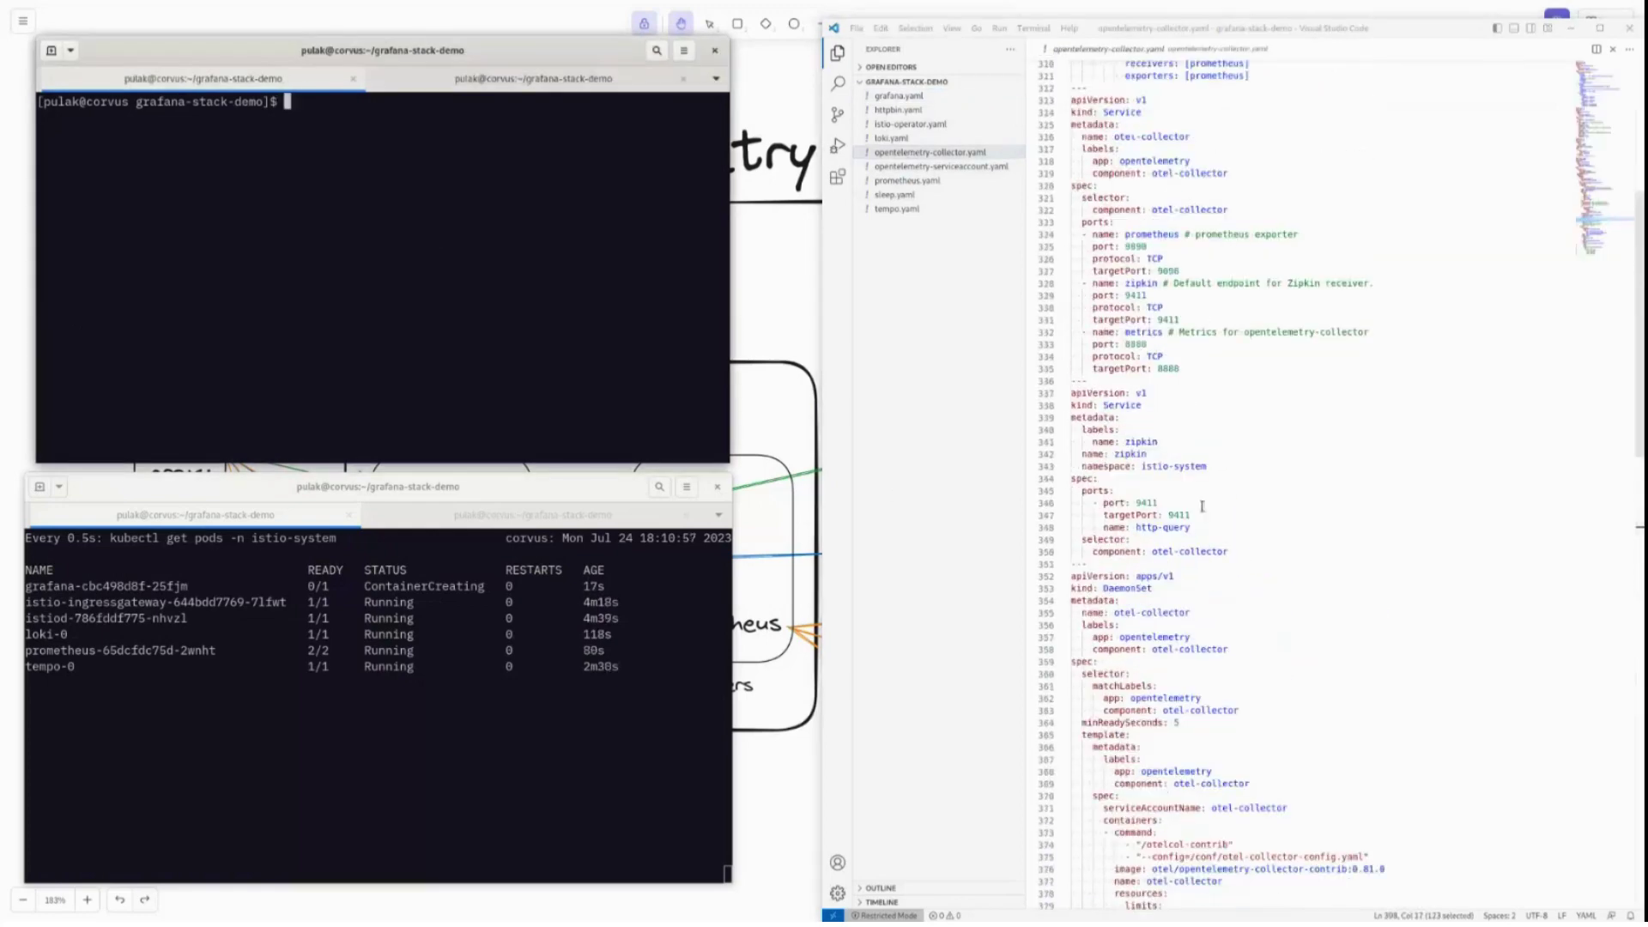
pyautogui.click(944, 166)
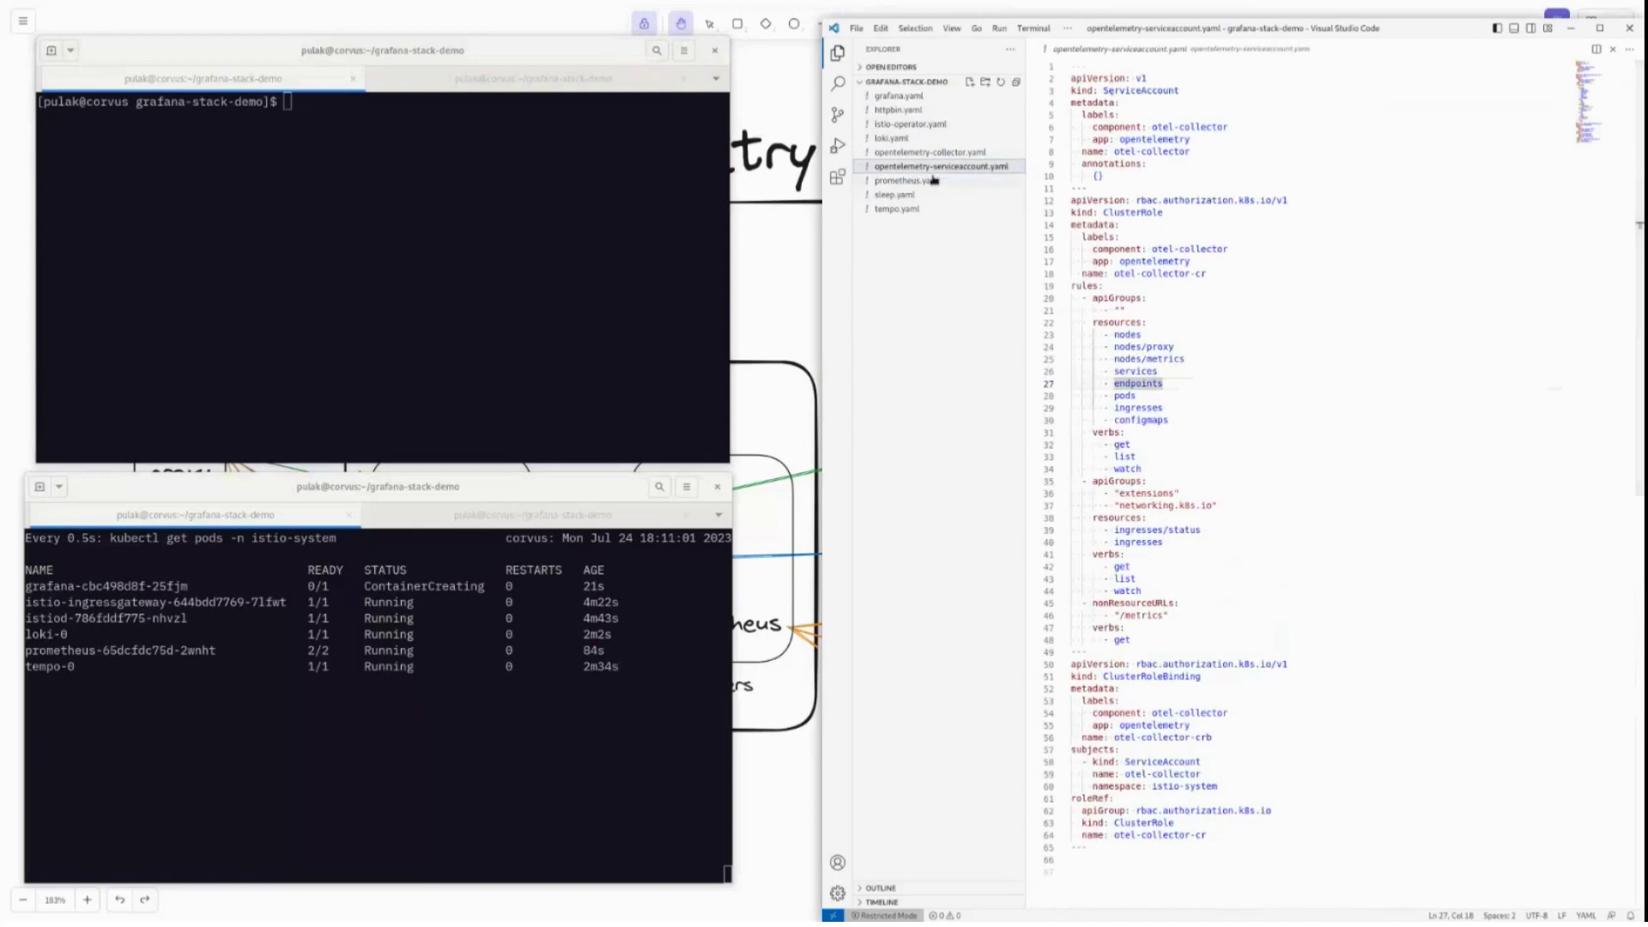
pyautogui.click(934, 181)
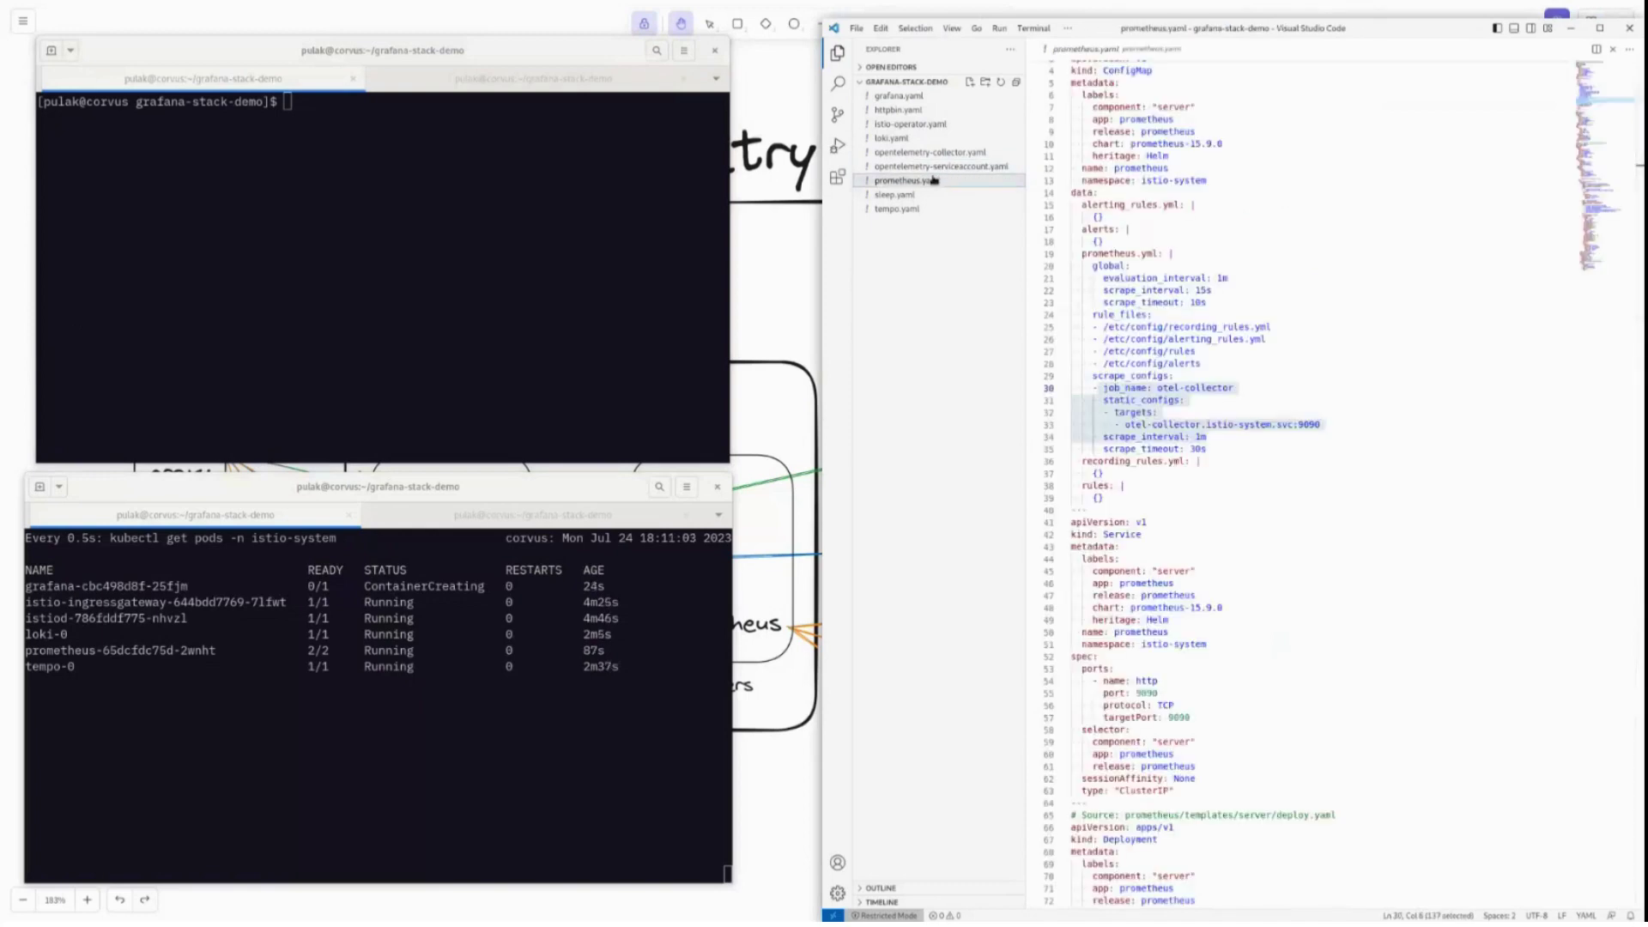
pyautogui.click(945, 166)
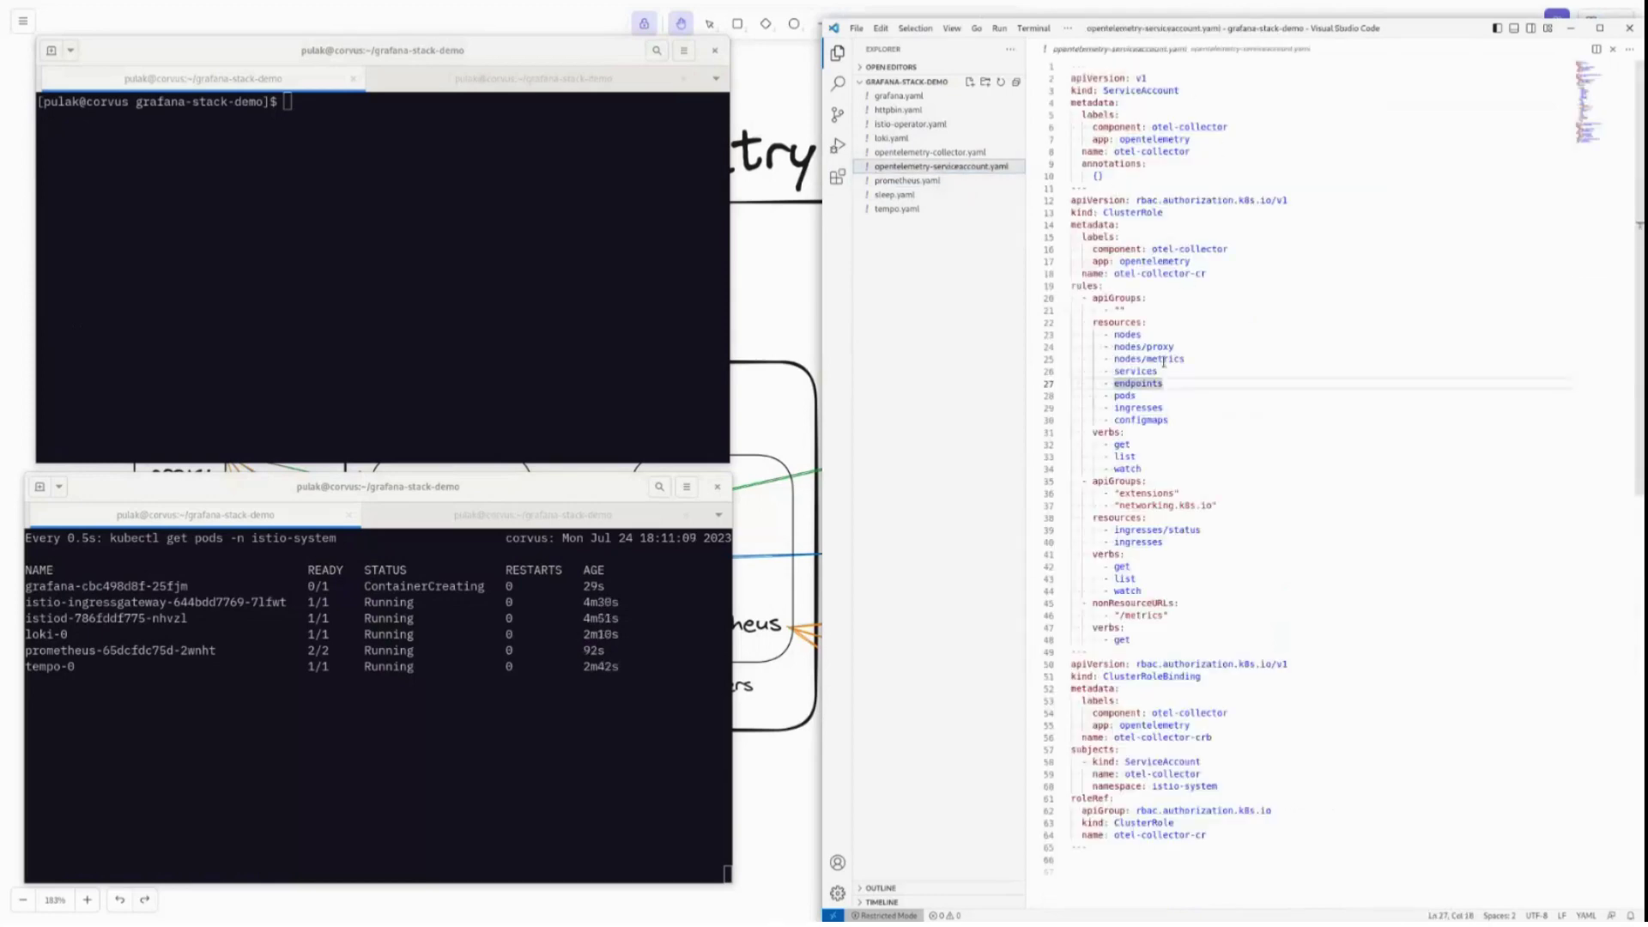
pyautogui.moveTo(1178, 424); pyautogui.dragTo(1113, 334)
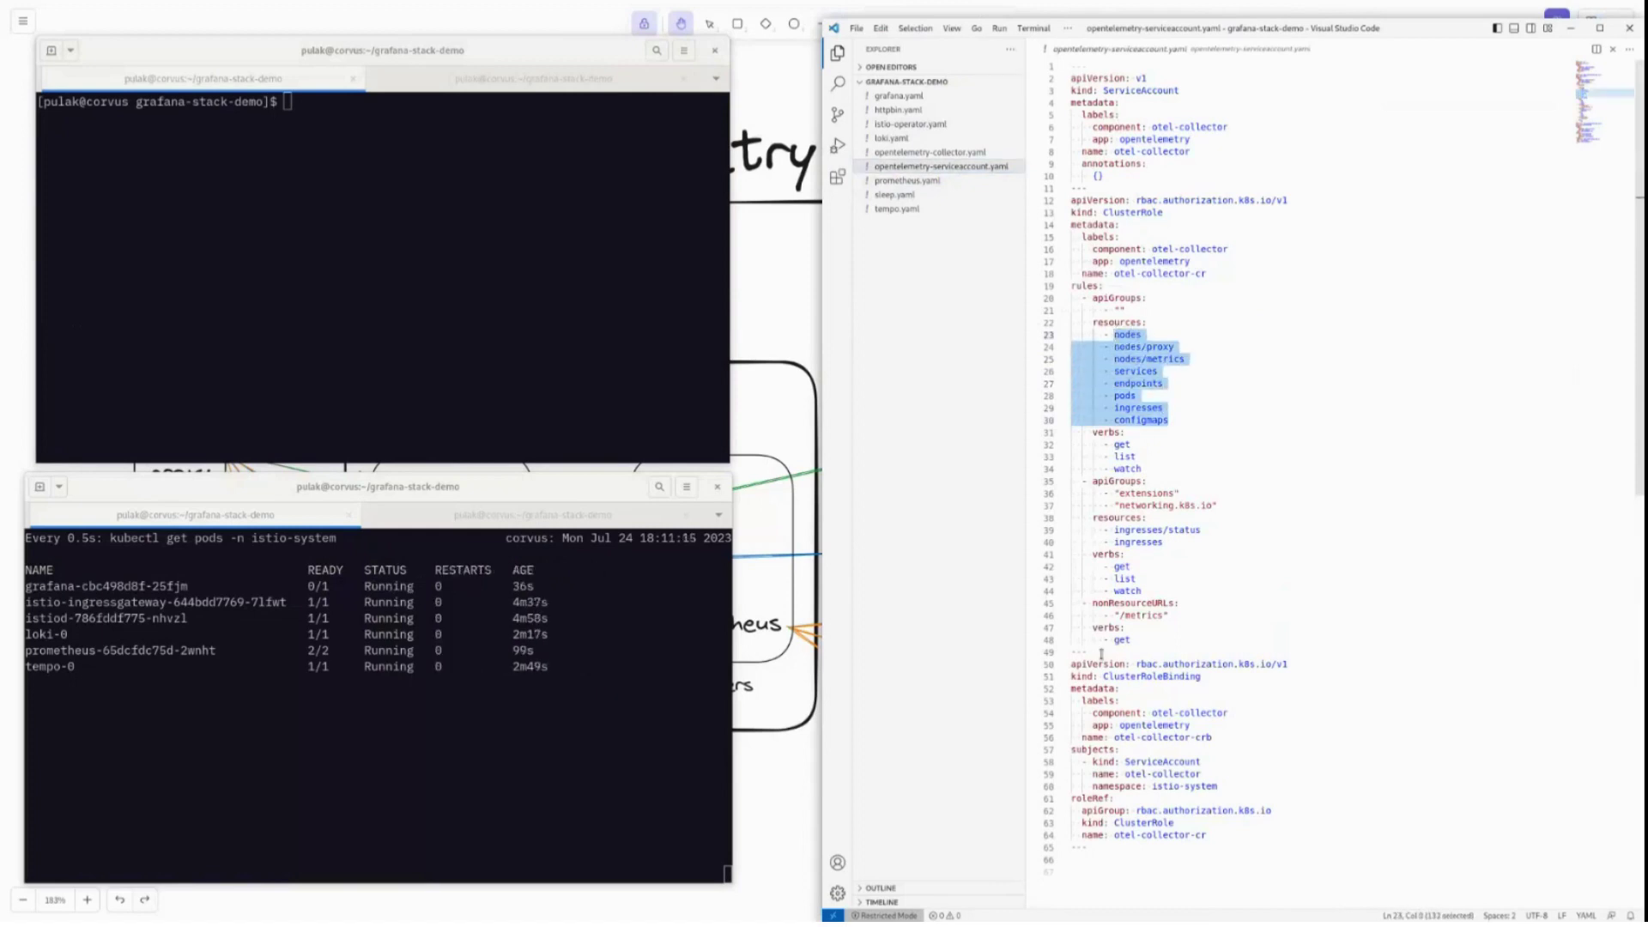
pyautogui.click(556, 335)
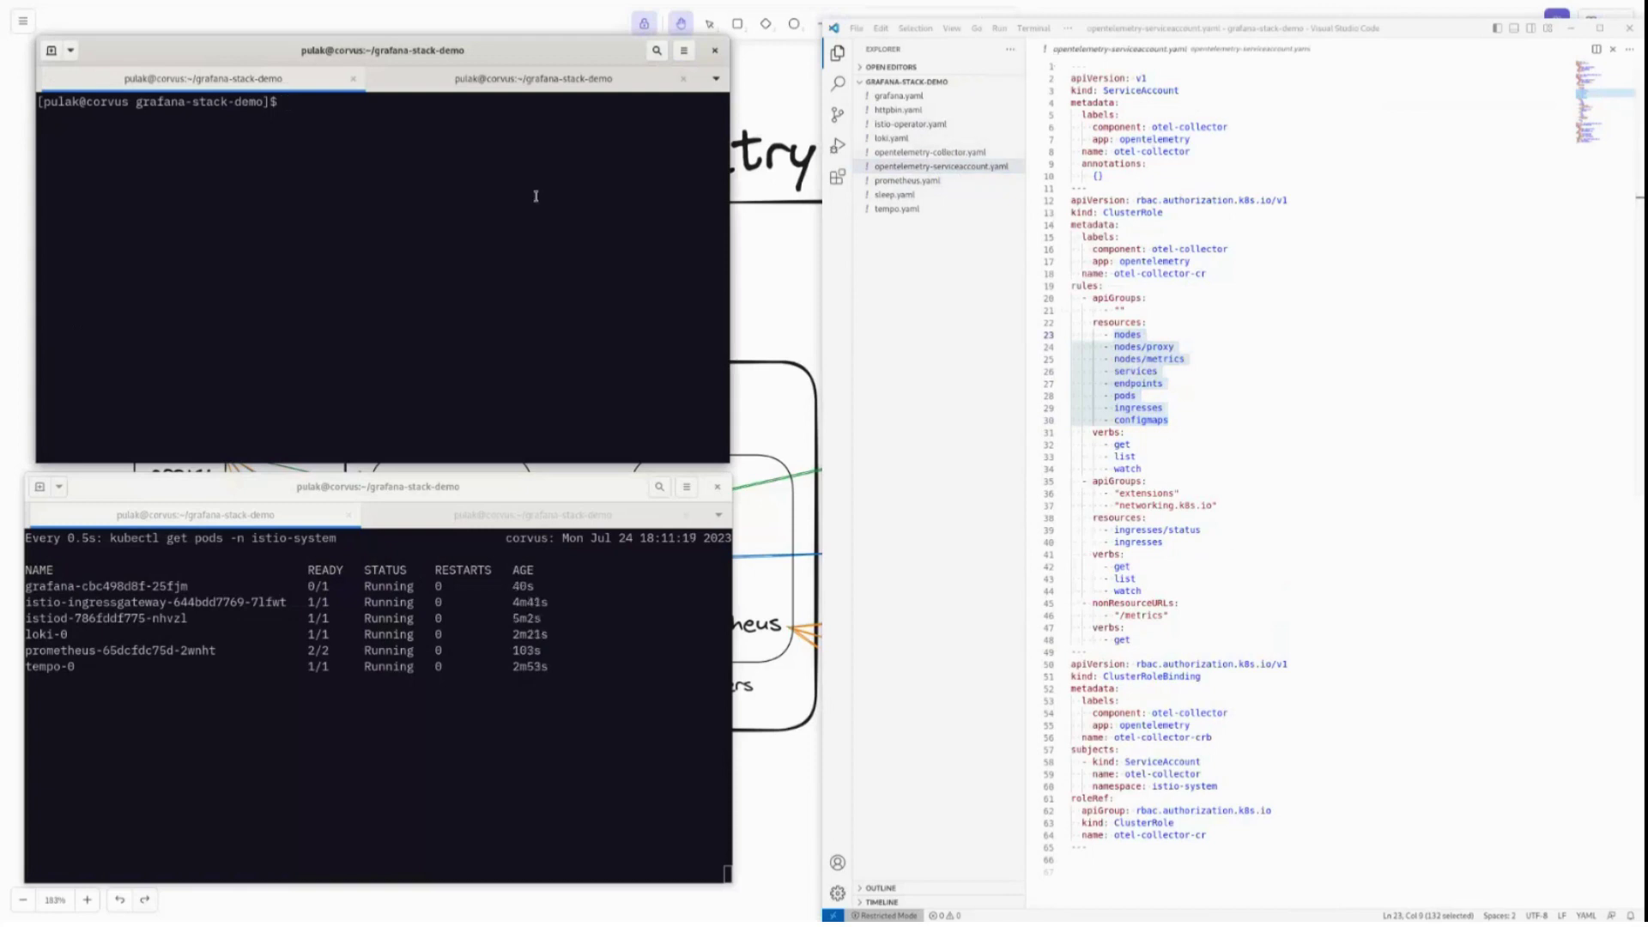
# Apply opentelemetry-serviceaccount.yaml, then delete its resources again with kubectl delete.
pyautogui.write('kubectl apply -f op')
pyautogui.press('Tab')
pyautogui.write('se')
pyautogui.press('Tab')
pyautogui.press('Return')
pyautogui.press('Up')
pyautogui.hotkey('ctrl', 'a')
pyautogui.press('Right')
pyautogui.press('Right')
pyautogui.press('Right')
pyautogui.press('Right')
pyautogui.press('Right')
pyautogui.press('Right')
pyautogui.press('Right')
pyautogui.press('Right')
pyautogui.press('Delete')
pyautogui.press('Delete')
pyautogui.press('Delete')
pyautogui.press('Delete')
pyautogui.press('Delete')
pyautogui.write('delete')
pyautogui.press('Return')
# Reapply opentelemetry-serviceaccount.yaml into the istio-system namespace and clear the screen.
pyautogui.press('Up')
pyautogui.press('Up')
pyautogui.write('-n isti')
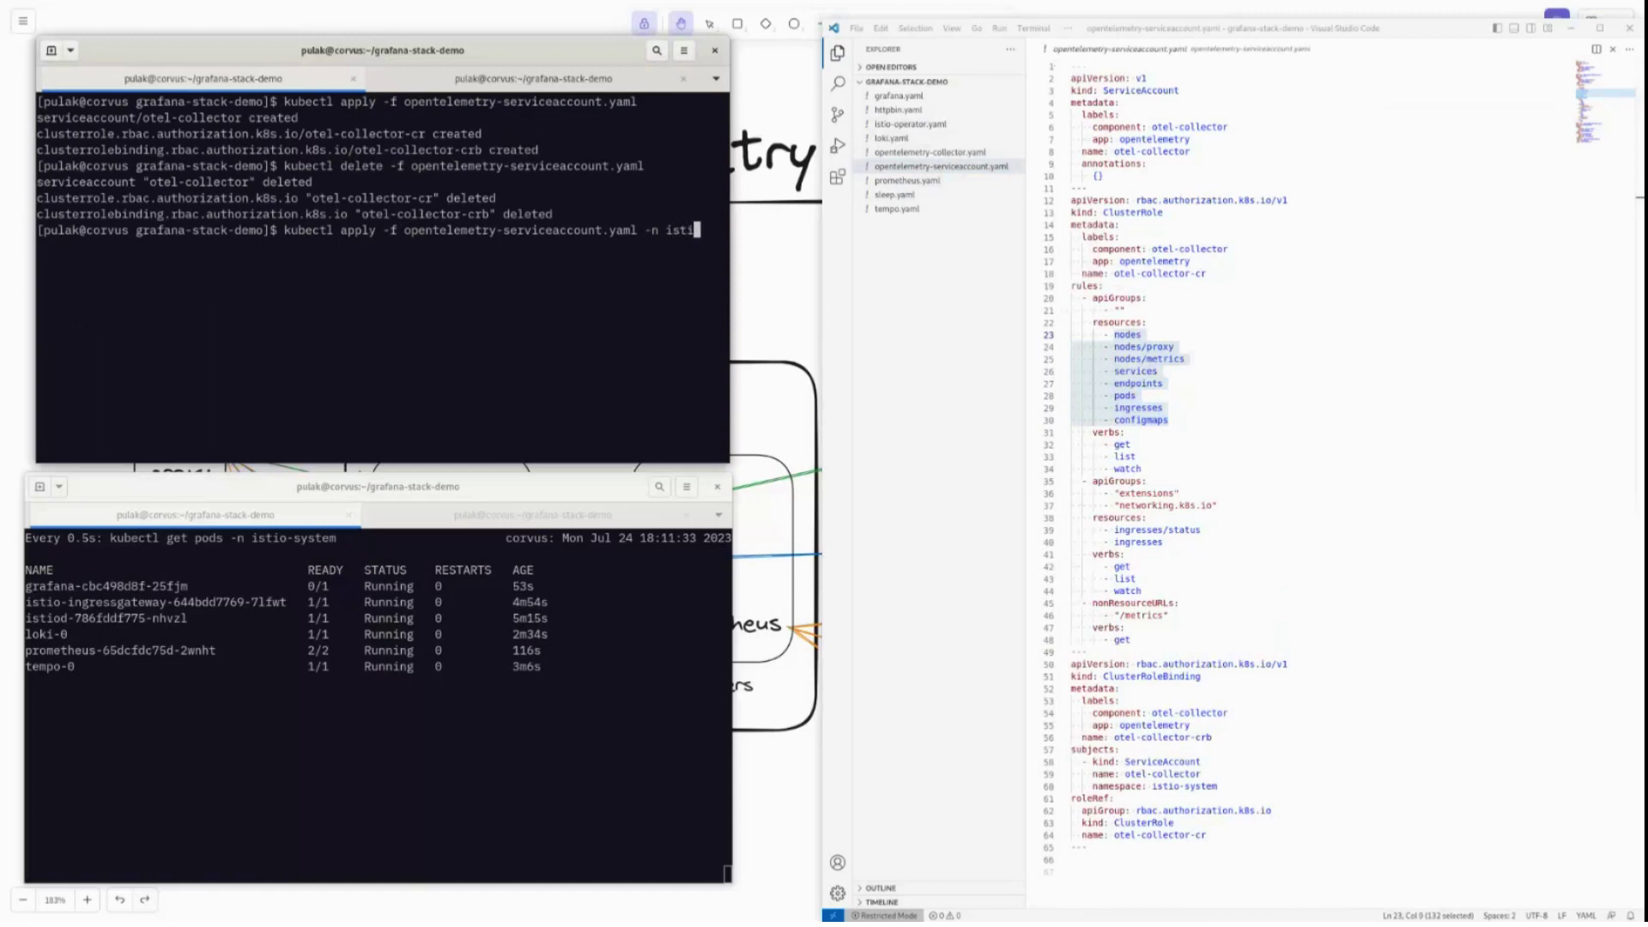
pyautogui.write('o-system')
pyautogui.press('Return')
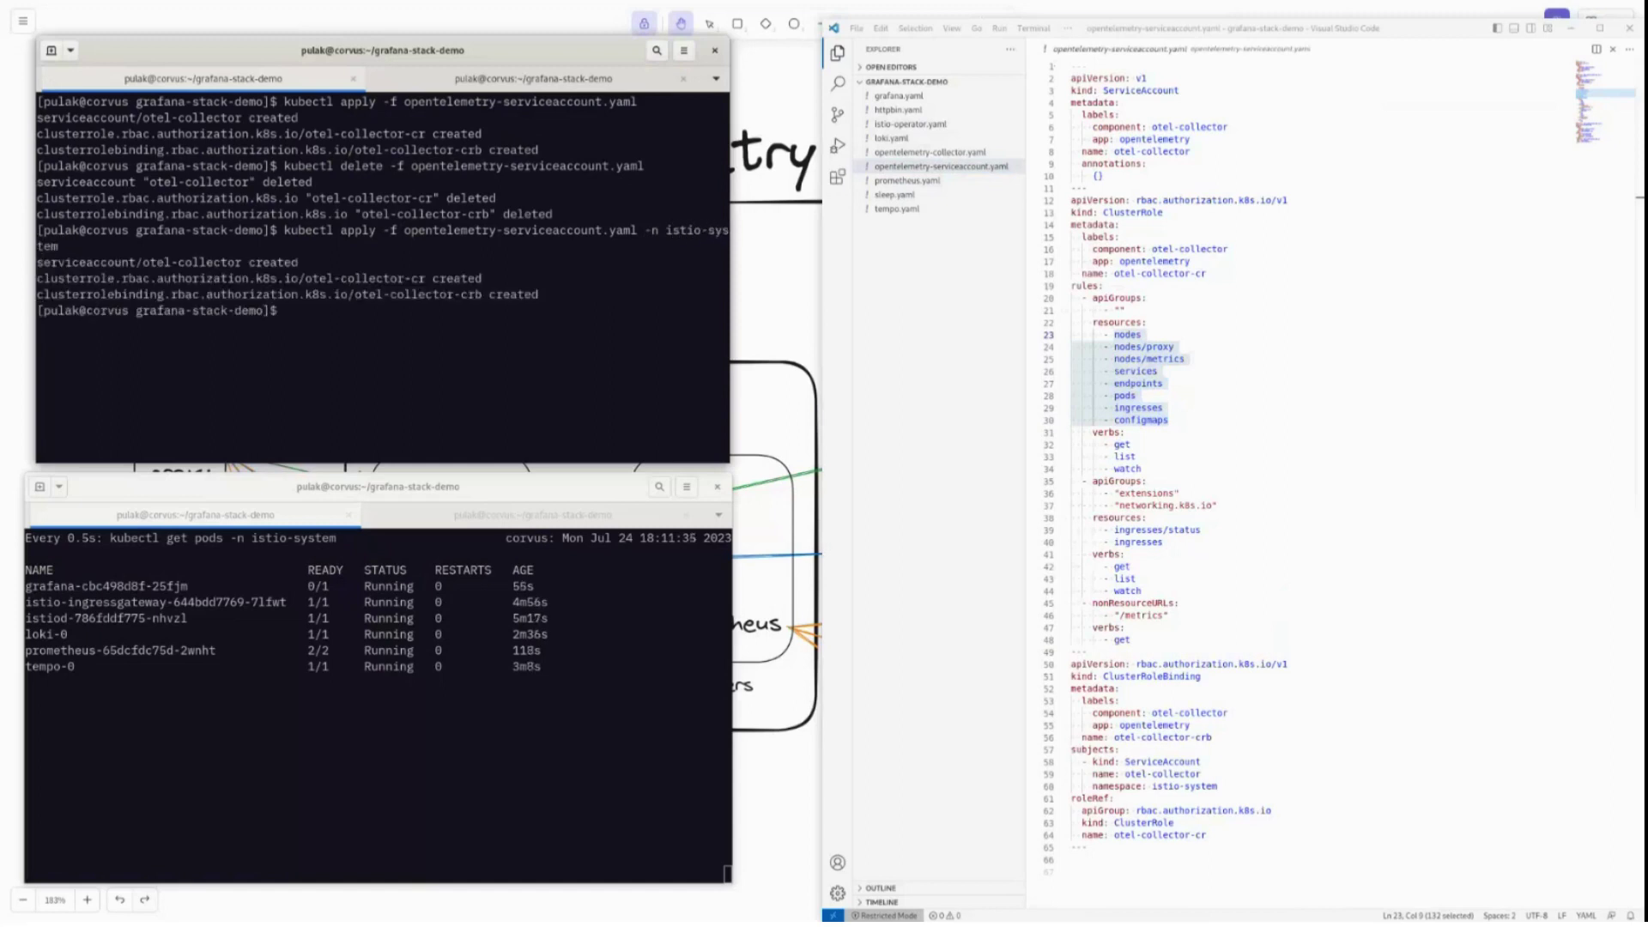
pyautogui.hotkey('ctrl', 'l')
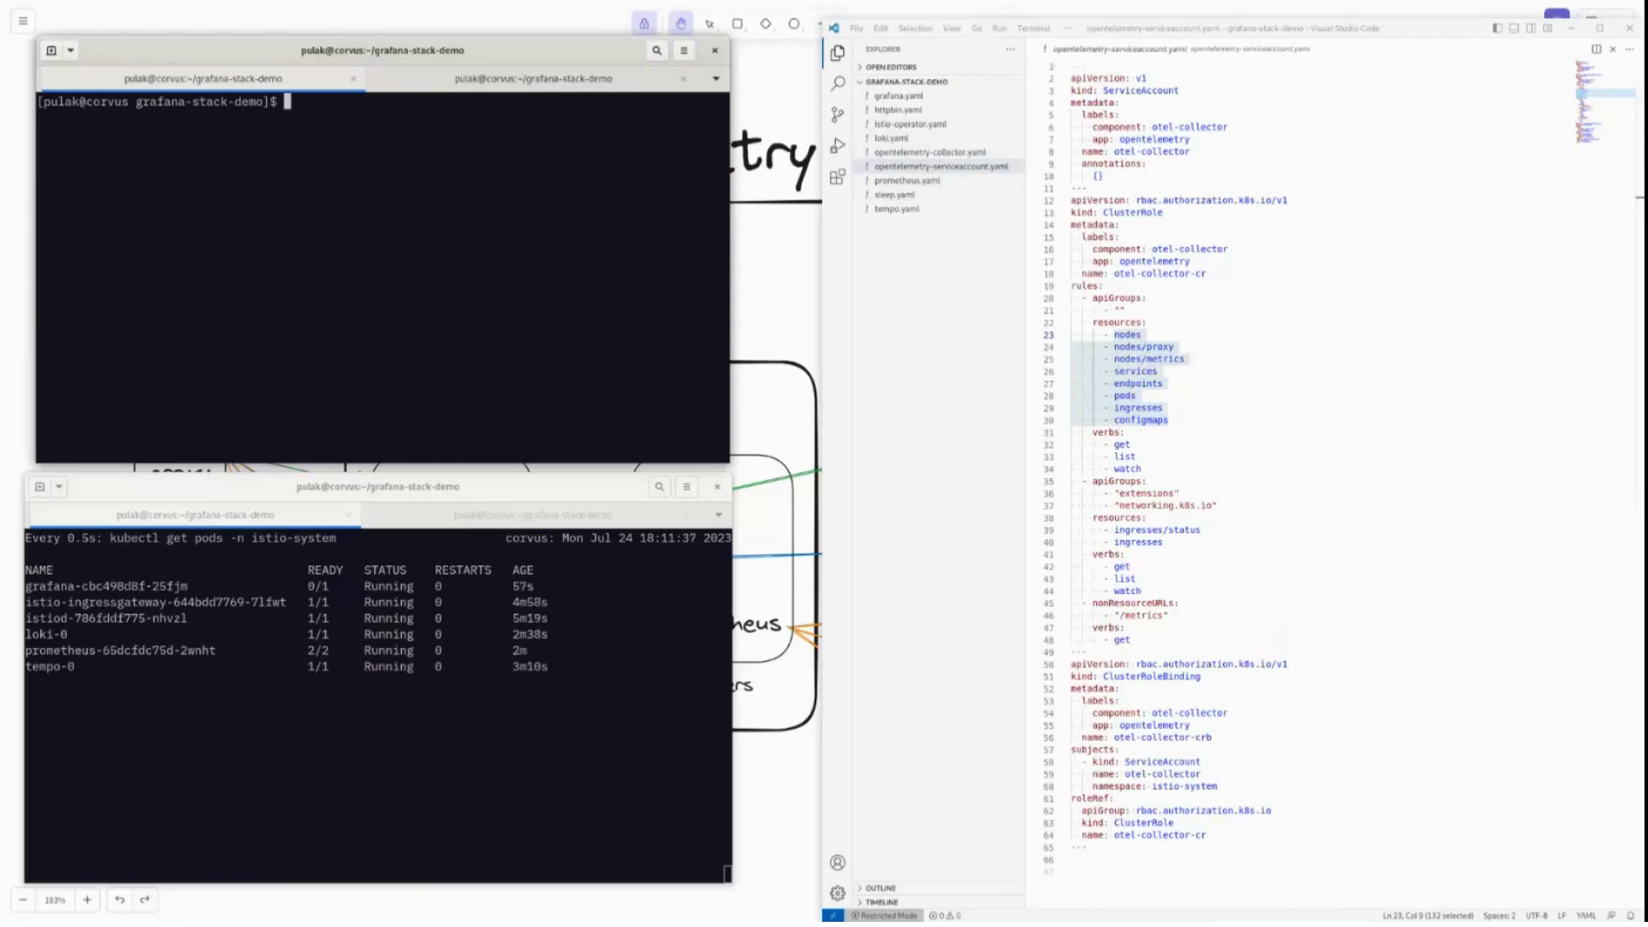
# Apply opentelemetry-collector.yaml to the istio-system namespace.
pyautogui.press('Up')
pyautogui.press('BackSpace')
pyautogui.press('BackSpace')
pyautogui.press('BackSpace')
pyautogui.press('BackSpace')
pyautogui.press('BackSpace')
pyautogui.press('BackSpace')
pyautogui.press('BackSpace')
pyautogui.press('BackSpace')
pyautogui.press('BackSpace')
pyautogui.press('BackSpace')
pyautogui.press('BackSpace')
pyautogui.press('BackSpace')
pyautogui.press('BackSpace')
pyautogui.press('BackSpace')
pyautogui.press('BackSpace')
pyautogui.press('BackSpace')
pyautogui.press('BackSpace')
pyautogui.press('BackSpace')
pyautogui.press('BackSpace')
pyautogui.press('BackSpace')
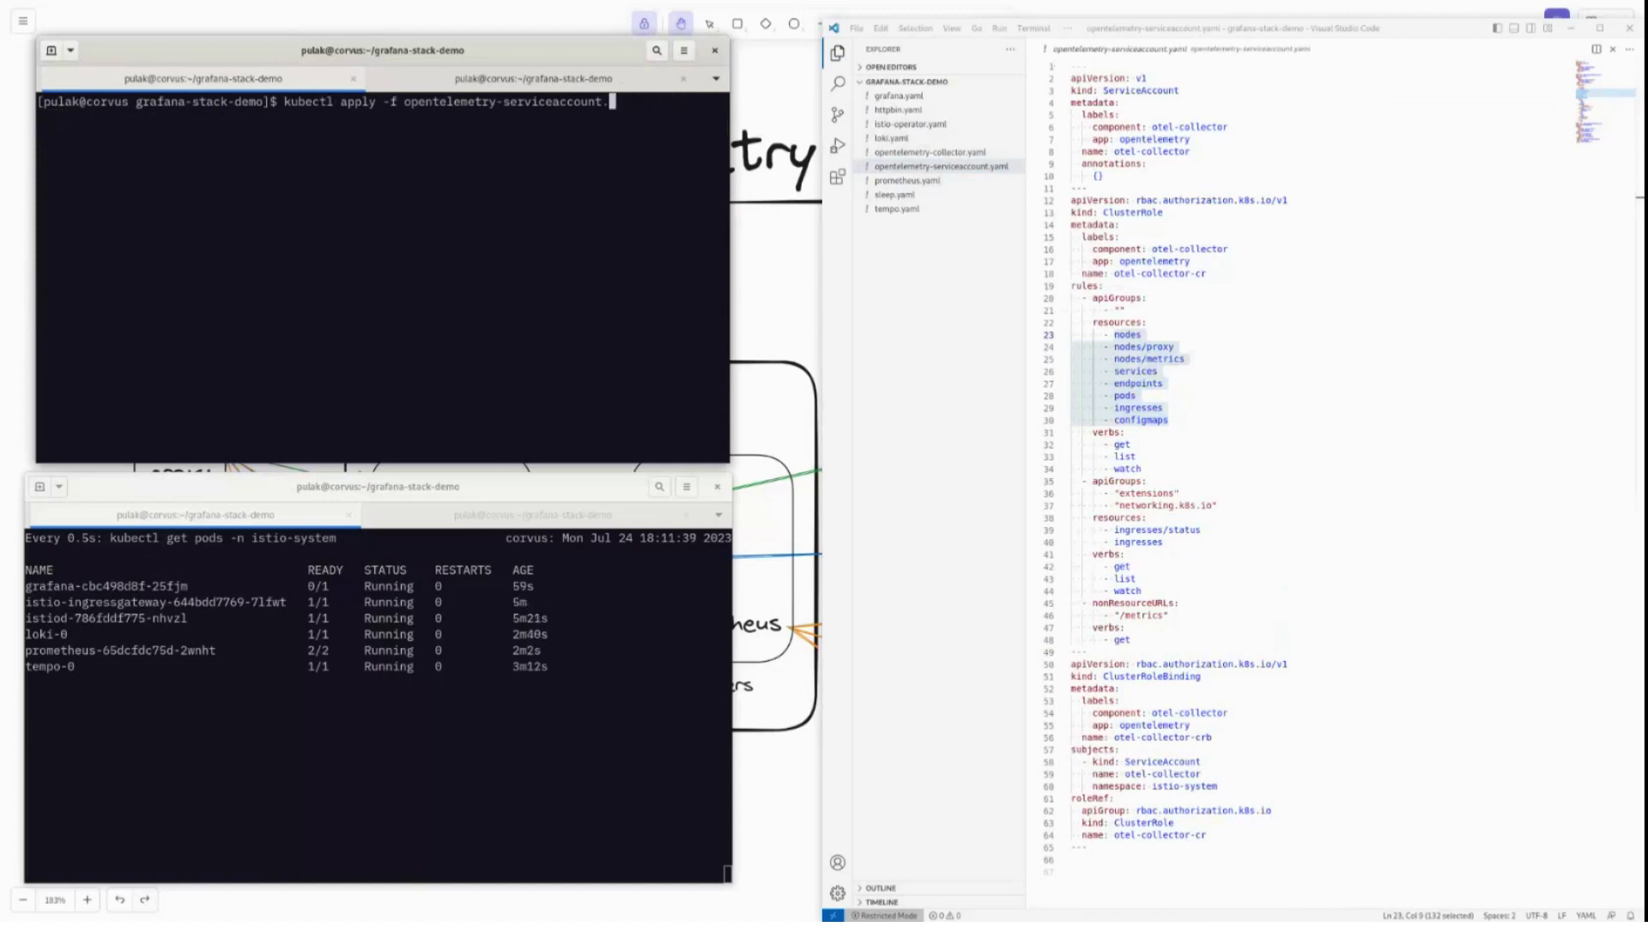
pyautogui.press('BackSpace')
pyautogui.press('BackSpace')
pyautogui.press('BackSpace')
pyautogui.press('BackSpace')
pyautogui.press('BackSpace')
pyautogui.press('BackSpace')
pyautogui.press('BackSpace')
pyautogui.press('BackSpace')
pyautogui.press('BackSpace')
pyautogui.press('BackSpace')
pyautogui.press('BackSpace')
pyautogui.press('BackSpace')
pyautogui.press('BackSpace')
pyautogui.press('BackSpace')
pyautogui.press('BackSpace')
pyautogui.write('c')
pyautogui.press('Tab')
pyautogui.write('-n istio-syst')
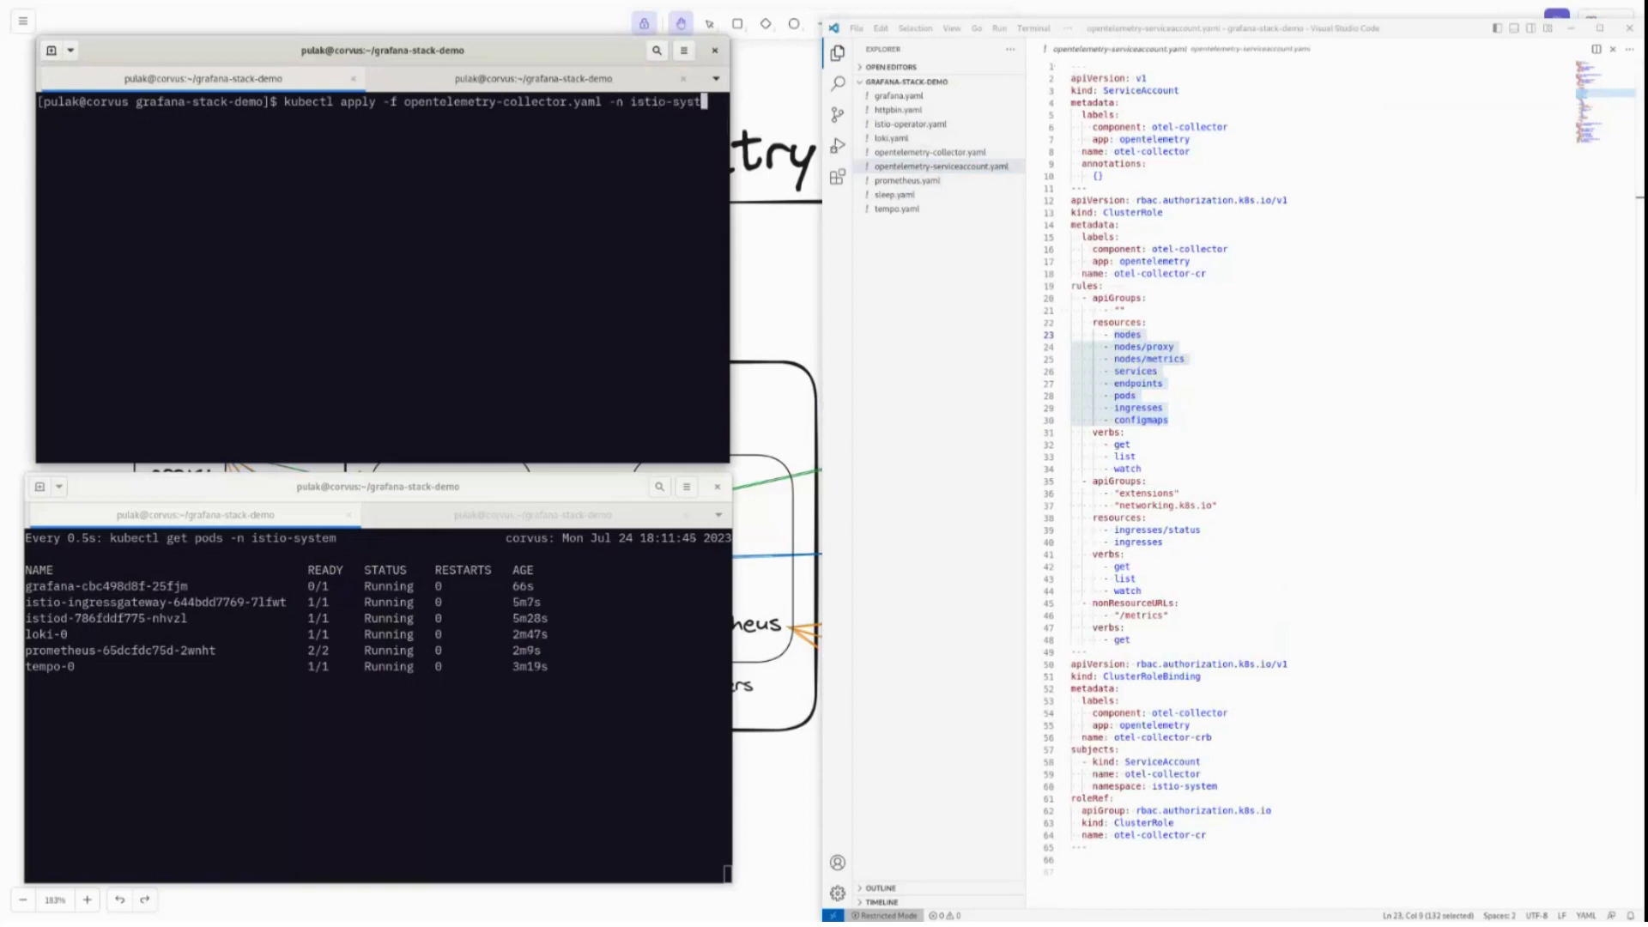
pyautogui.write('em')
pyautogui.press('Return')
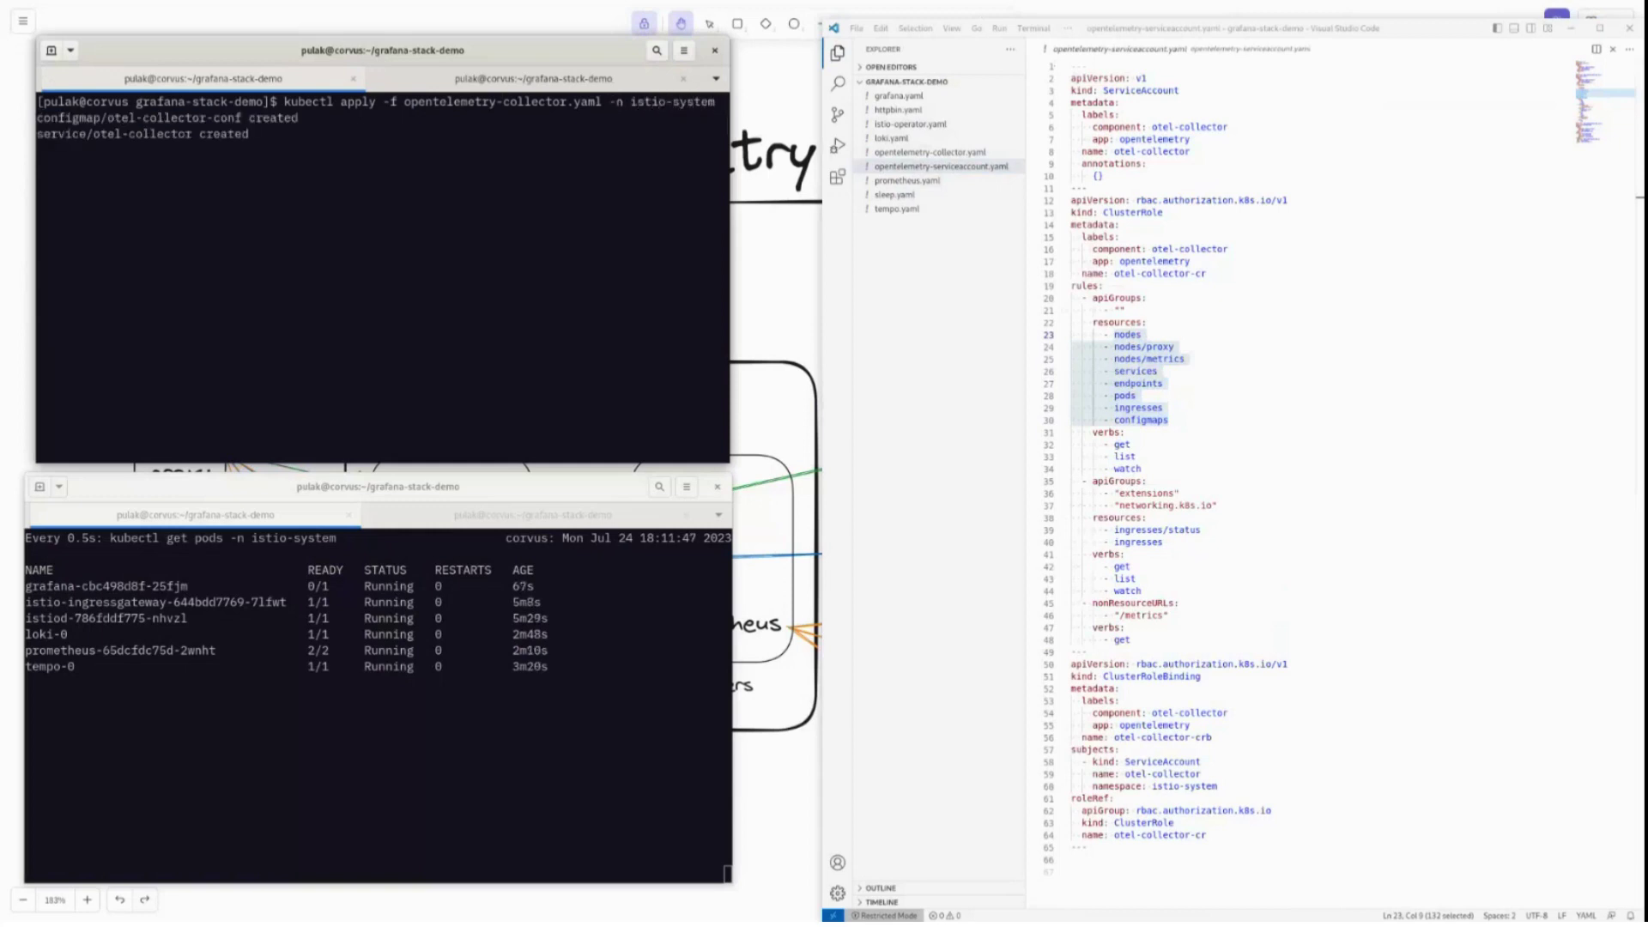
# Show opentelemetry-collector.yaml and trace the pipelines' zipkin, loki and prometheus receivers and exporters.
pyautogui.click(930, 152)
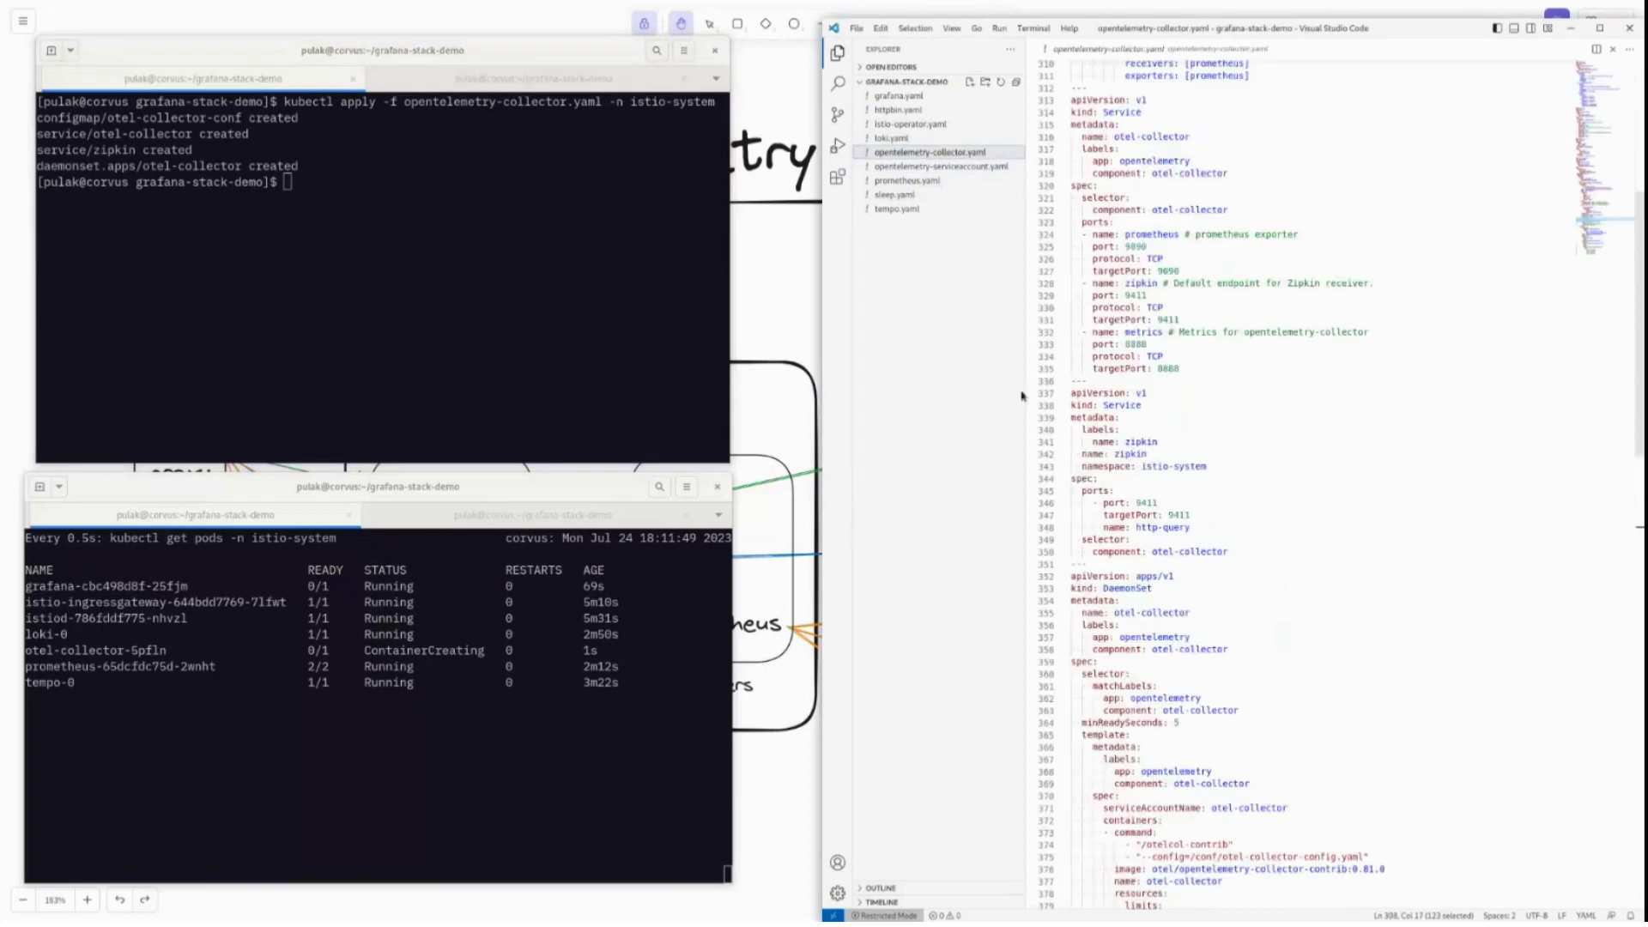
pyautogui.scroll(10, 1116, 309)
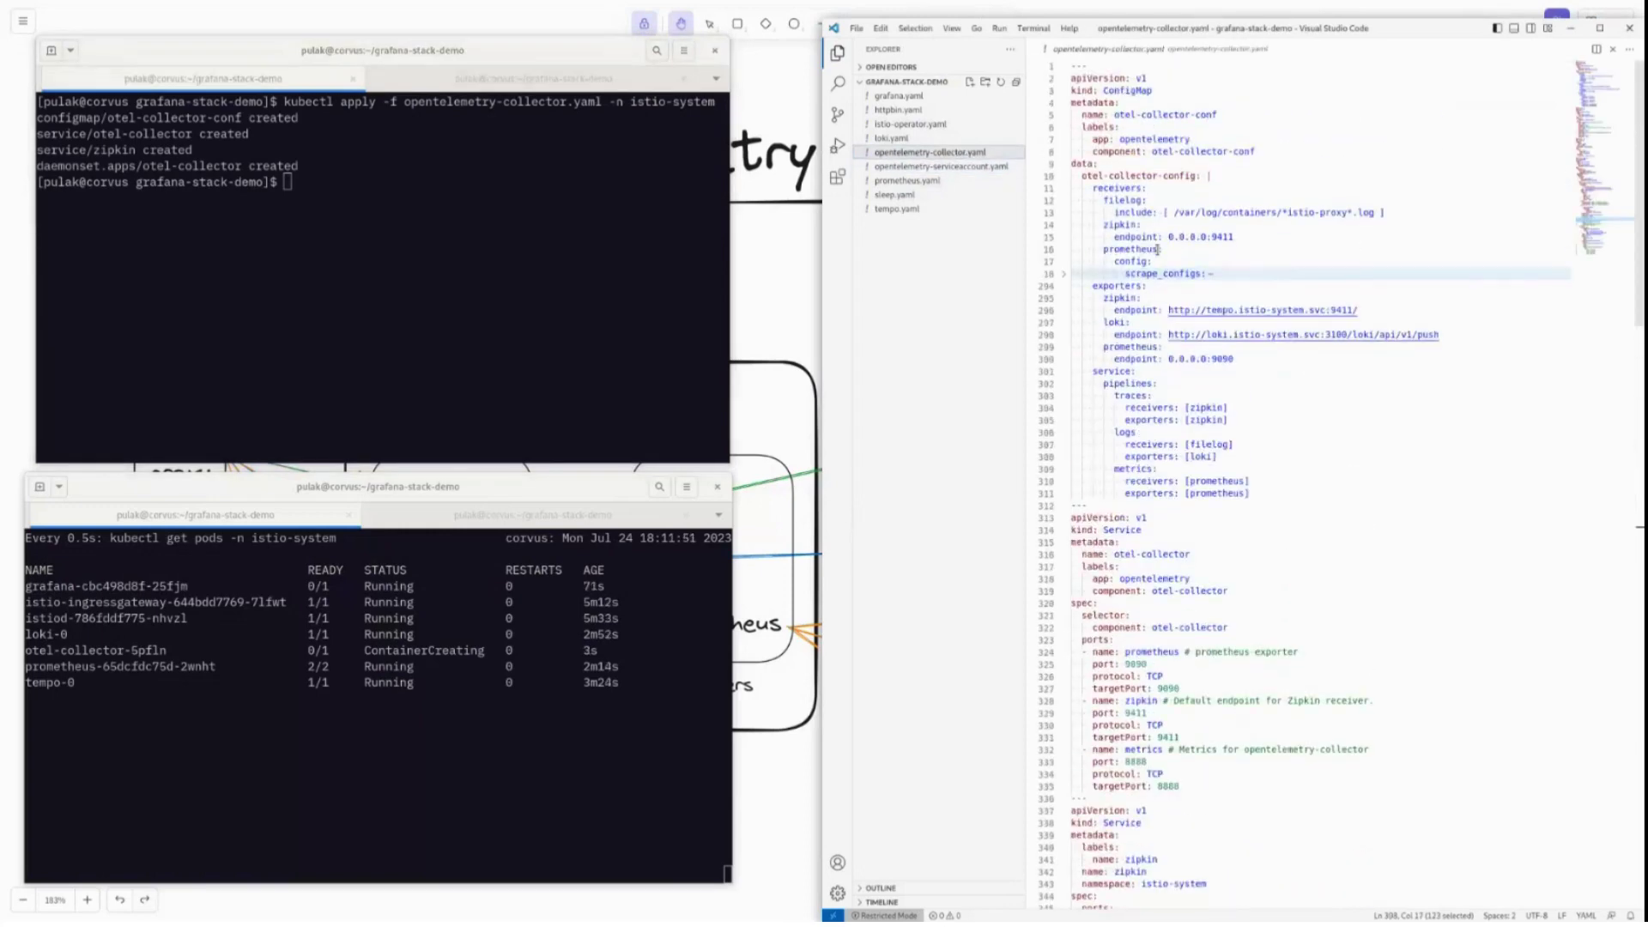
pyautogui.scroll(-20, 1412, 384)
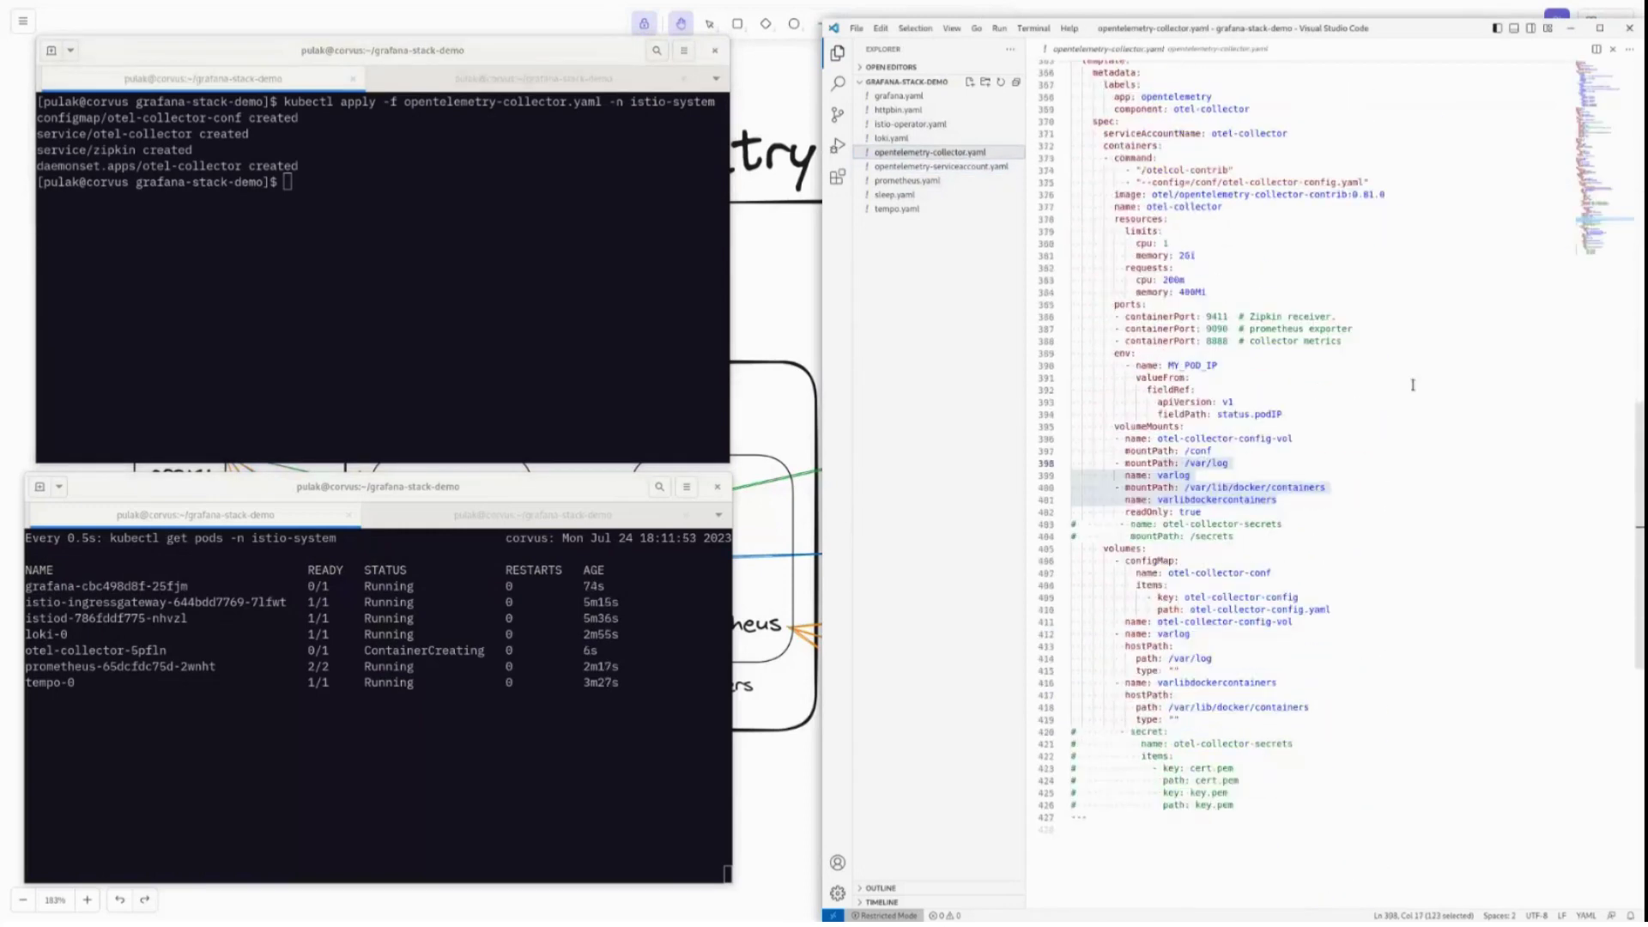
pyautogui.scroll(20, 1412, 384)
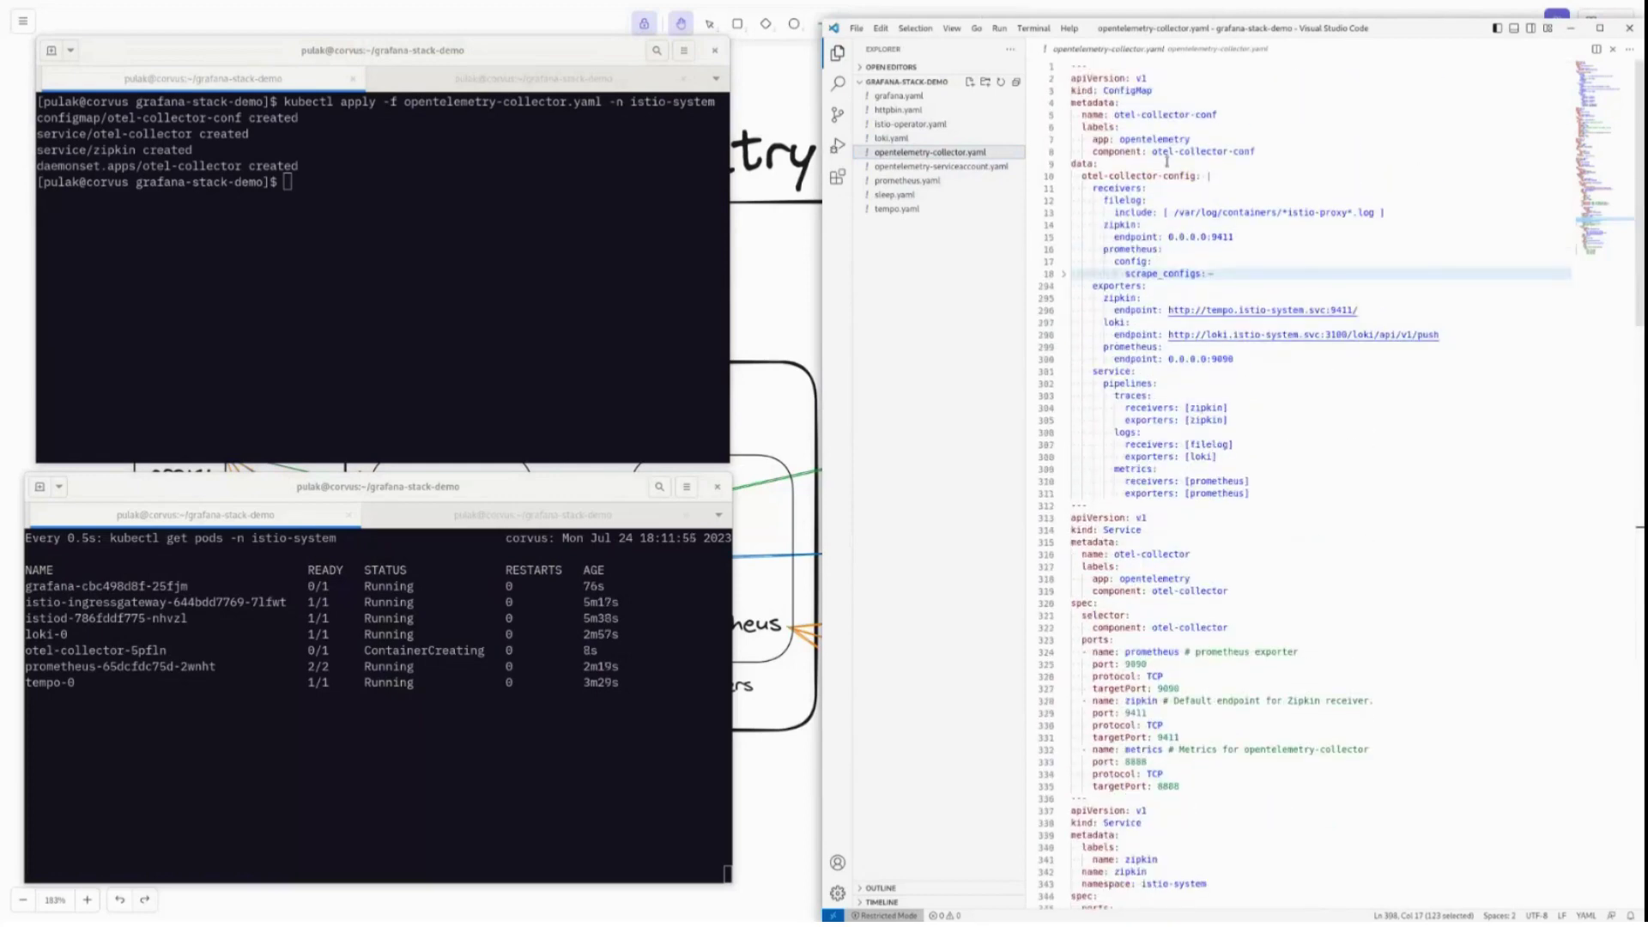
pyautogui.moveTo(1251, 495); pyautogui.dragTo(1144, 395)
pyautogui.click(1236, 444)
pyautogui.click(1209, 408)
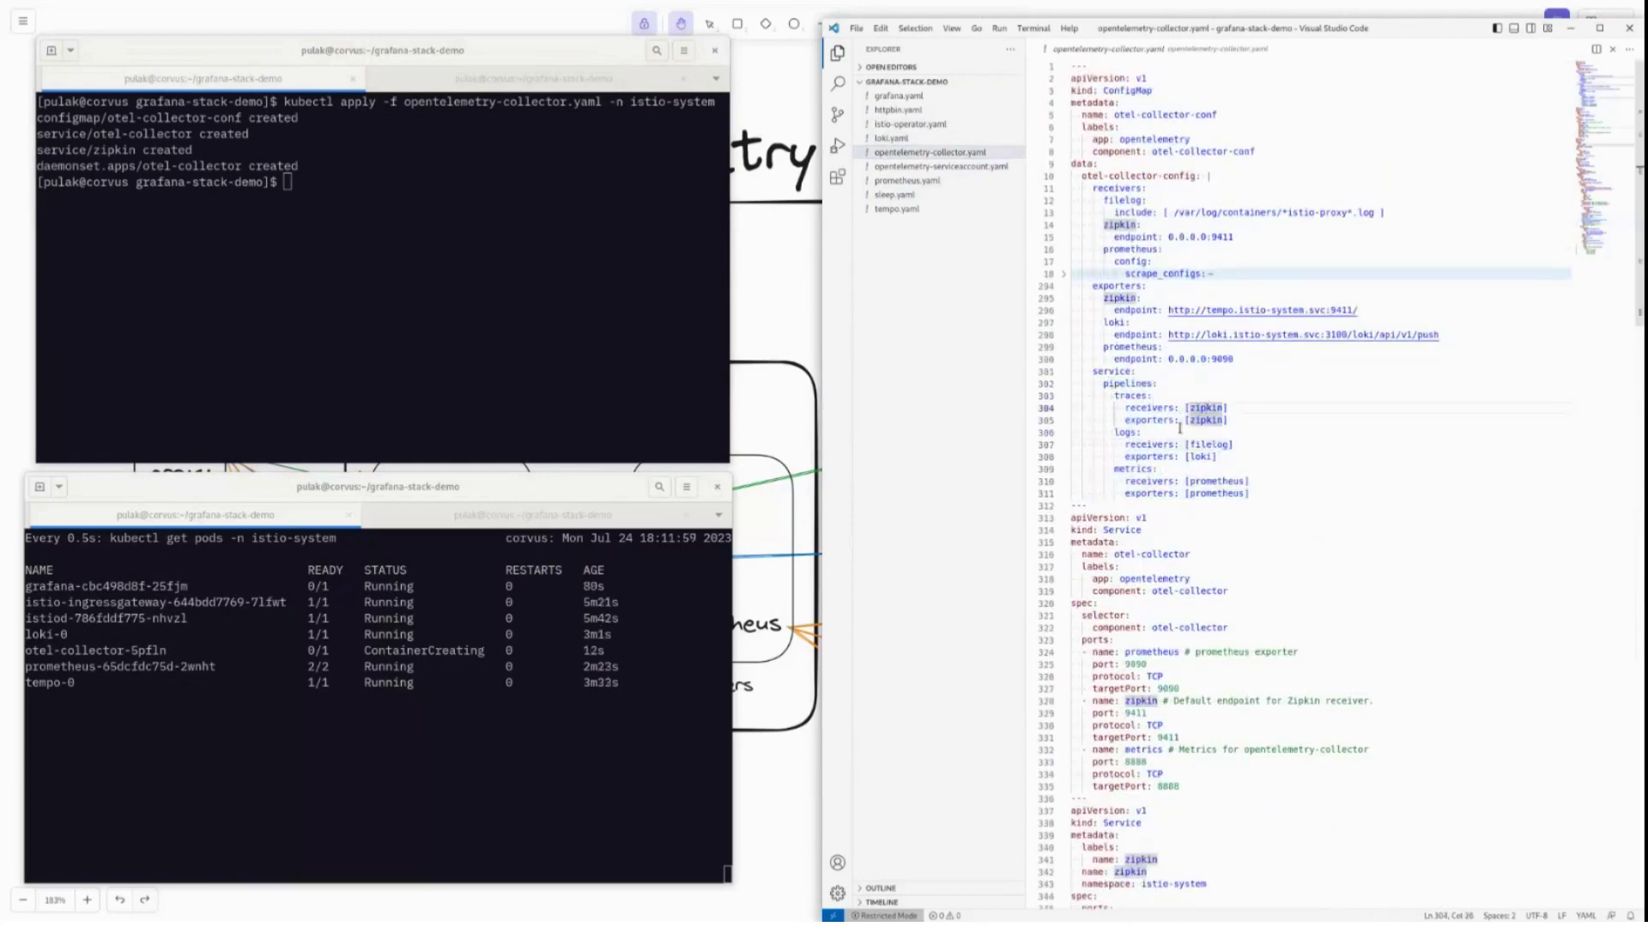
pyautogui.press('Down')
pyautogui.press('Right')
pyautogui.press('Down')
pyautogui.press('Down')
pyautogui.press('Down')
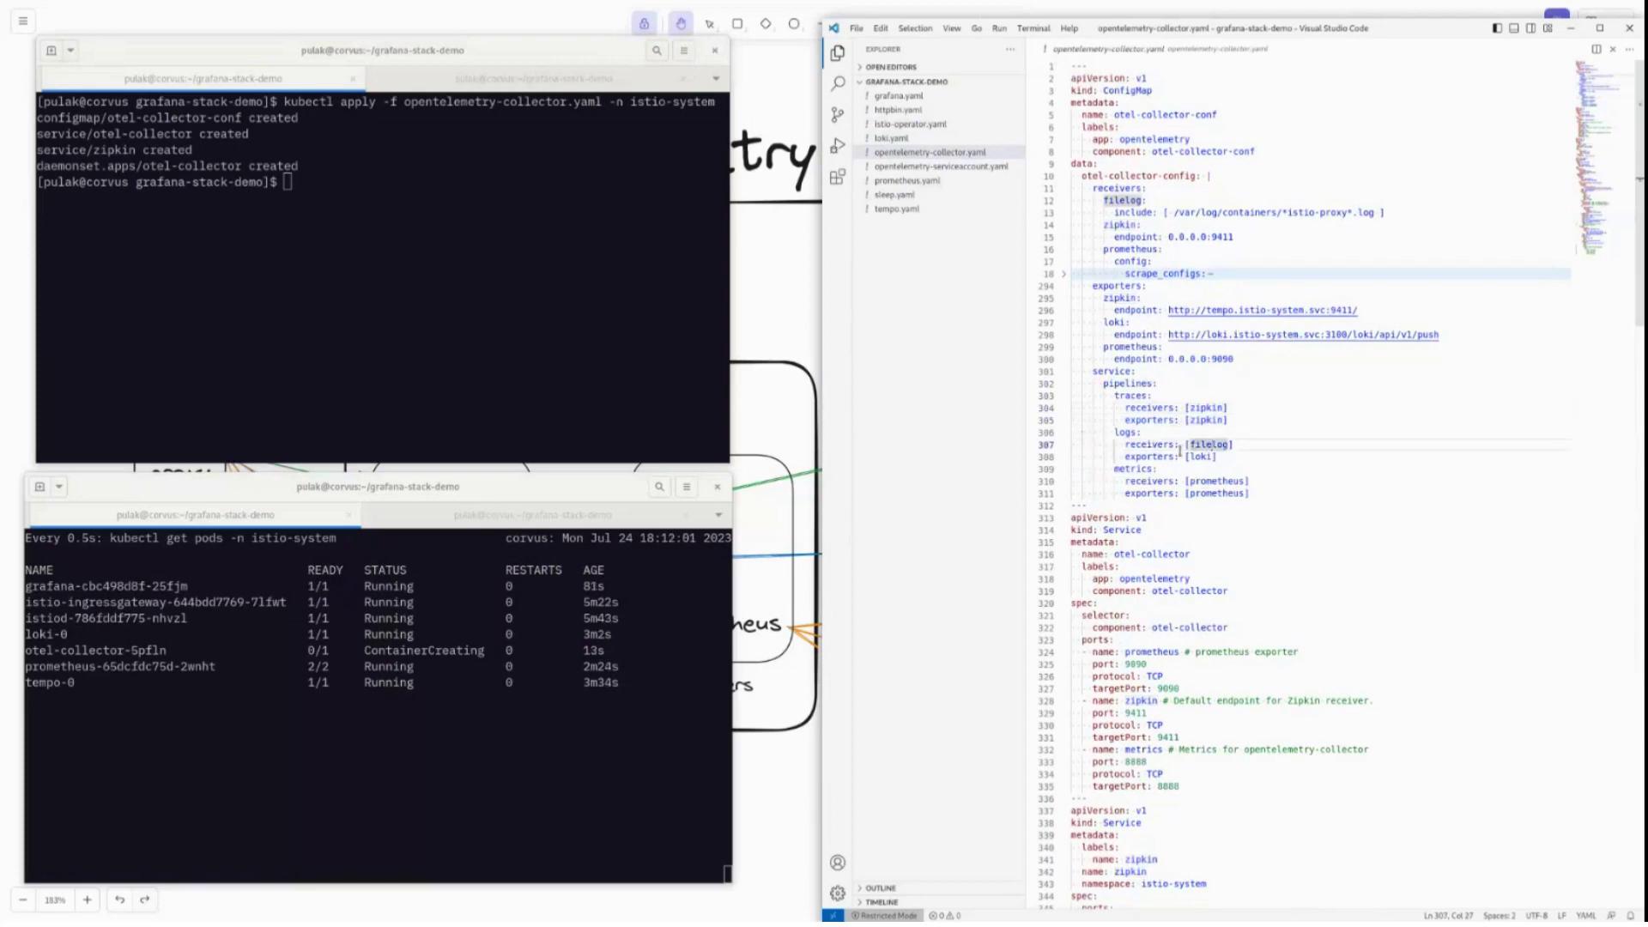
pyautogui.press('Down')
pyautogui.press('Down')
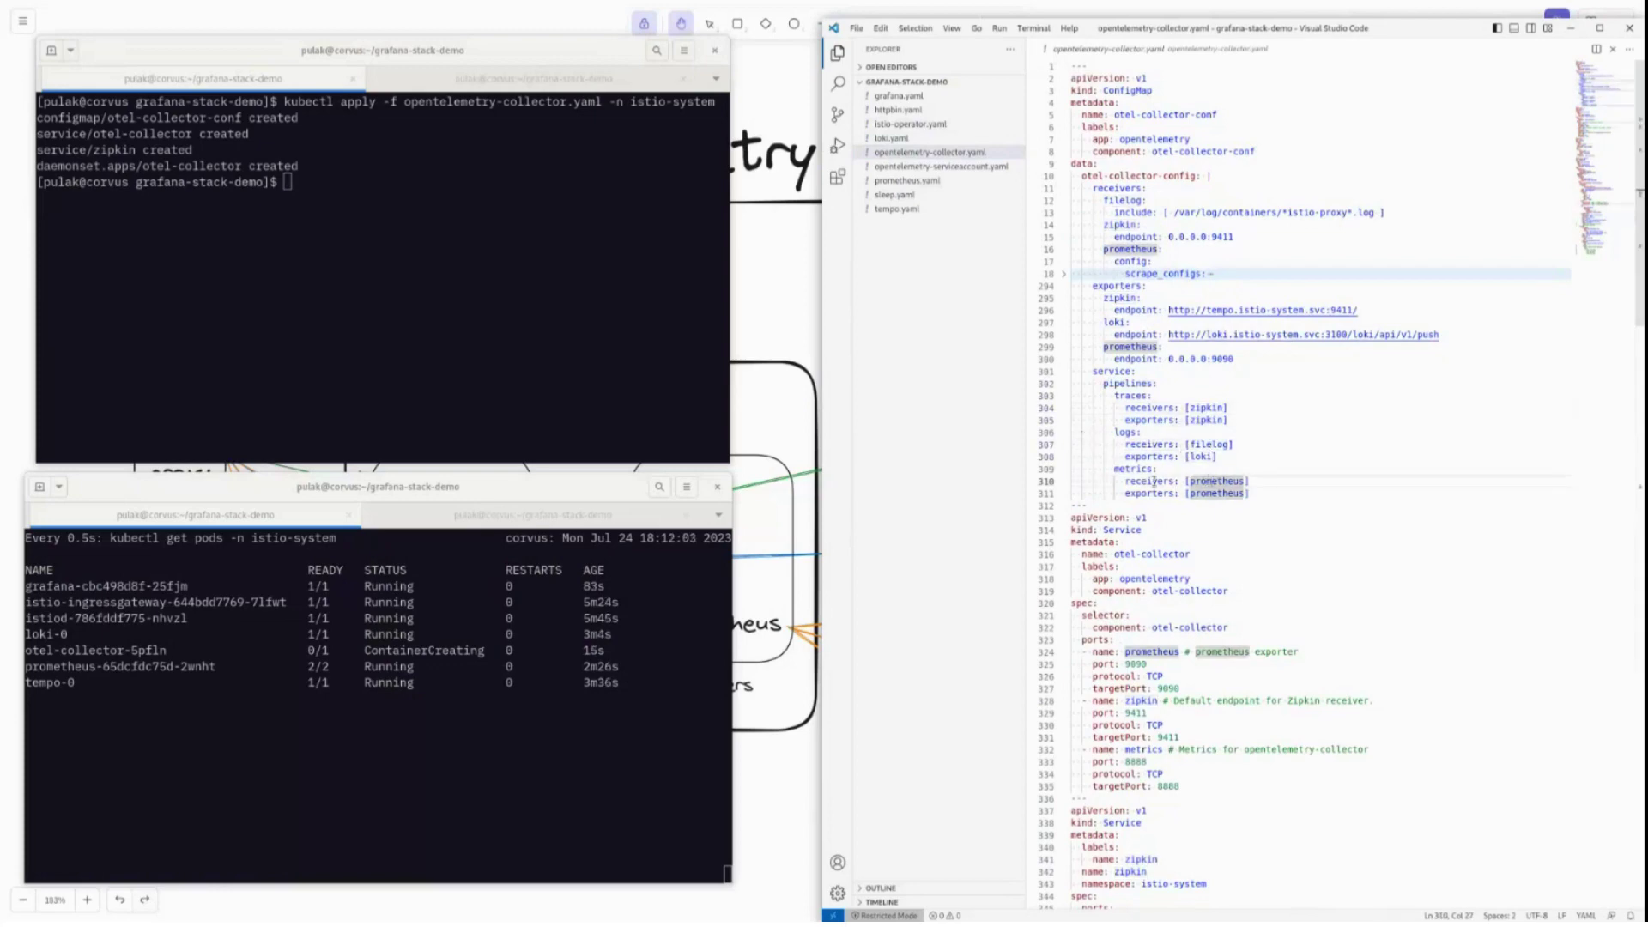
pyautogui.press('Up')
pyautogui.press('Up')
pyautogui.press('Up')
pyautogui.press('Up')
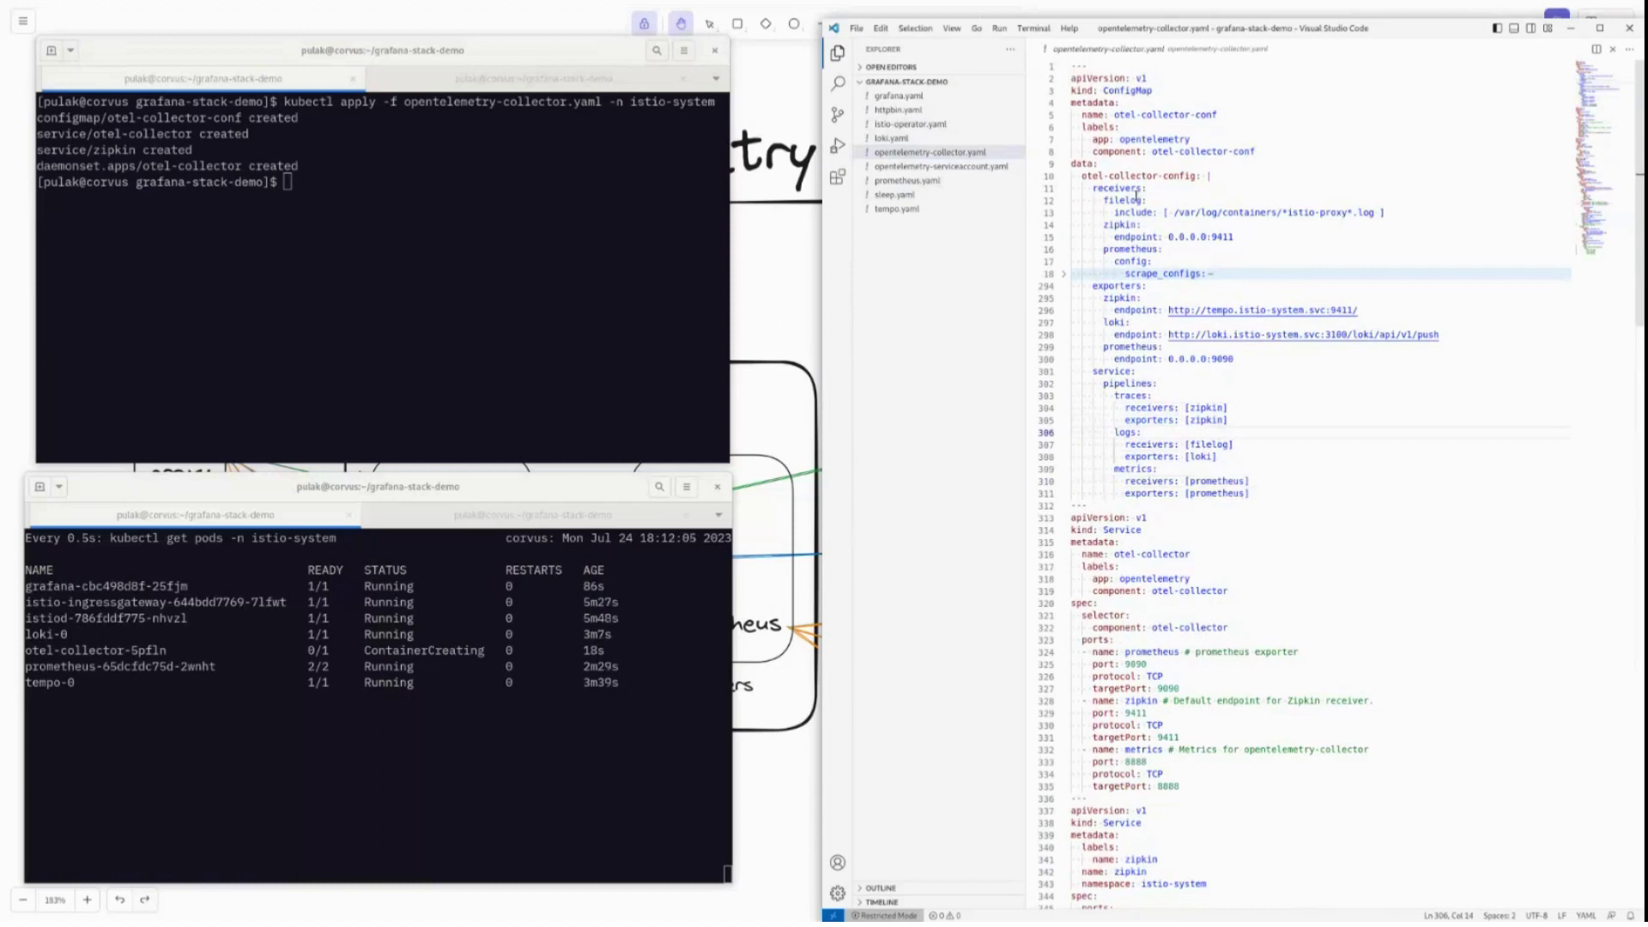
# Inspect the filelog receiver's /var/log/containers path and the zipkin 0.0.0.0:9411 endpoint.
pyautogui.click(1137, 198)
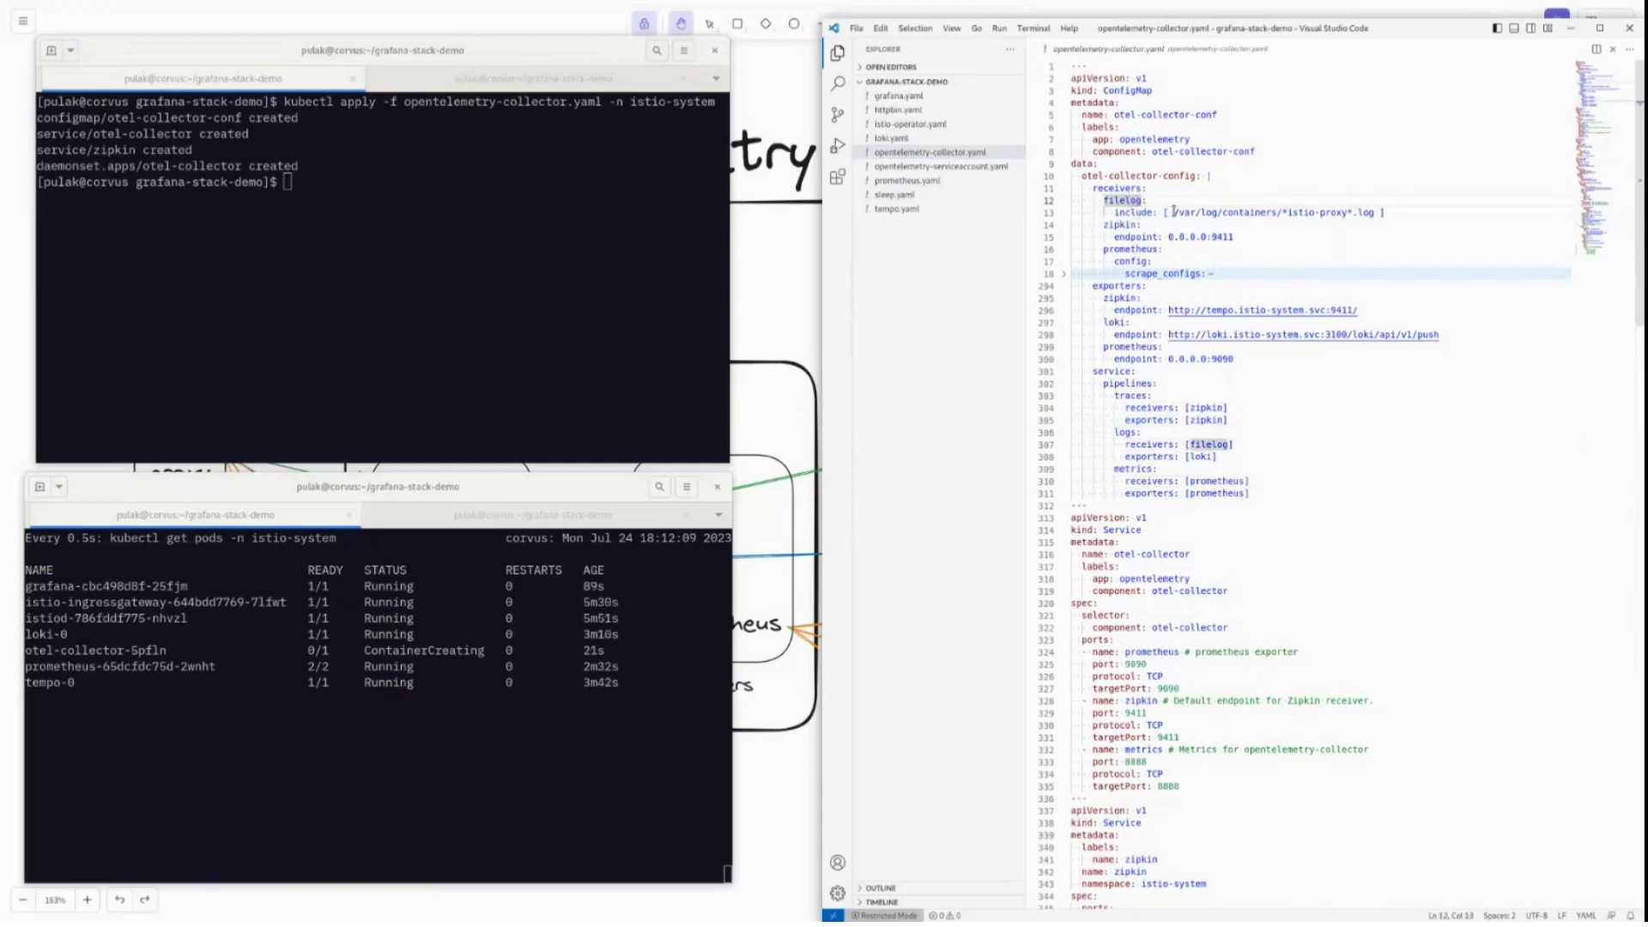
pyautogui.moveTo(1173, 212); pyautogui.dragTo(1284, 212)
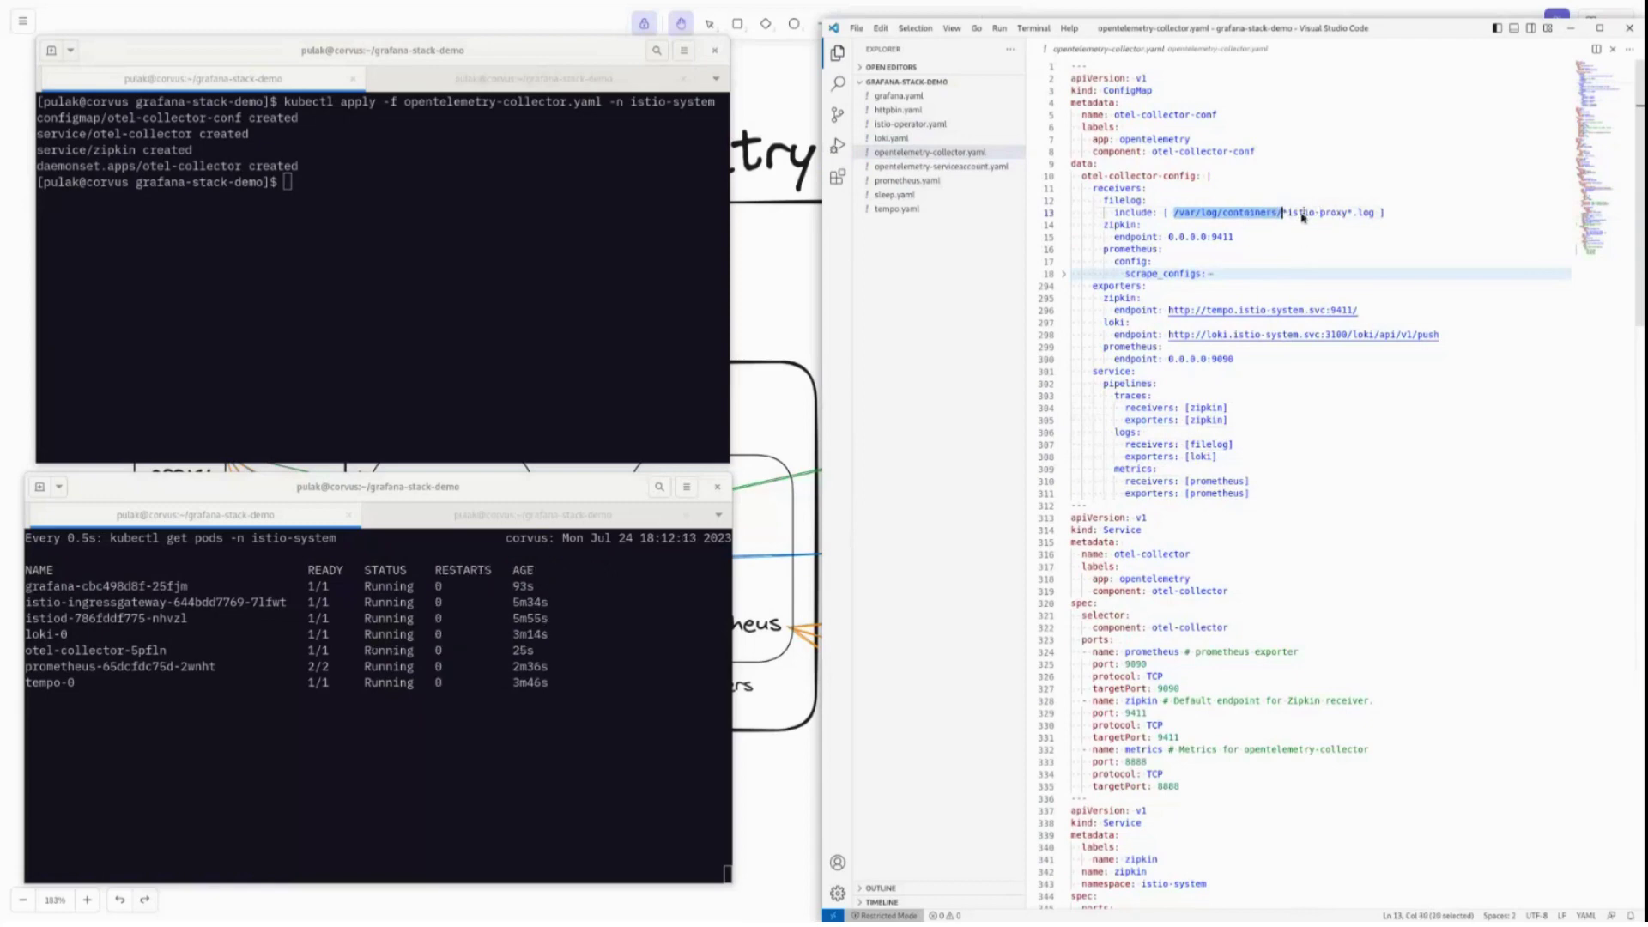
pyautogui.press('Escape')
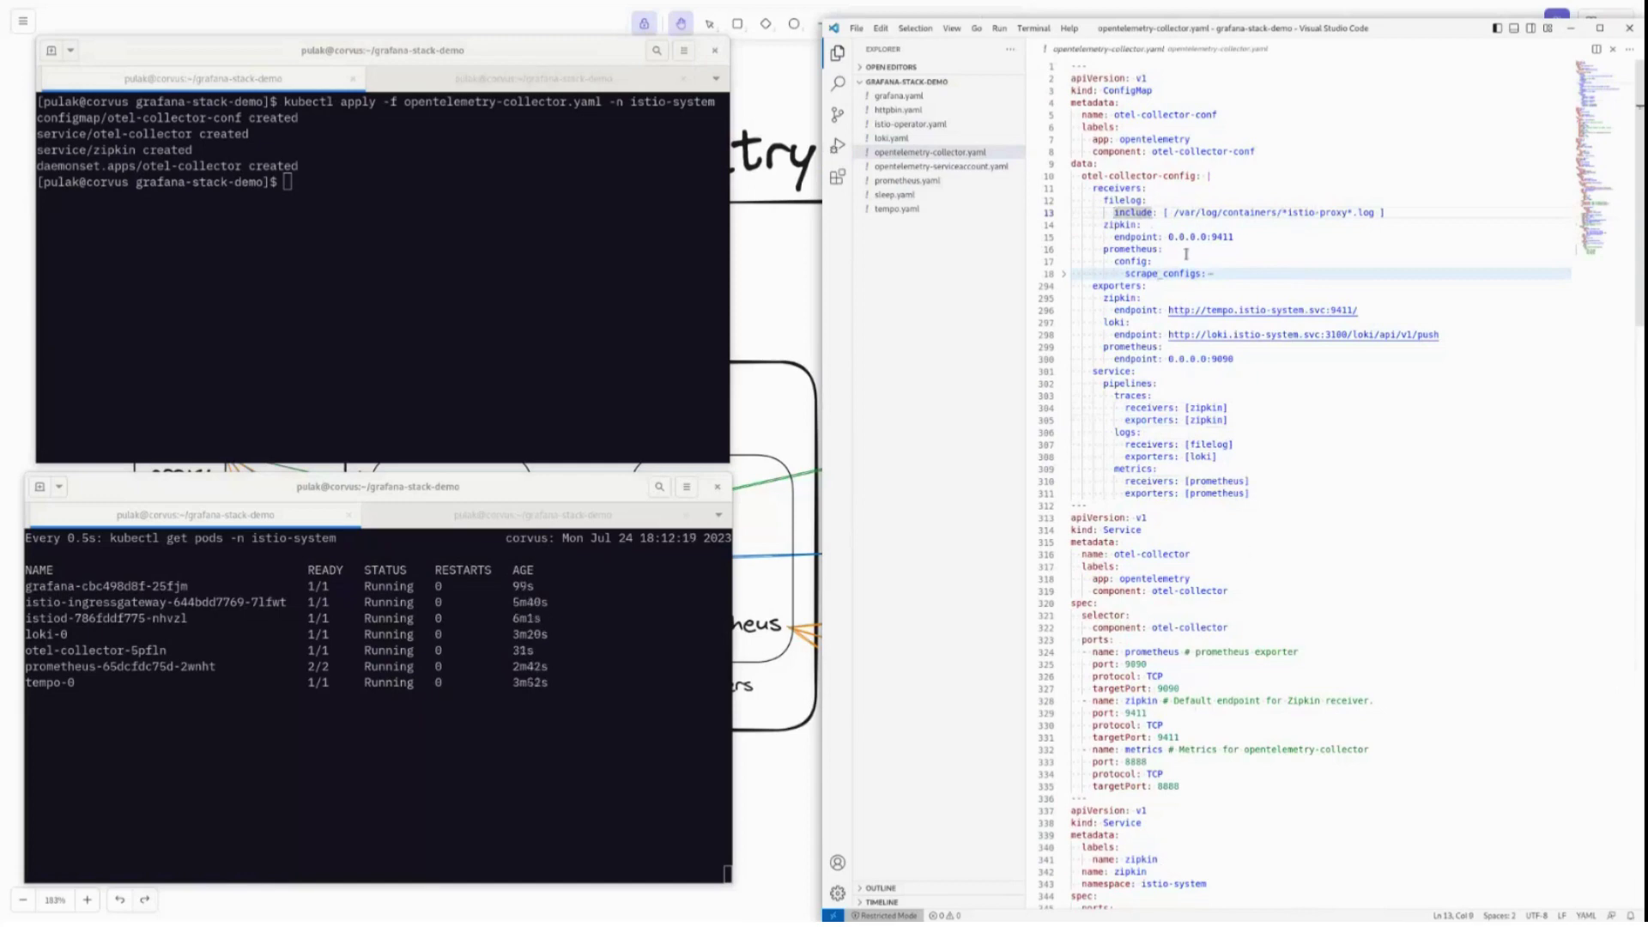
pyautogui.doubleClick(1219, 236)
pyautogui.hotkey('shift', 'Left')
pyautogui.hotkey('shift', 'Left')
pyautogui.hotkey('shift', 'Left')
pyautogui.hotkey('shift', 'Left')
pyautogui.hotkey('shift', 'Left')
pyautogui.hotkey('shift', 'Left')
pyautogui.hotkey('shift', 'Left')
pyautogui.hotkey('shift', 'Left')
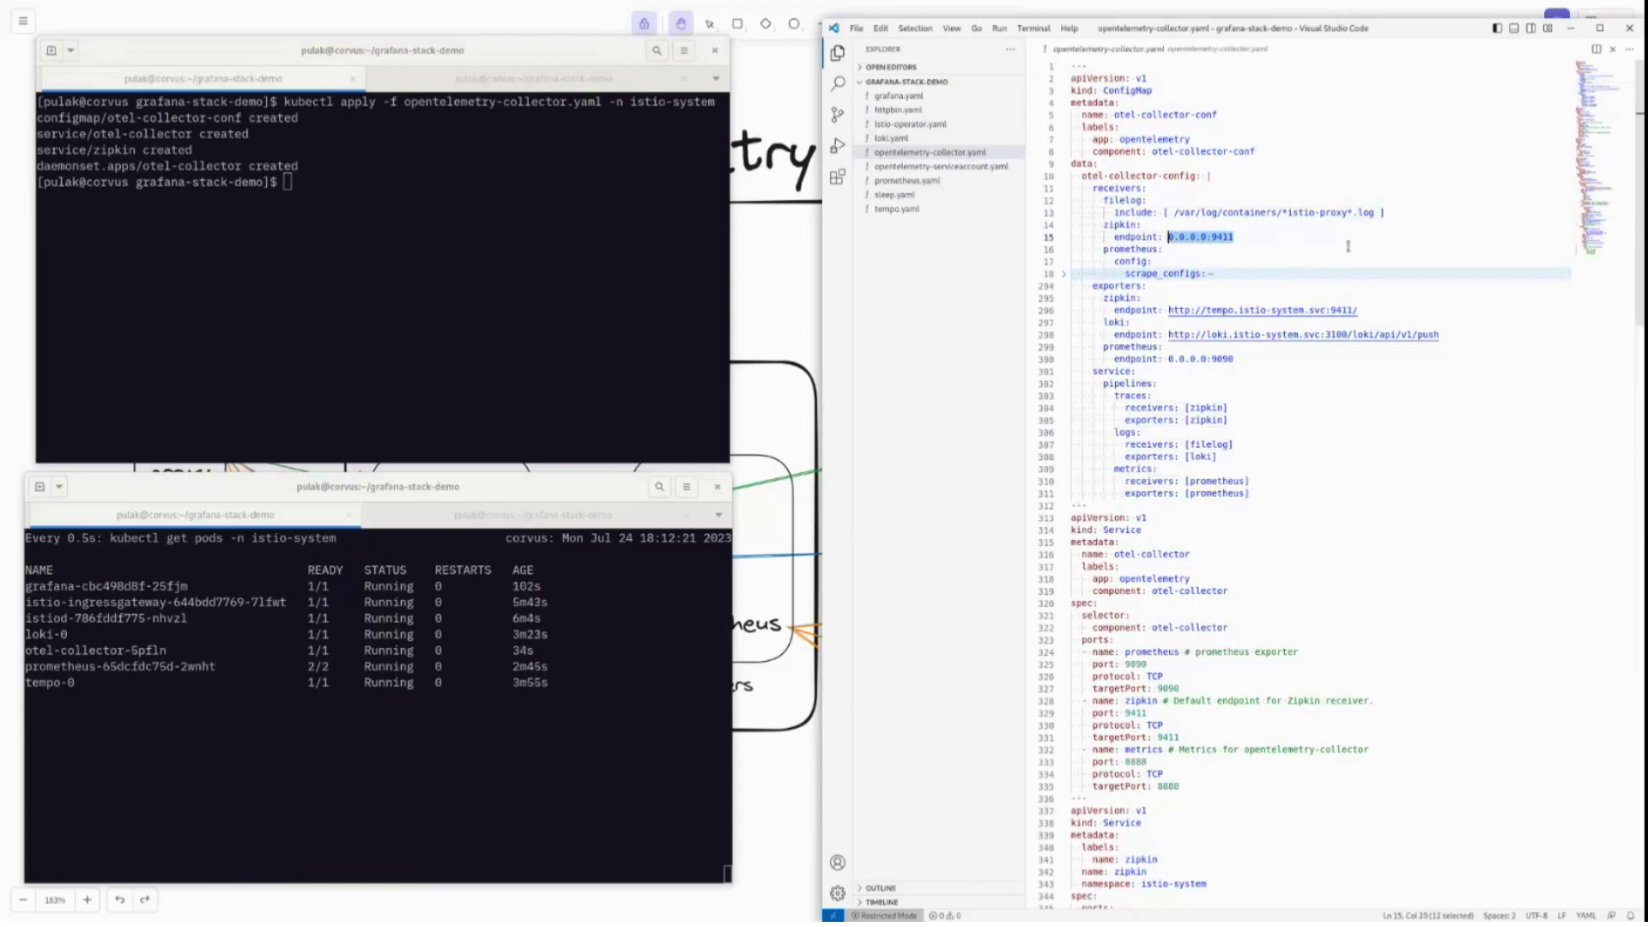
# Review the zipkin Service's istio-system namespace and its port 9411 settings.
pyautogui.scroll(-4, 1168, 755)
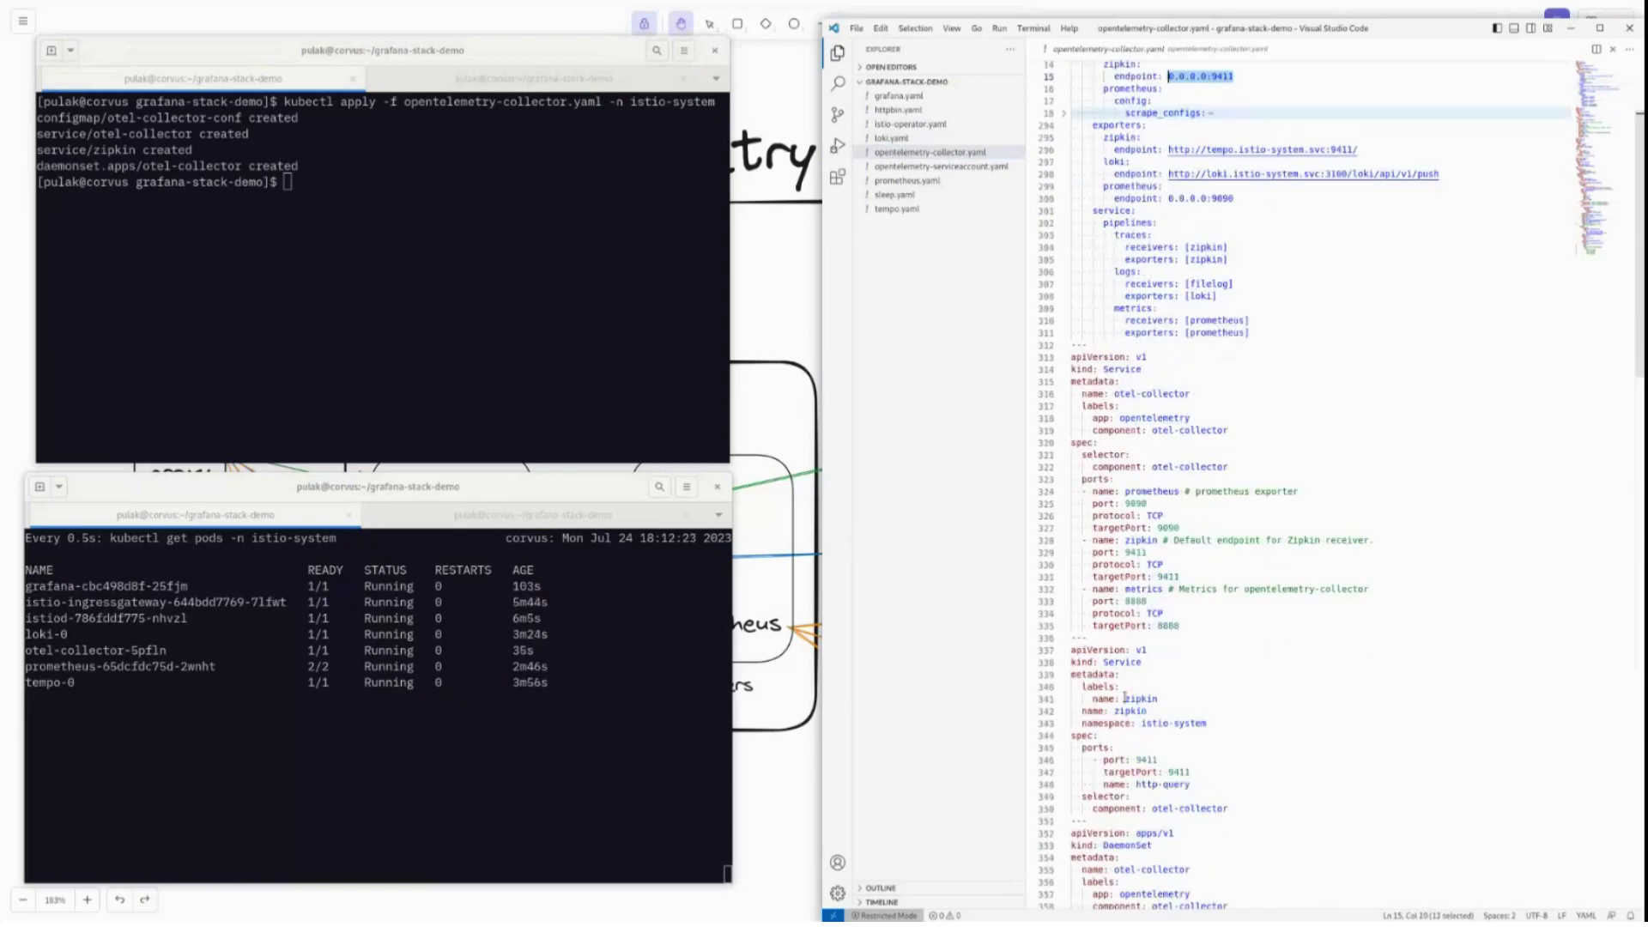
pyautogui.click(1136, 724)
pyautogui.hotkey('shift', 'End')
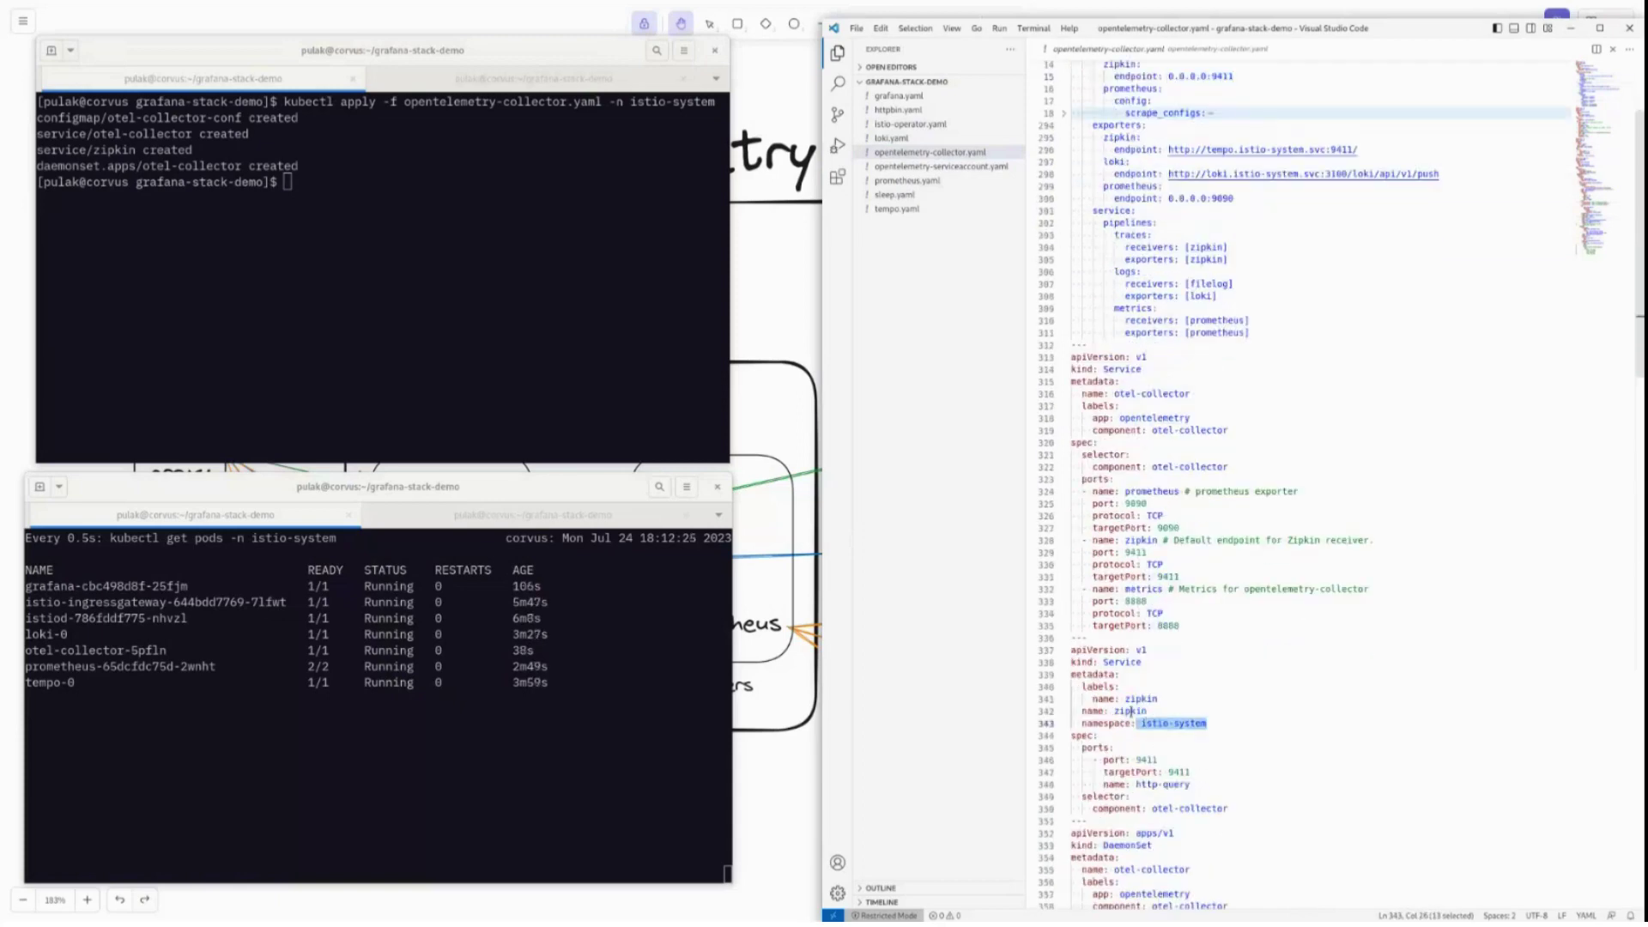
pyautogui.moveTo(1191, 772); pyautogui.dragTo(1136, 760)
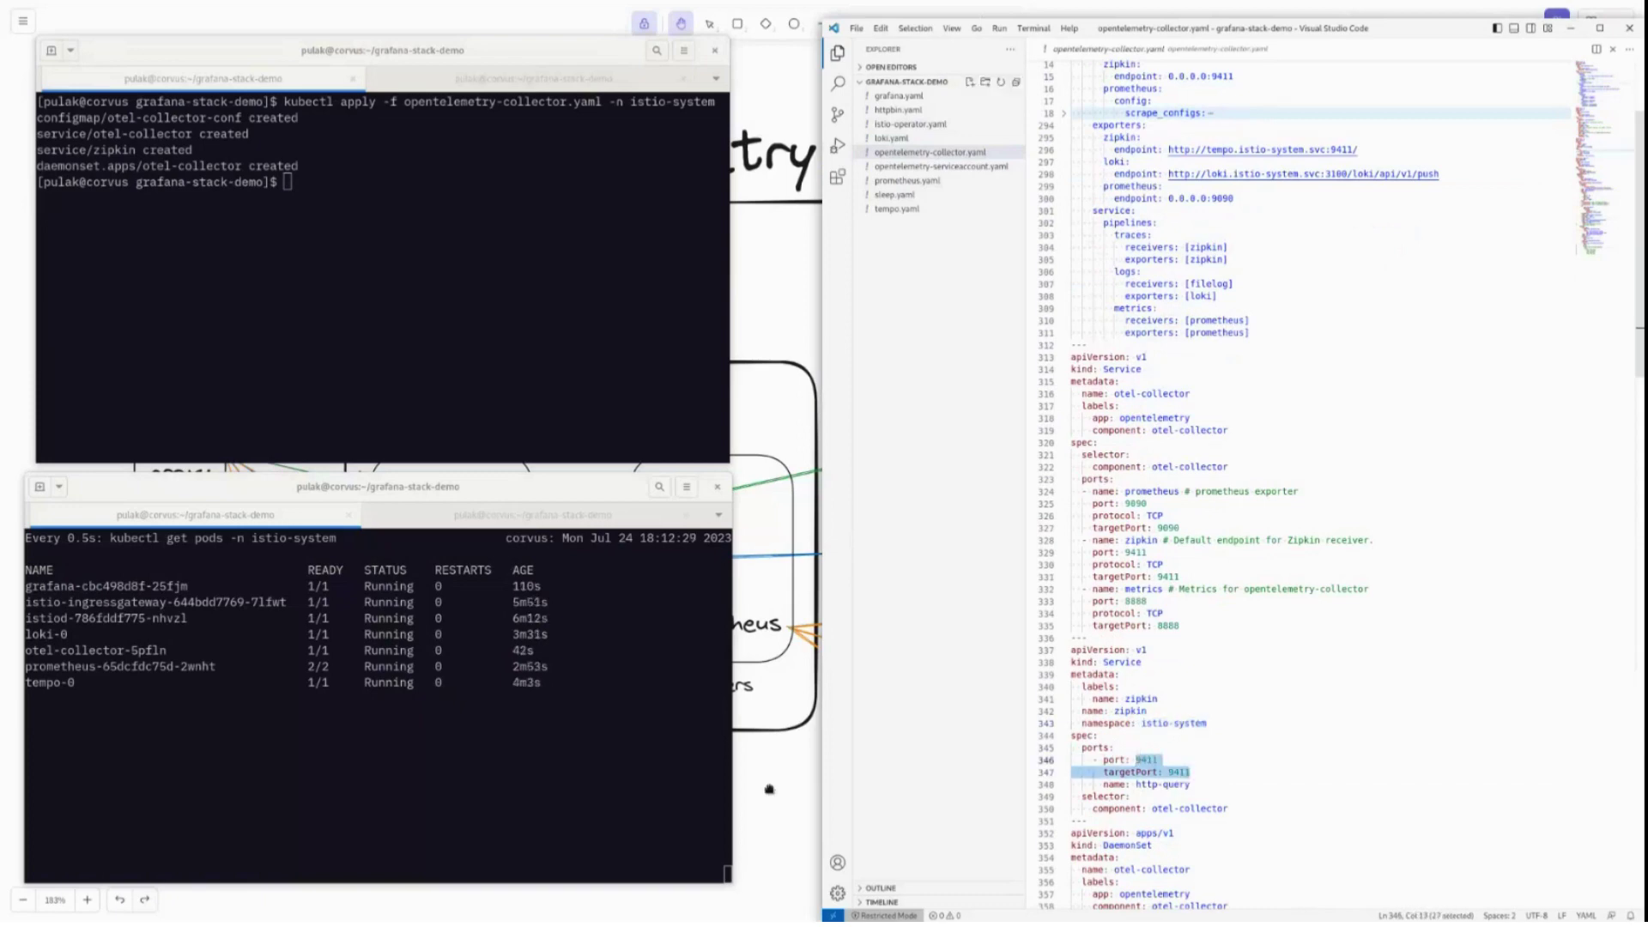
pyautogui.scroll(3, 1200, 747)
pyautogui.scroll(-3, 1187, 765)
pyautogui.press('Down')
pyautogui.press('Down')
pyautogui.press('Down')
pyautogui.press('Down')
pyautogui.scroll(5, 1285, 534)
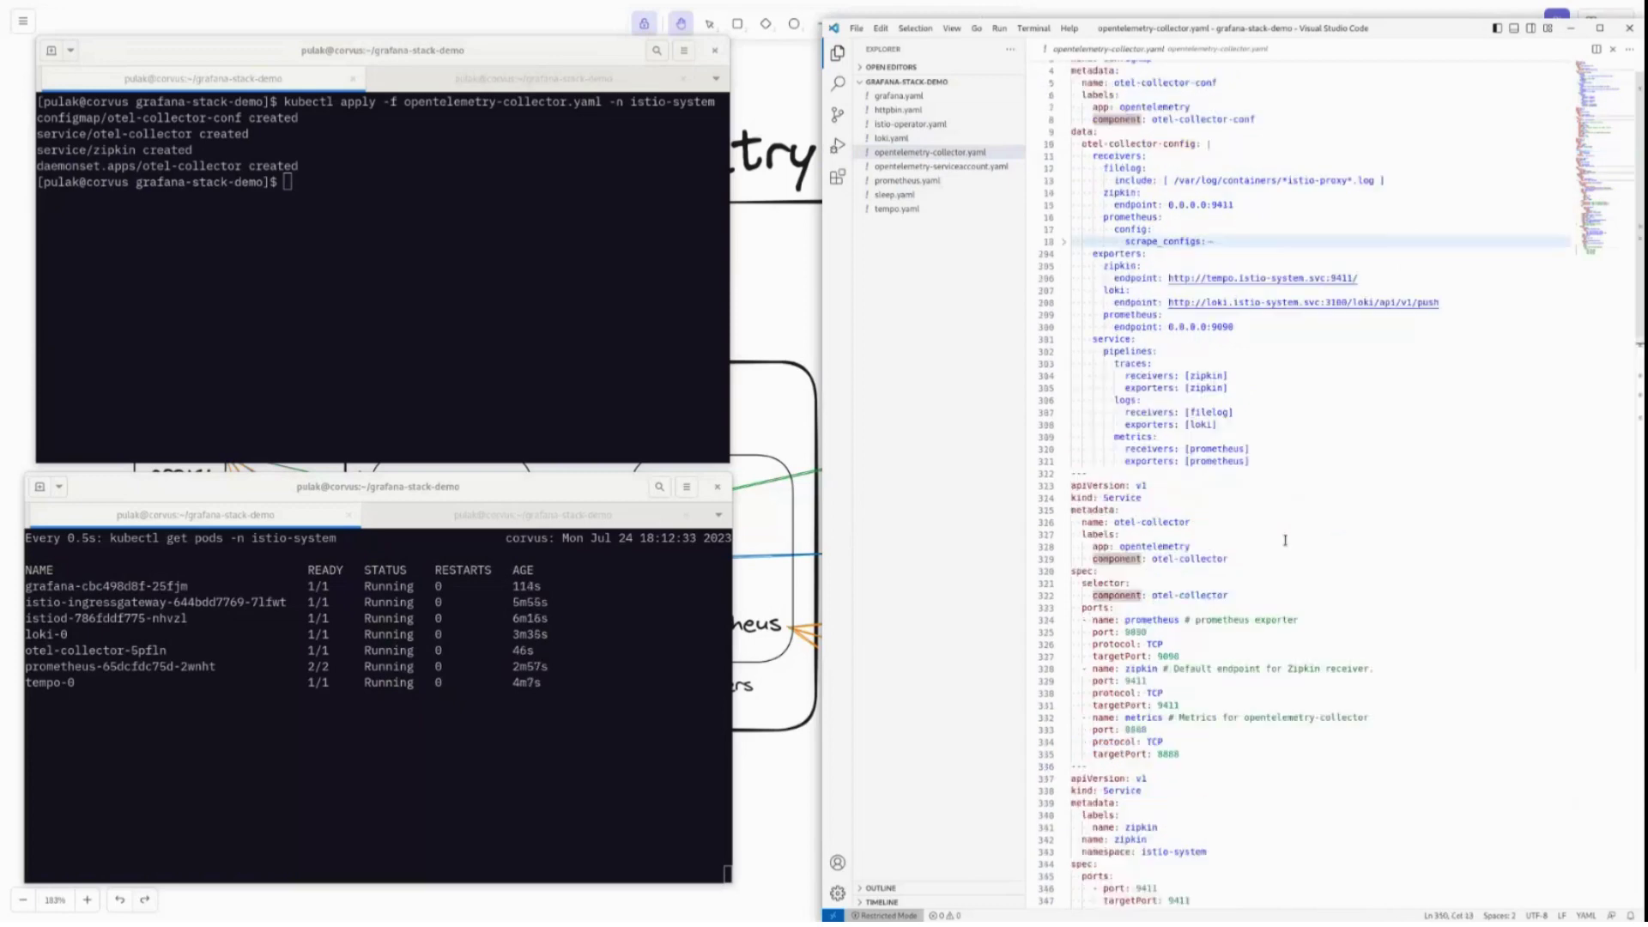
pyautogui.click(1156, 249)
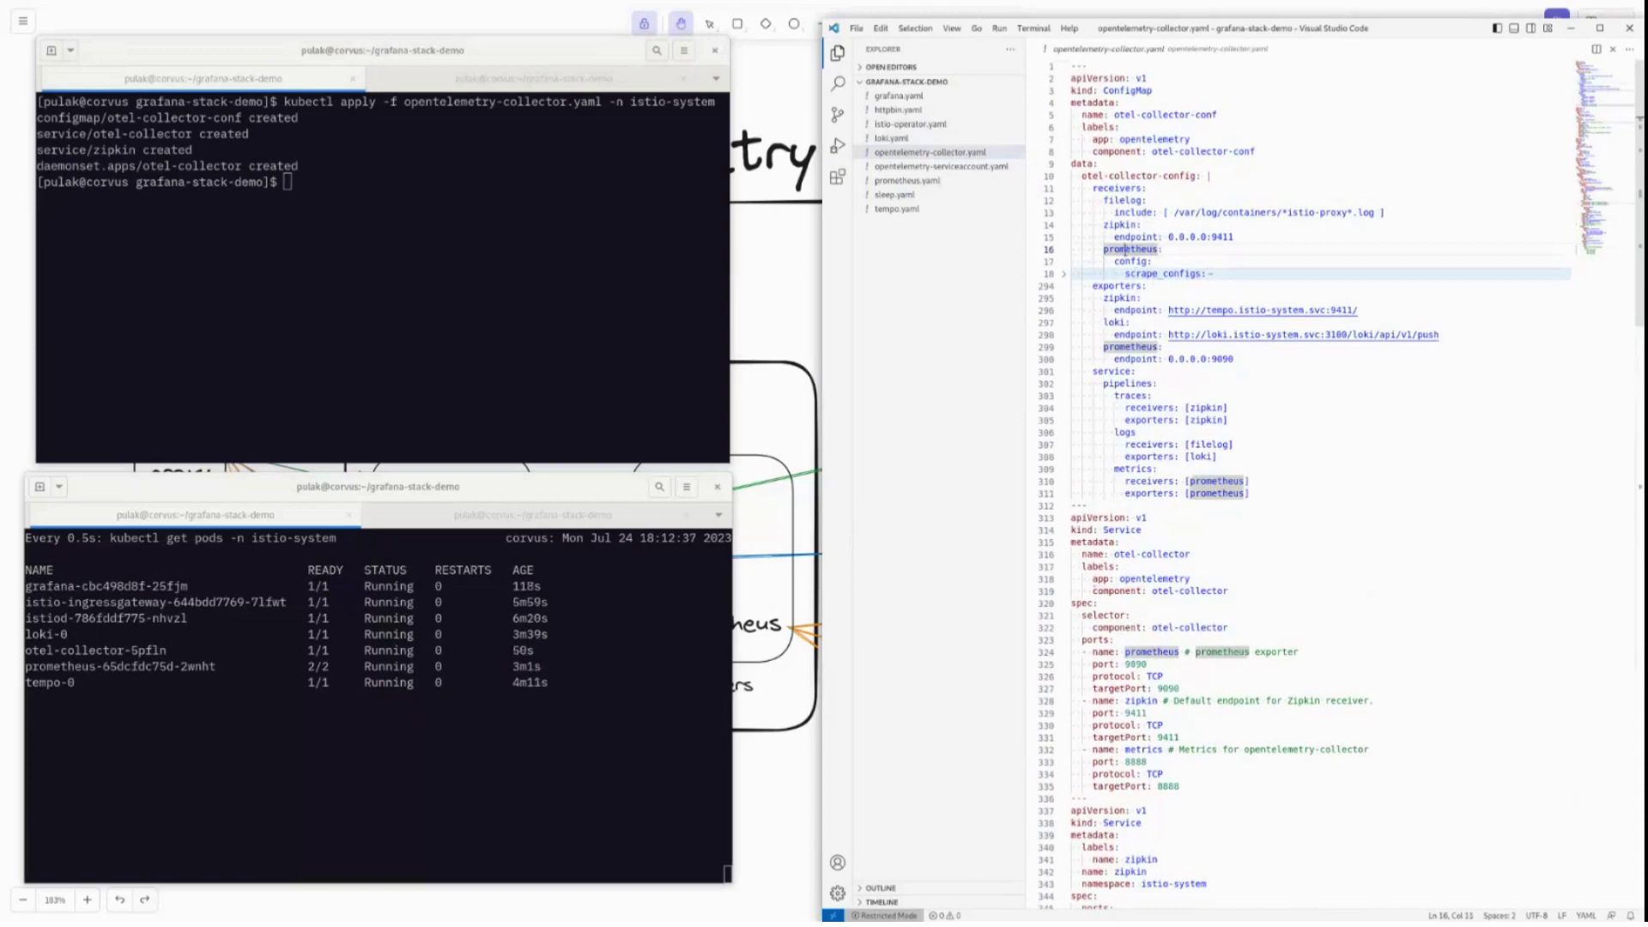
# Expand the Prometheus scrape_configs block and scroll through its scrape jobs.
pyautogui.click(1142, 261)
pyautogui.click(1208, 273)
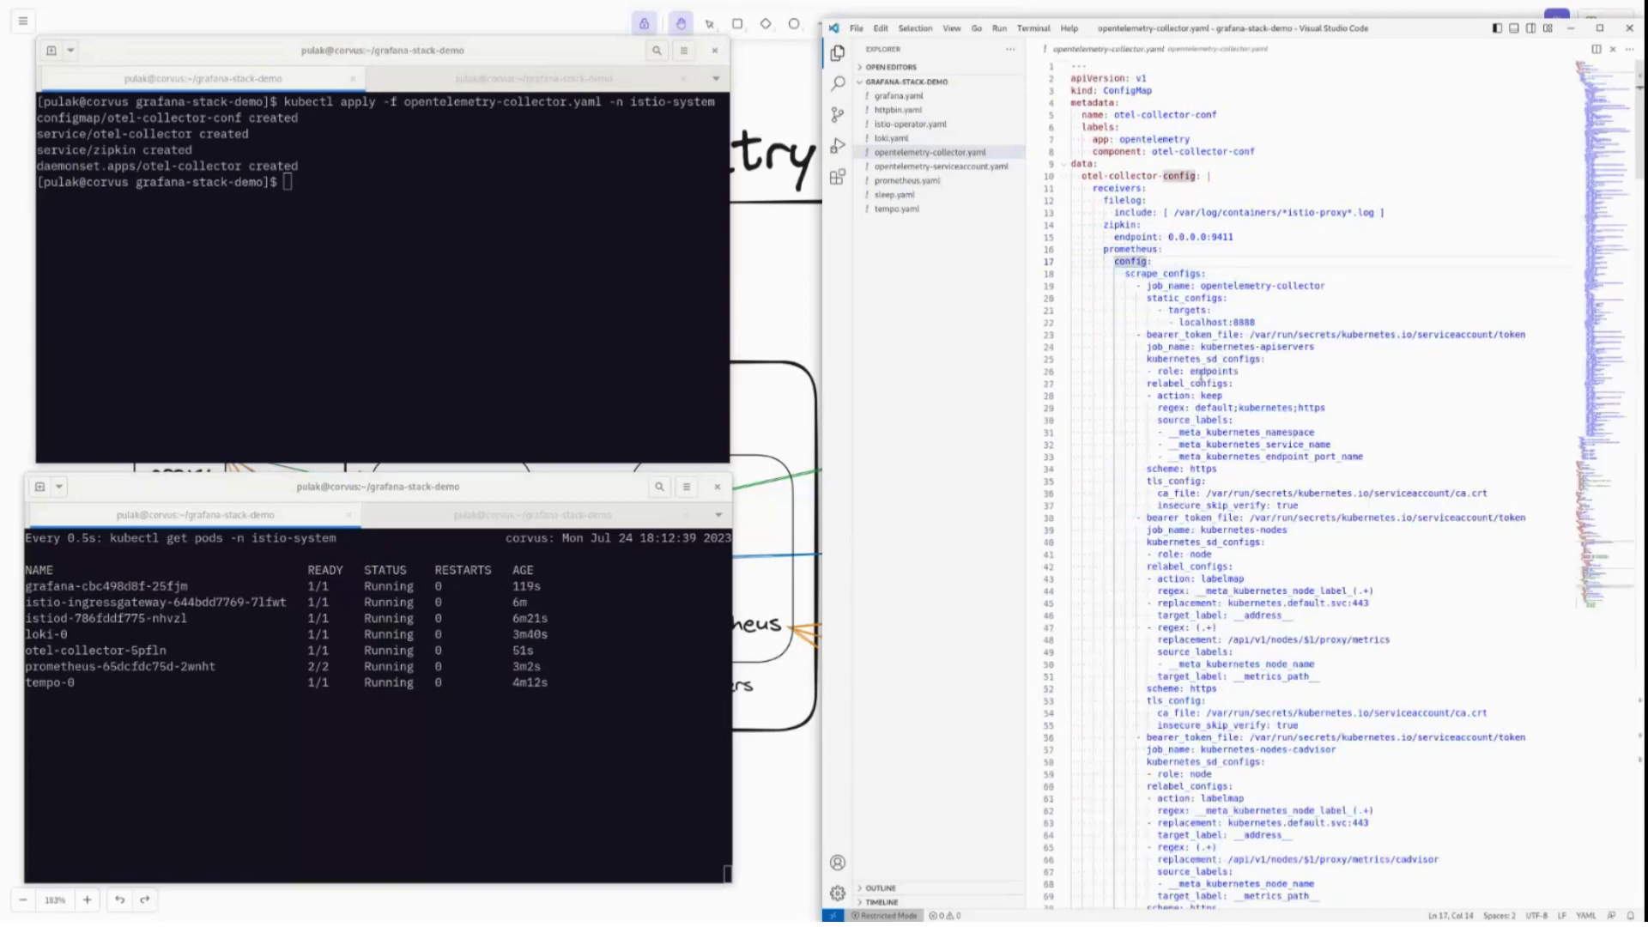
pyautogui.scroll(-3, 1271, 275)
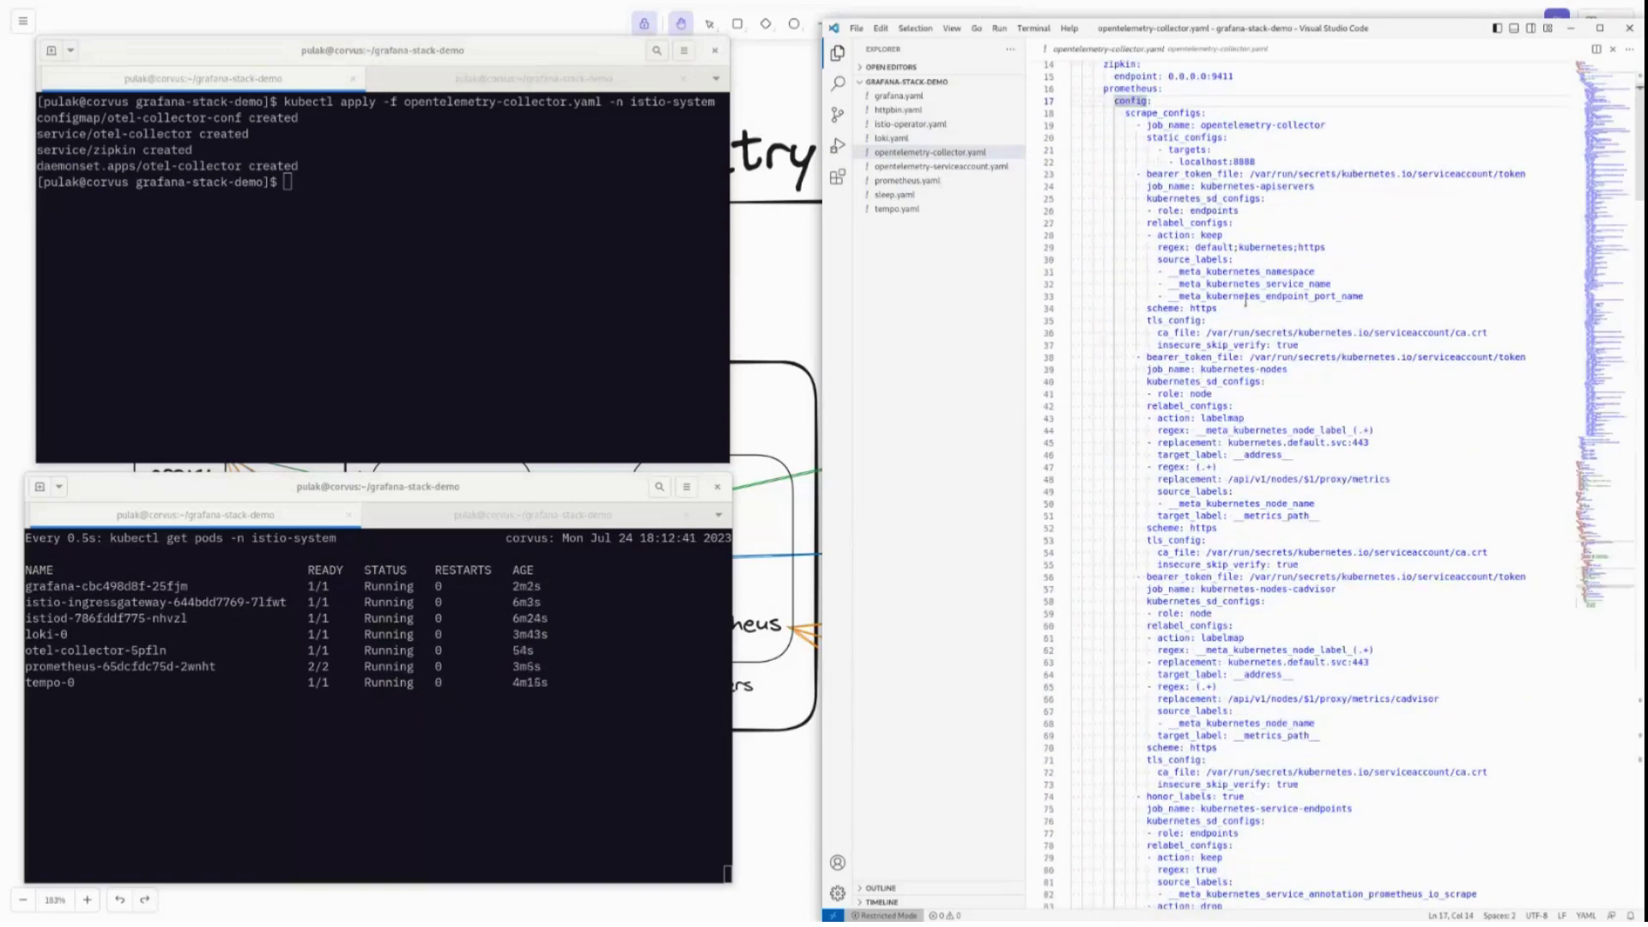
pyautogui.scroll(-3, 1246, 301)
pyautogui.scroll(-7, 1333, 112)
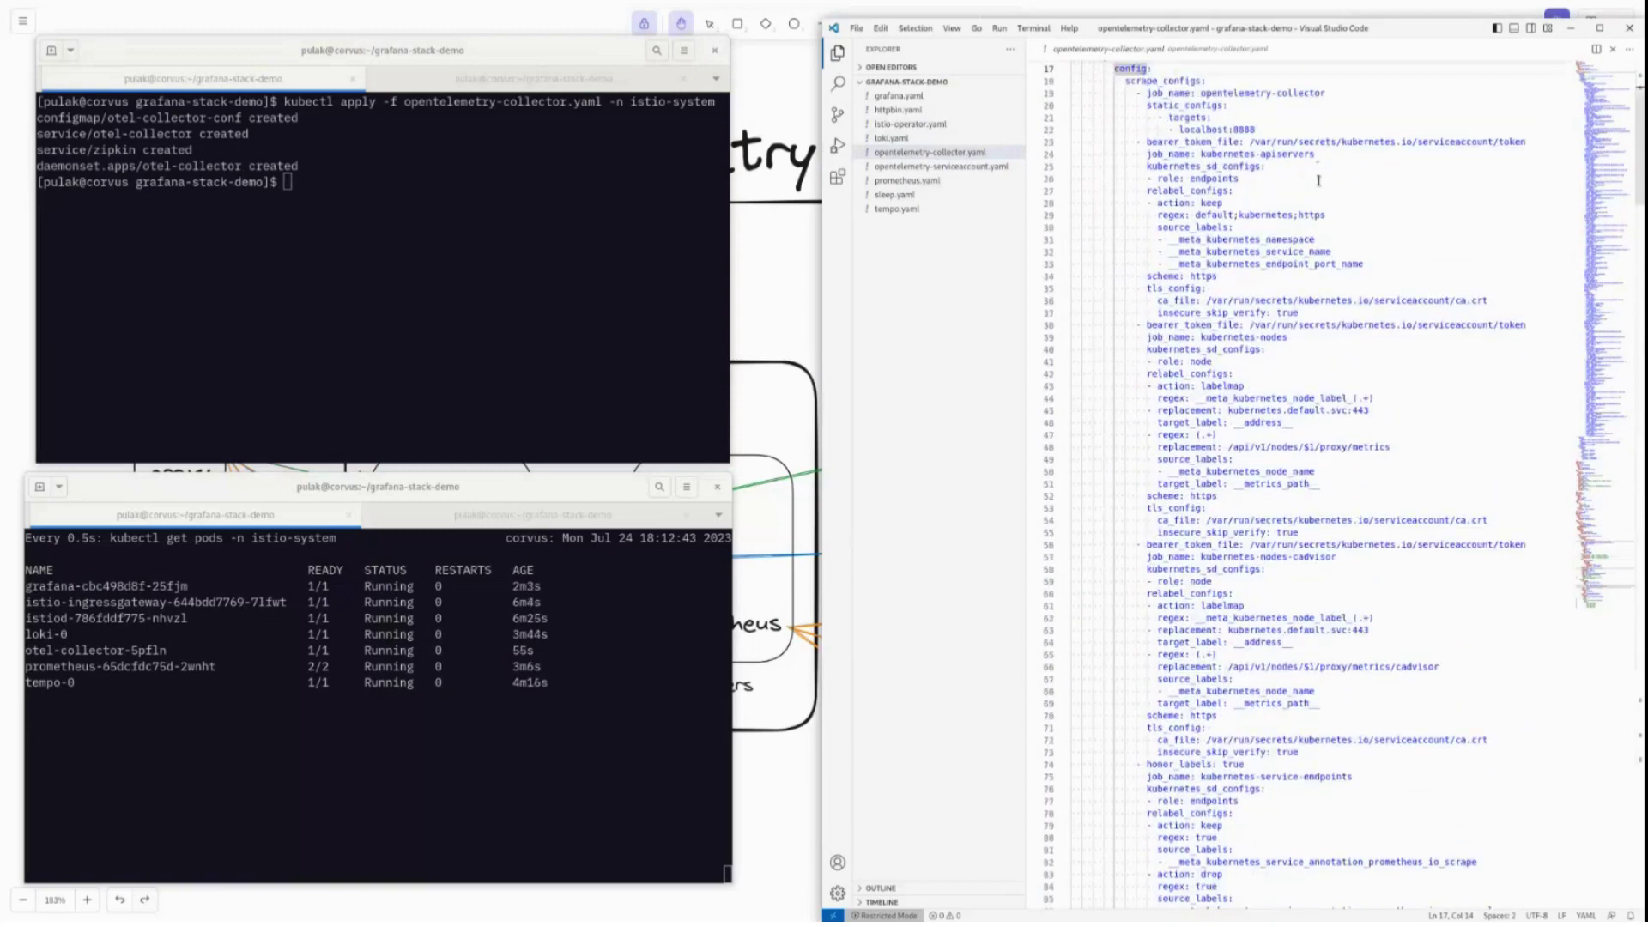
pyautogui.scroll(-3, 1308, 157)
pyautogui.click(1315, 144)
pyautogui.scroll(13, 1315, 141)
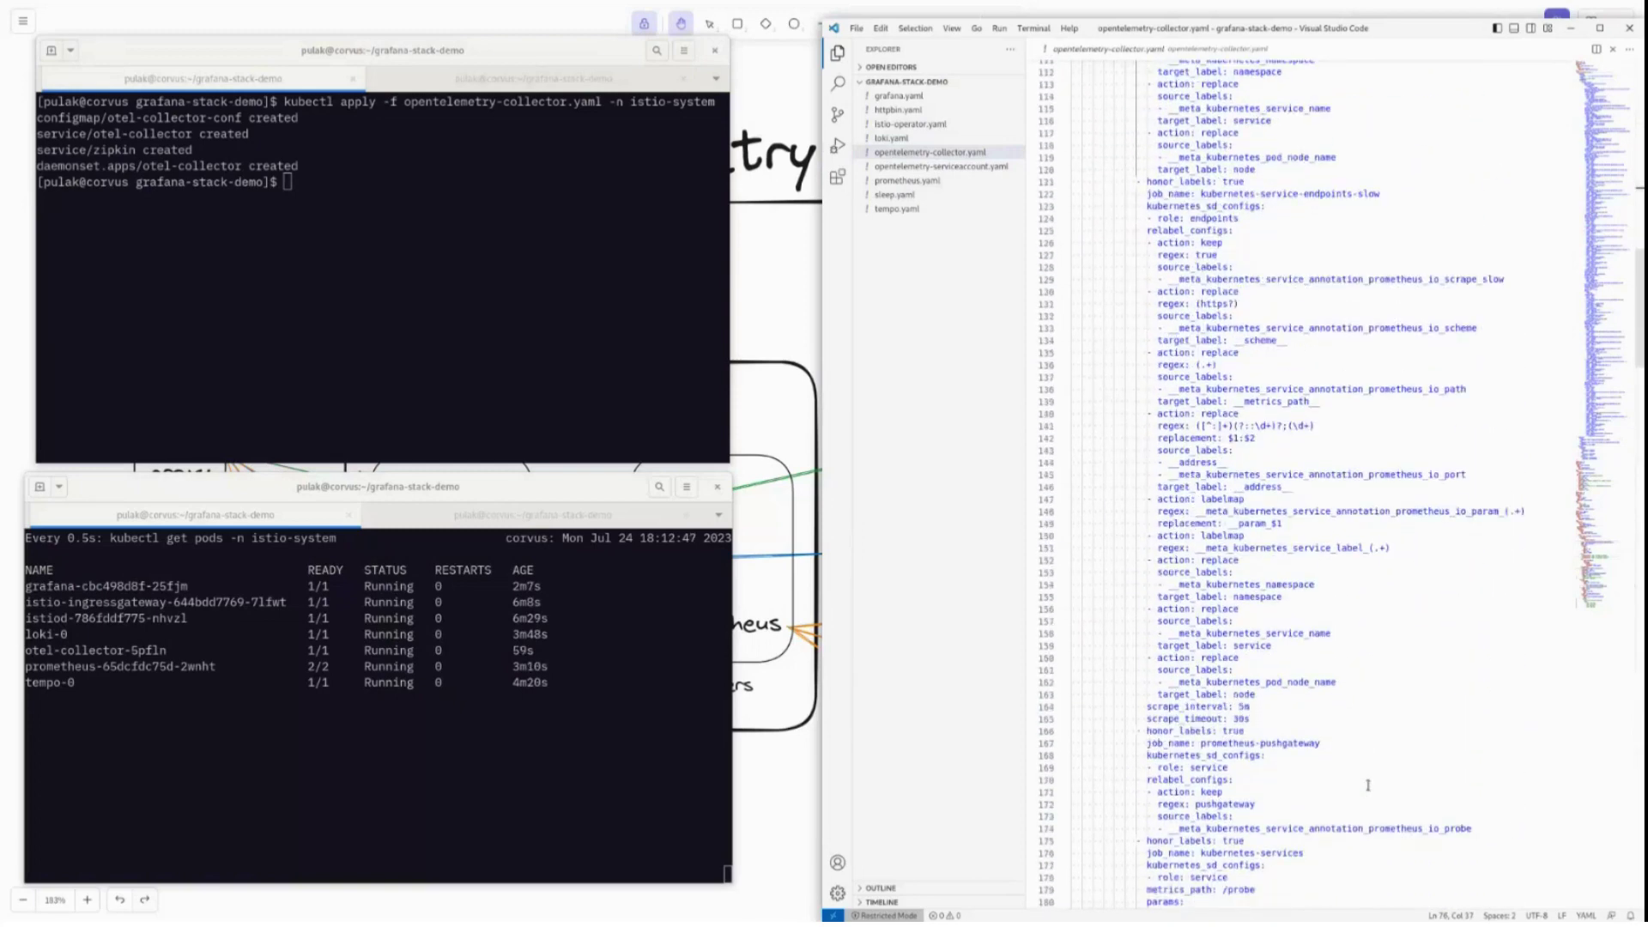
pyautogui.scroll(3, 1368, 785)
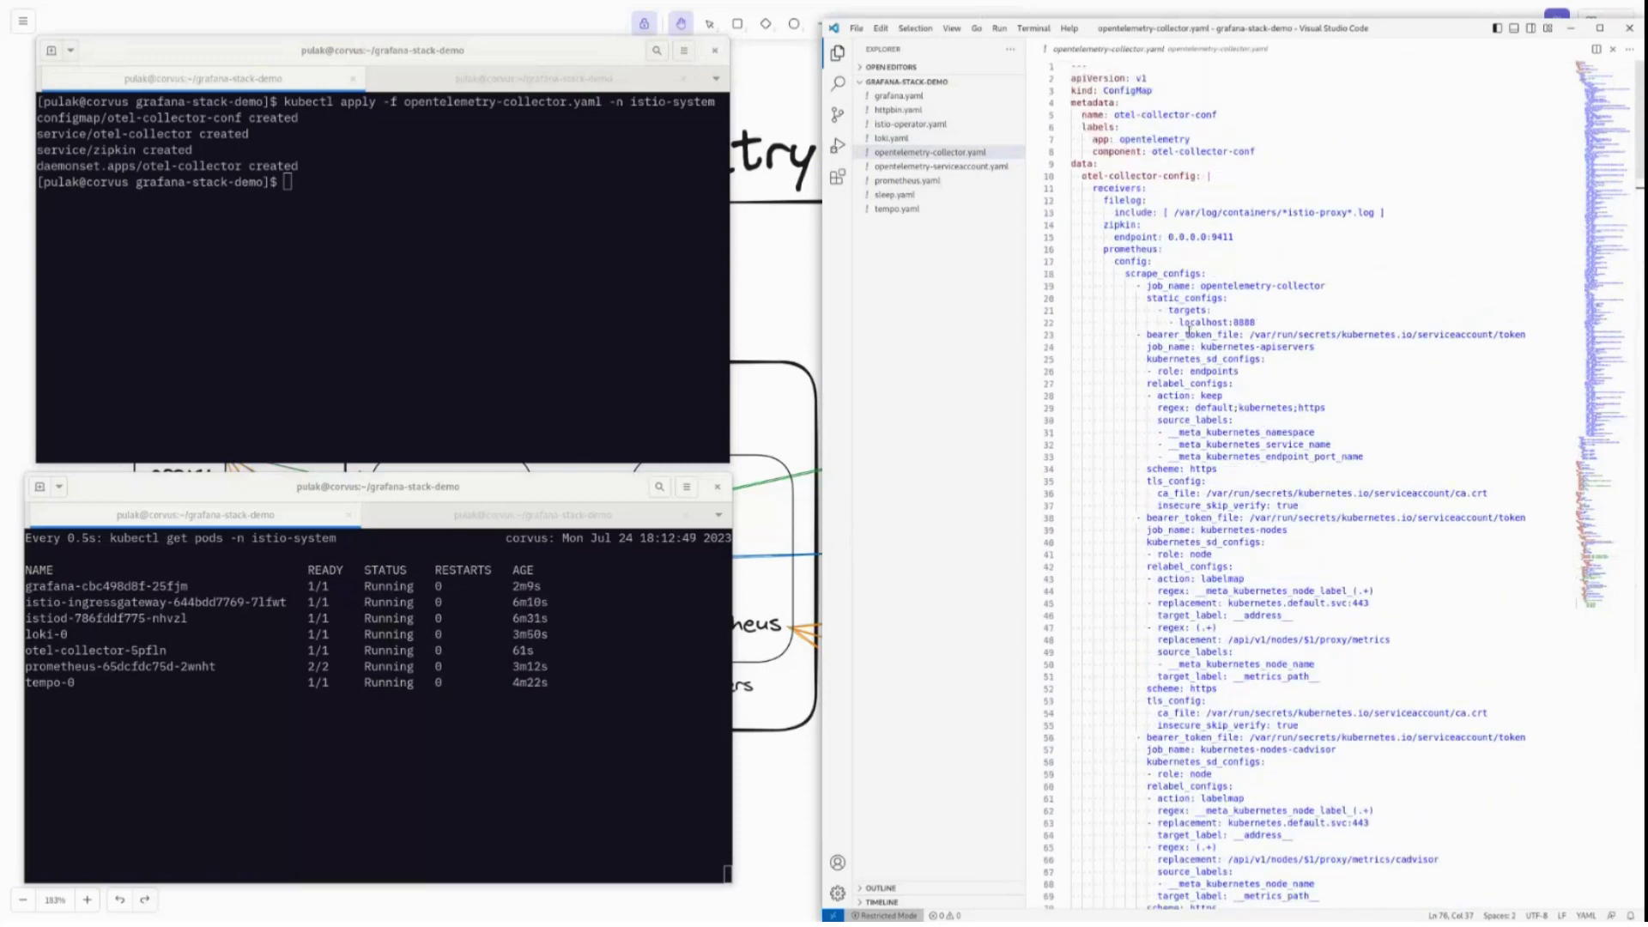
# Fold the opentelemetry-collector job and whole scrape_configs block, then select prometheus receiver lines 16–18.
pyautogui.moveTo(1275, 318); pyautogui.dragTo(1146, 286)
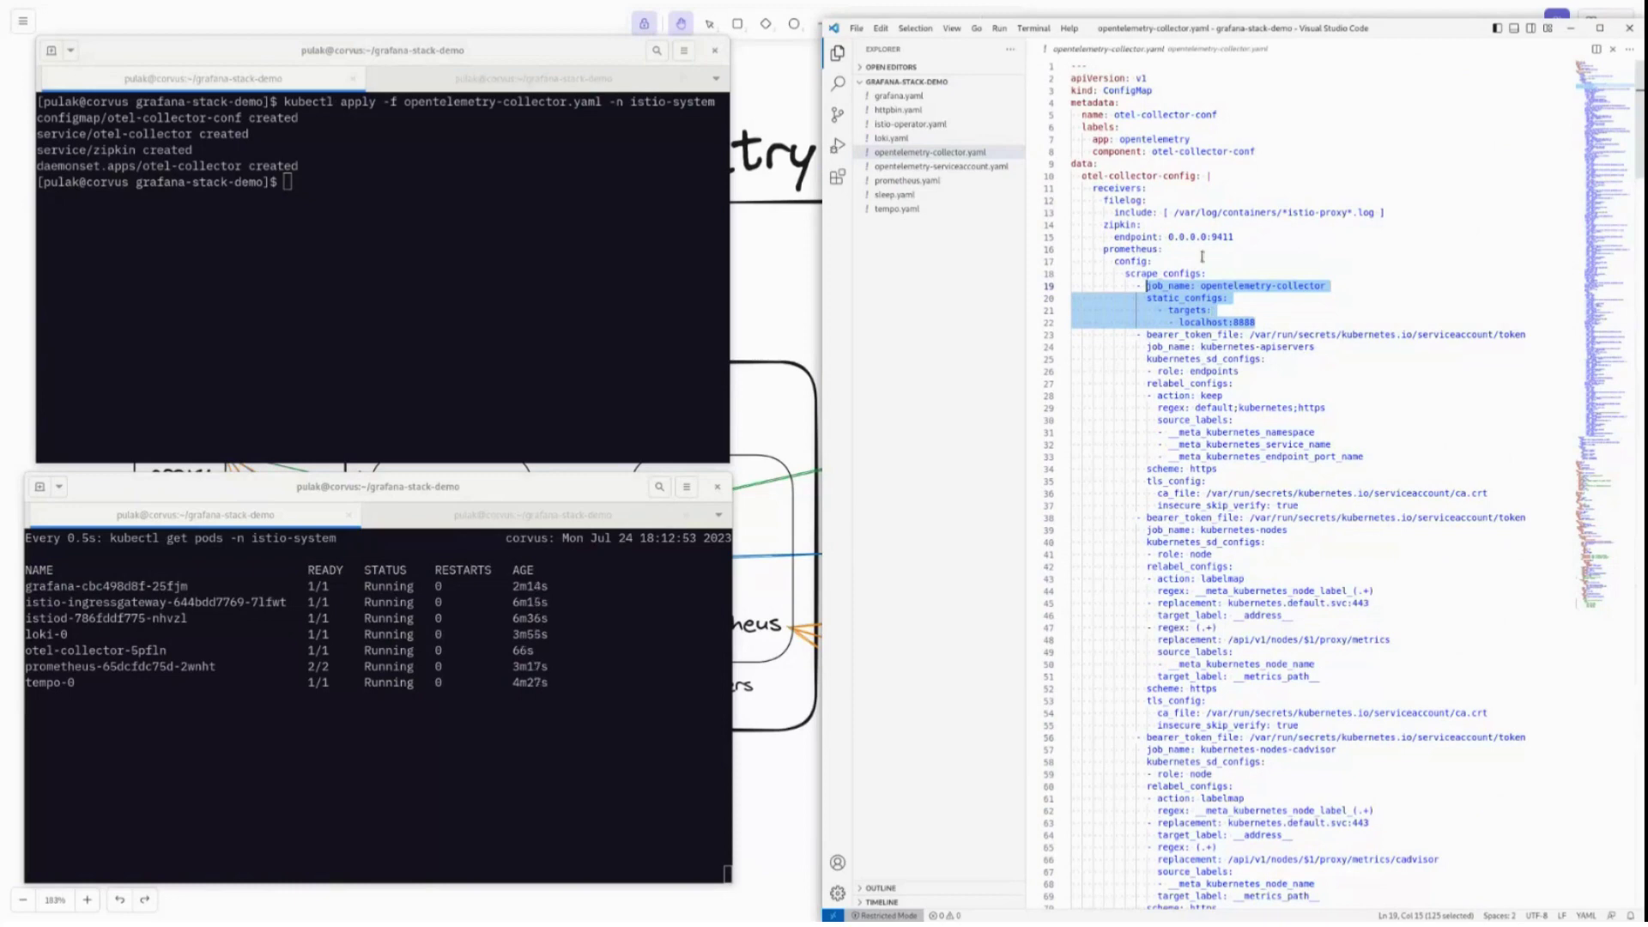
pyautogui.click(1064, 286)
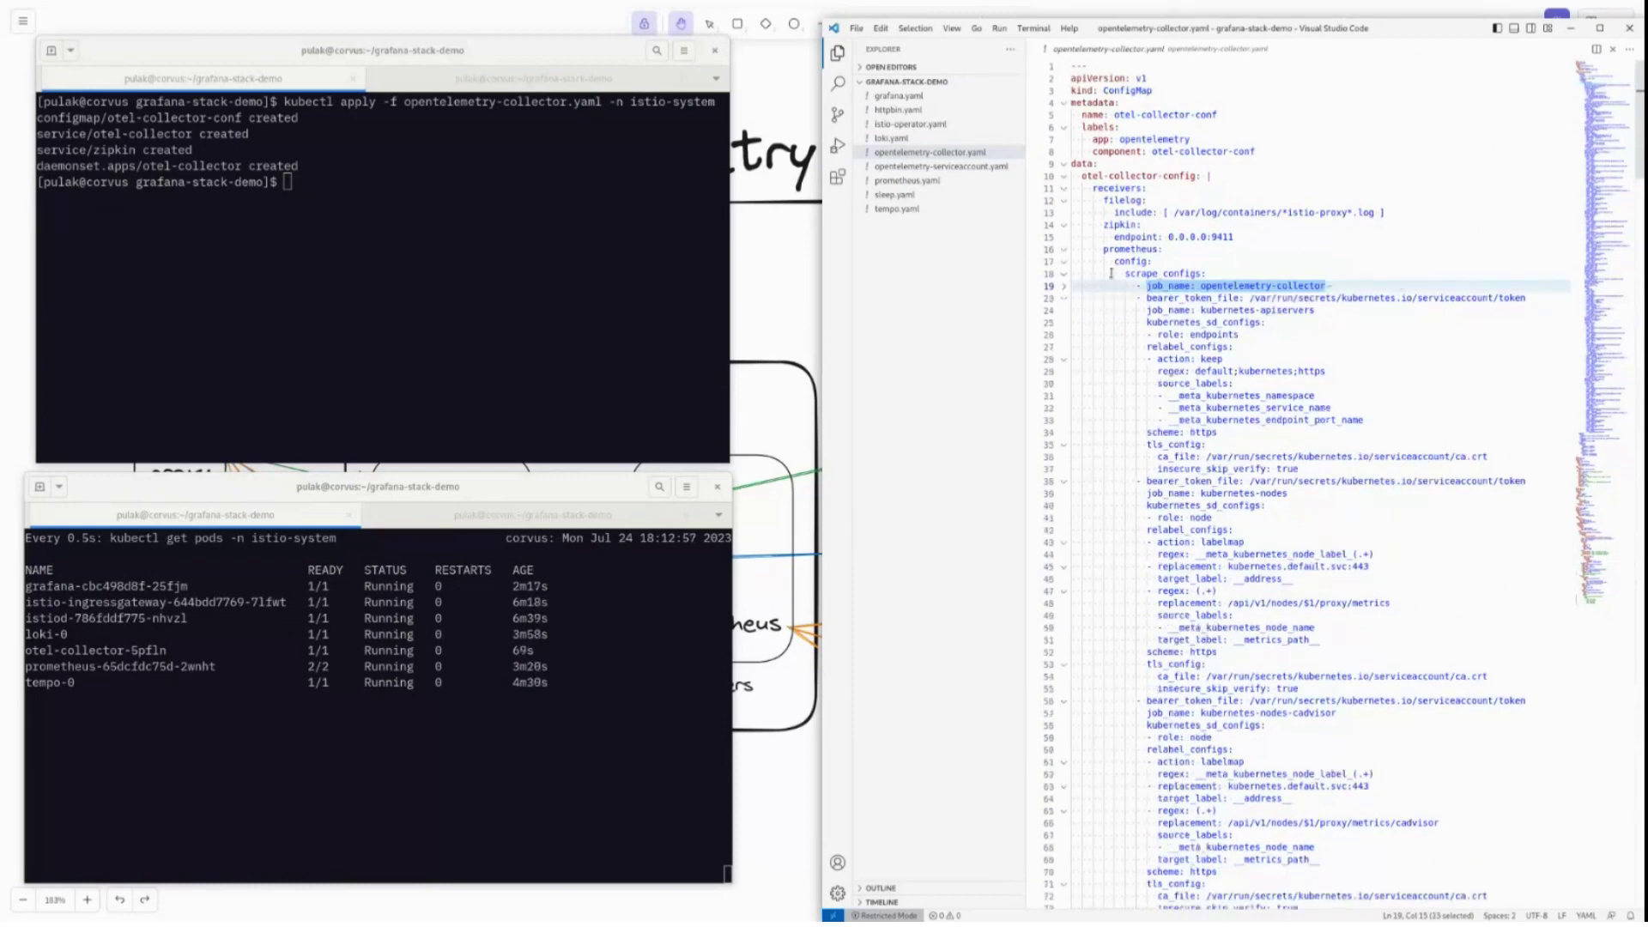
pyautogui.click(1064, 273)
pyautogui.moveTo(1227, 275); pyautogui.dragTo(1102, 251)
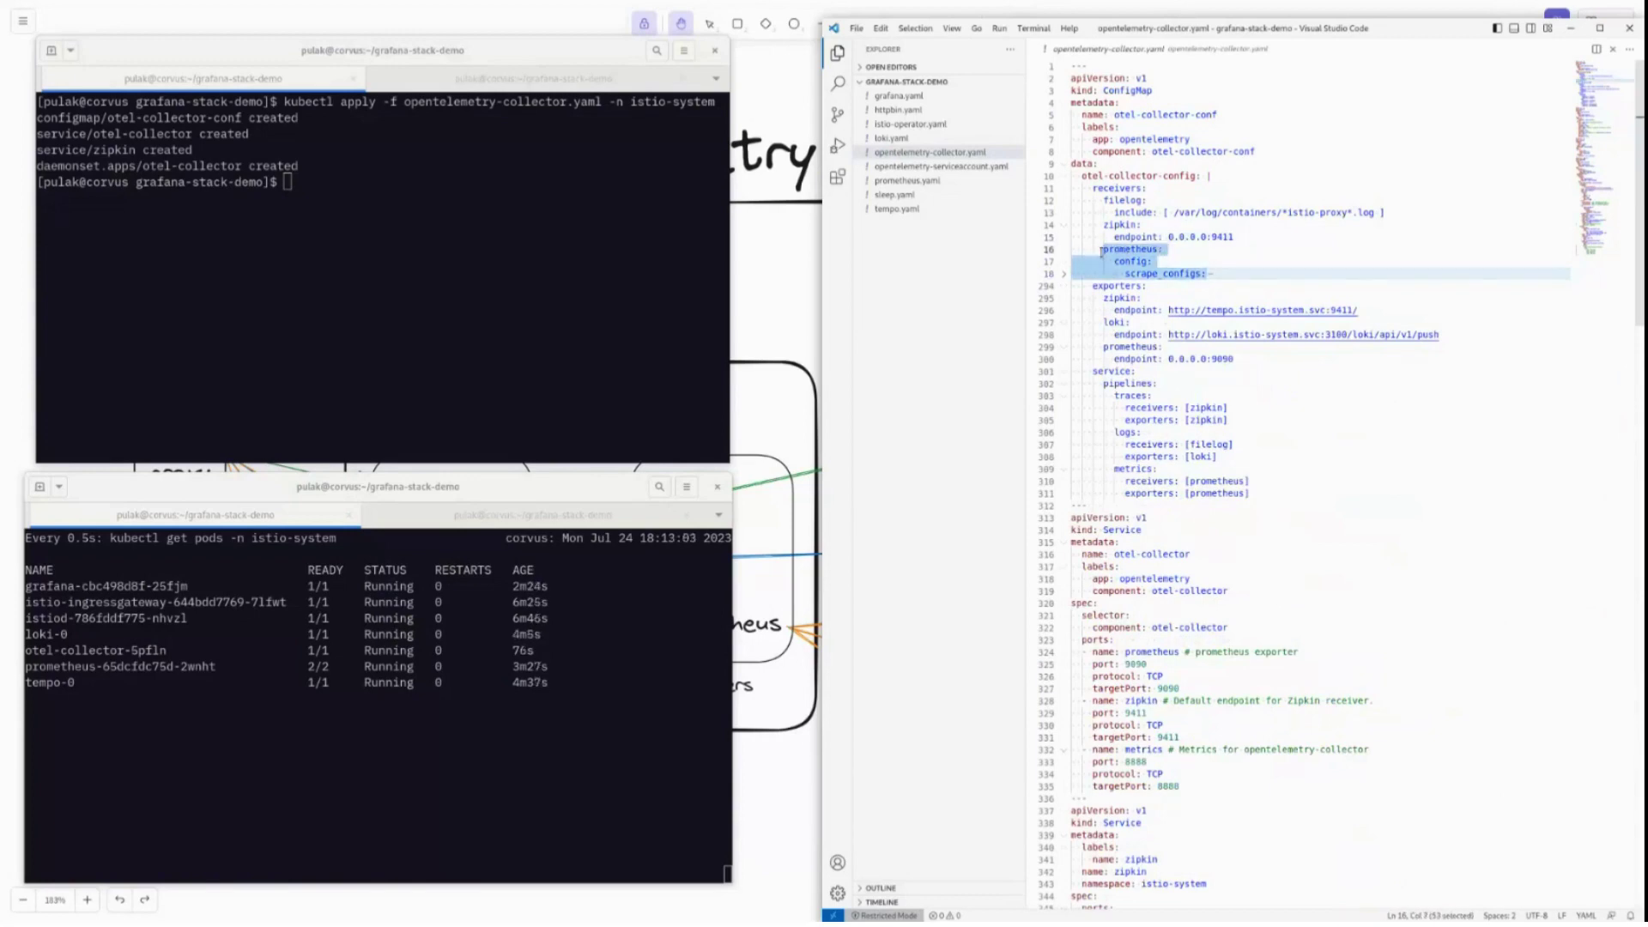
pyautogui.click(1125, 287)
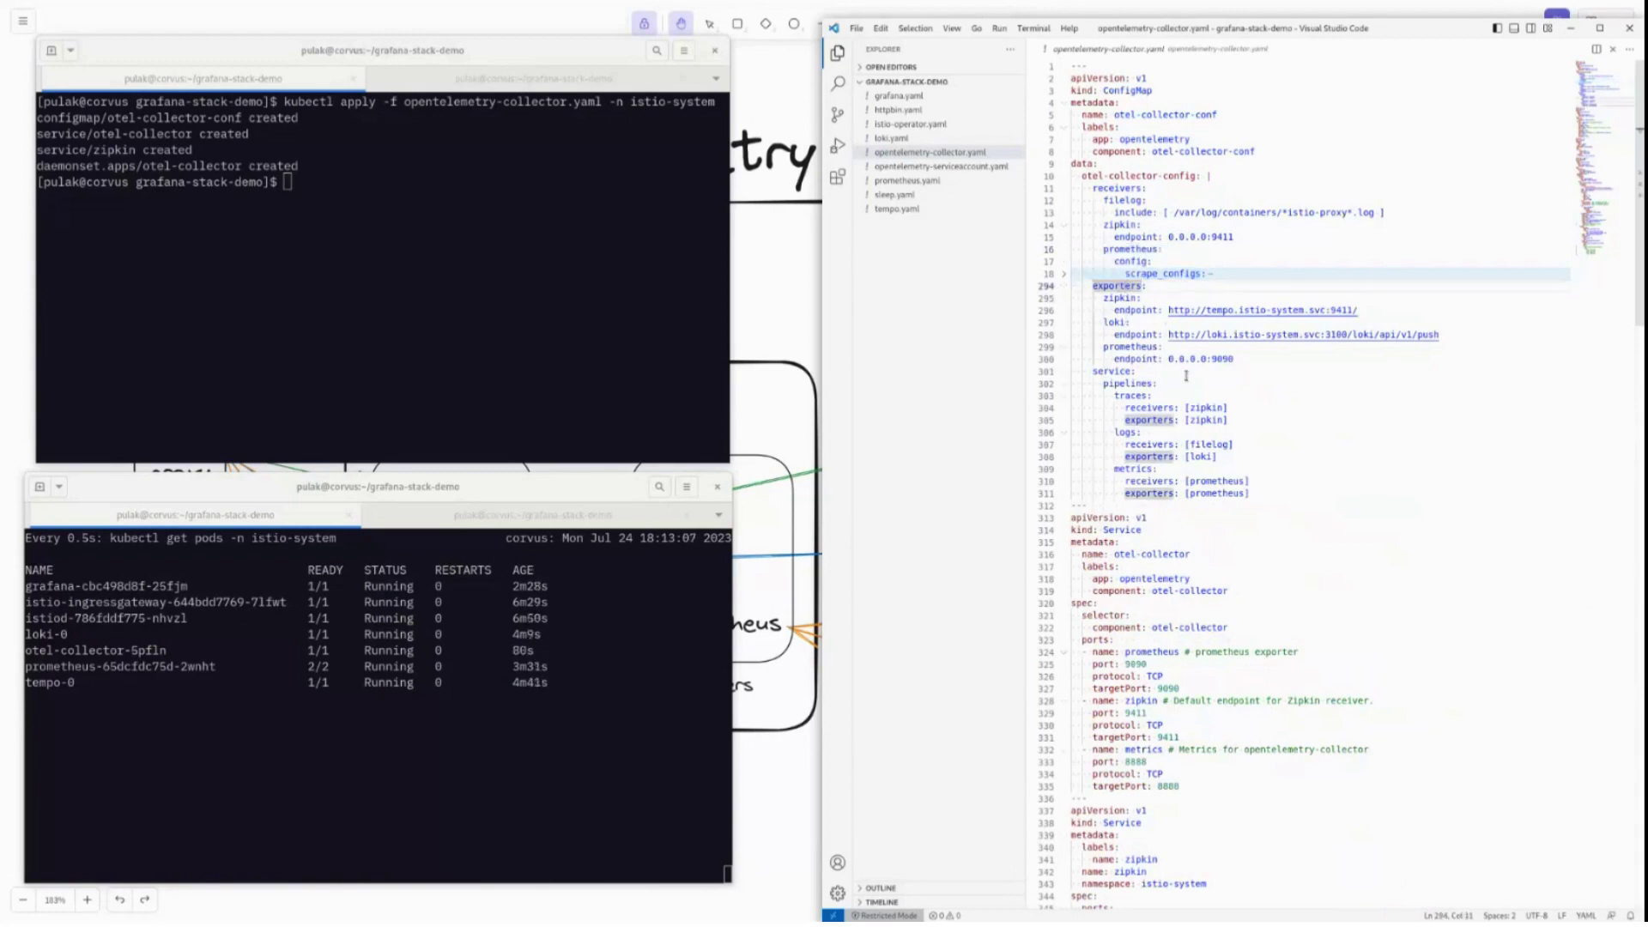
pyautogui.click(1131, 299)
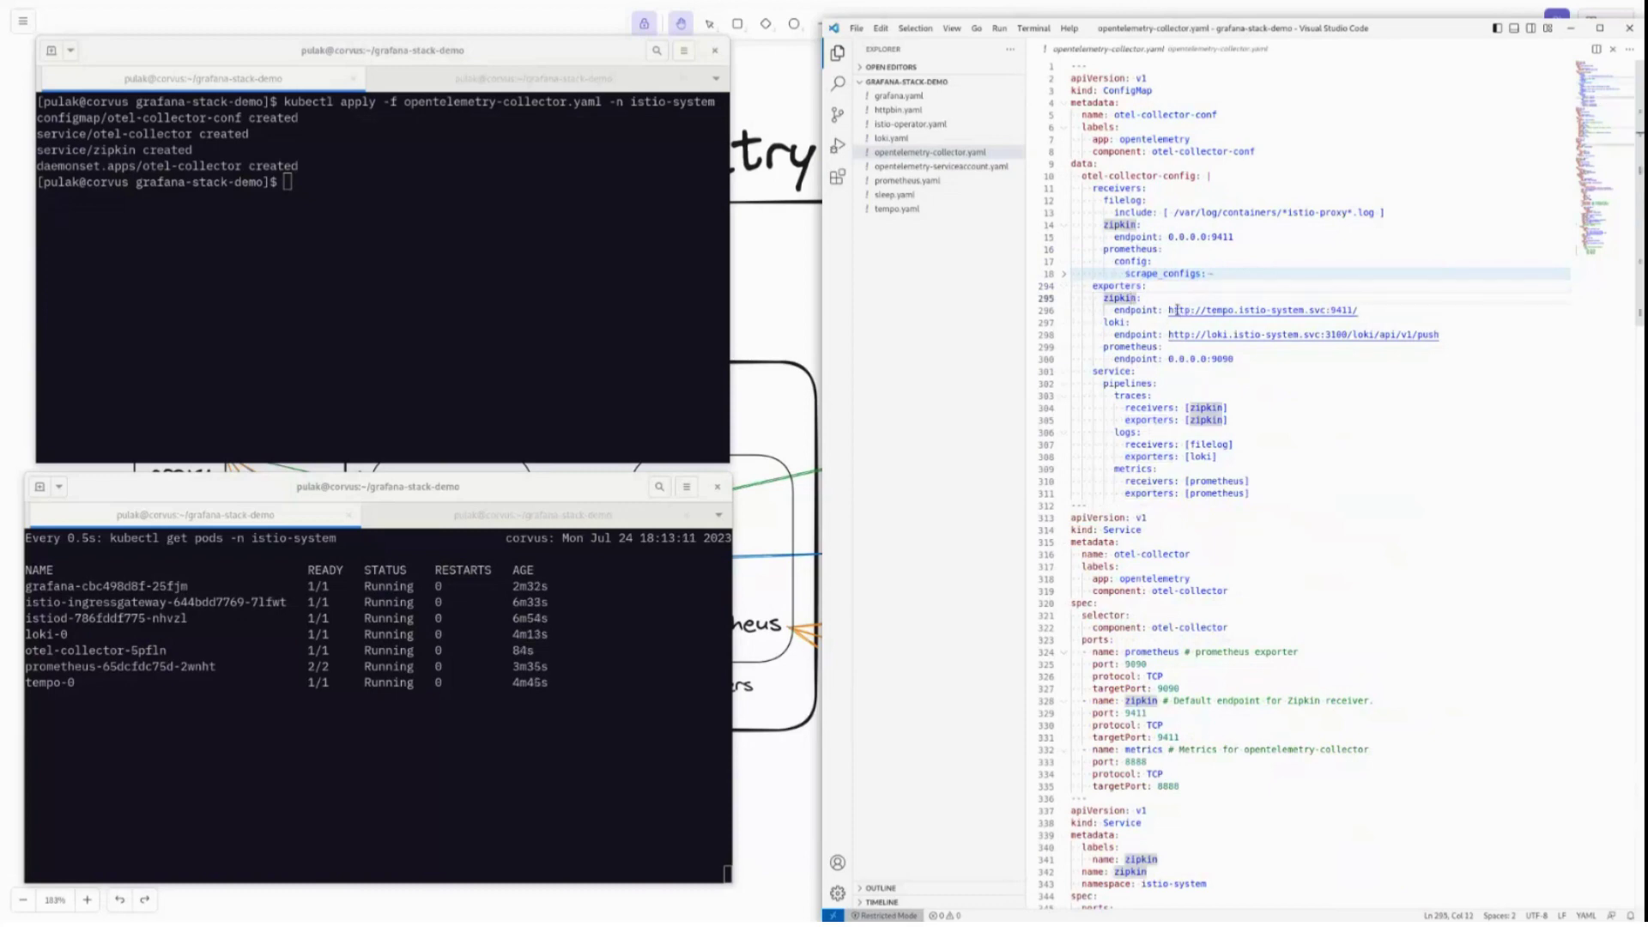
pyautogui.click(1176, 307)
pyautogui.moveTo(1179, 308); pyautogui.dragTo(1366, 313)
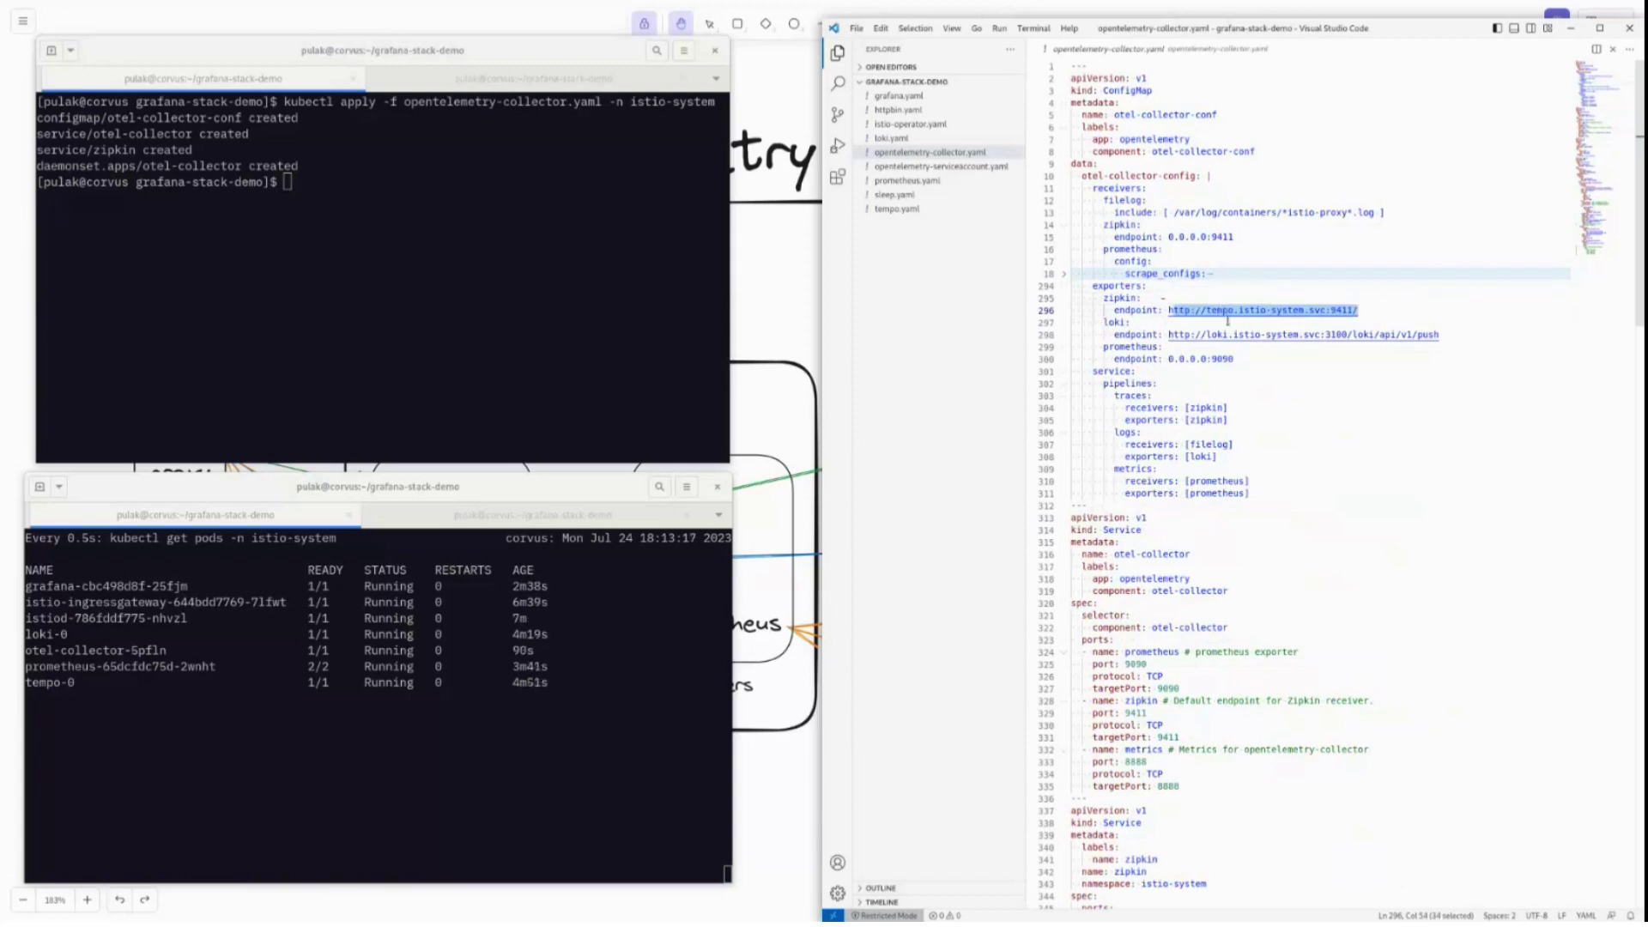
pyautogui.click(1364, 335)
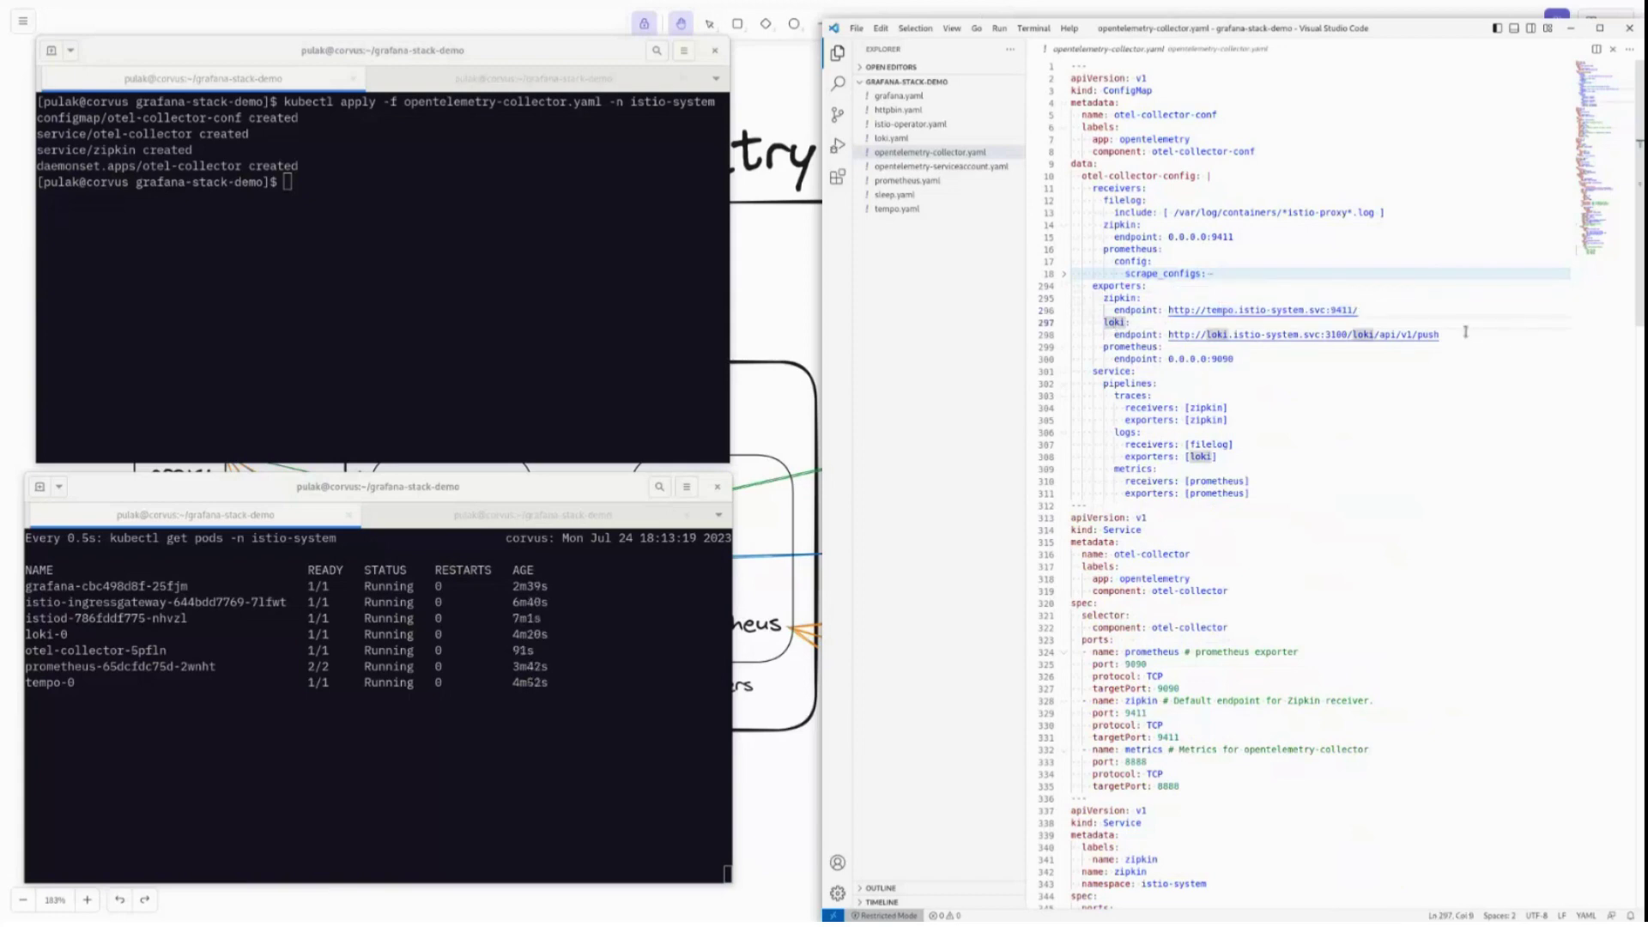
pyautogui.moveTo(1473, 336); pyautogui.dragTo(1352, 334)
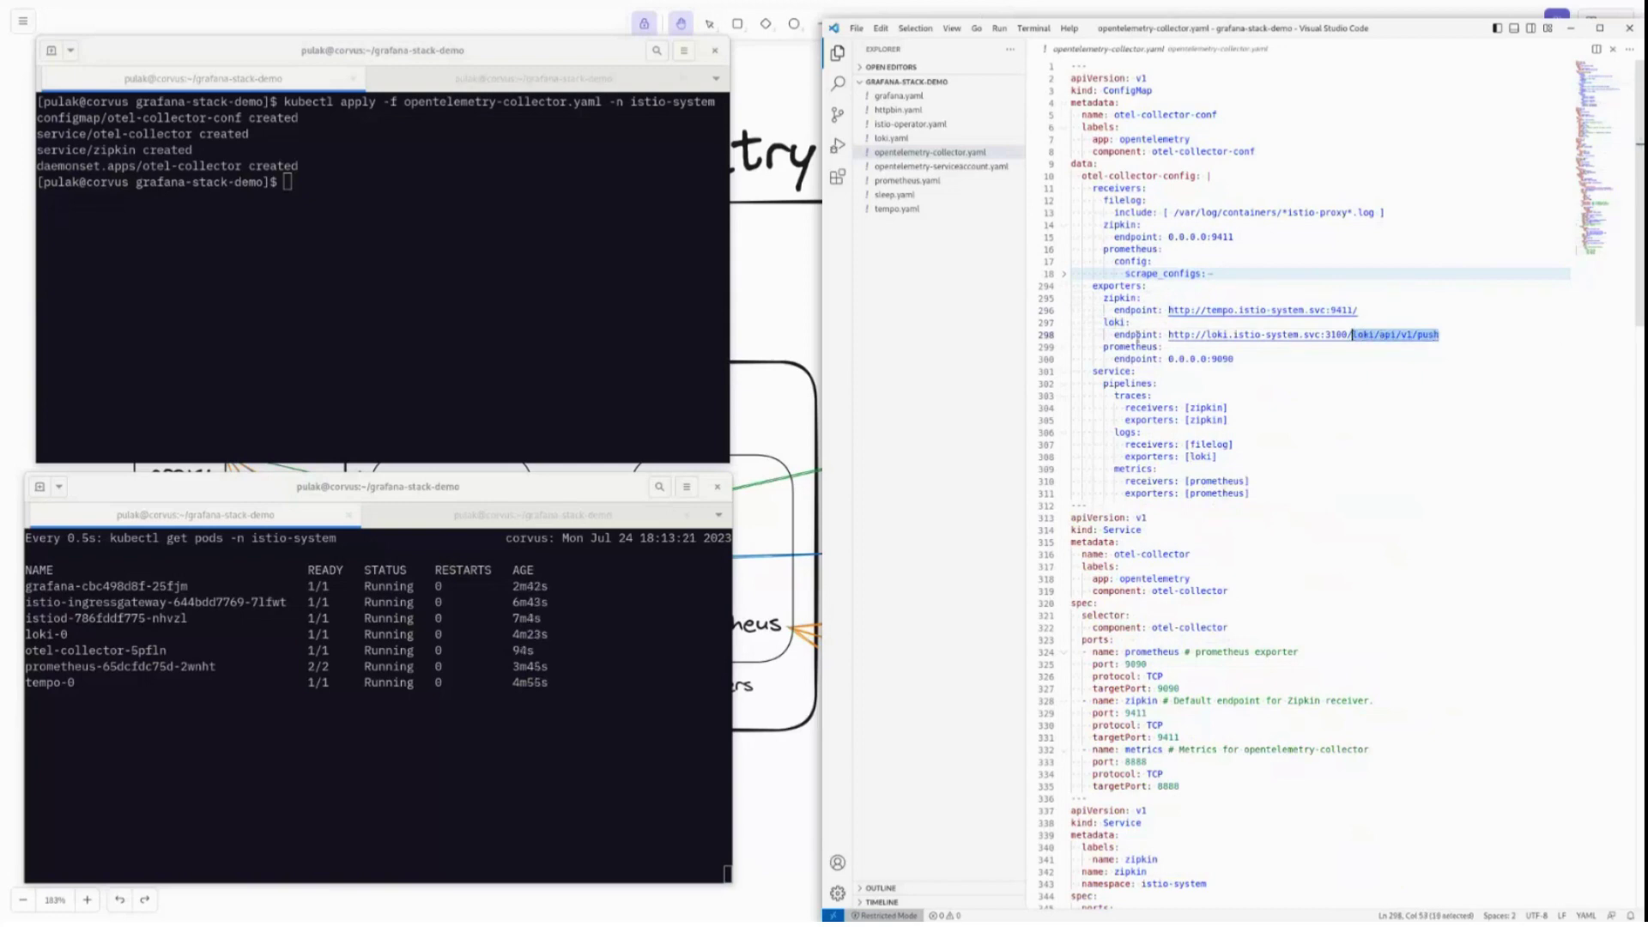
pyautogui.click(1155, 347)
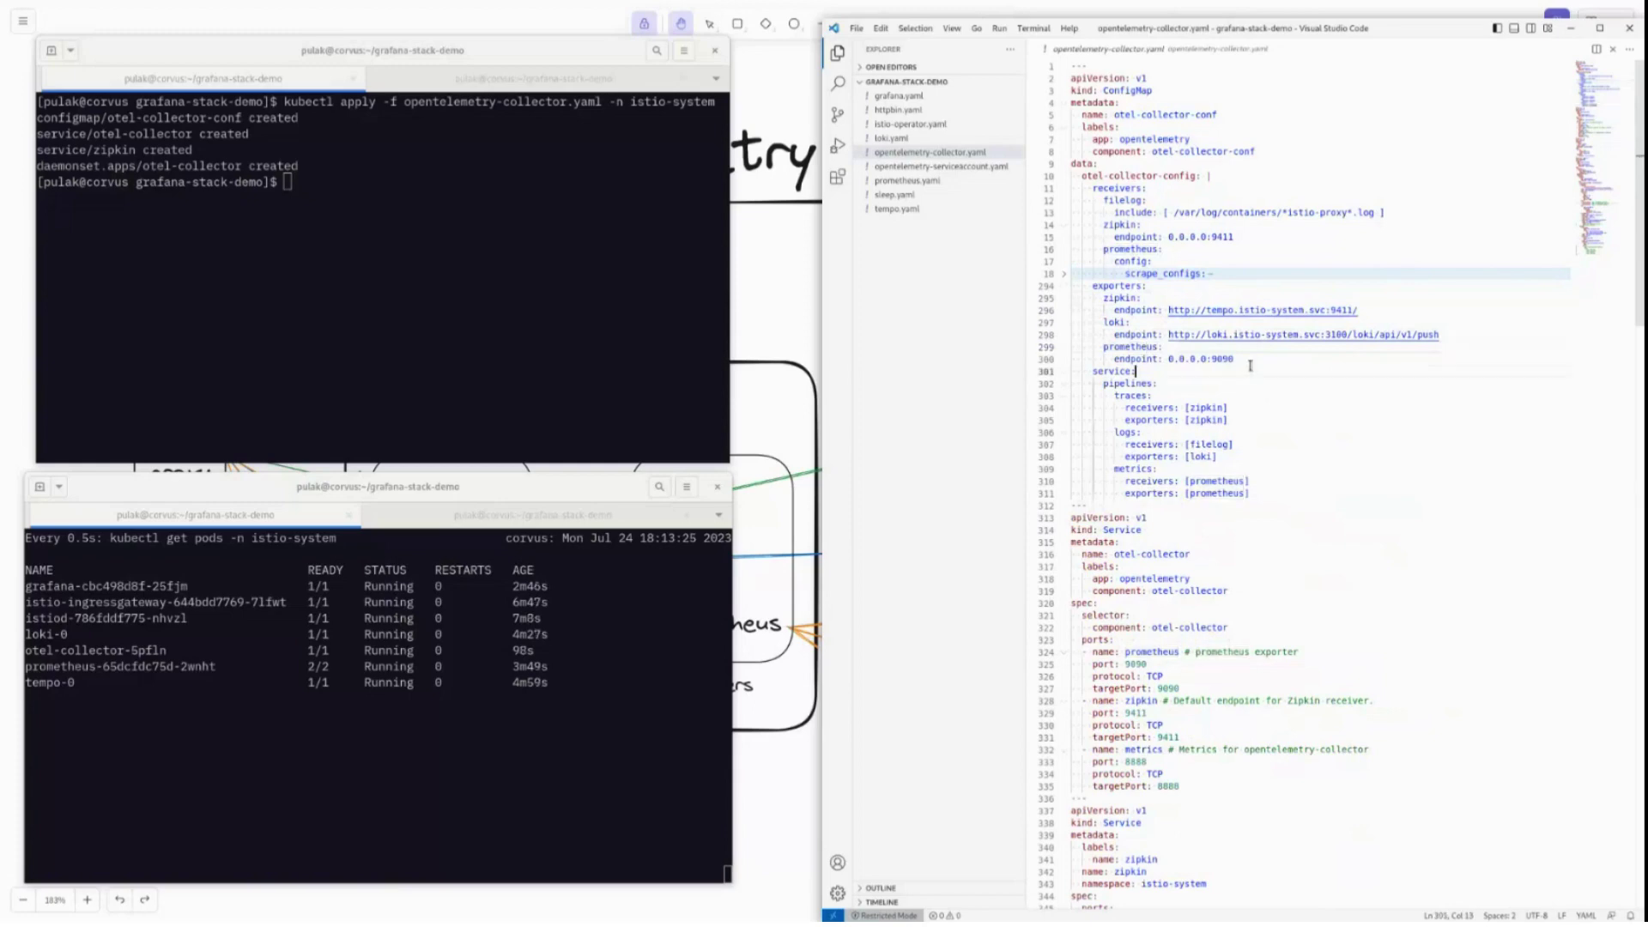
pyautogui.click(1238, 352)
pyautogui.scroll(-5, 1238, 352)
pyautogui.click(907, 180)
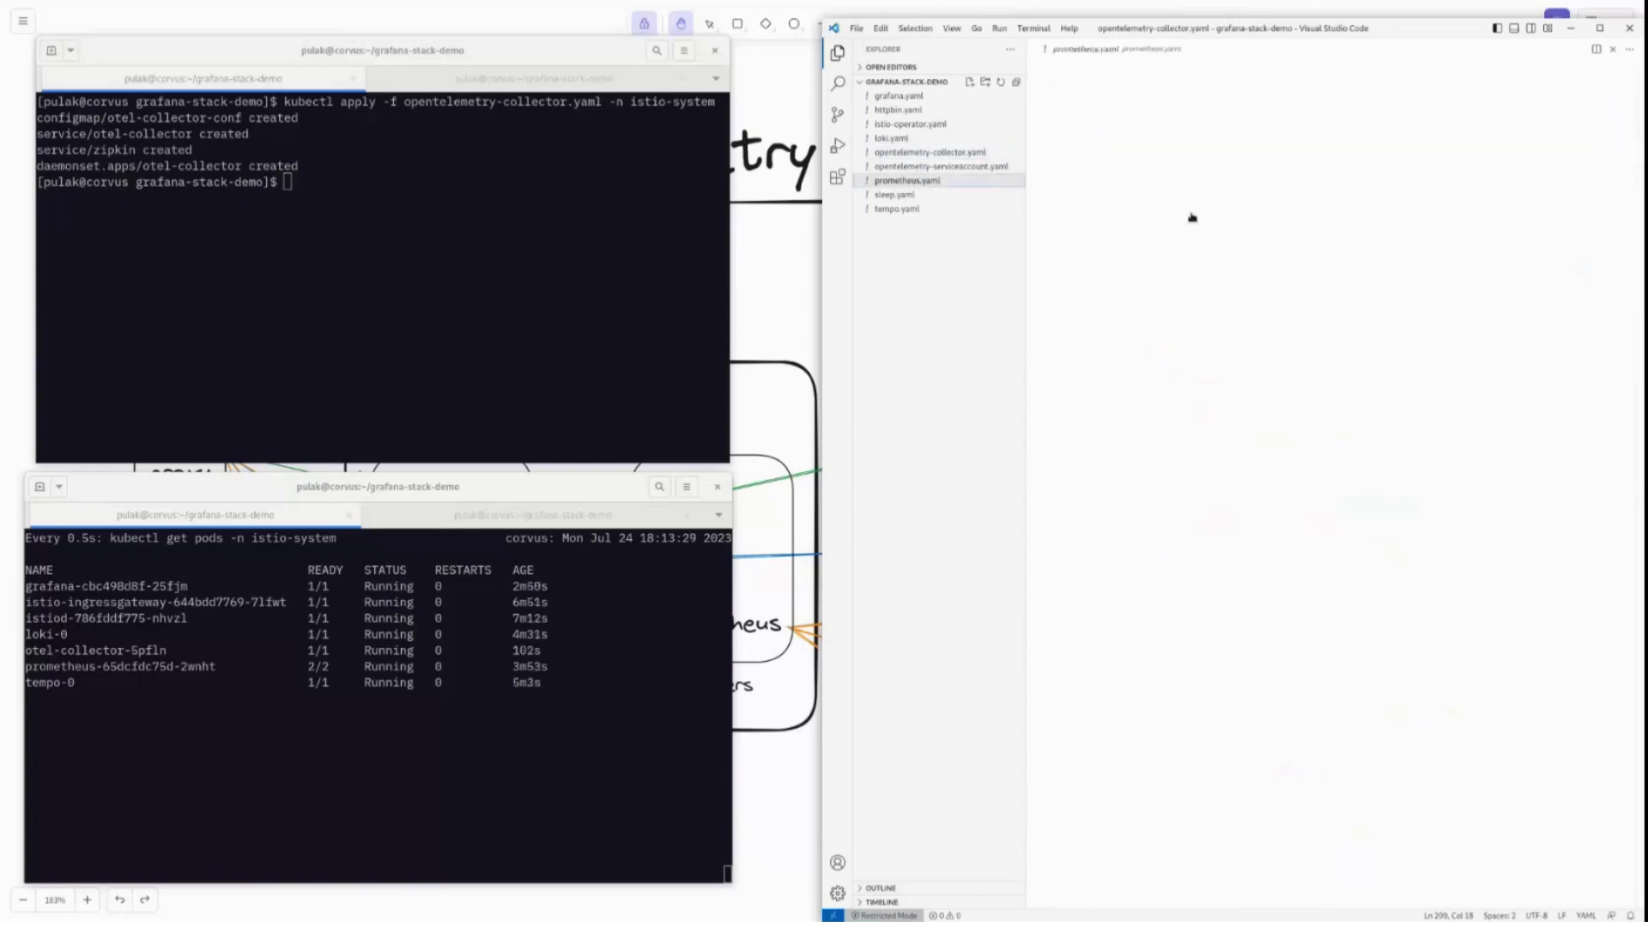
pyautogui.moveTo(1206, 436); pyautogui.dragTo(1088, 366)
pyautogui.click(923, 151)
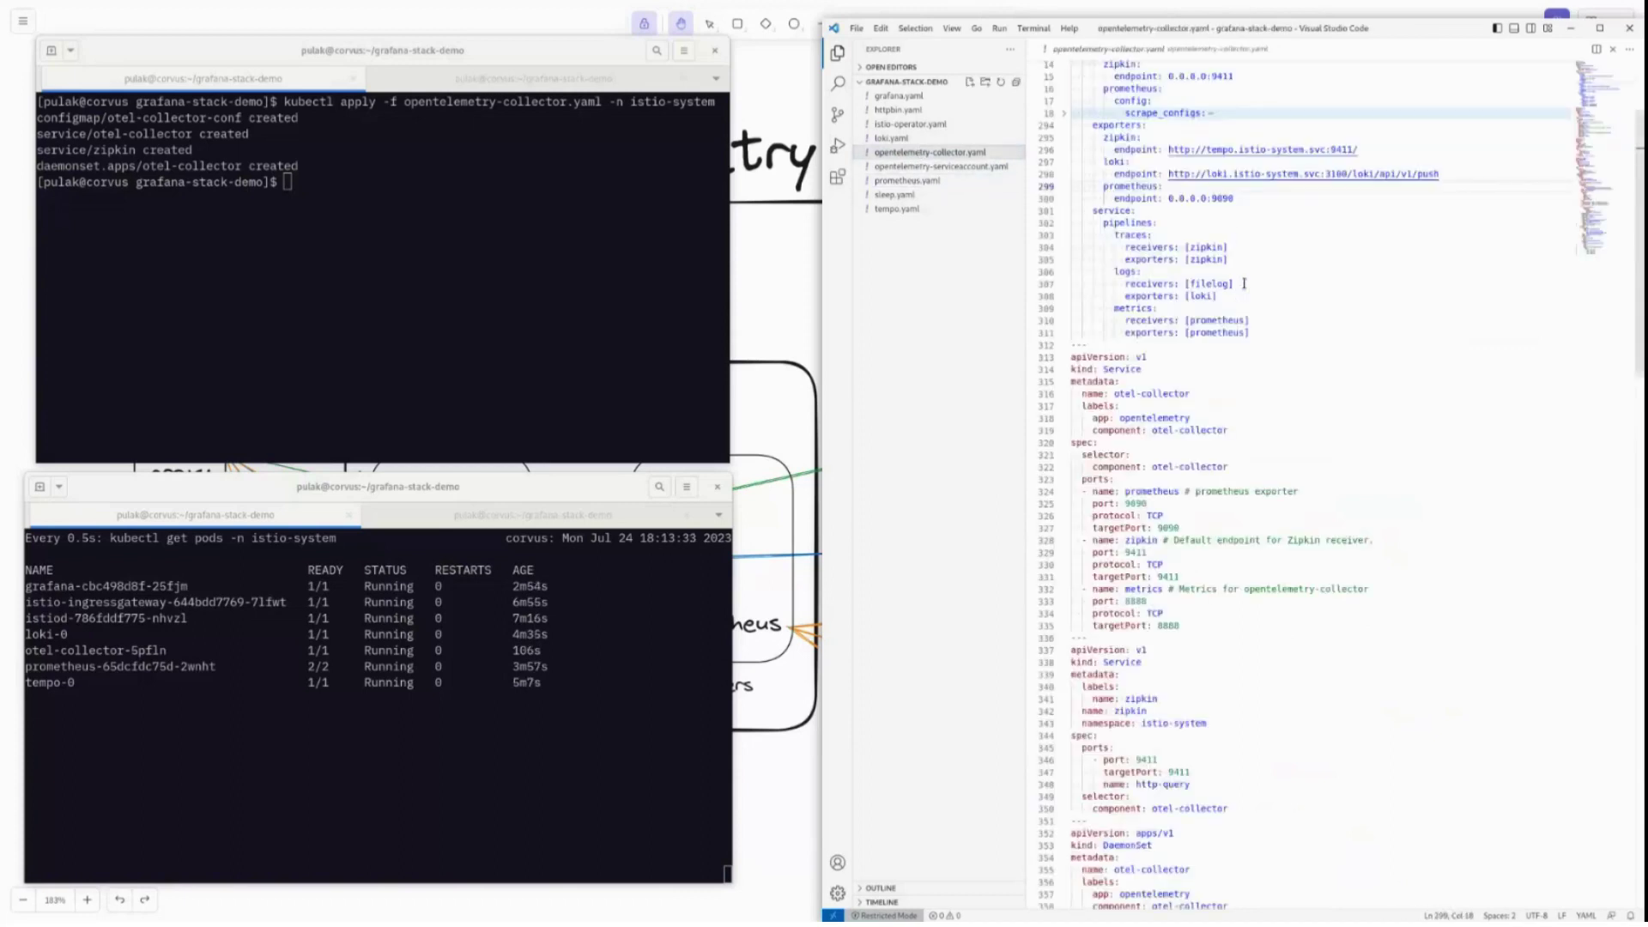
pyautogui.scroll(2, 1244, 284)
pyautogui.moveTo(1234, 261); pyautogui.dragTo(1073, 232)
pyautogui.click(1135, 274)
pyautogui.scroll(-3, 1321, 689)
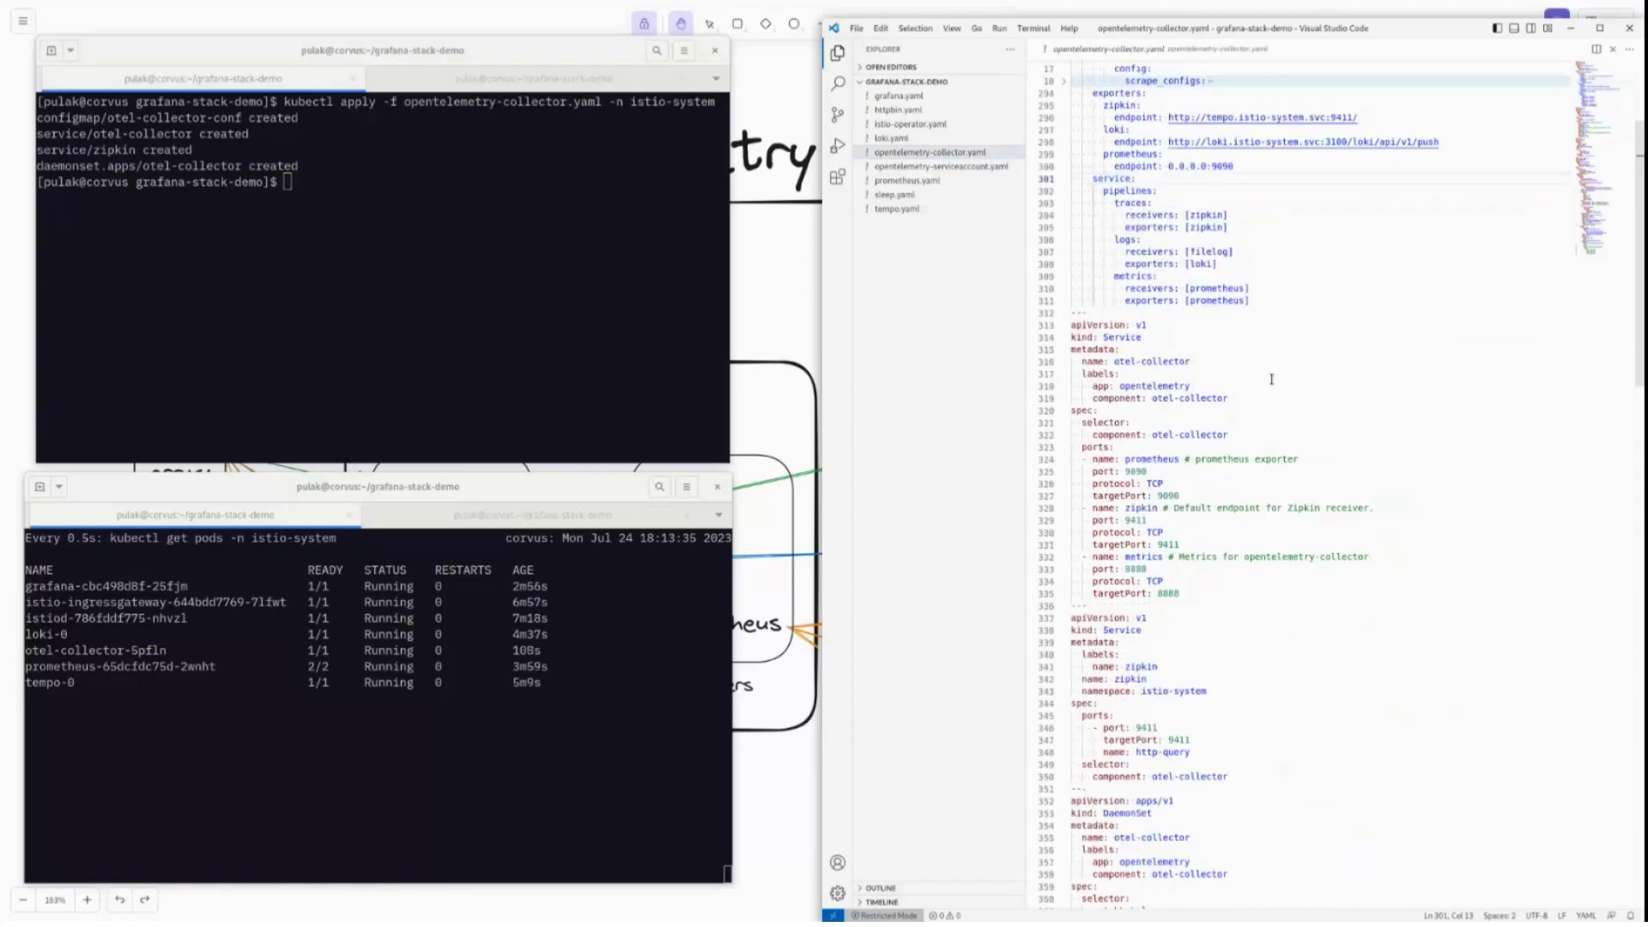
pyautogui.moveTo(1180, 593); pyautogui.dragTo(1125, 459)
pyautogui.click(1217, 567)
pyautogui.click(1200, 473)
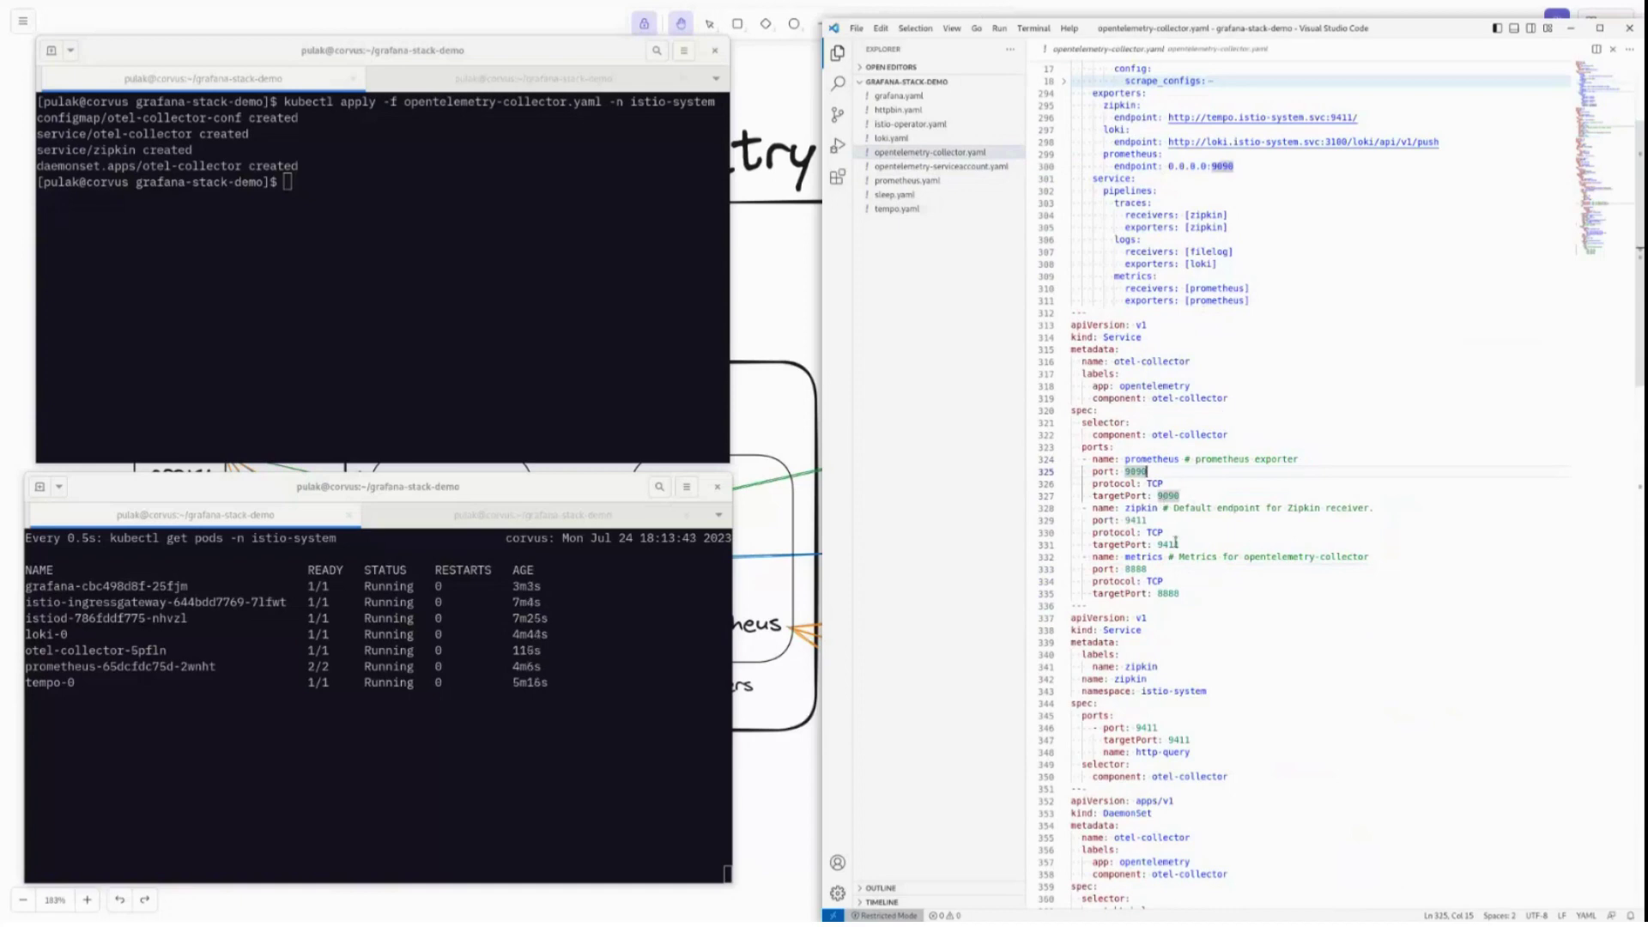
pyautogui.press('Down')
pyautogui.press('Down')
pyautogui.press('Down')
pyautogui.press('Down')
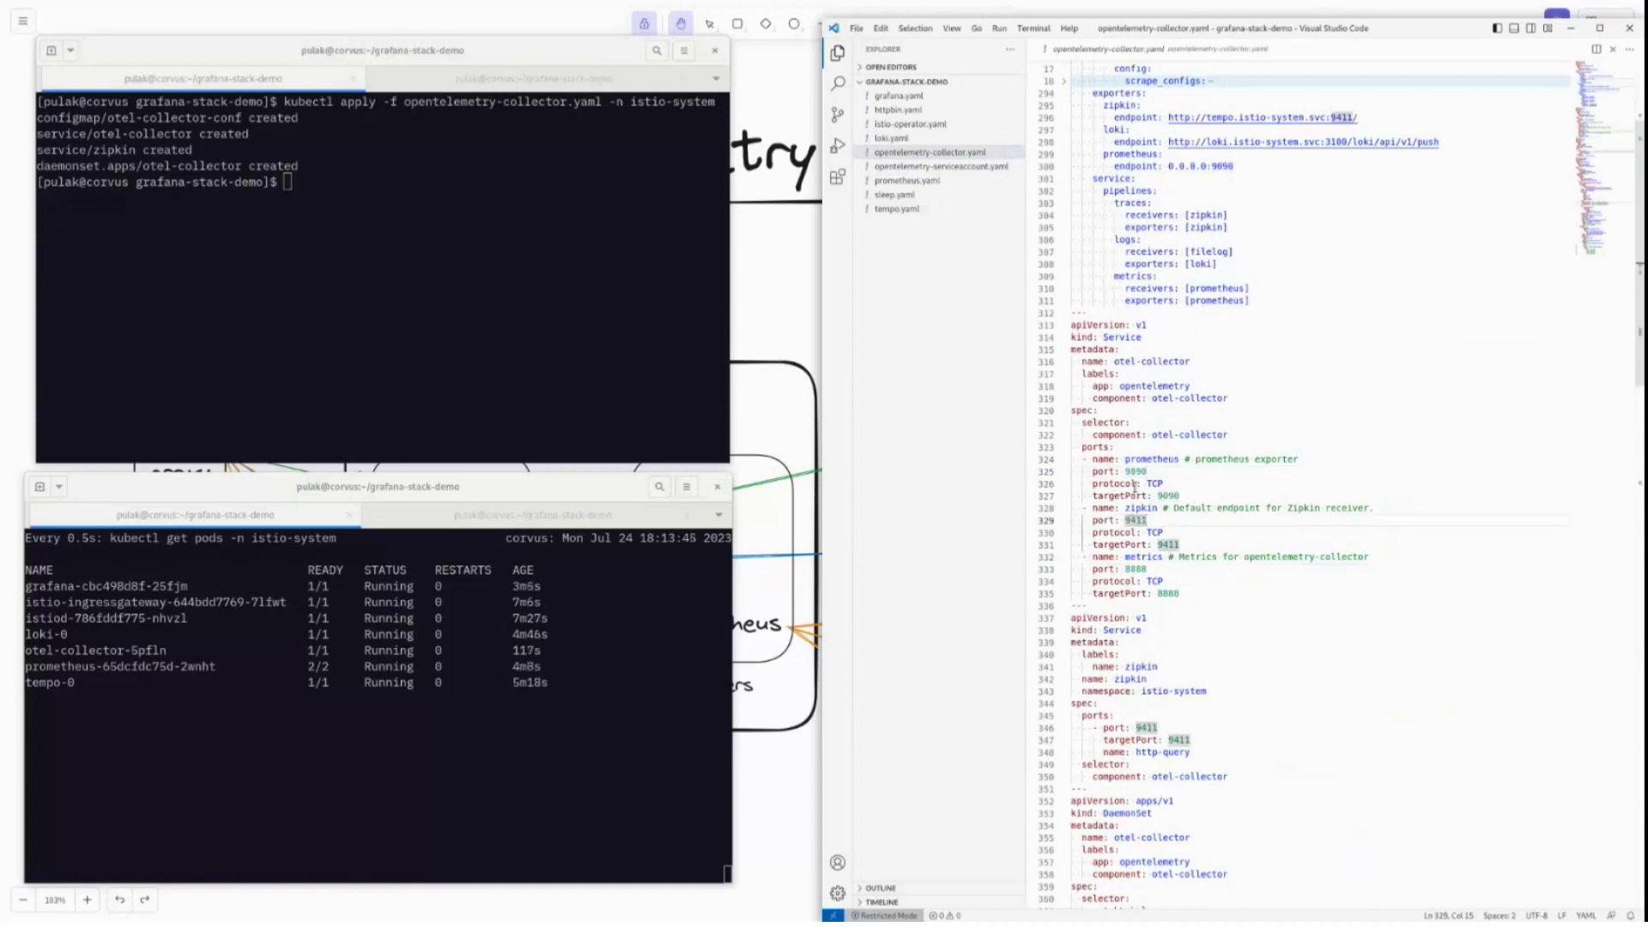
pyautogui.press('Down')
pyautogui.press('Down')
pyautogui.press('Down')
pyautogui.press('Down')
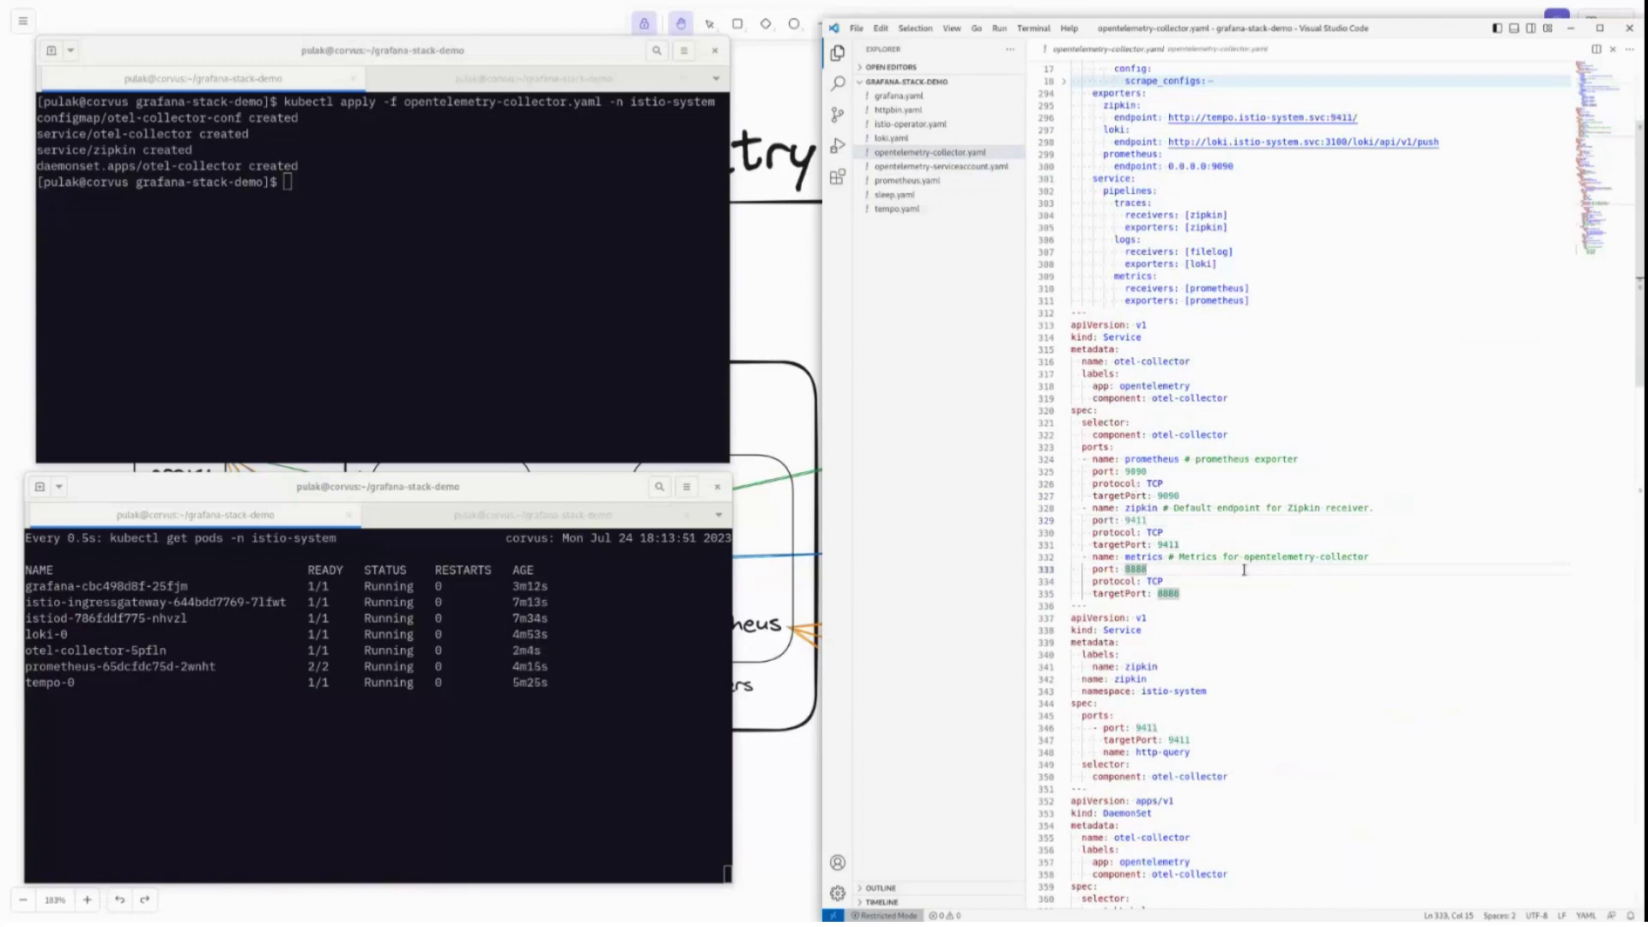
pyautogui.moveTo(1176, 557); pyautogui.dragTo(1379, 557)
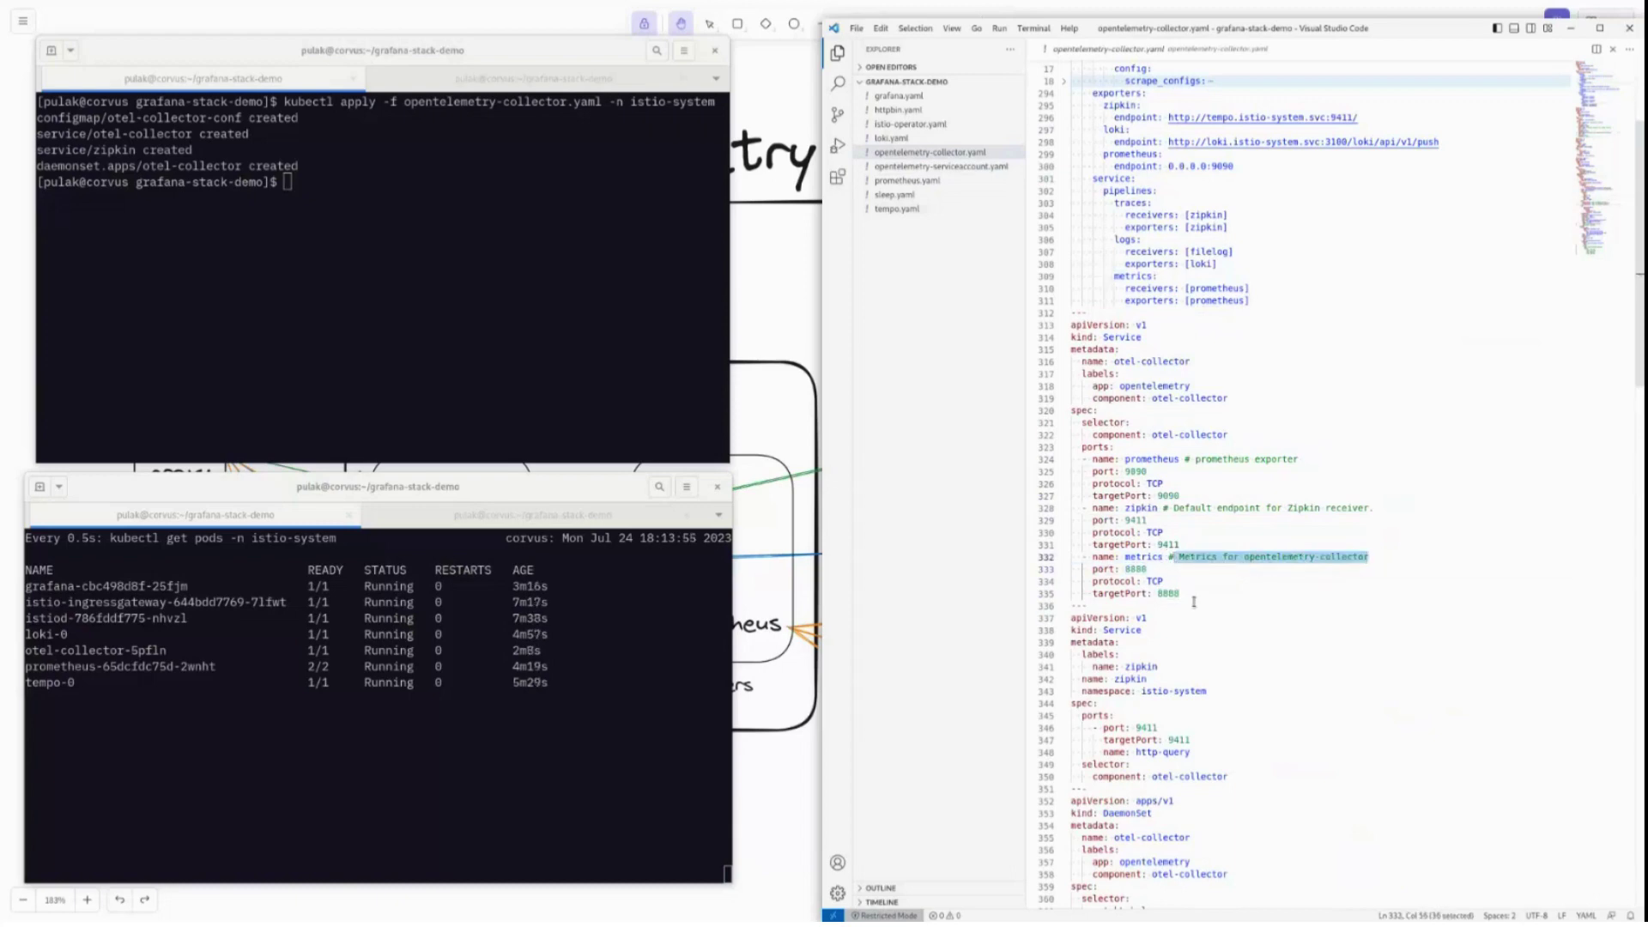
pyautogui.scroll(5, 1161, 412)
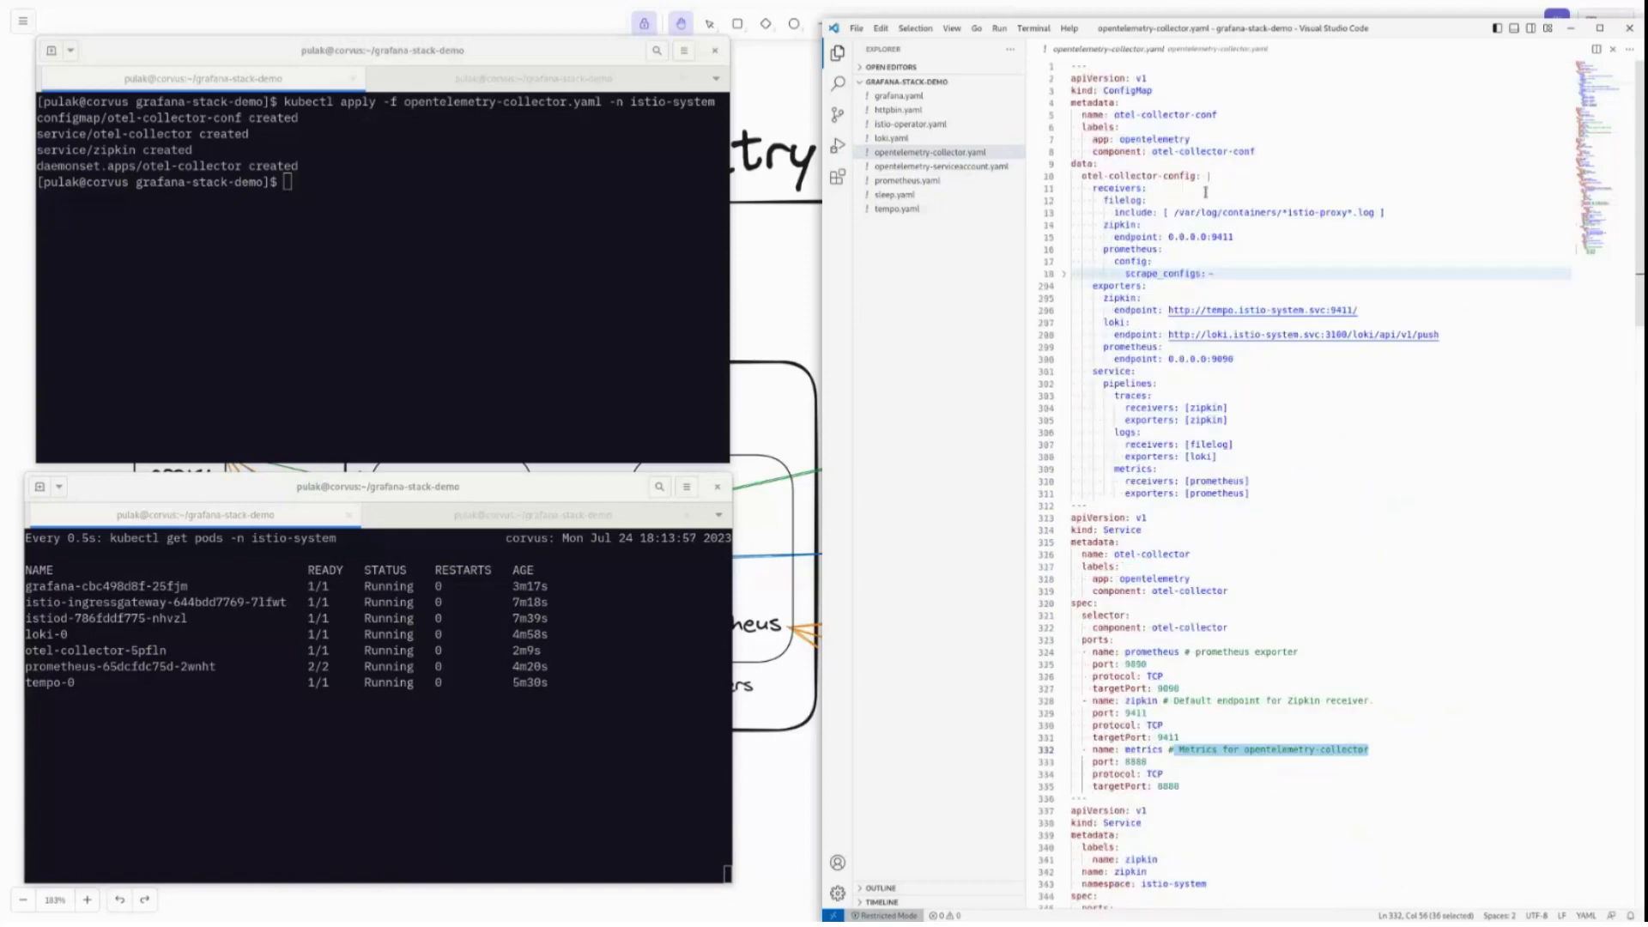
pyautogui.scroll(-4, 1137, 677)
pyautogui.scroll(-8, 1163, 705)
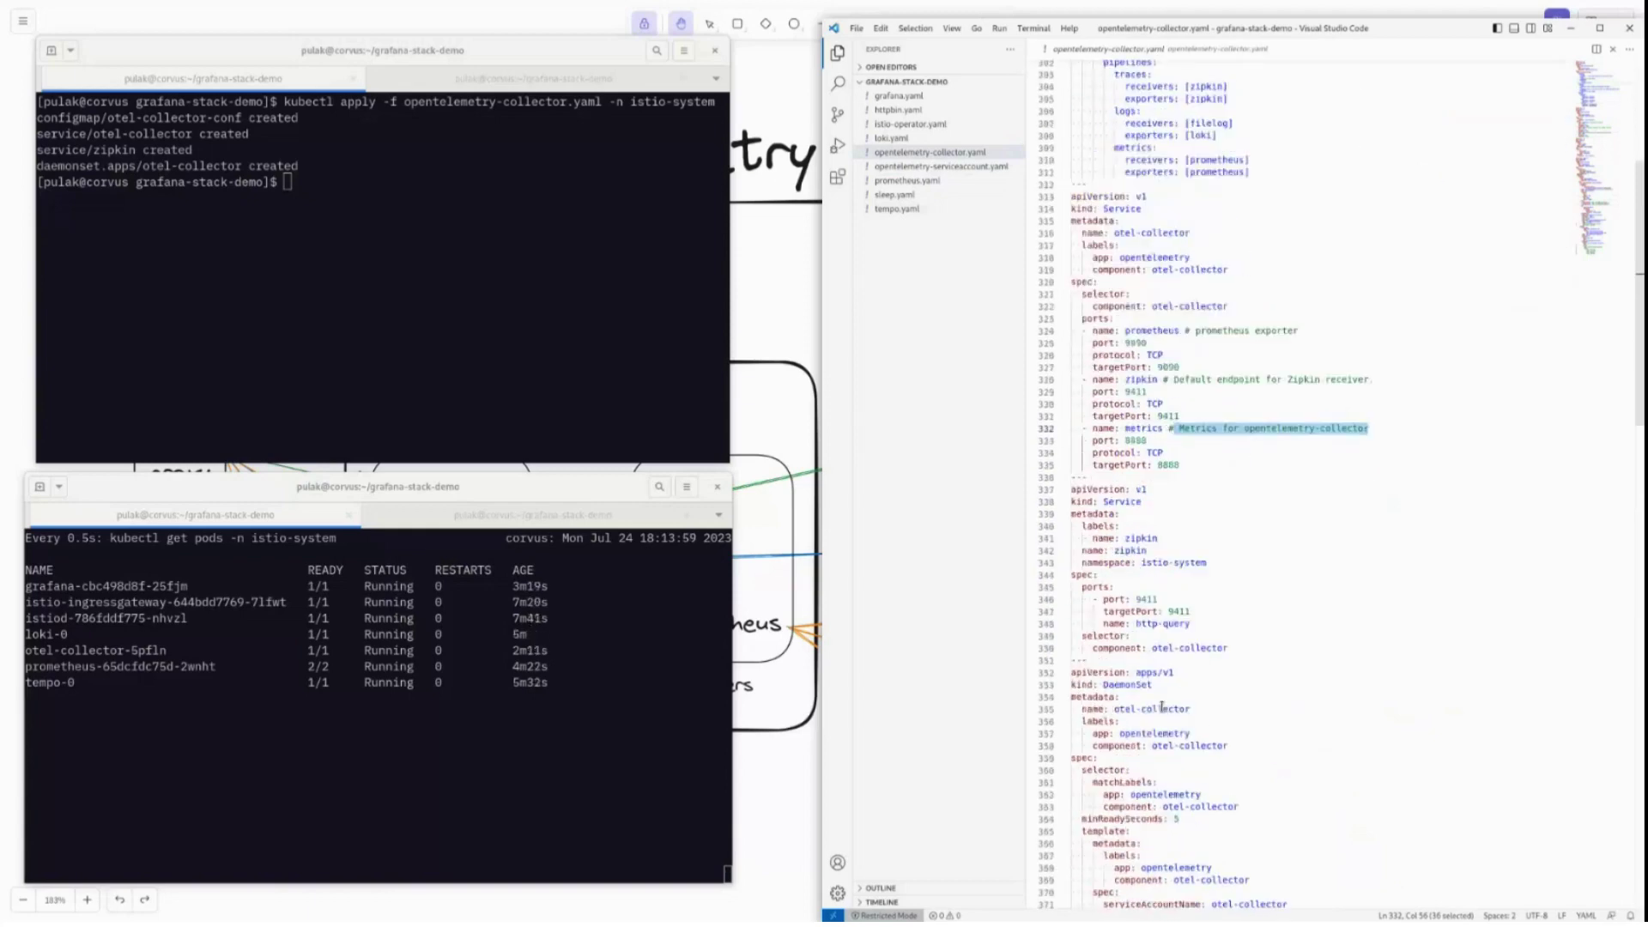
pyautogui.click(1131, 375)
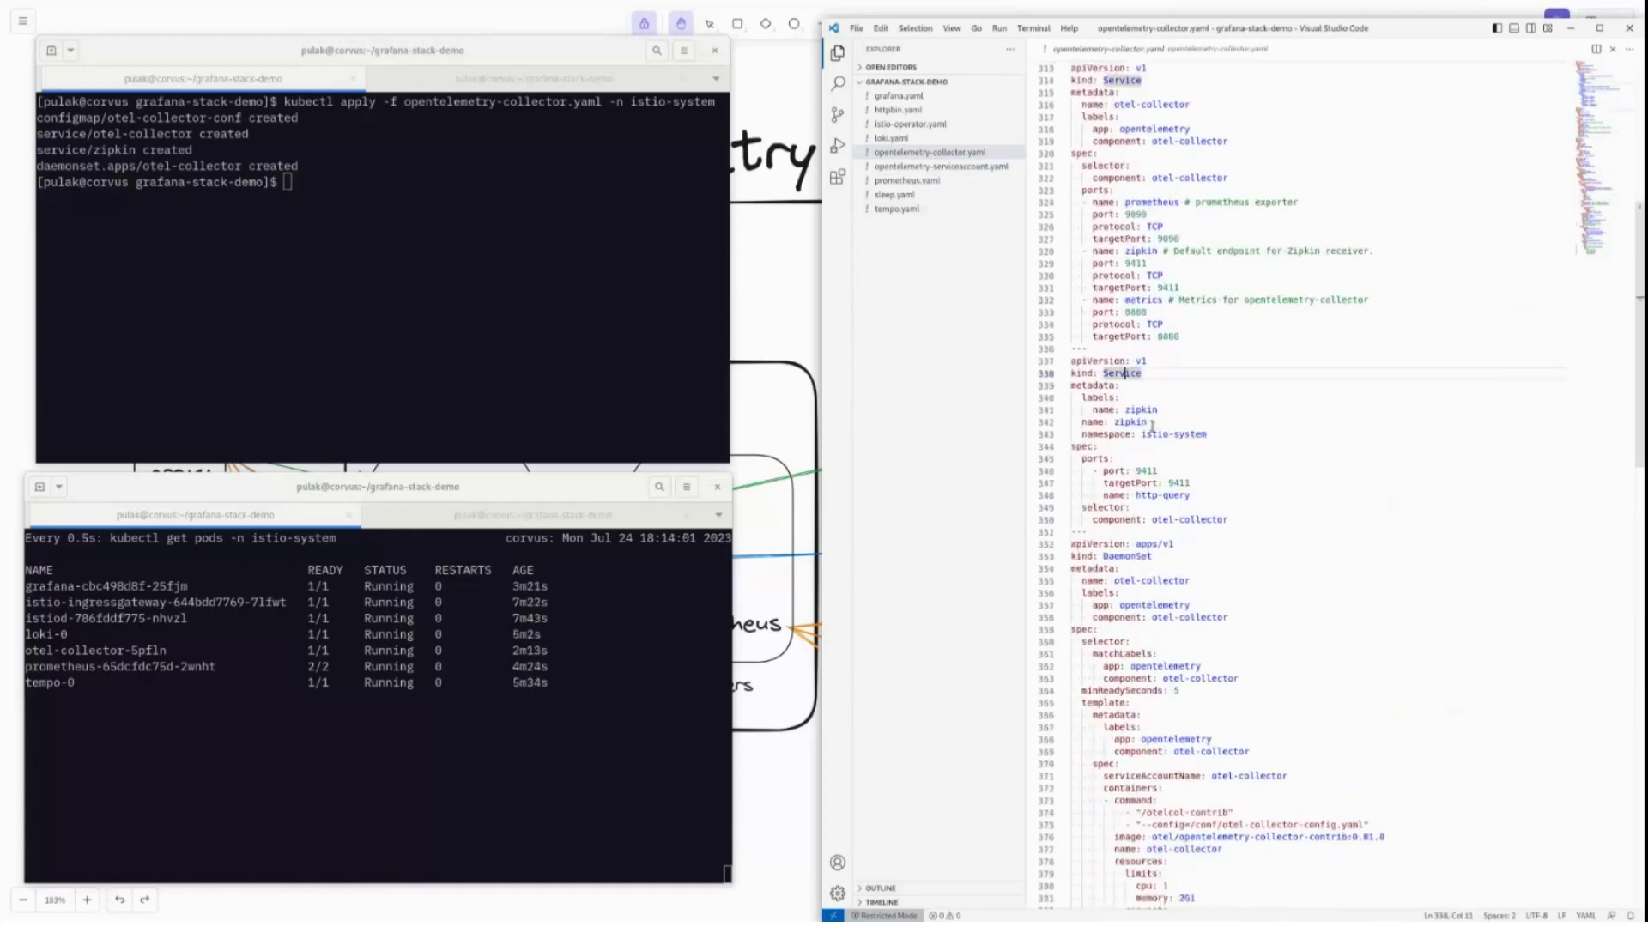
pyautogui.click(1144, 397)
pyautogui.click(1150, 434)
pyautogui.moveTo(1182, 437); pyautogui.dragTo(1207, 434)
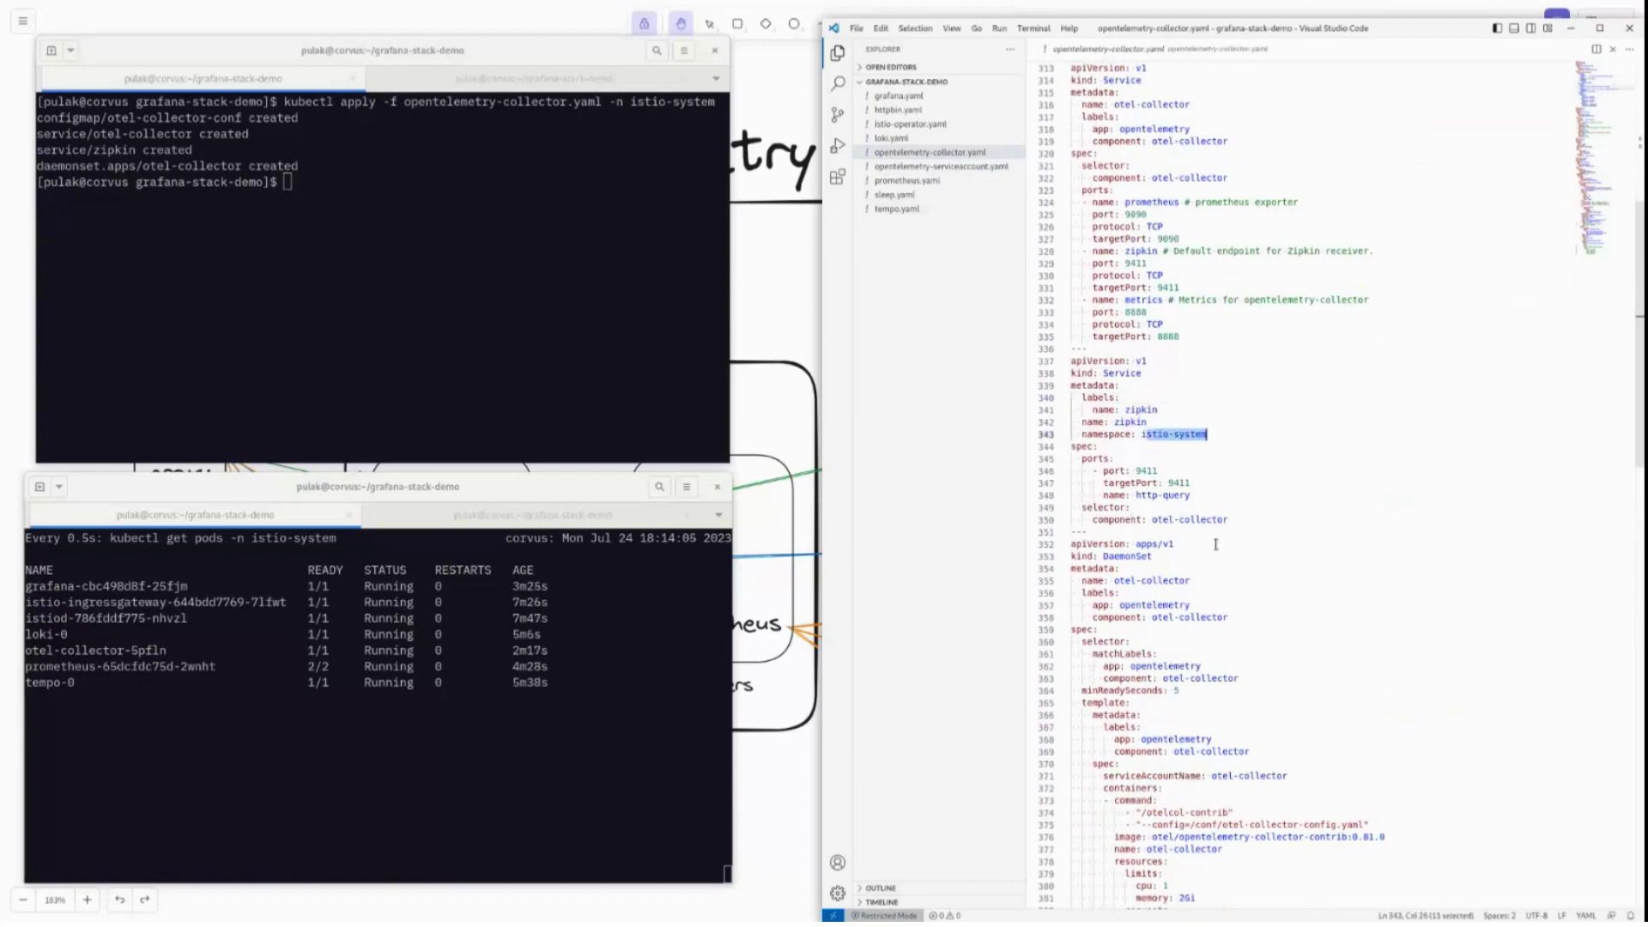
pyautogui.scroll(-5, 1192, 605)
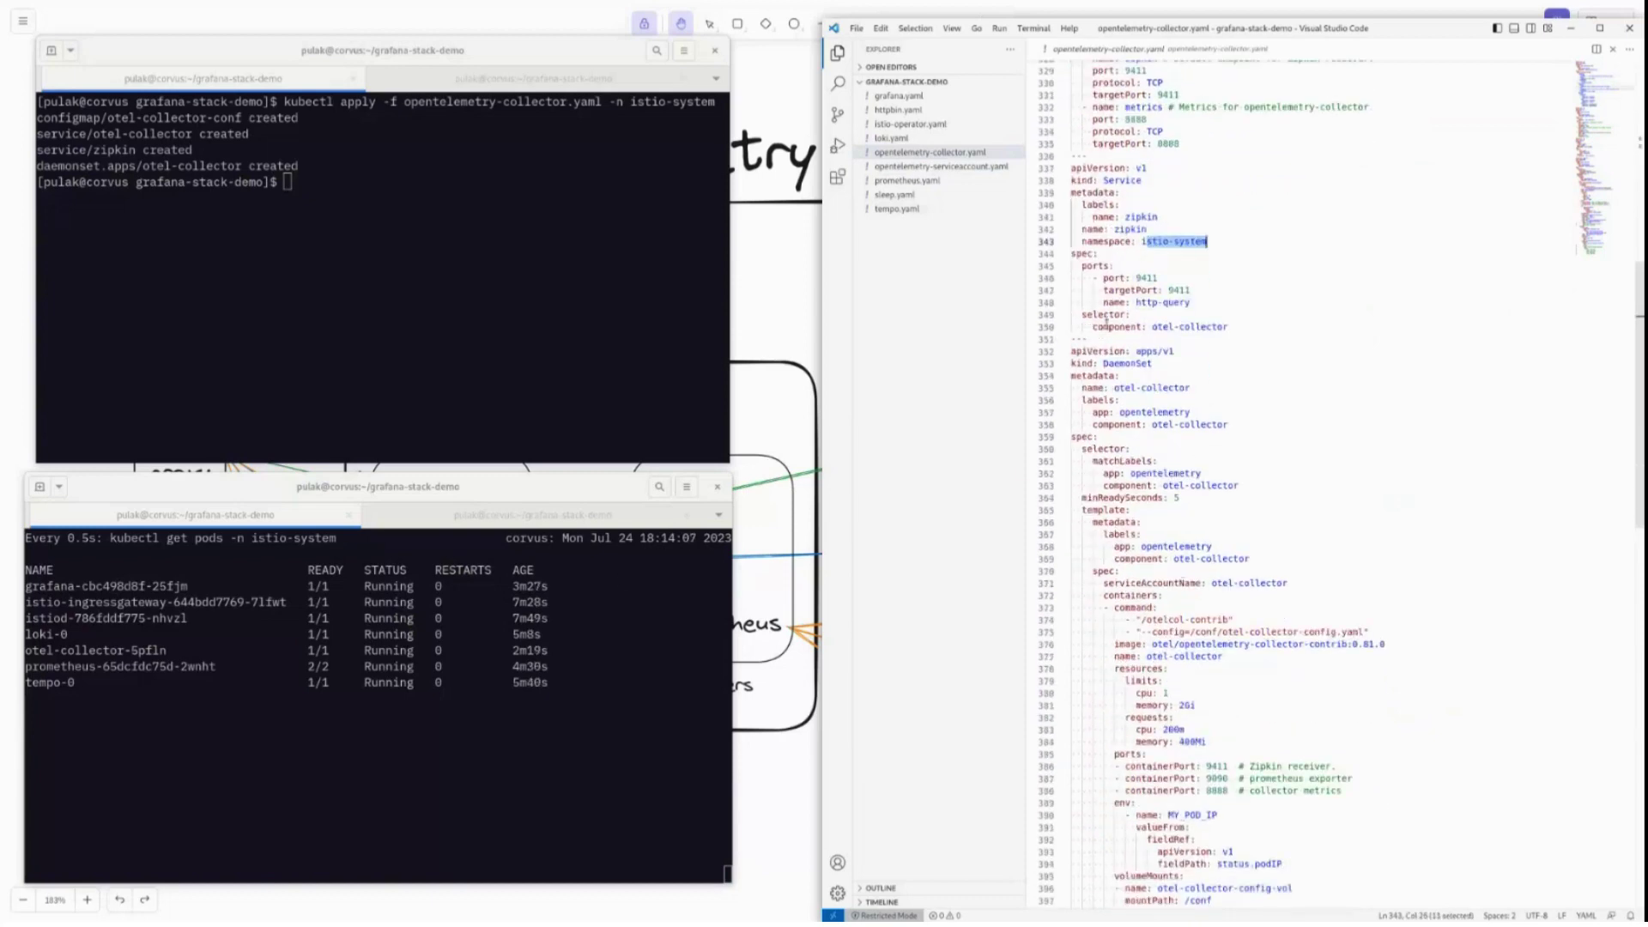
pyautogui.click(1179, 388)
pyautogui.scroll(-3, 1208, 397)
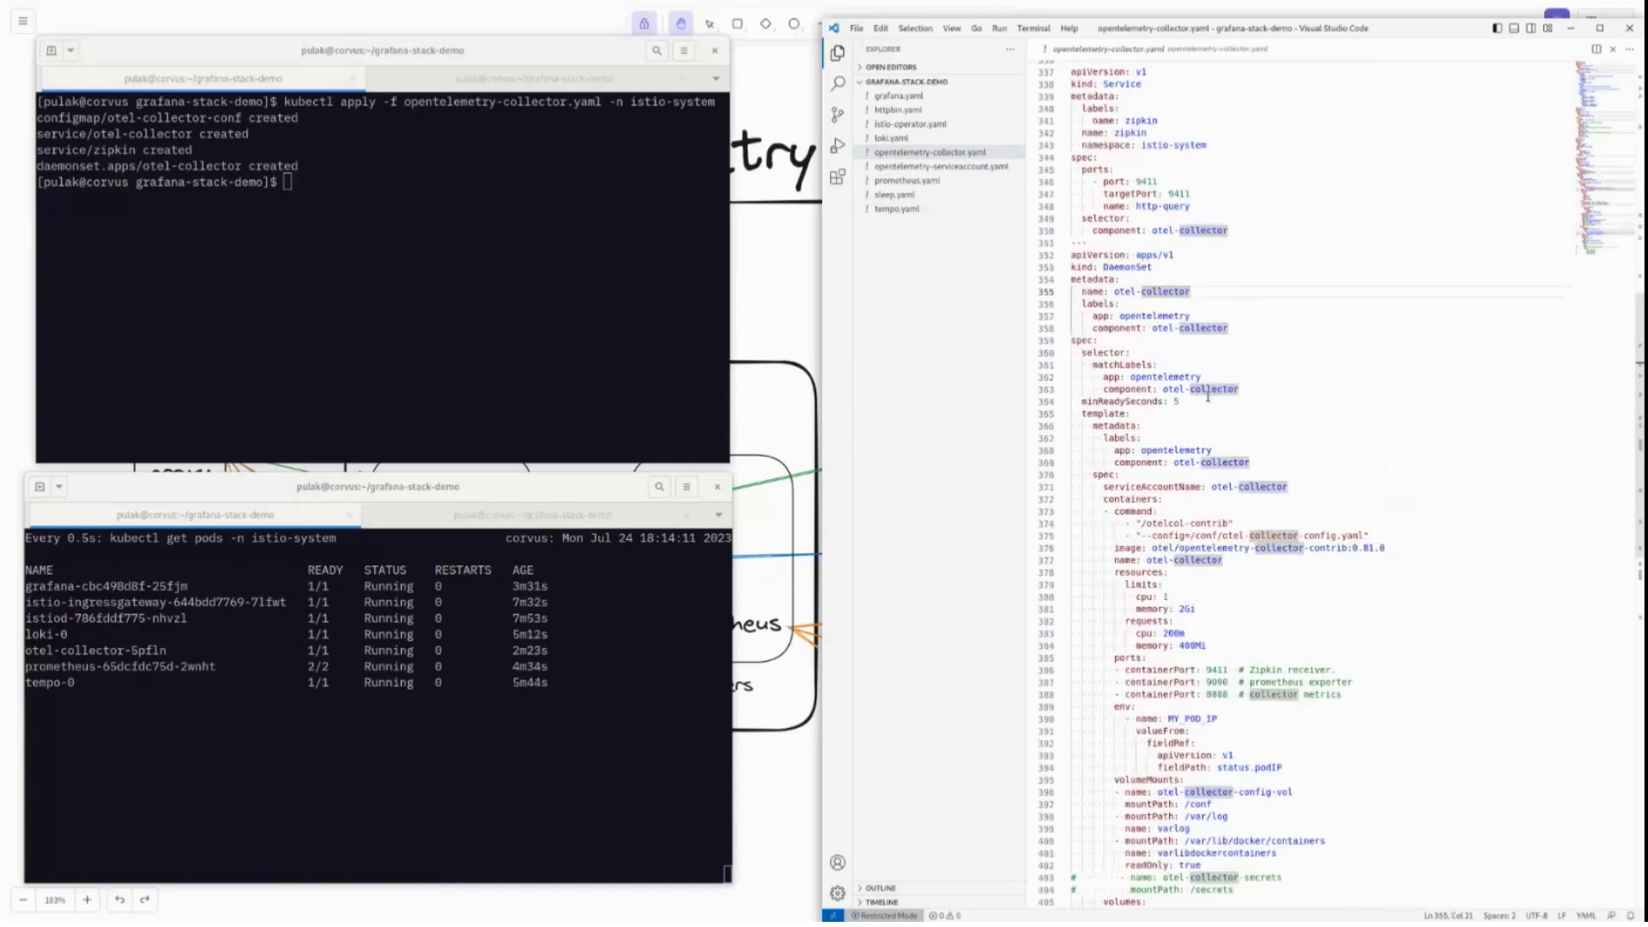
pyautogui.doubleClick(1129, 266)
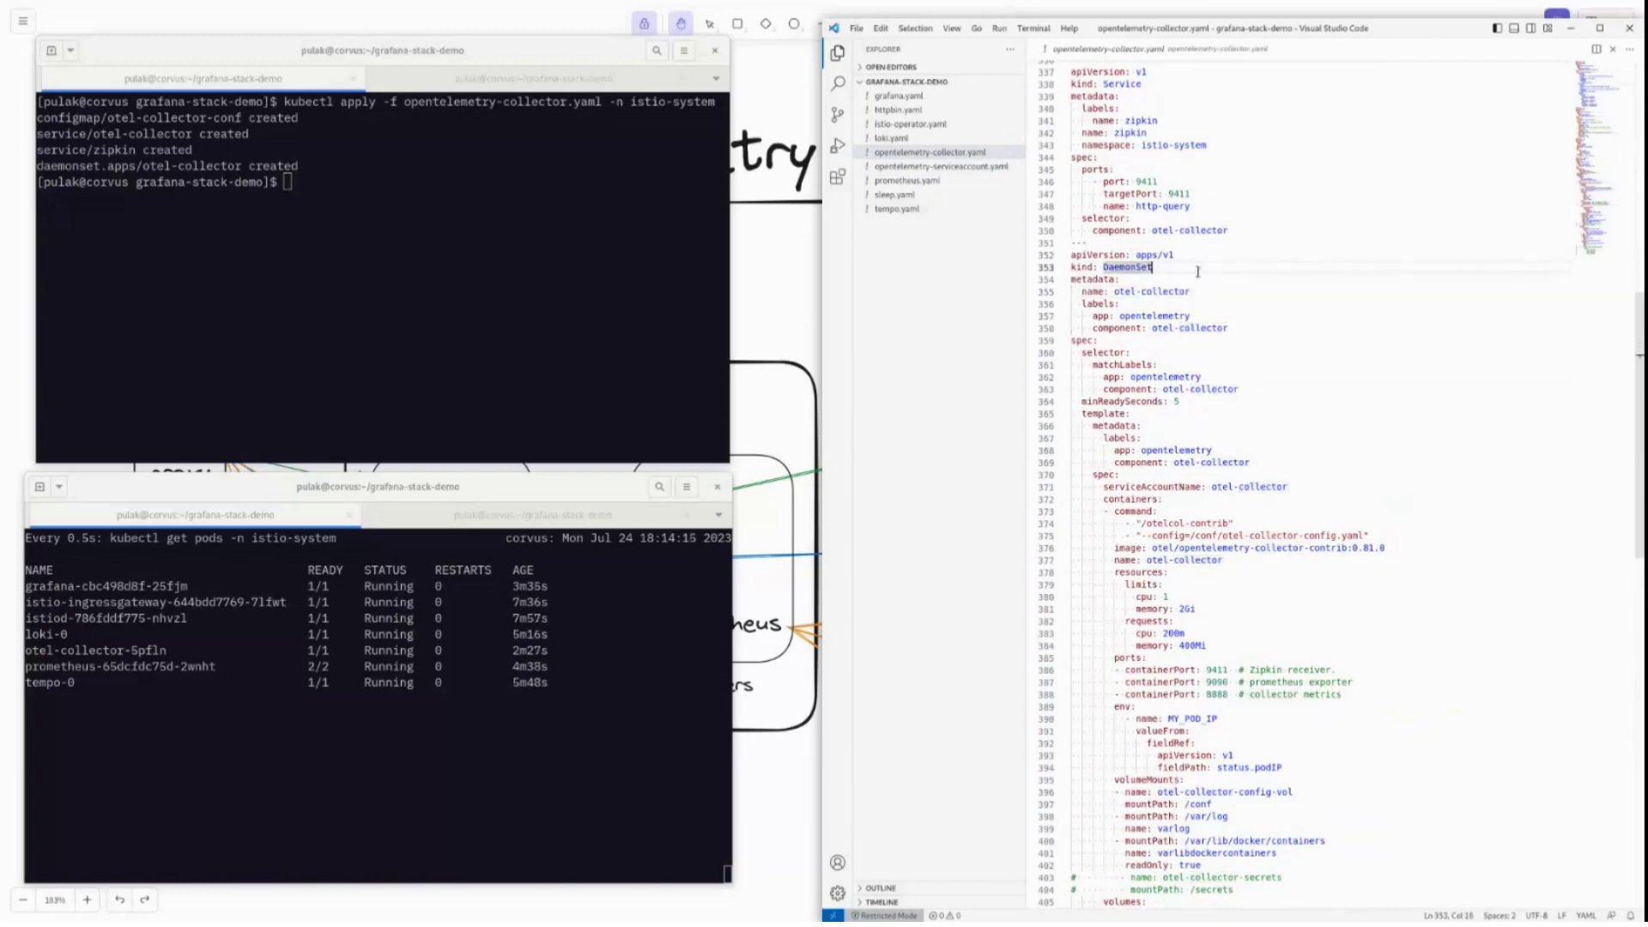
pyautogui.scroll(20, 1197, 271)
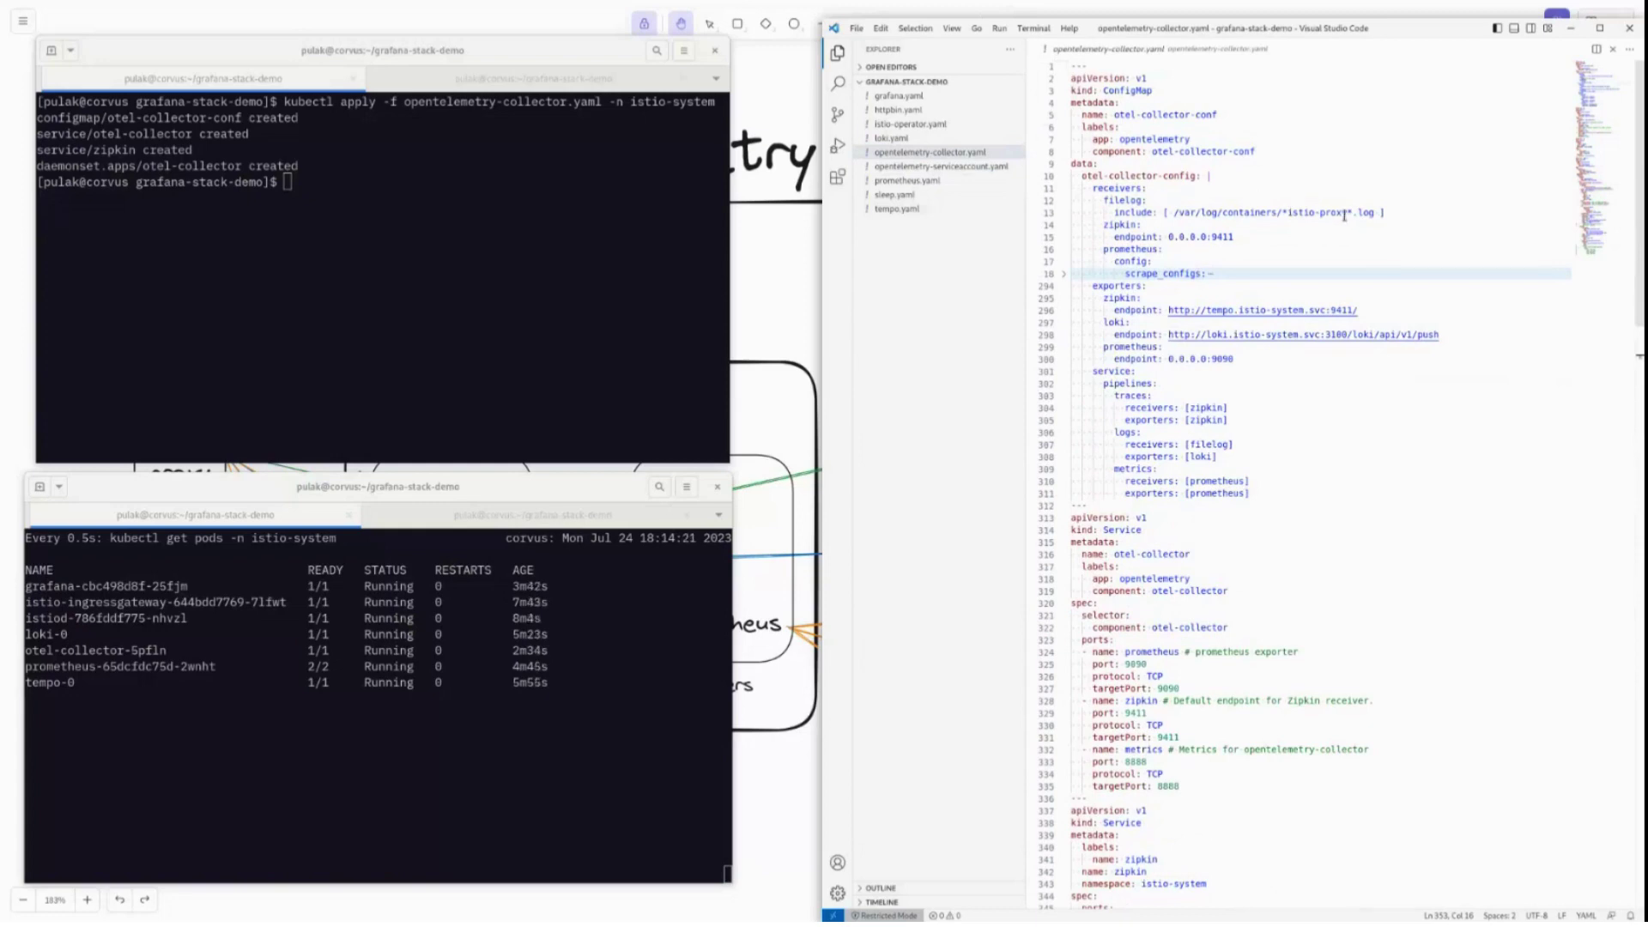
pyautogui.moveTo(1285, 213); pyautogui.dragTo(1177, 213)
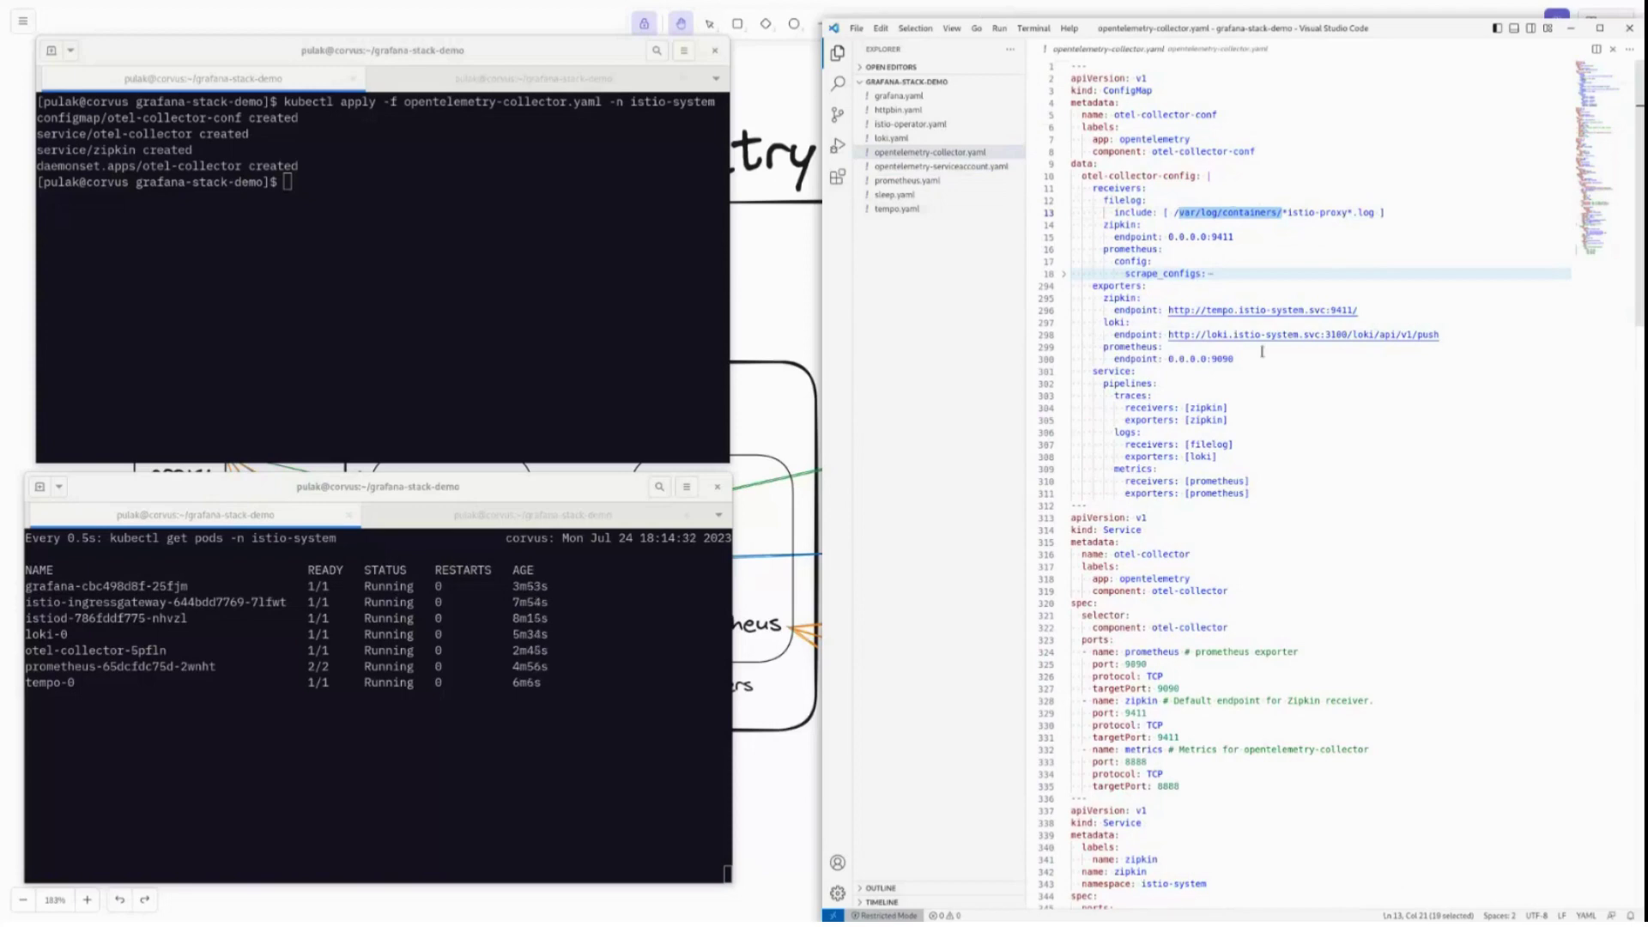
pyautogui.scroll(-5, 1262, 351)
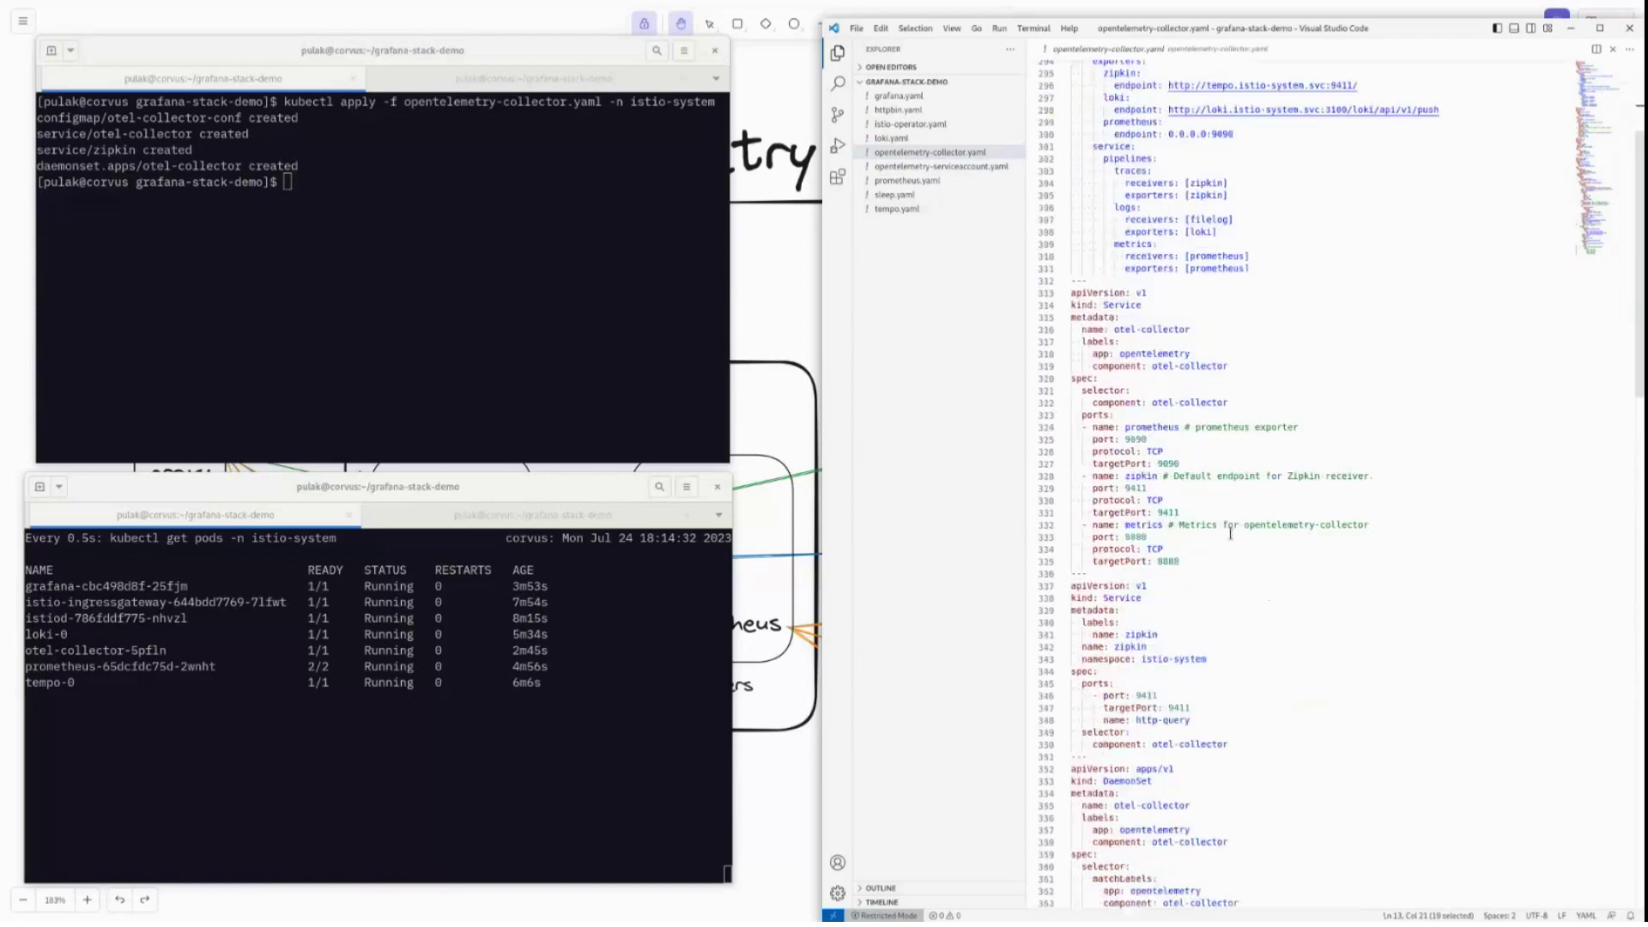
pyautogui.scroll(-4, 1230, 533)
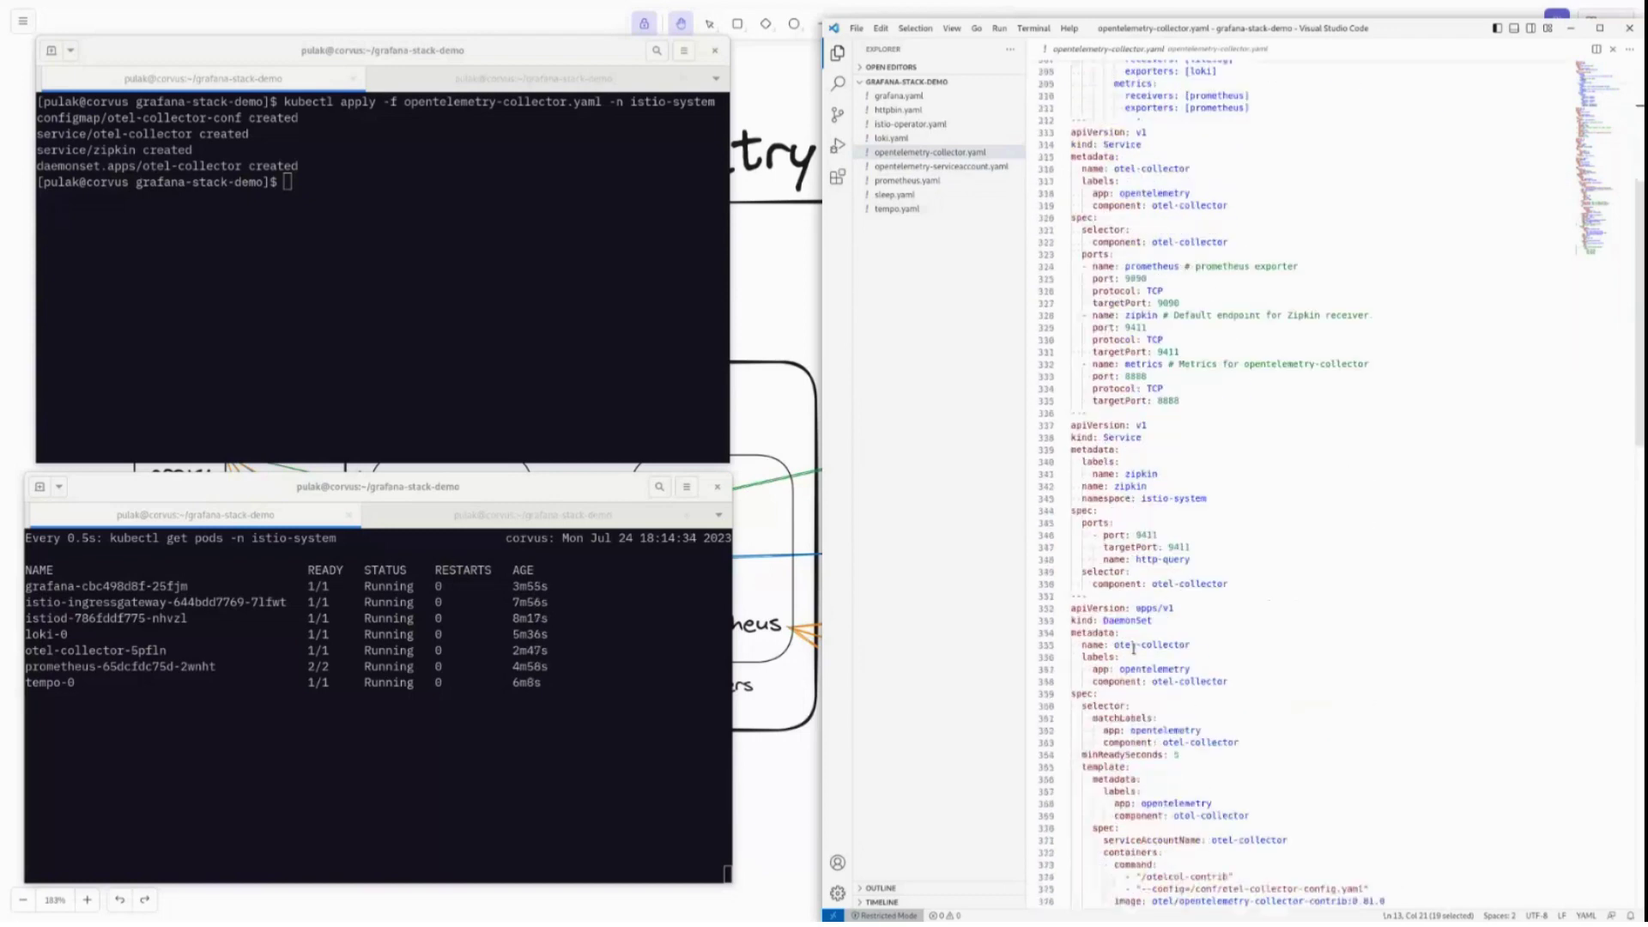
pyautogui.scroll(-10, 1133, 649)
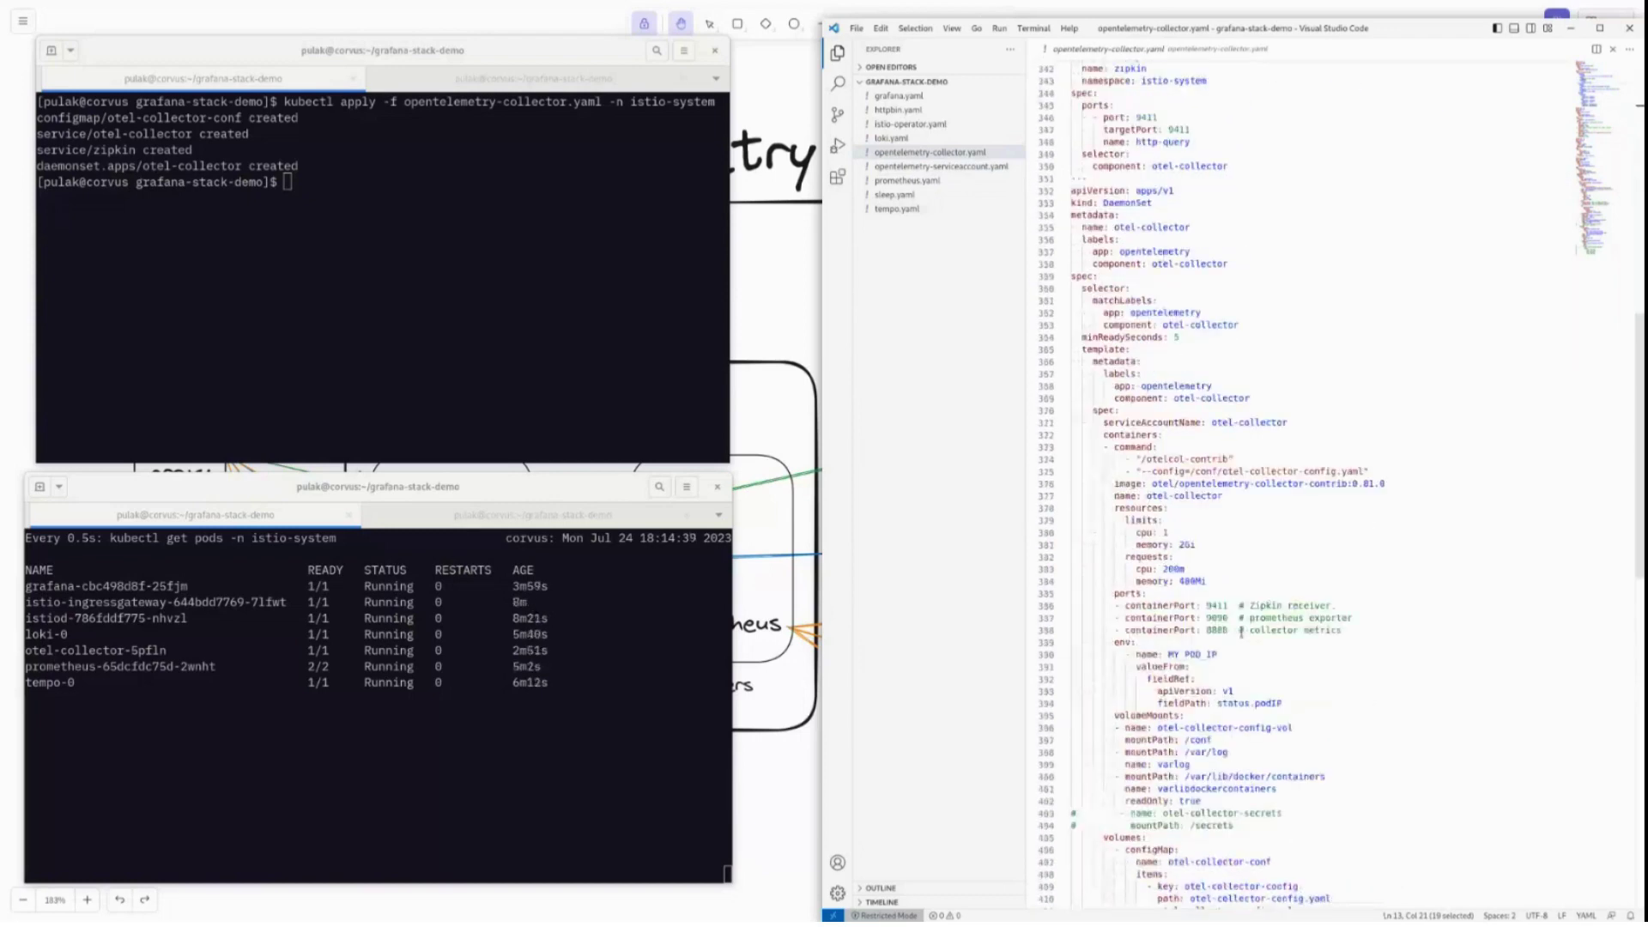
pyautogui.click(1146, 203)
pyautogui.scroll(-3, 1246, 415)
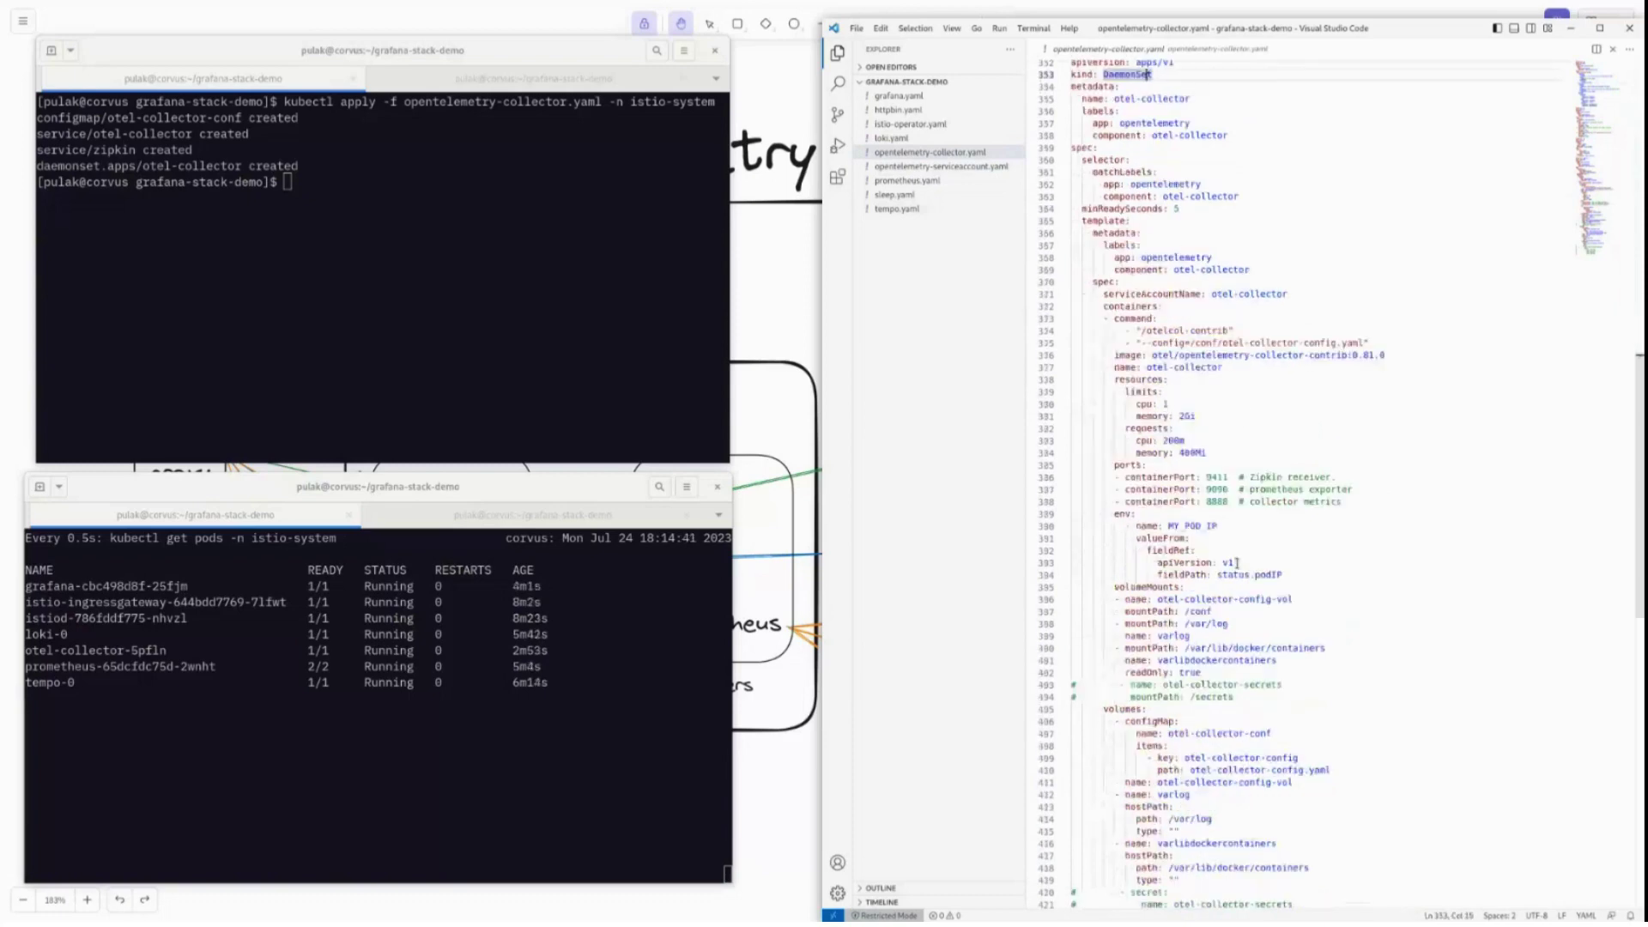
pyautogui.click(1141, 623)
pyautogui.scroll(-3, 1244, 530)
pyautogui.click(1243, 529)
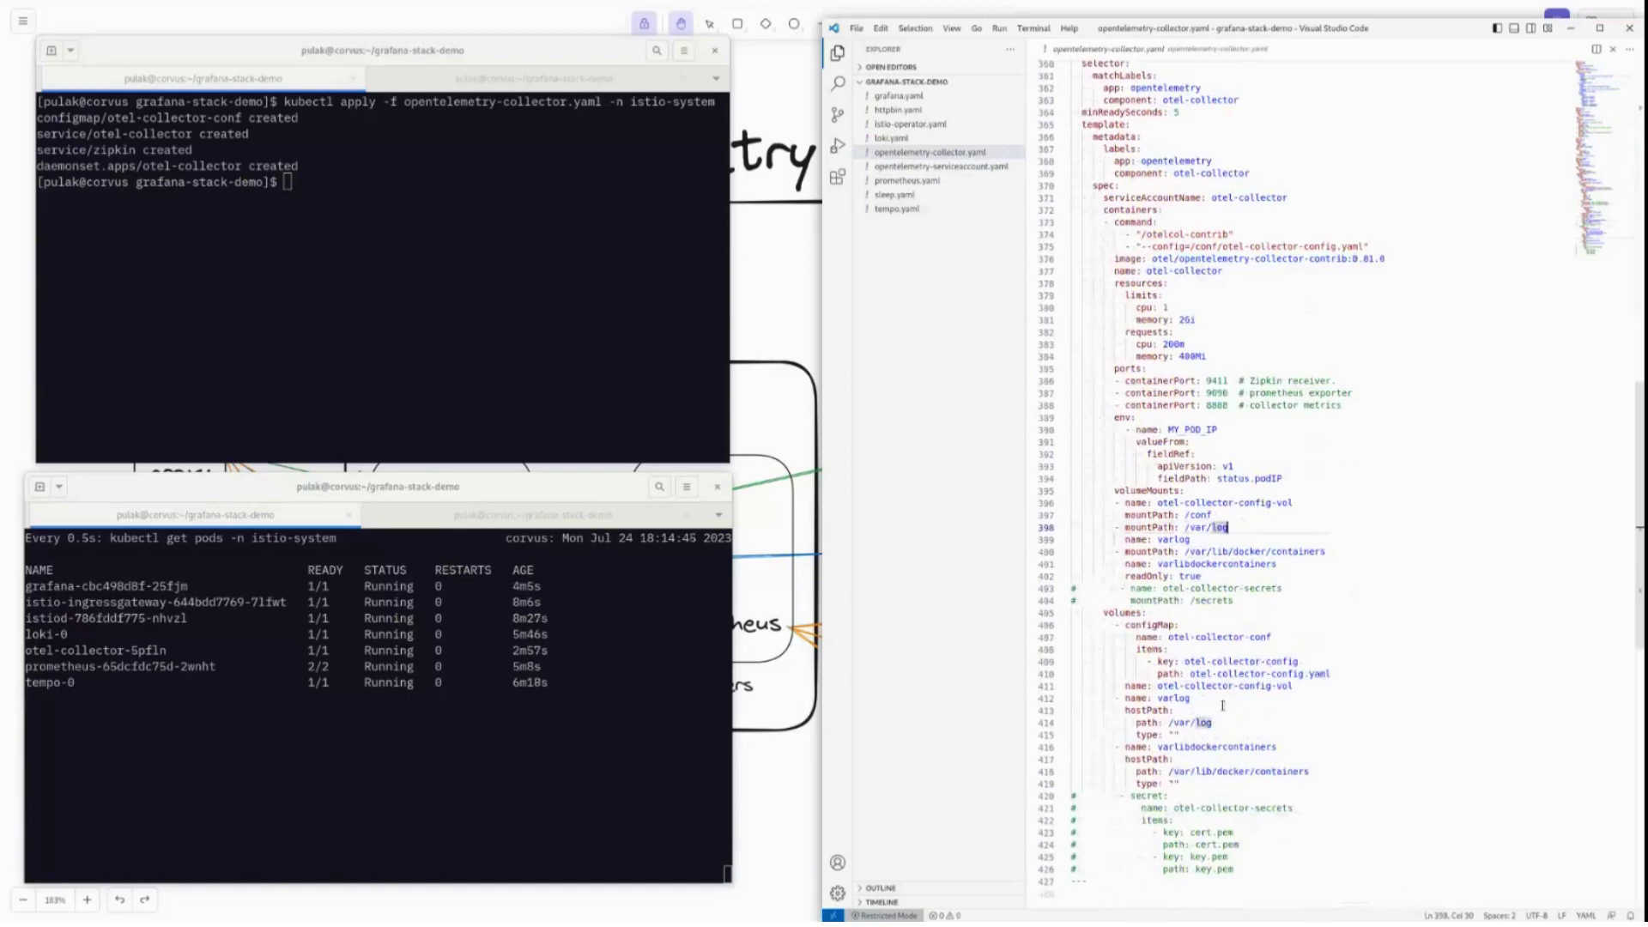
pyautogui.click(1295, 552)
pyautogui.click(1336, 551)
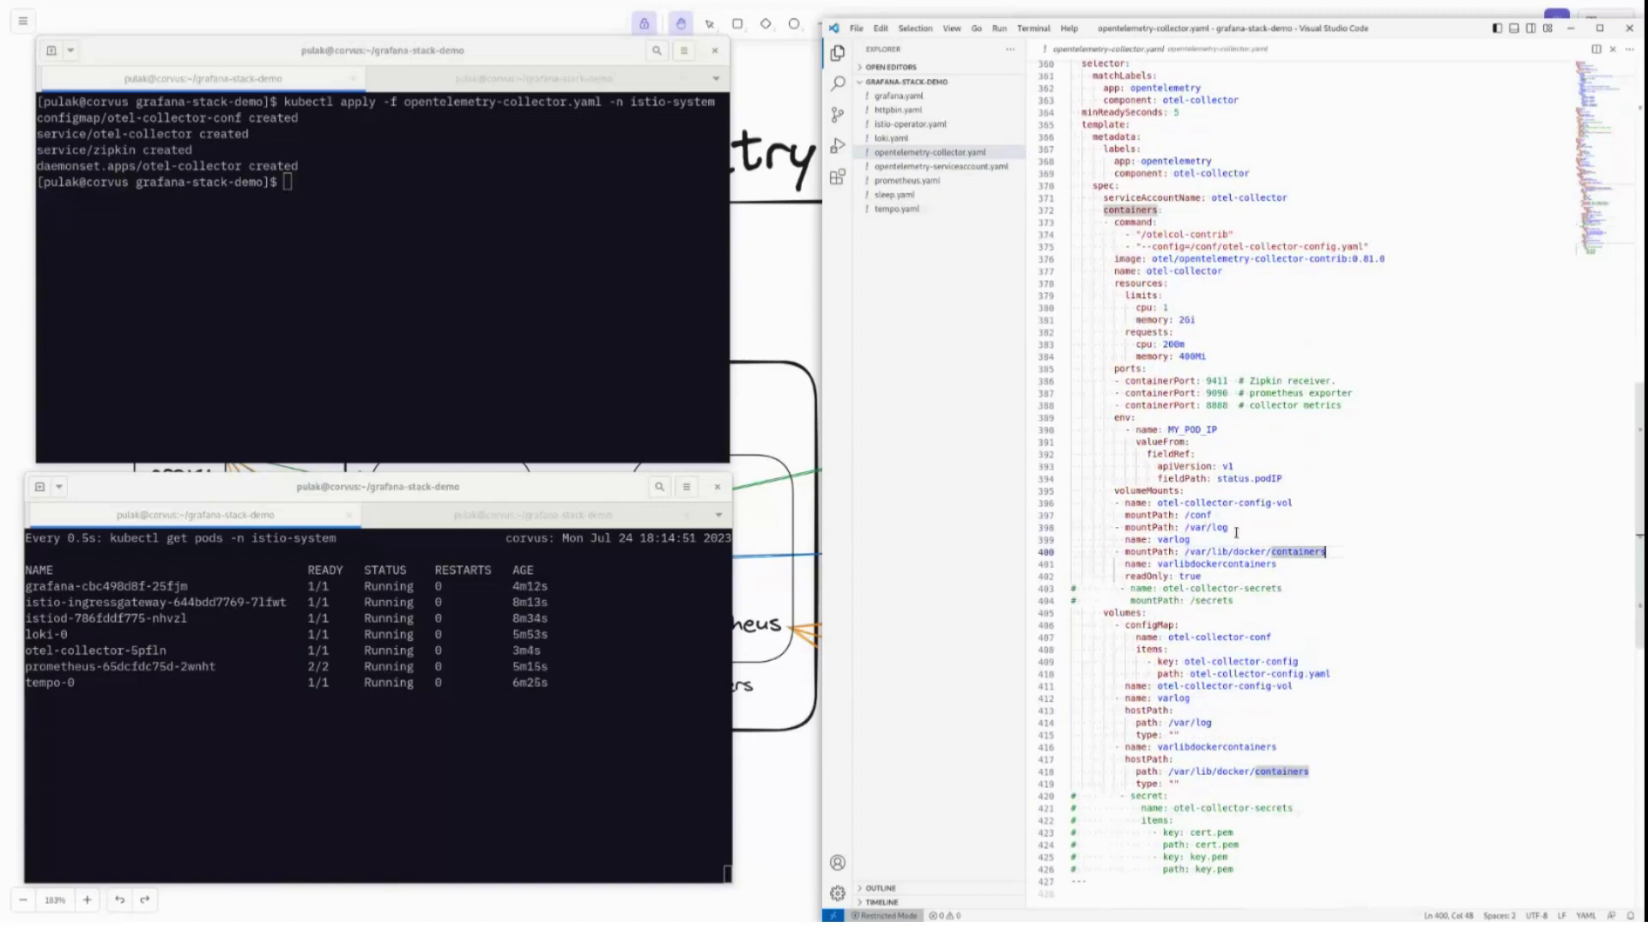
pyautogui.moveTo(1191, 527); pyautogui.dragTo(1230, 527)
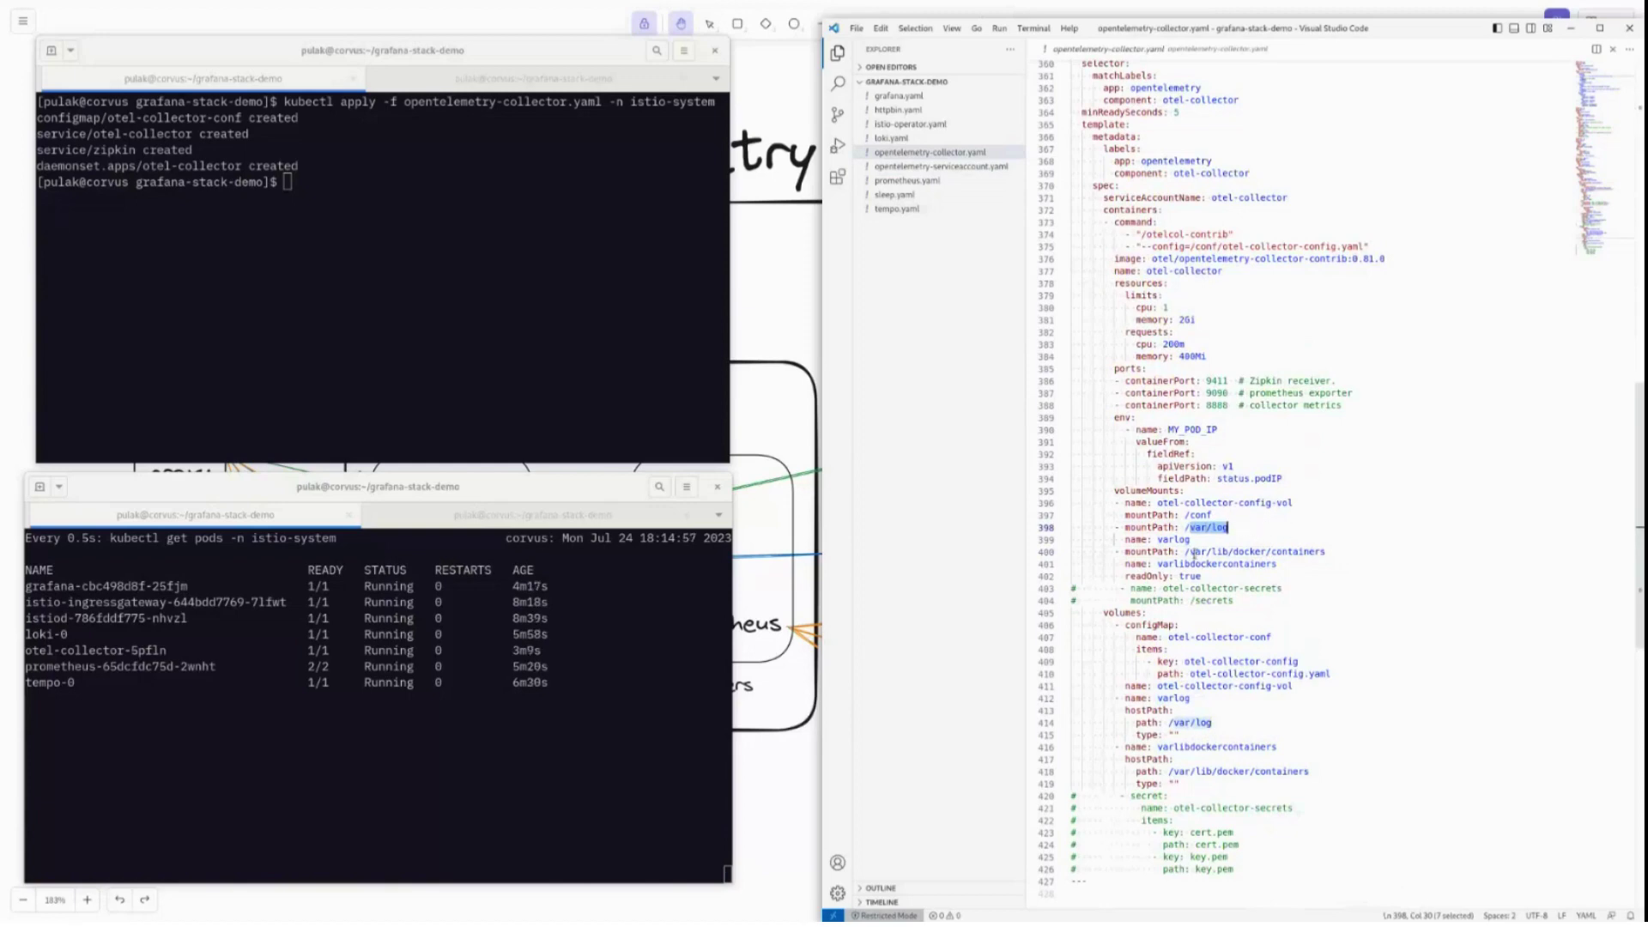
pyautogui.moveTo(1184, 554); pyautogui.dragTo(1362, 552)
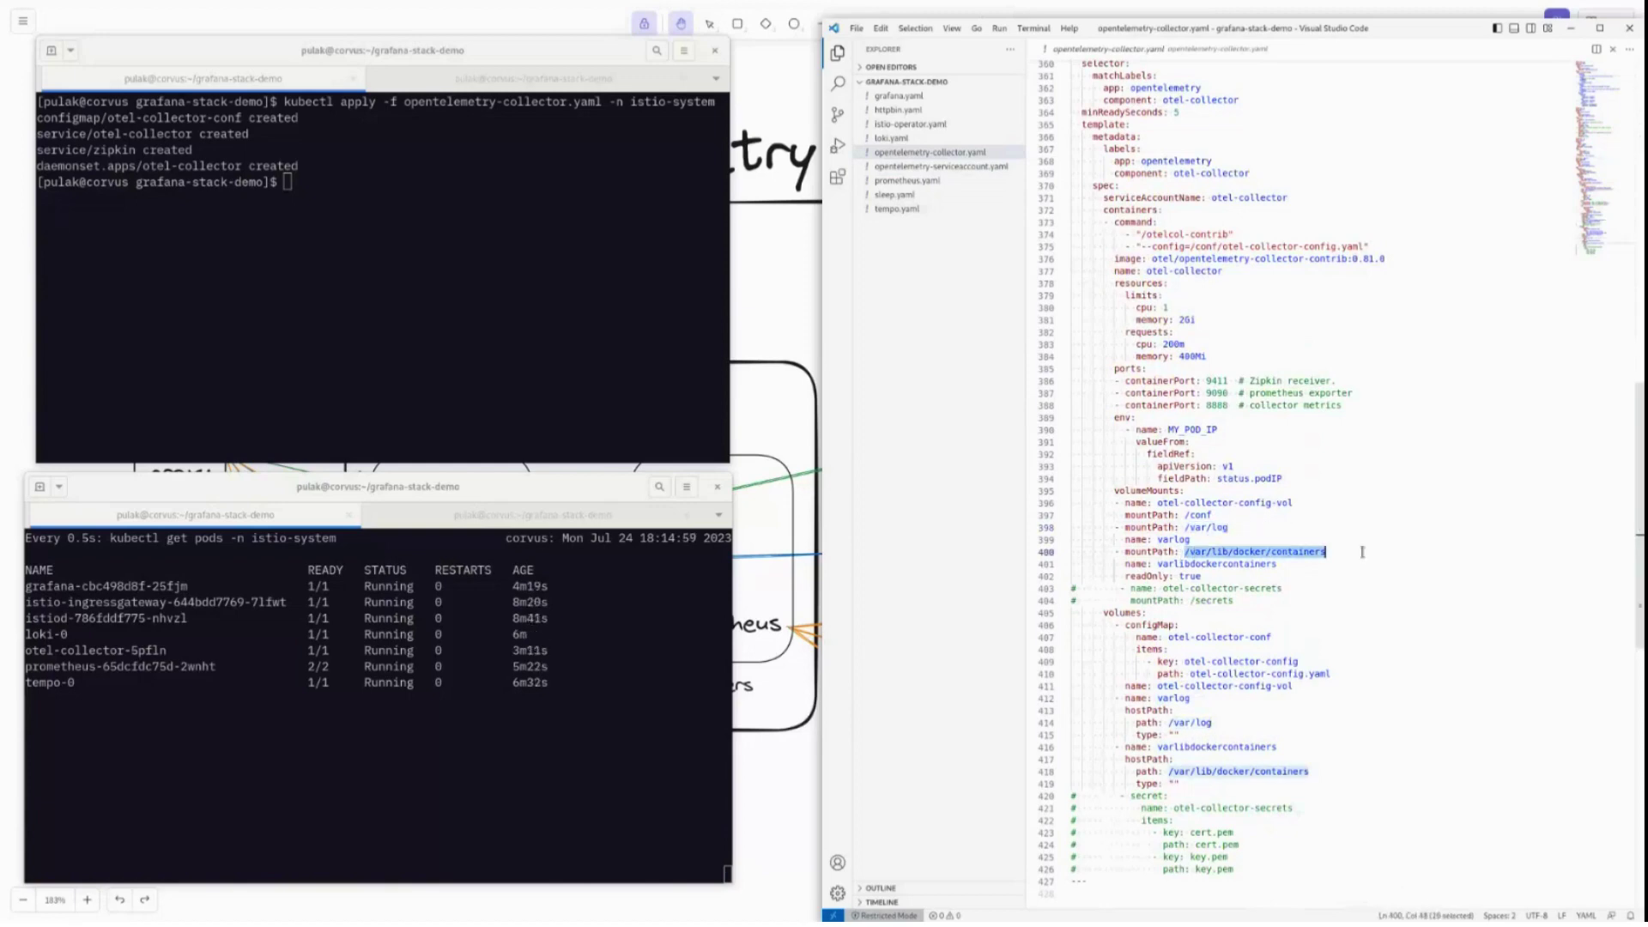
pyautogui.scroll(2, 1363, 552)
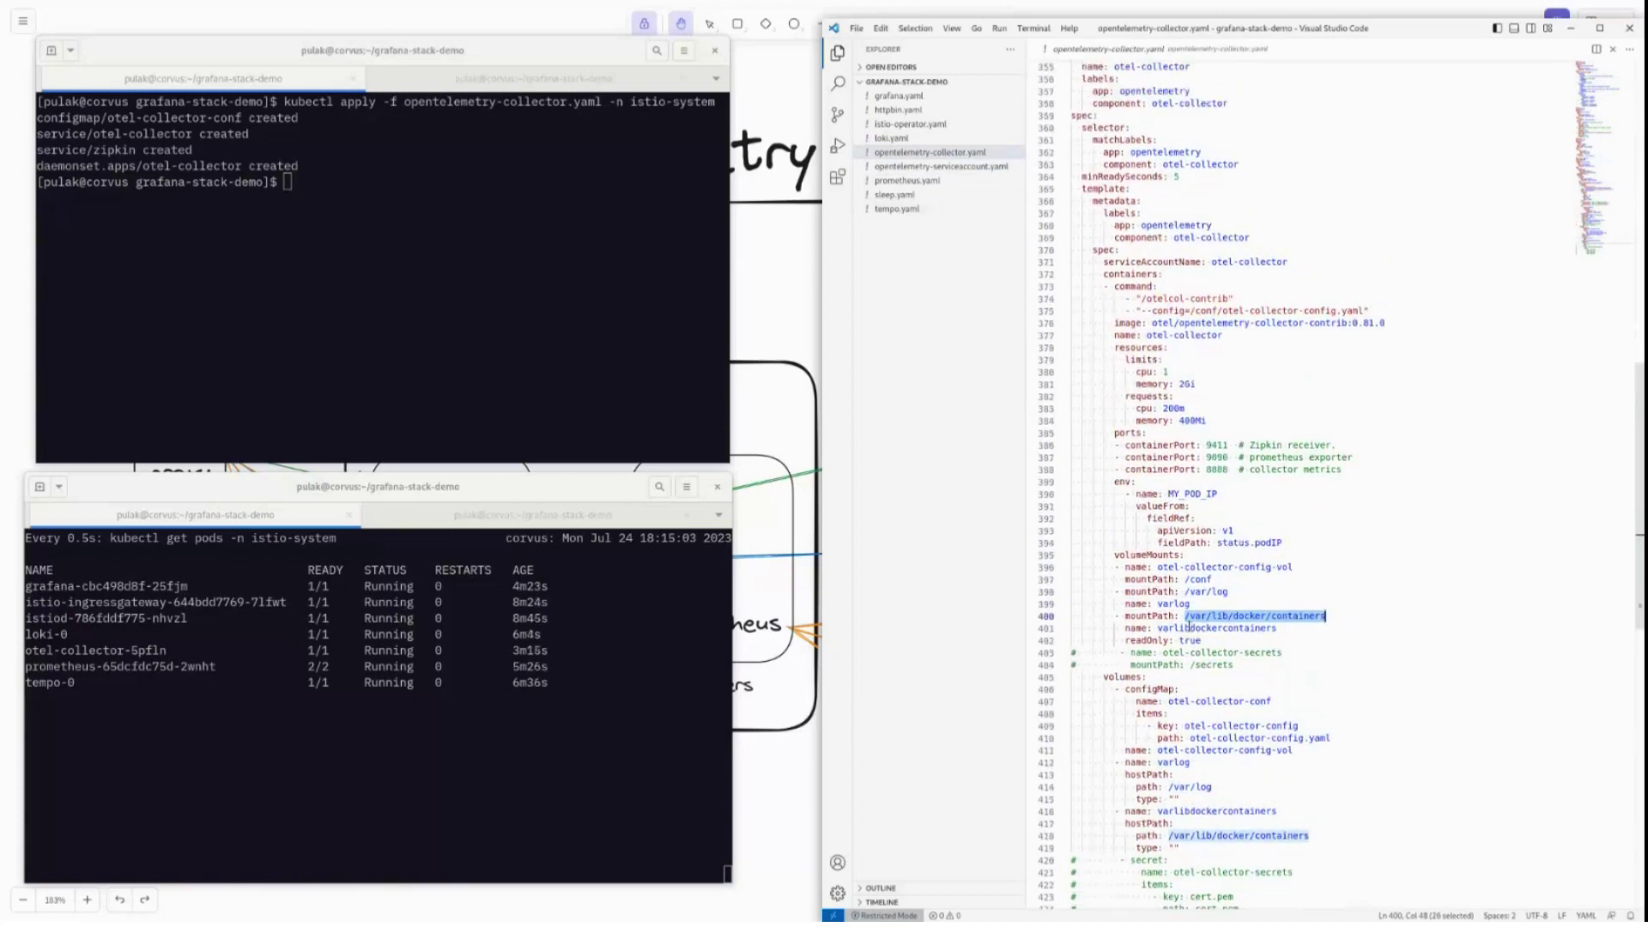
pyautogui.scroll(-3, 1190, 624)
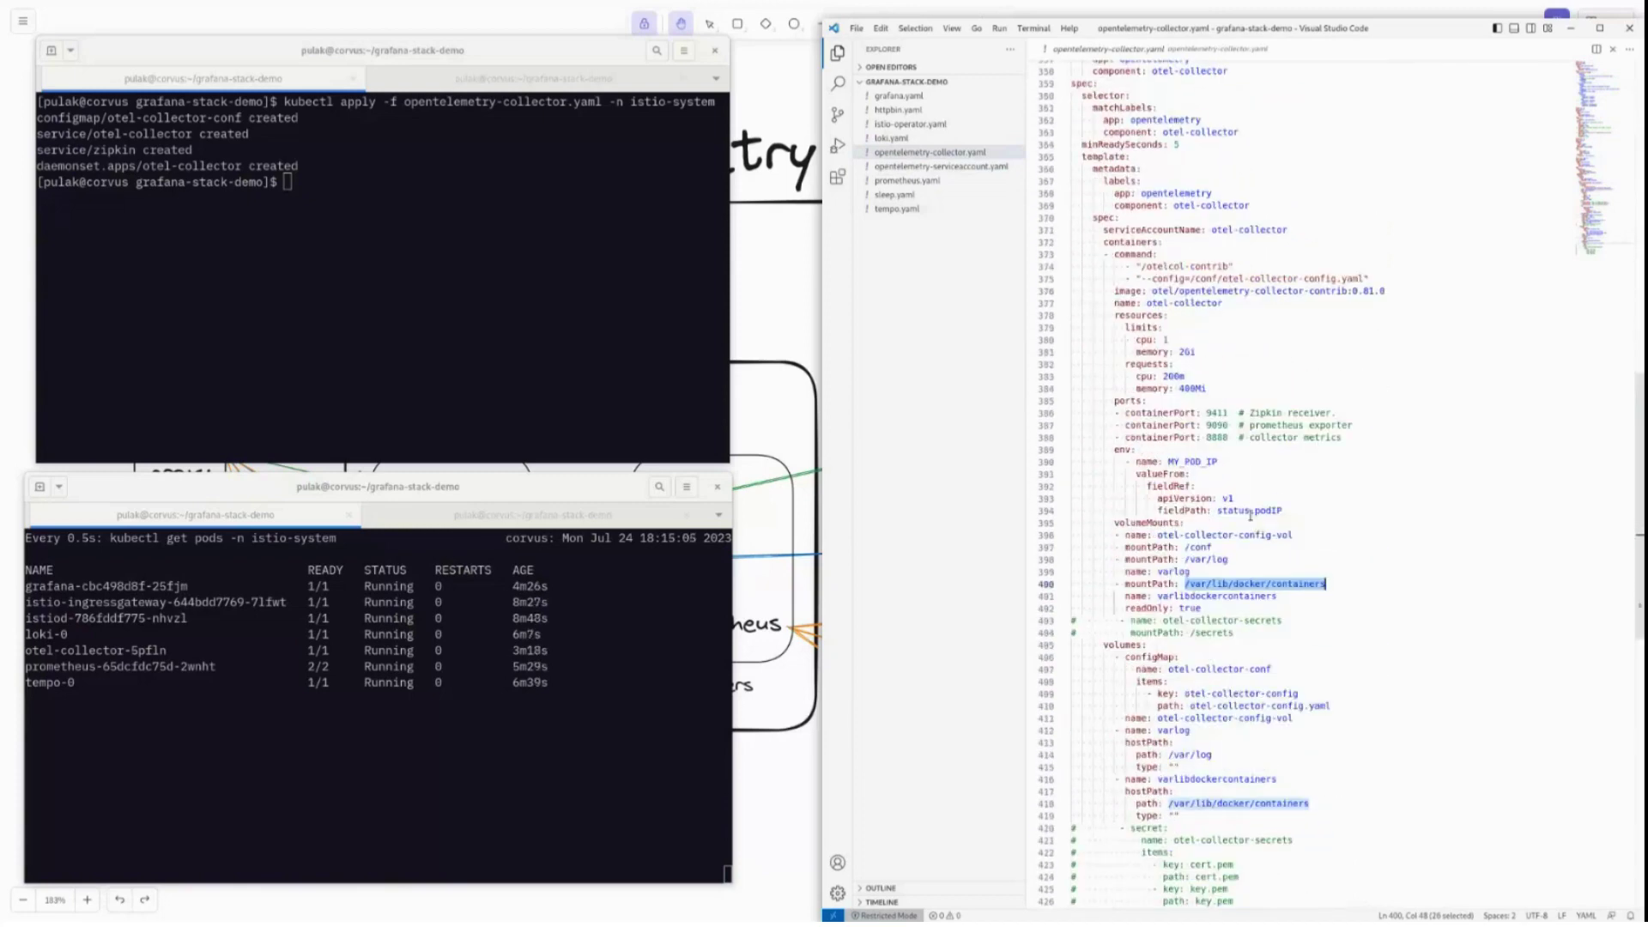
pyautogui.scroll(15, 1251, 515)
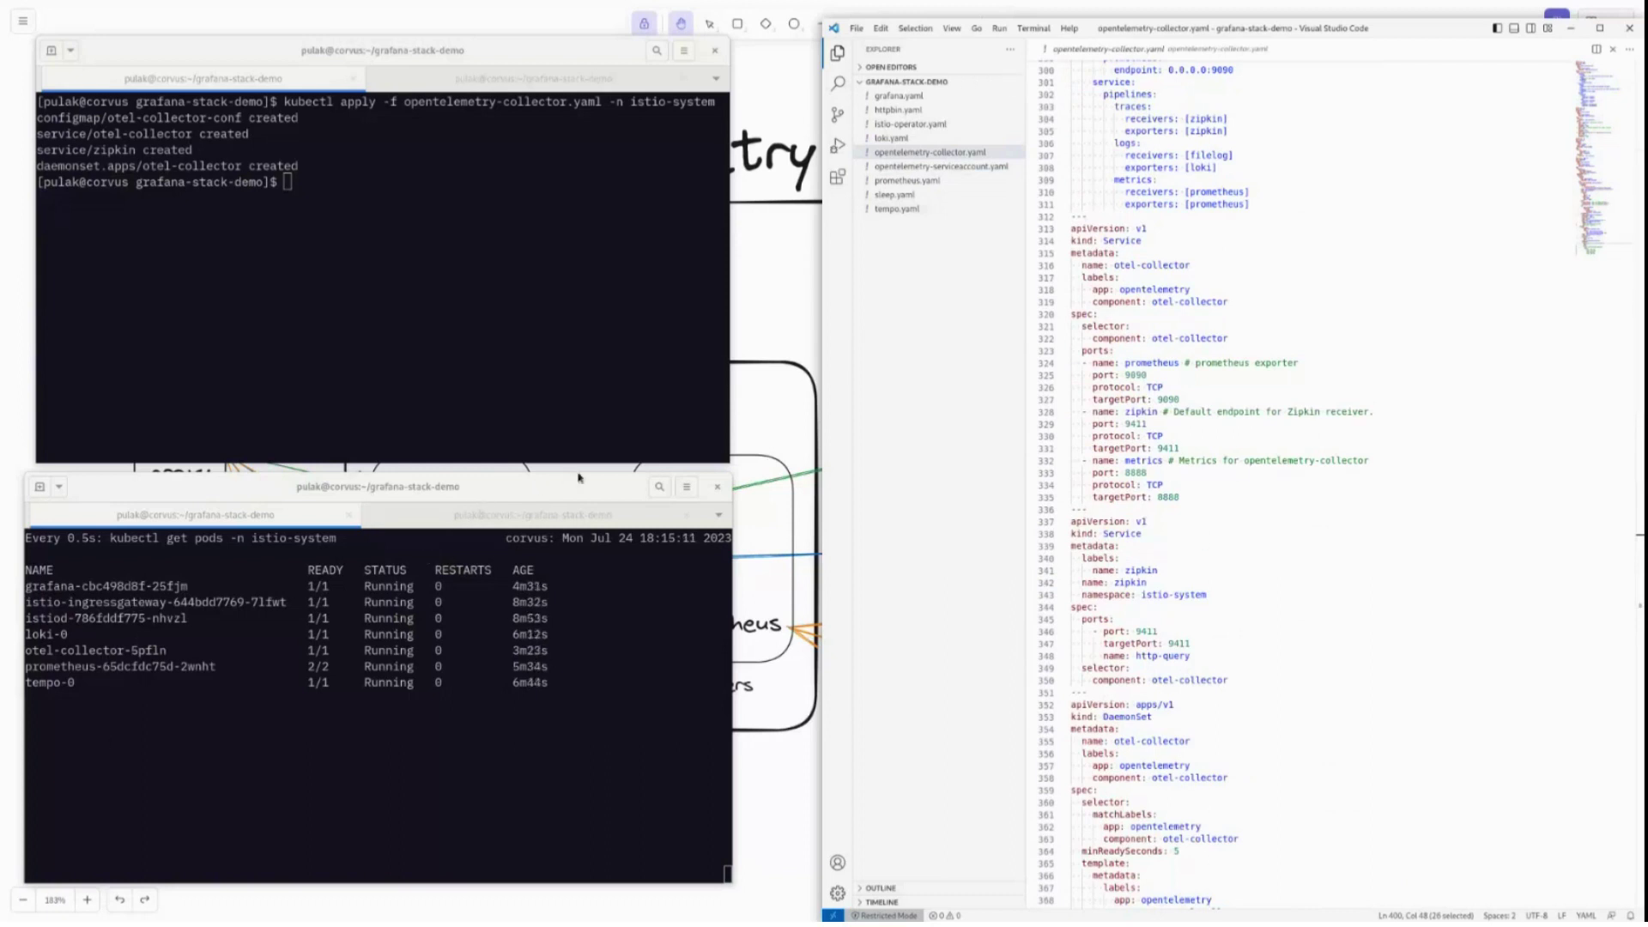
# Label the default namespace with istio-injection=enabled.
pyautogui.click(238, 296)
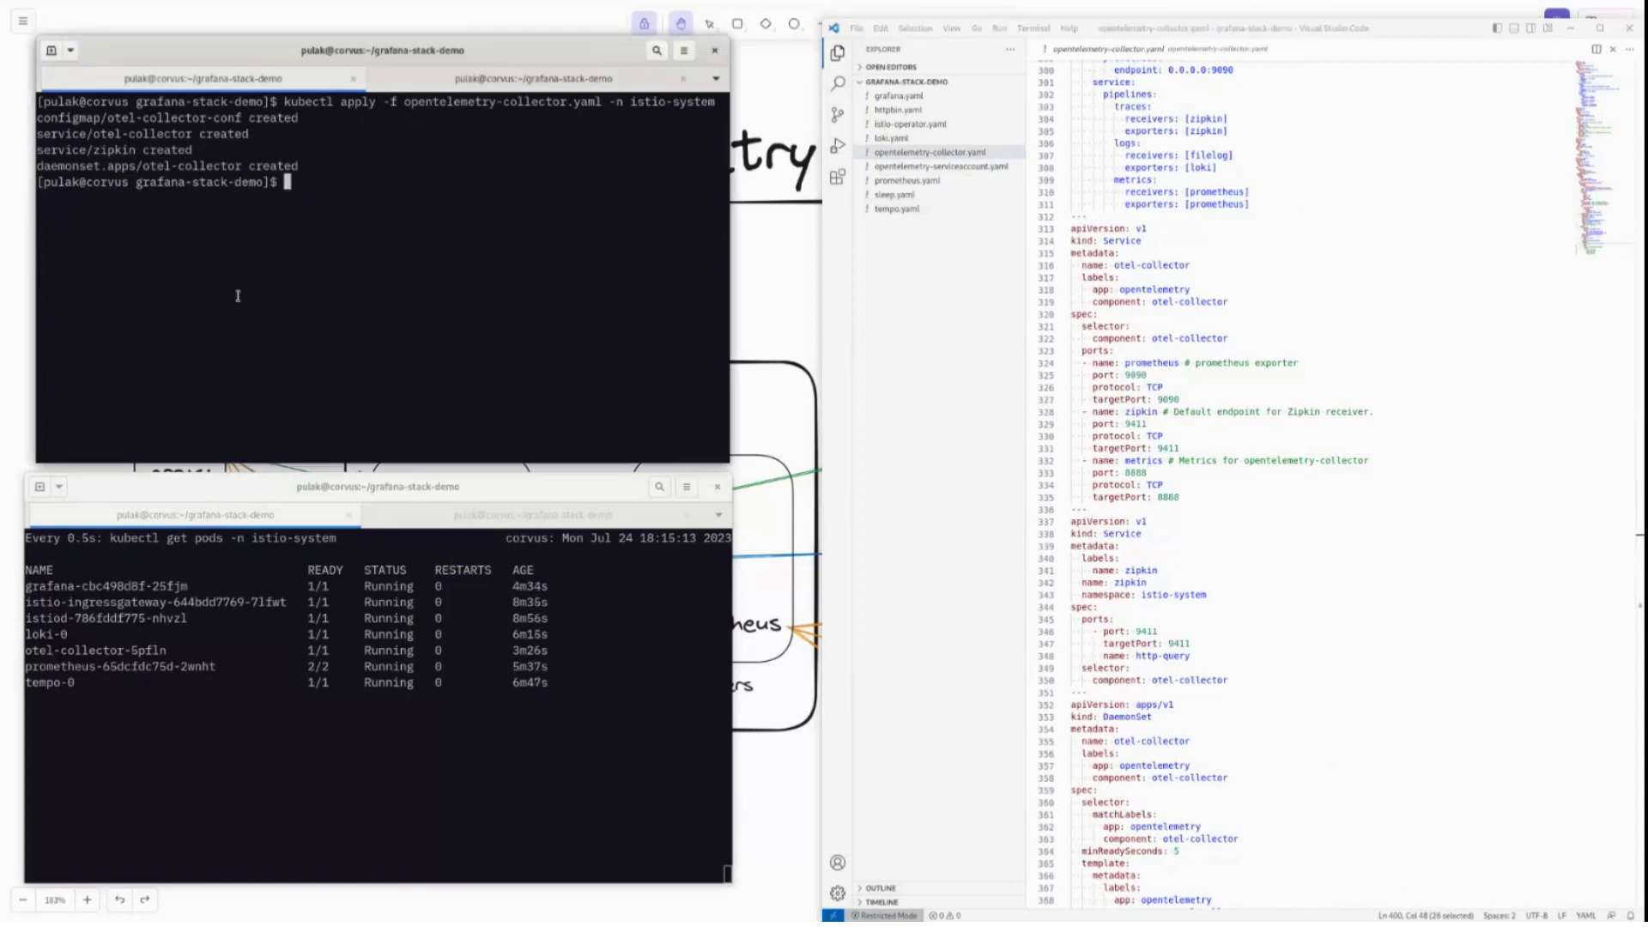
pyautogui.write('kubectl label ns defau')
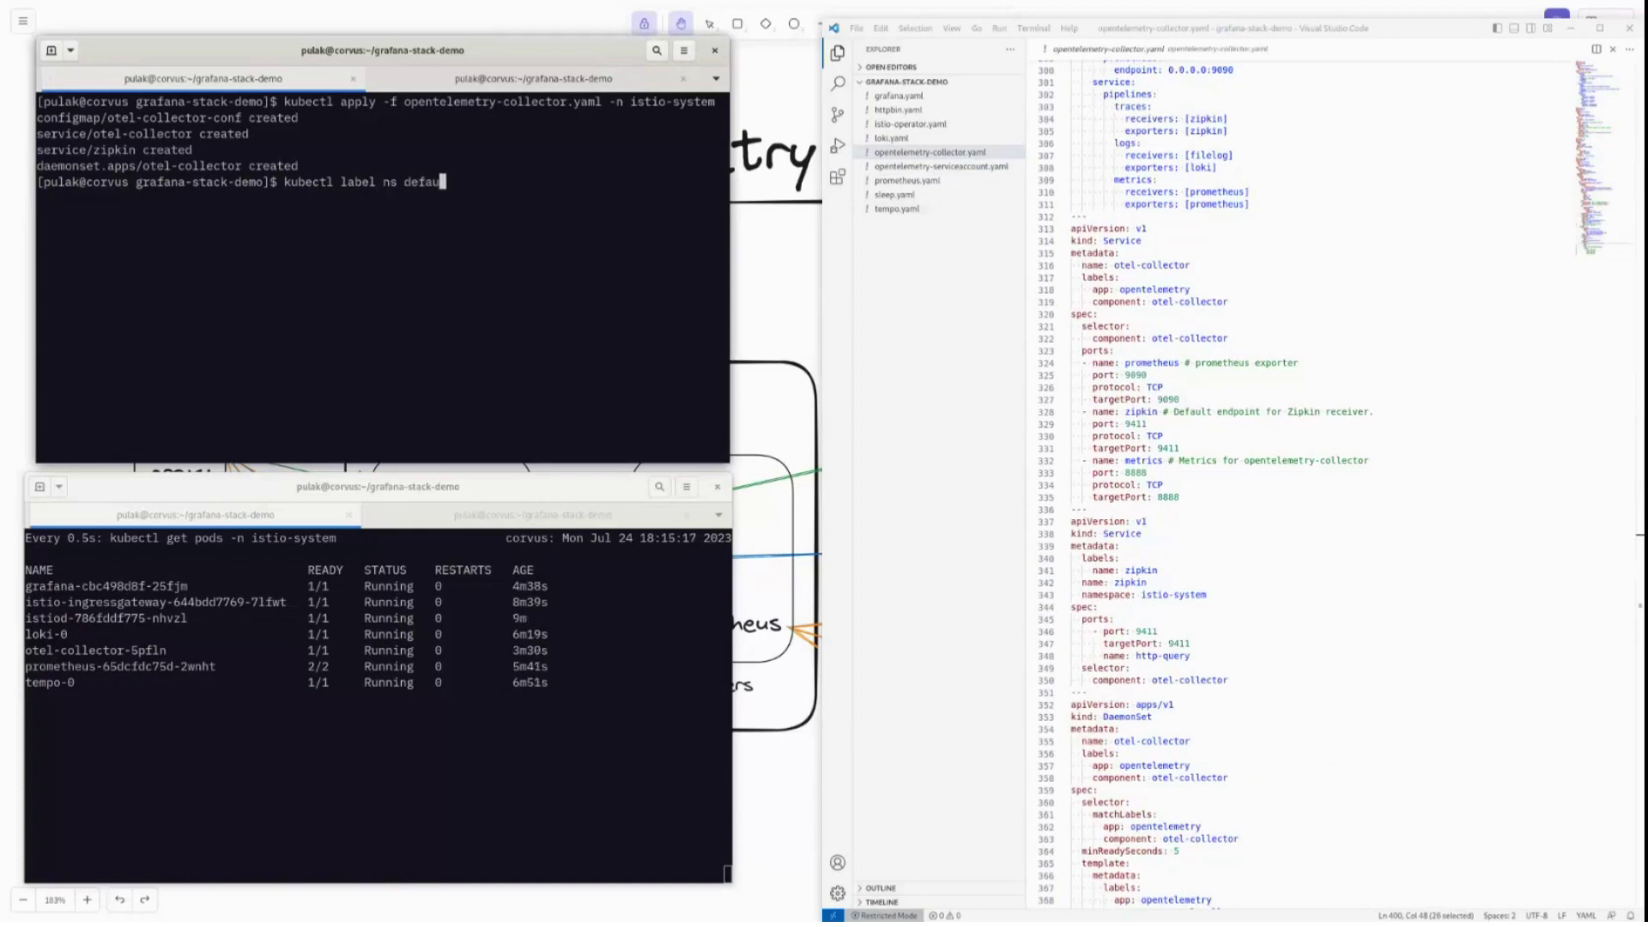
pyautogui.write('lt ns ')
pyautogui.write('istio')
pyautogui.press('Left')
pyautogui.press('Left')
pyautogui.press('Left')
pyautogui.press('Left')
pyautogui.press('BackSpace')
pyautogui.press('BackSpace')
pyautogui.press('BackSpace')
pyautogui.press('End')
pyautogui.write('-injection=enabled')
pyautogui.press('Return')
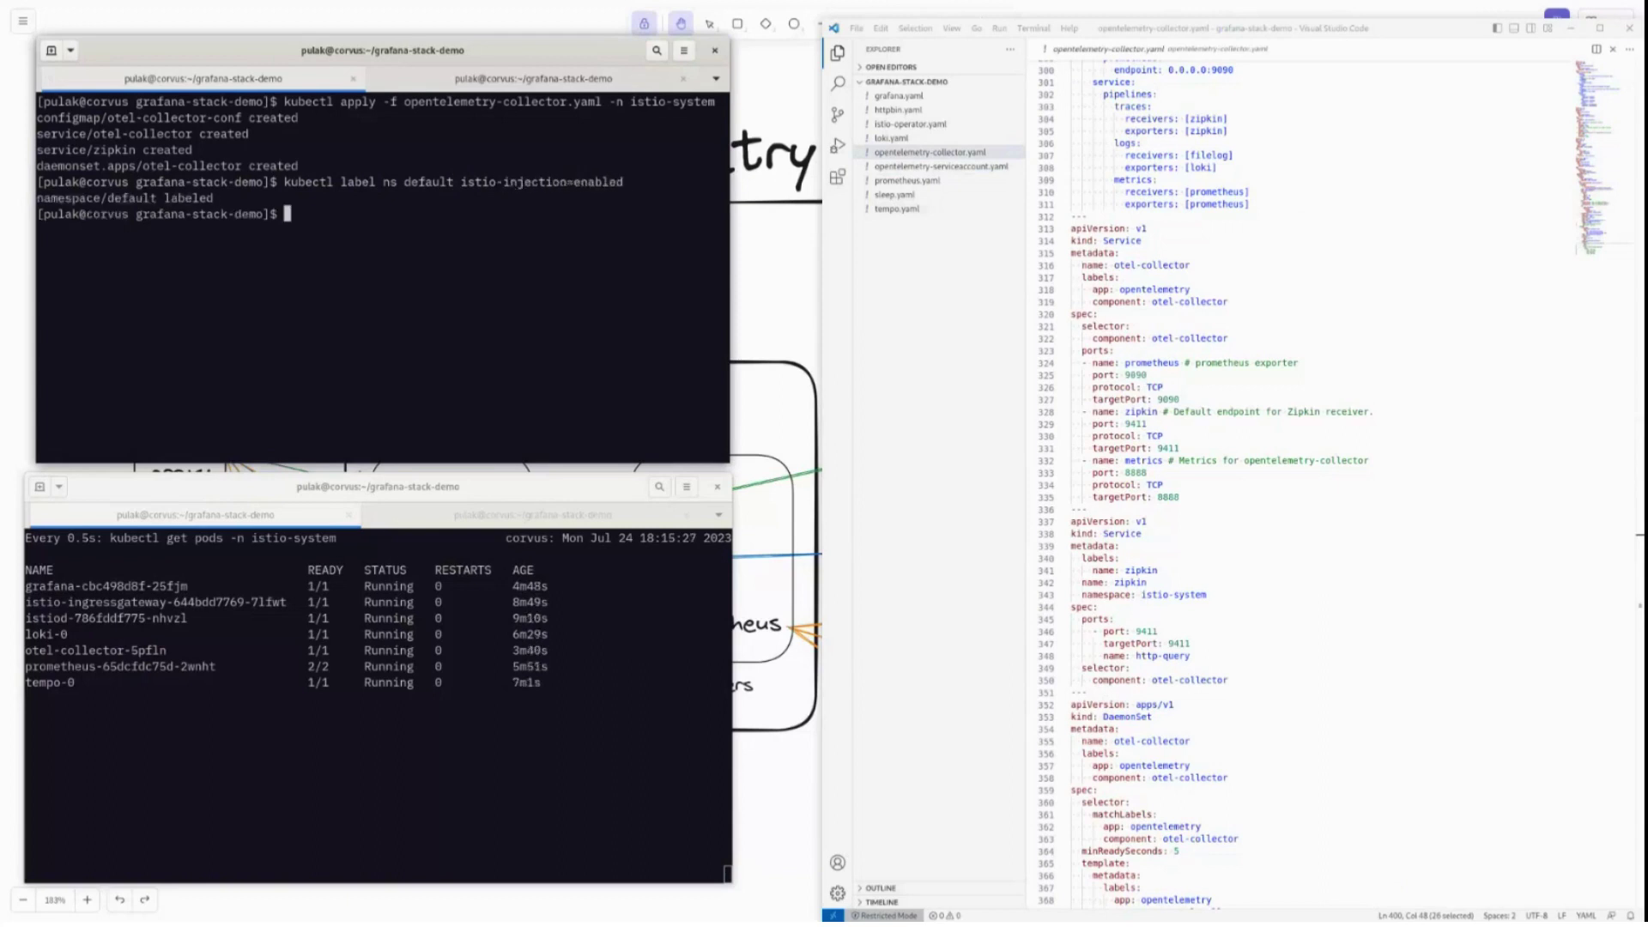
# Deploy the sleep.yaml and httpbin.yaml sample manifests with kubectl apply.
pyautogui.write('kubectl apply --')
pyautogui.press('BackSpace')
pyautogui.write('f sleep.yaml')
pyautogui.press('Return')
pyautogui.press('Up')
pyautogui.press('BackSpace')
pyautogui.press('BackSpace')
pyautogui.press('BackSpace')
pyautogui.press('BackSpace')
pyautogui.press('BackSpace')
pyautogui.press('BackSpace')
pyautogui.press('BackSpace')
pyautogui.press('BackSpace')
pyautogui.press('BackSpace')
pyautogui.press('BackSpace')
pyautogui.press('BackSpace')
pyautogui.write('httpbin.yaml')
pyautogui.press('Return')
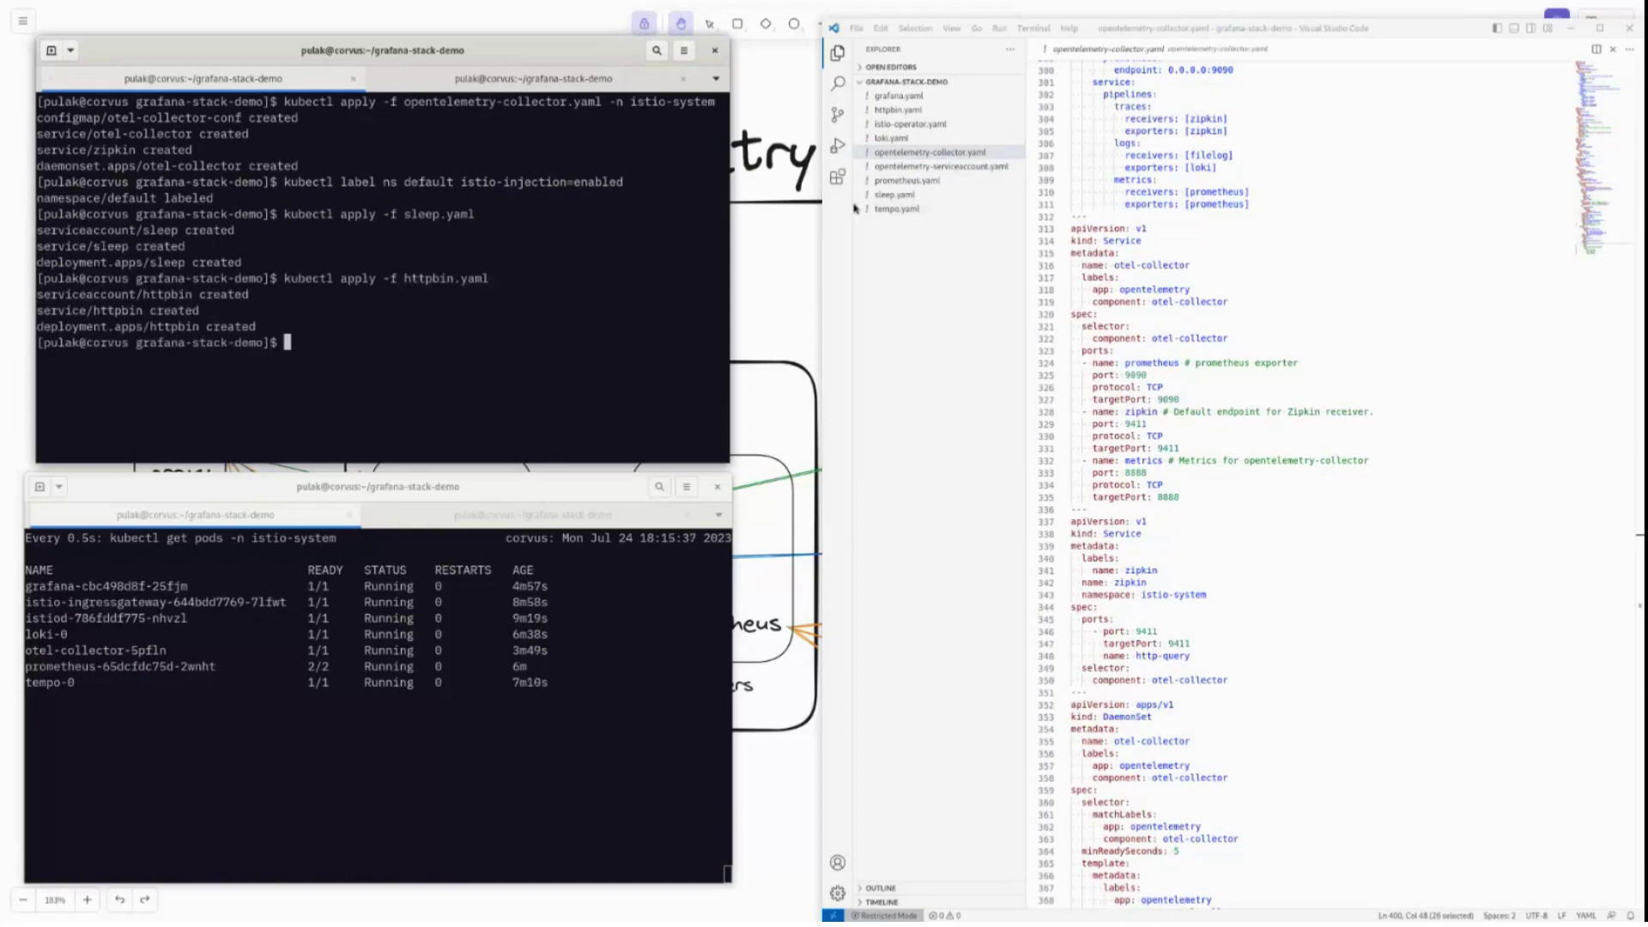
# View sleep.yaml and httpbin.yaml in the editor, then start a kubectl exec command in the terminal.
pyautogui.click(882, 196)
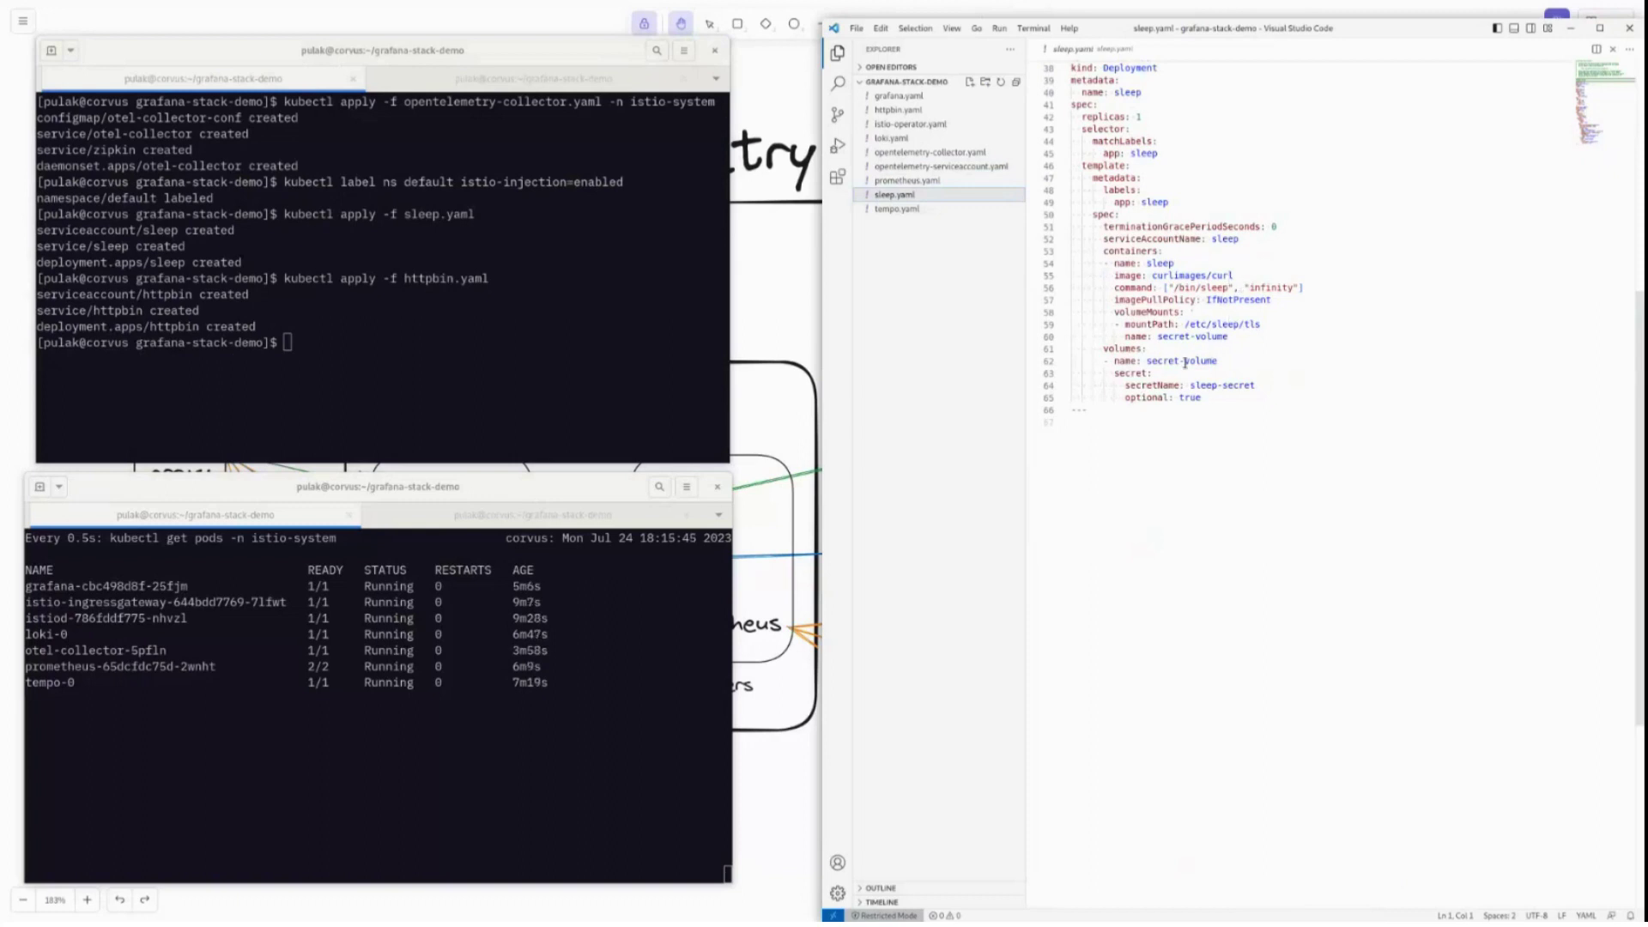
pyautogui.click(898, 110)
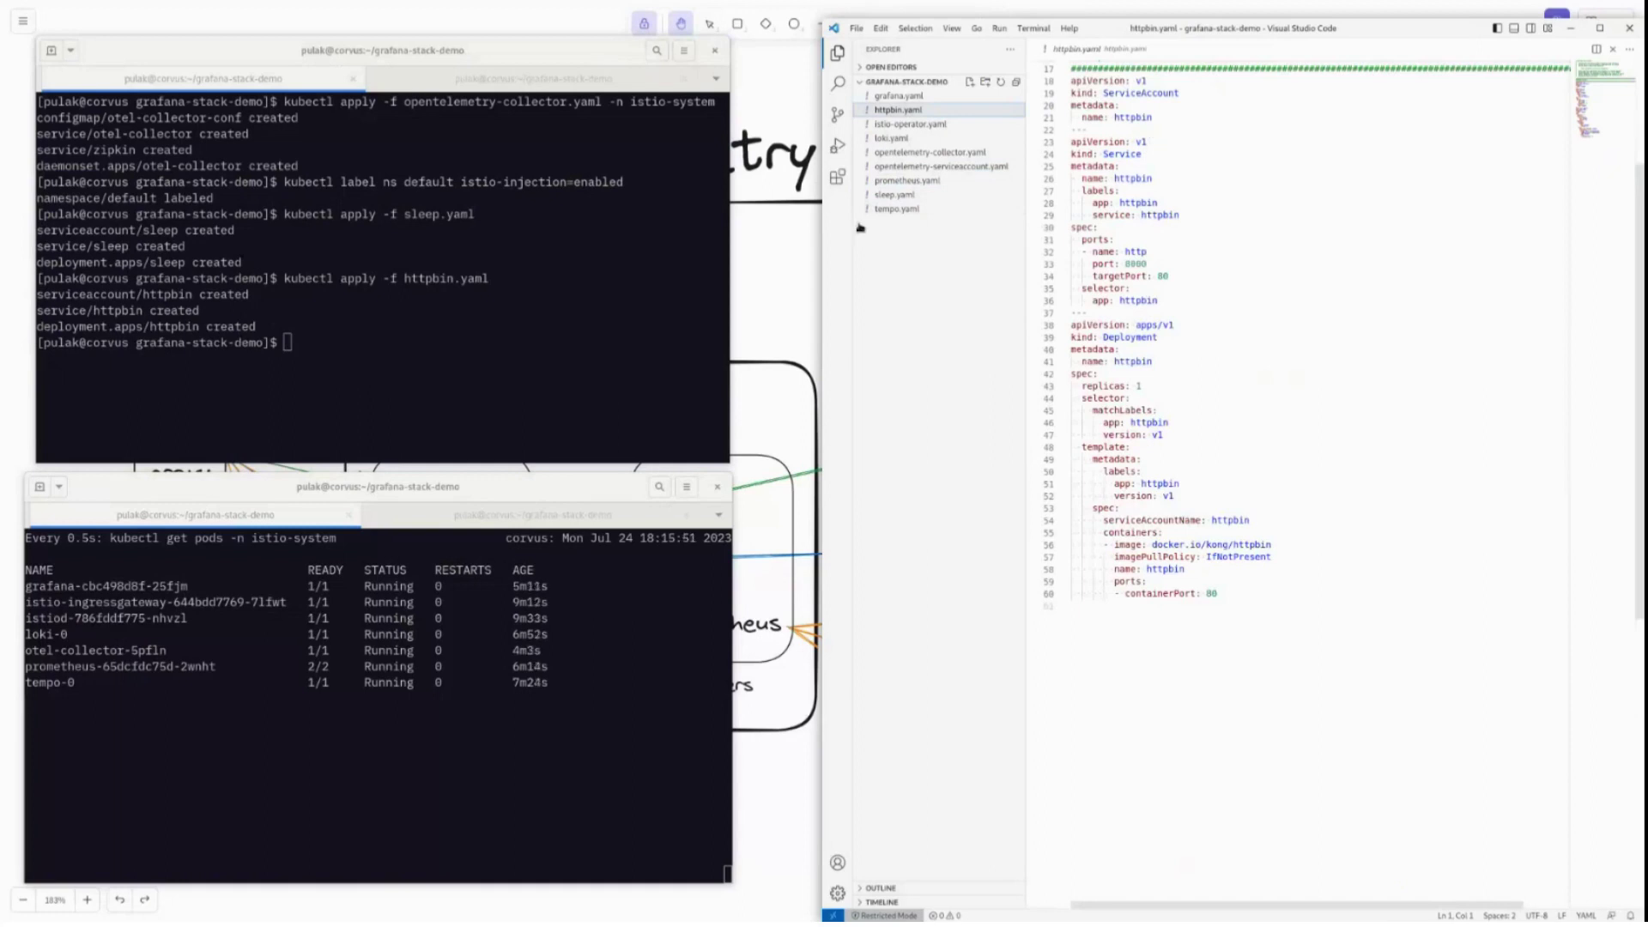
pyautogui.click(423, 233)
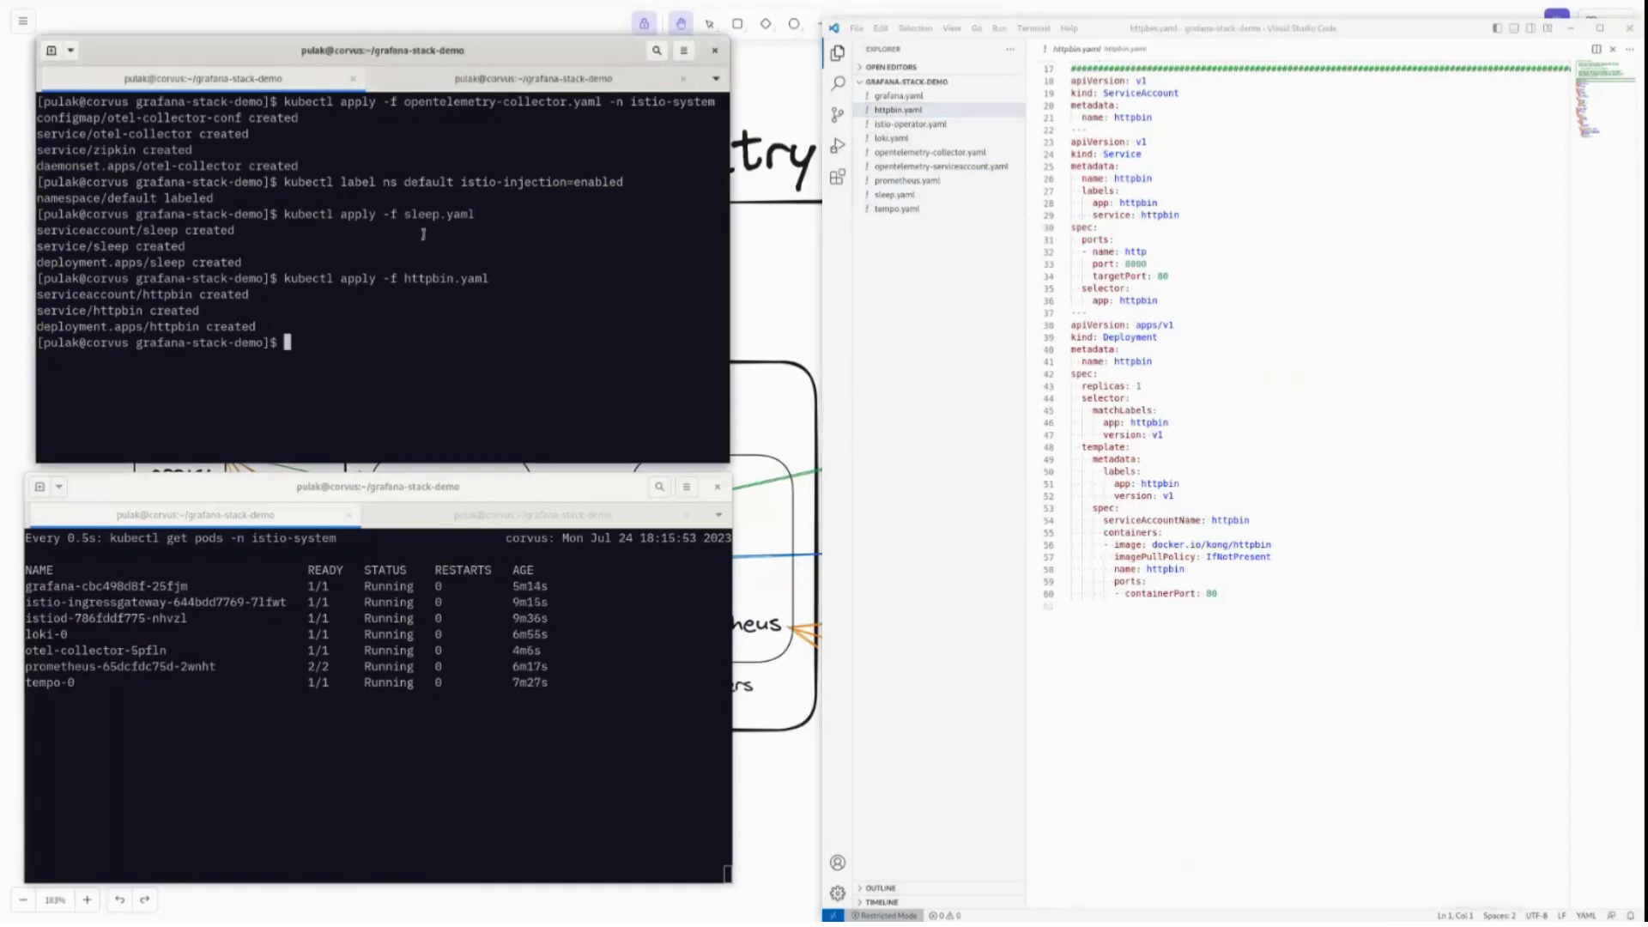
pyautogui.write('kubectl exec')
# From the sleep pod's sleep container, run curl -sS -v httpbin:8000/status/418 using the pasted pod name.
pyautogui.click(446, 515)
pyautogui.tripleClick(169, 605)
pyautogui.moveTo(26, 602); pyautogui.dragTo(175, 603)
pyautogui.click(490, 367)
pyautogui.middleClick(491, 367)
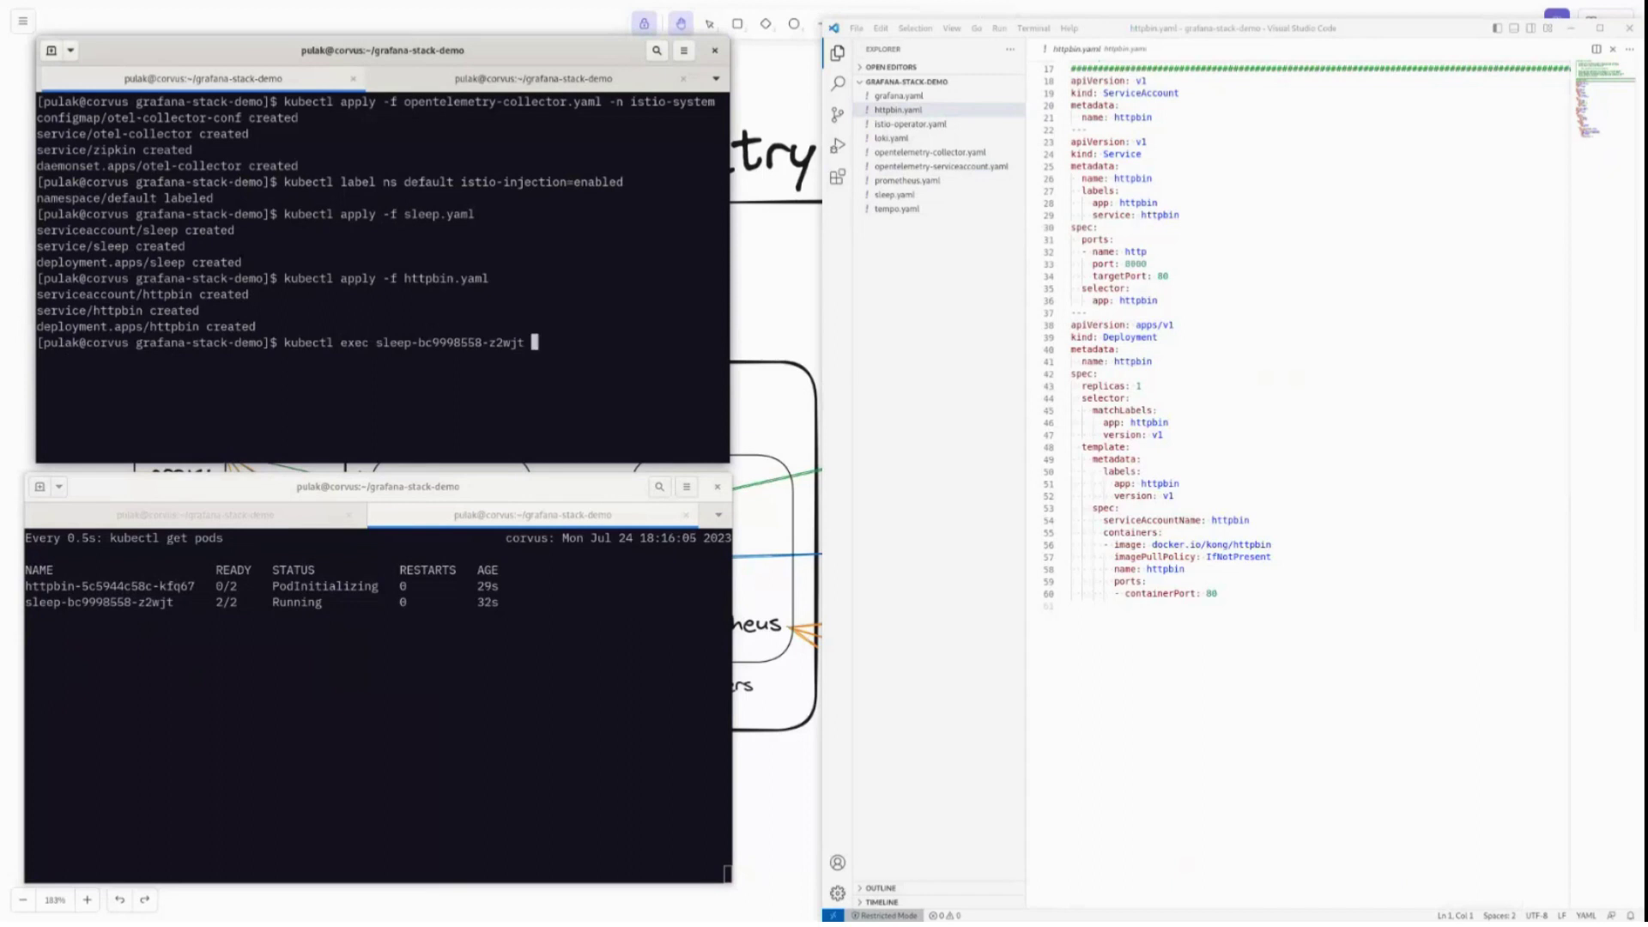
pyautogui.write('-c sleep -- curl -sS -v http')
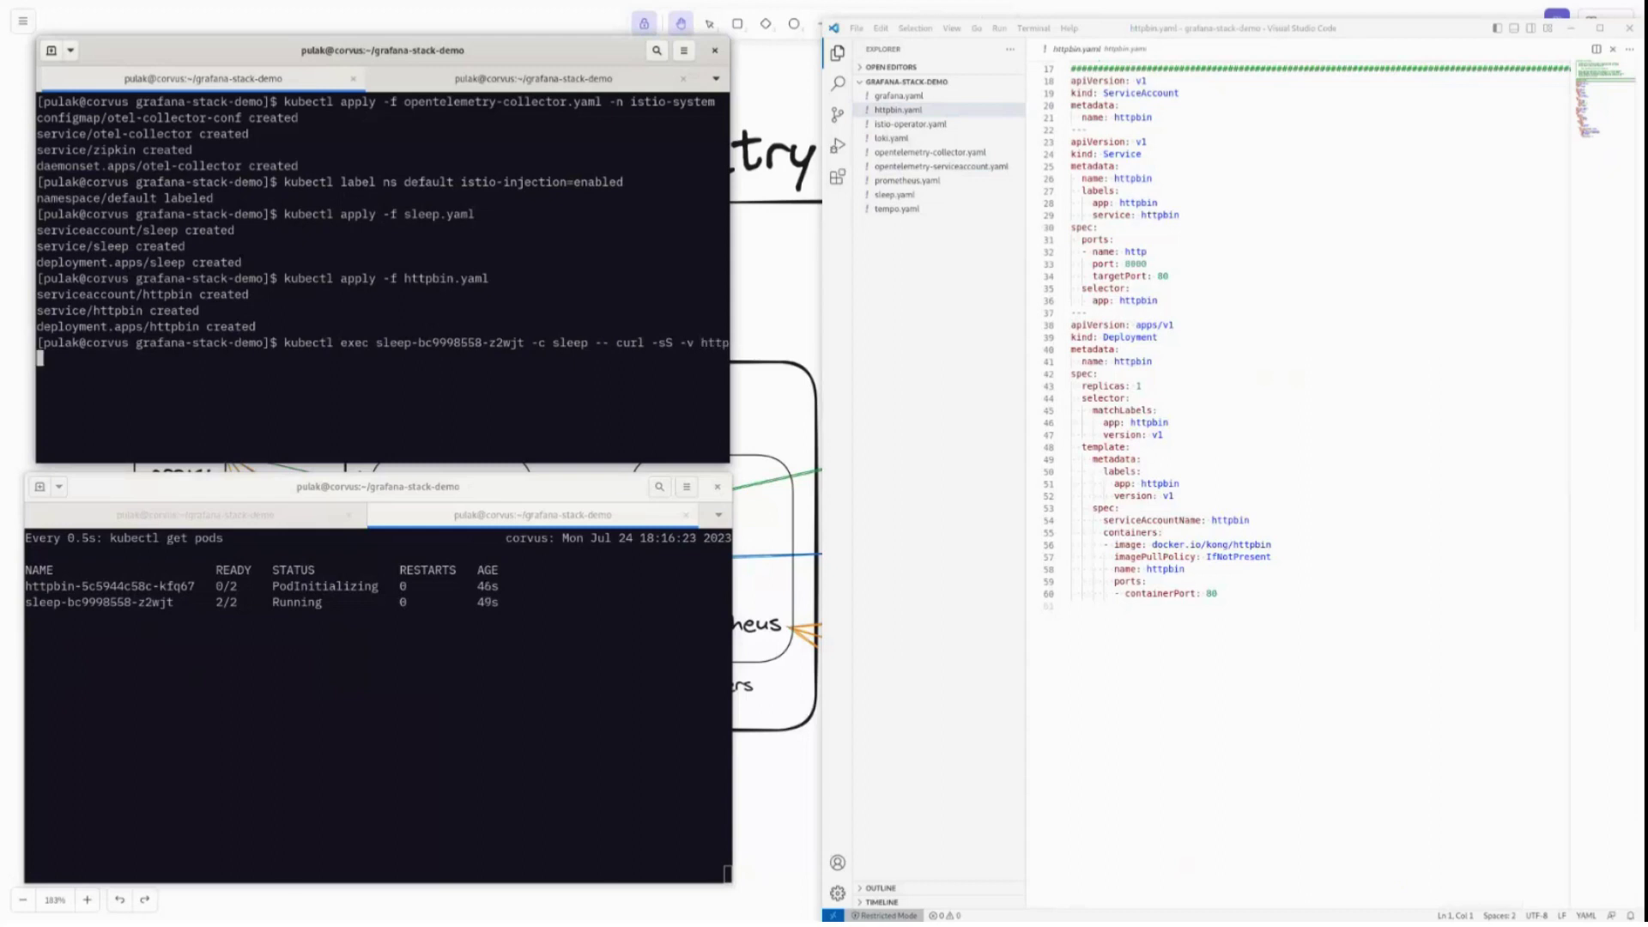
pyautogui.write('bin:8000/st')
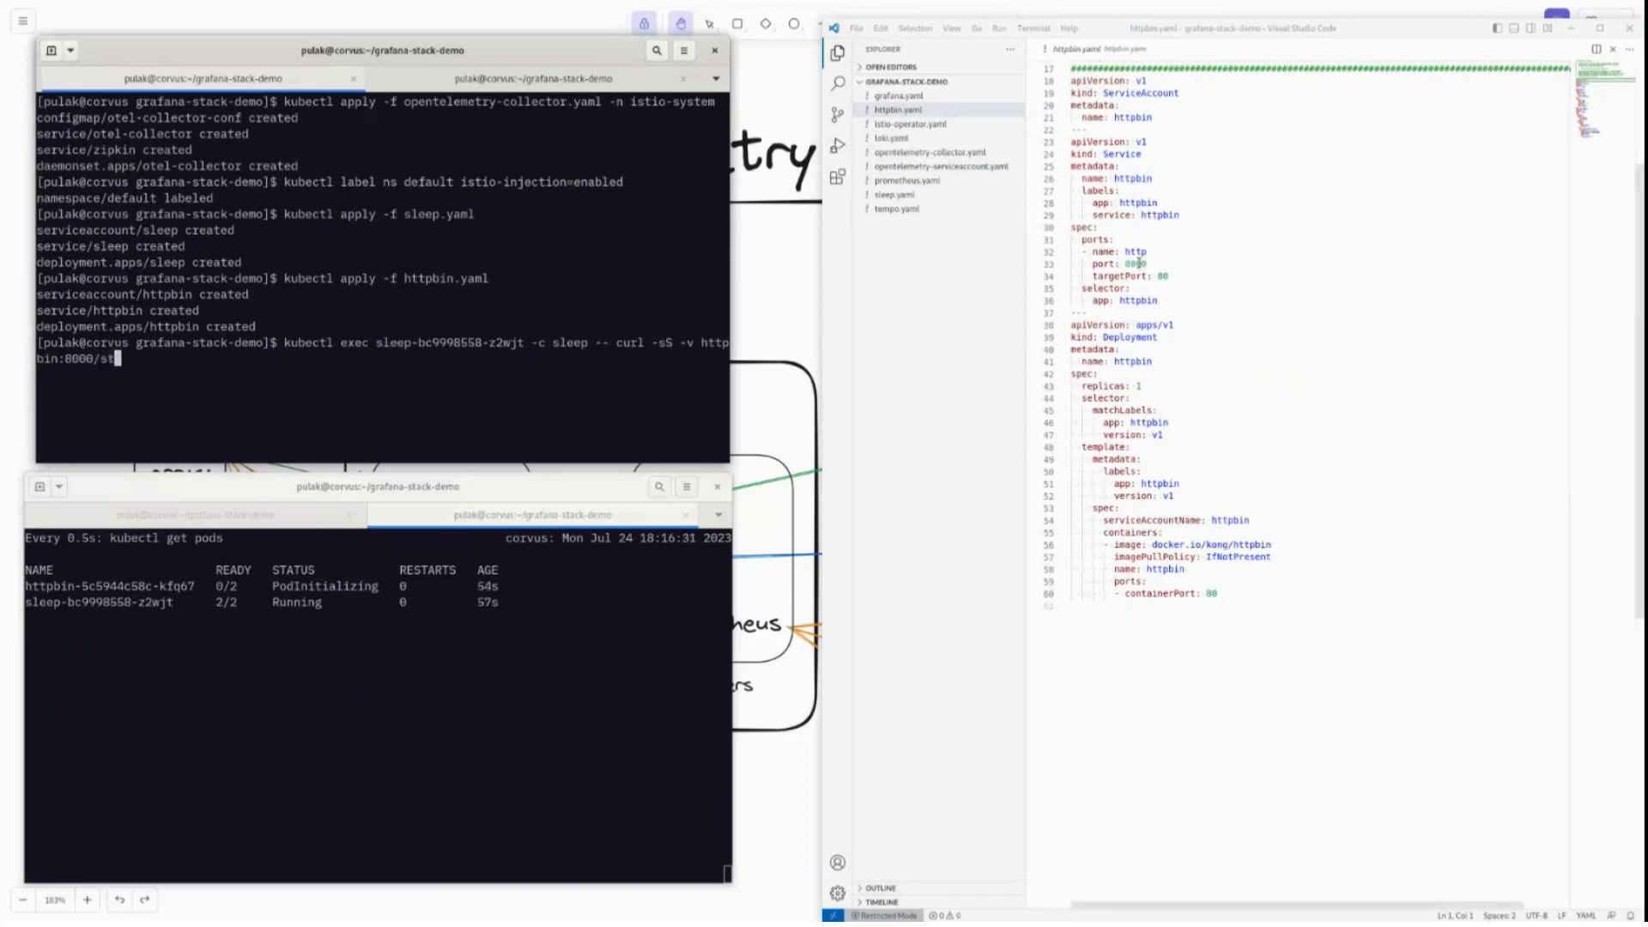
pyautogui.write('atus/418')
pyautogui.press('Return')
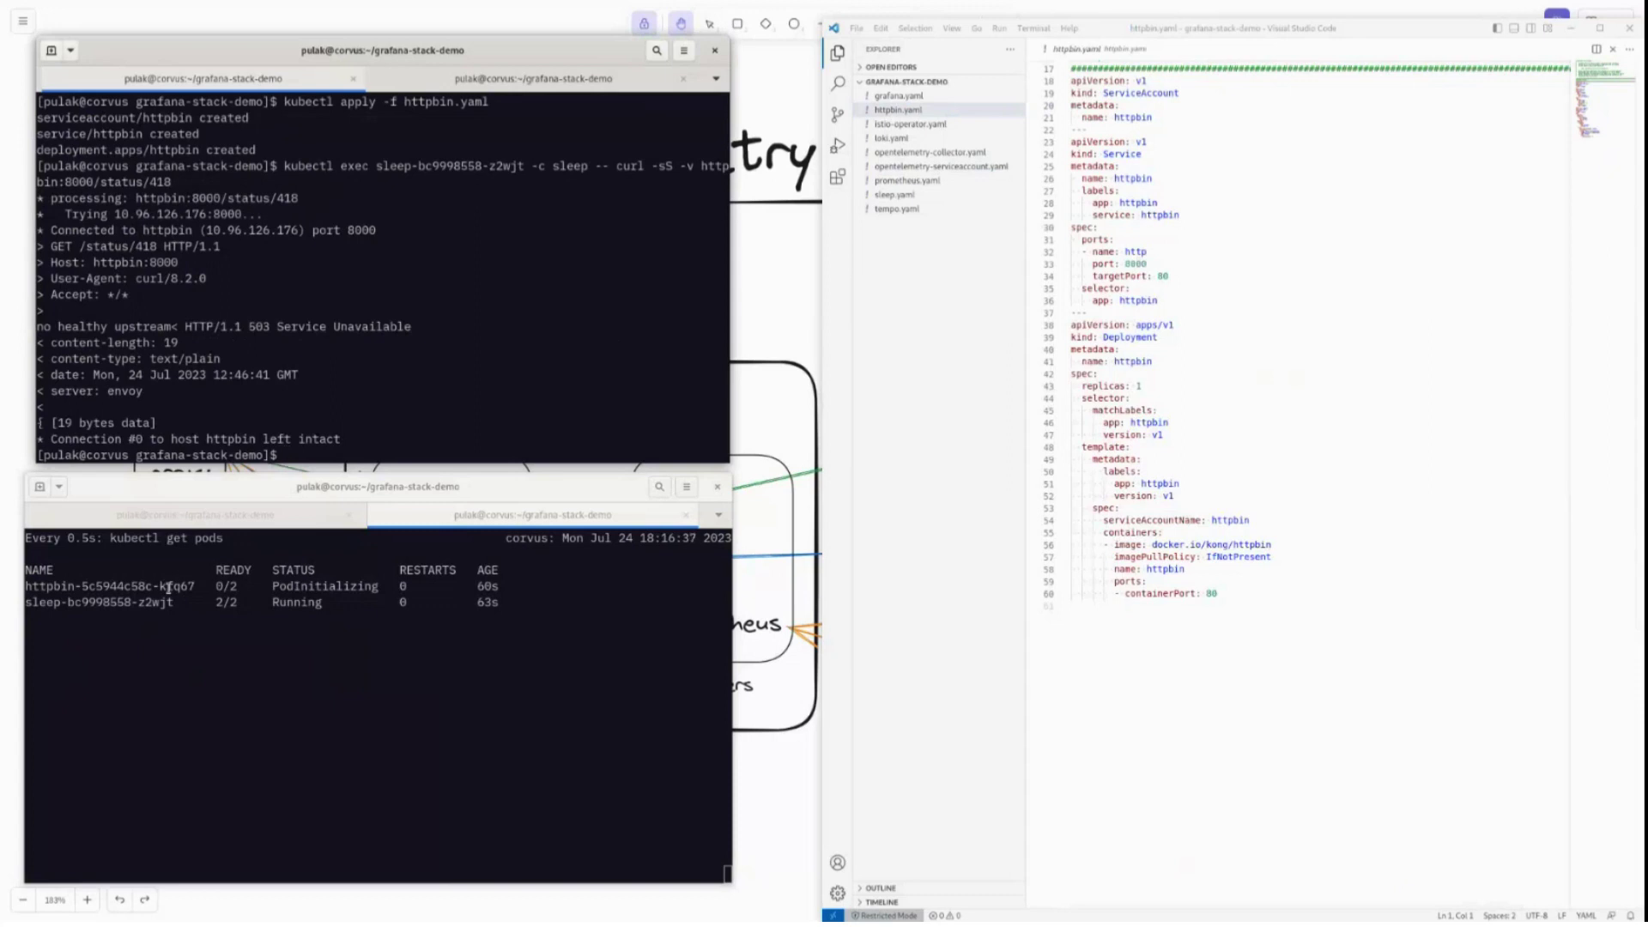
pyautogui.press('Up')
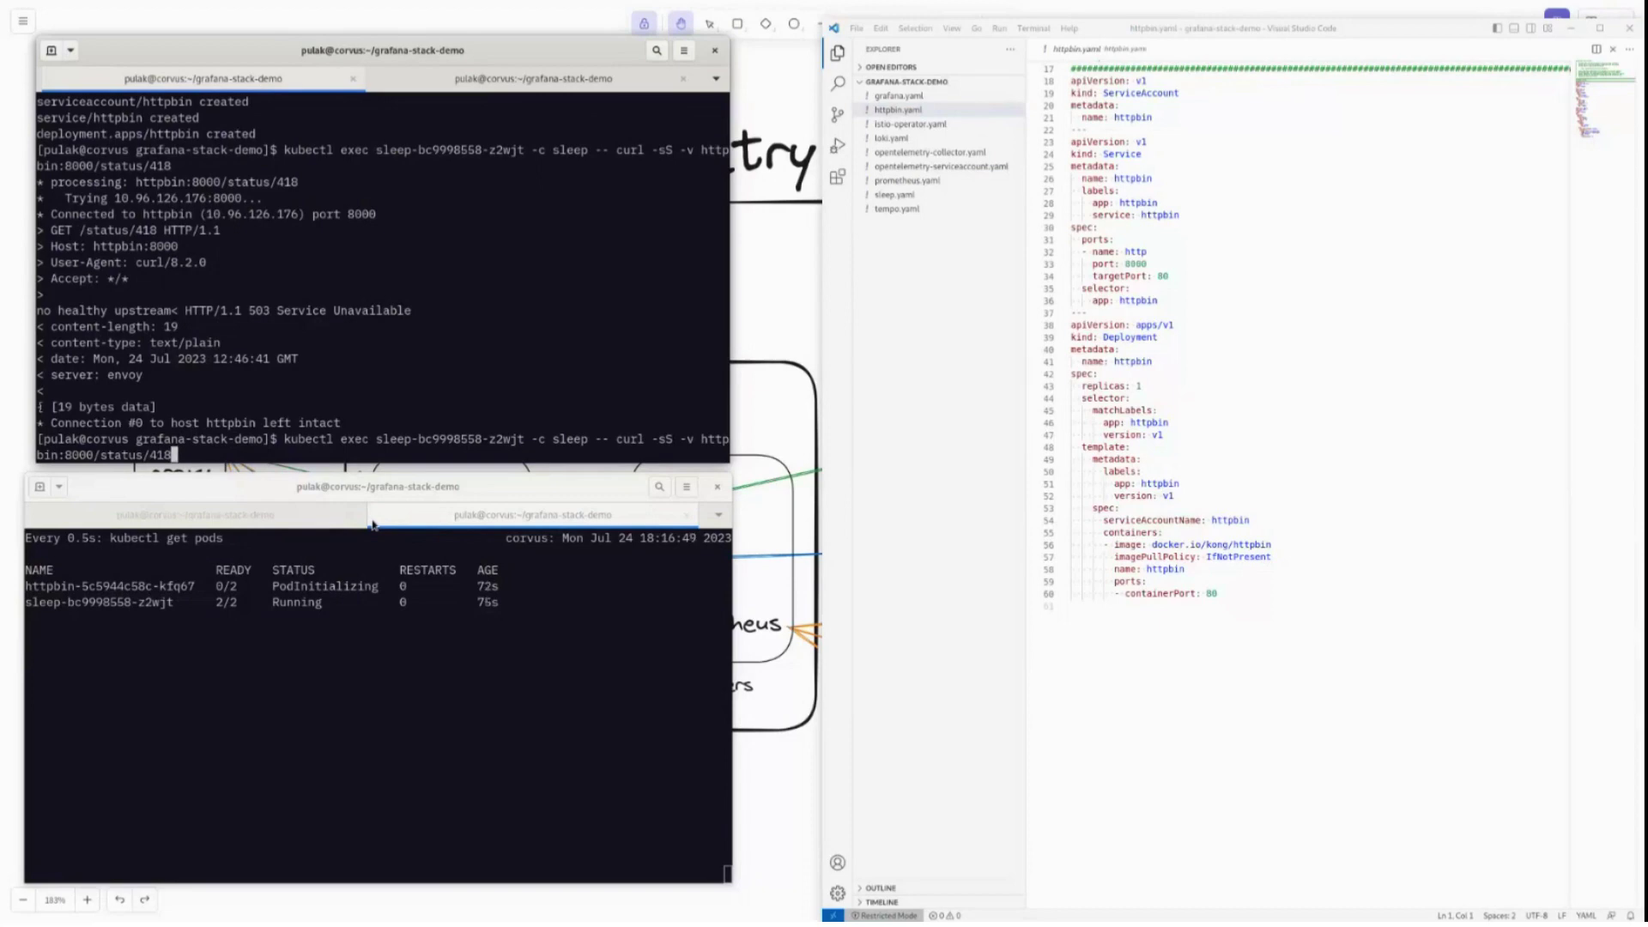
# Check both pod watches, then rerun the httpbin status 418 curl now that httpbin is ready.
pyautogui.click(276, 522)
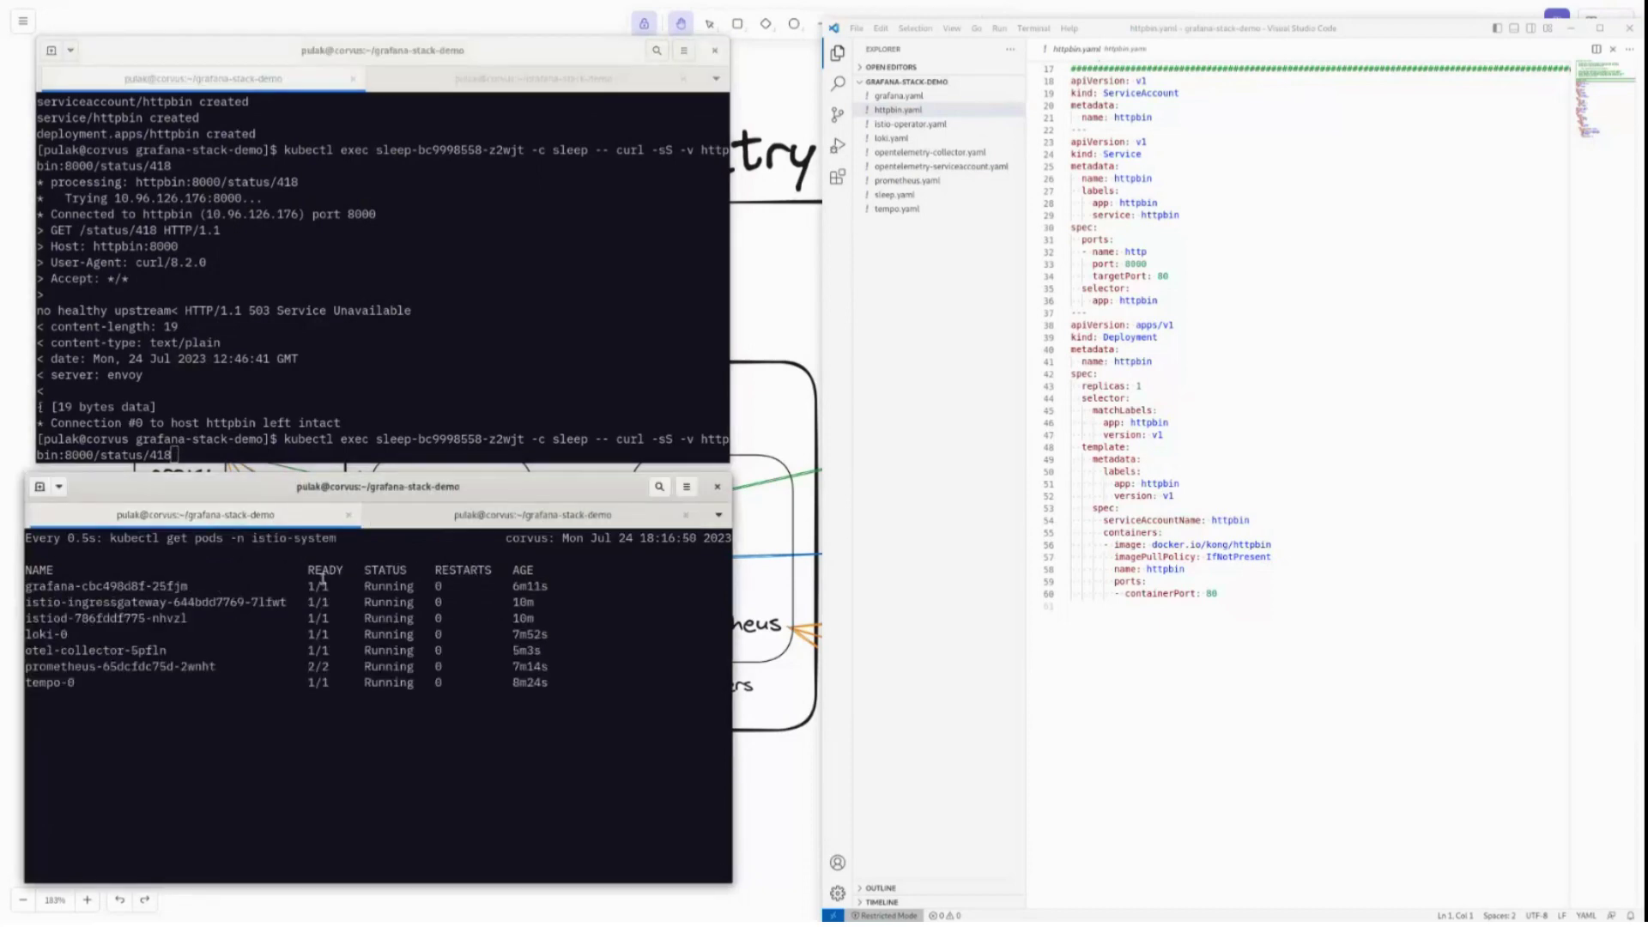
pyautogui.hotkey('ctrl', 'pagedown')
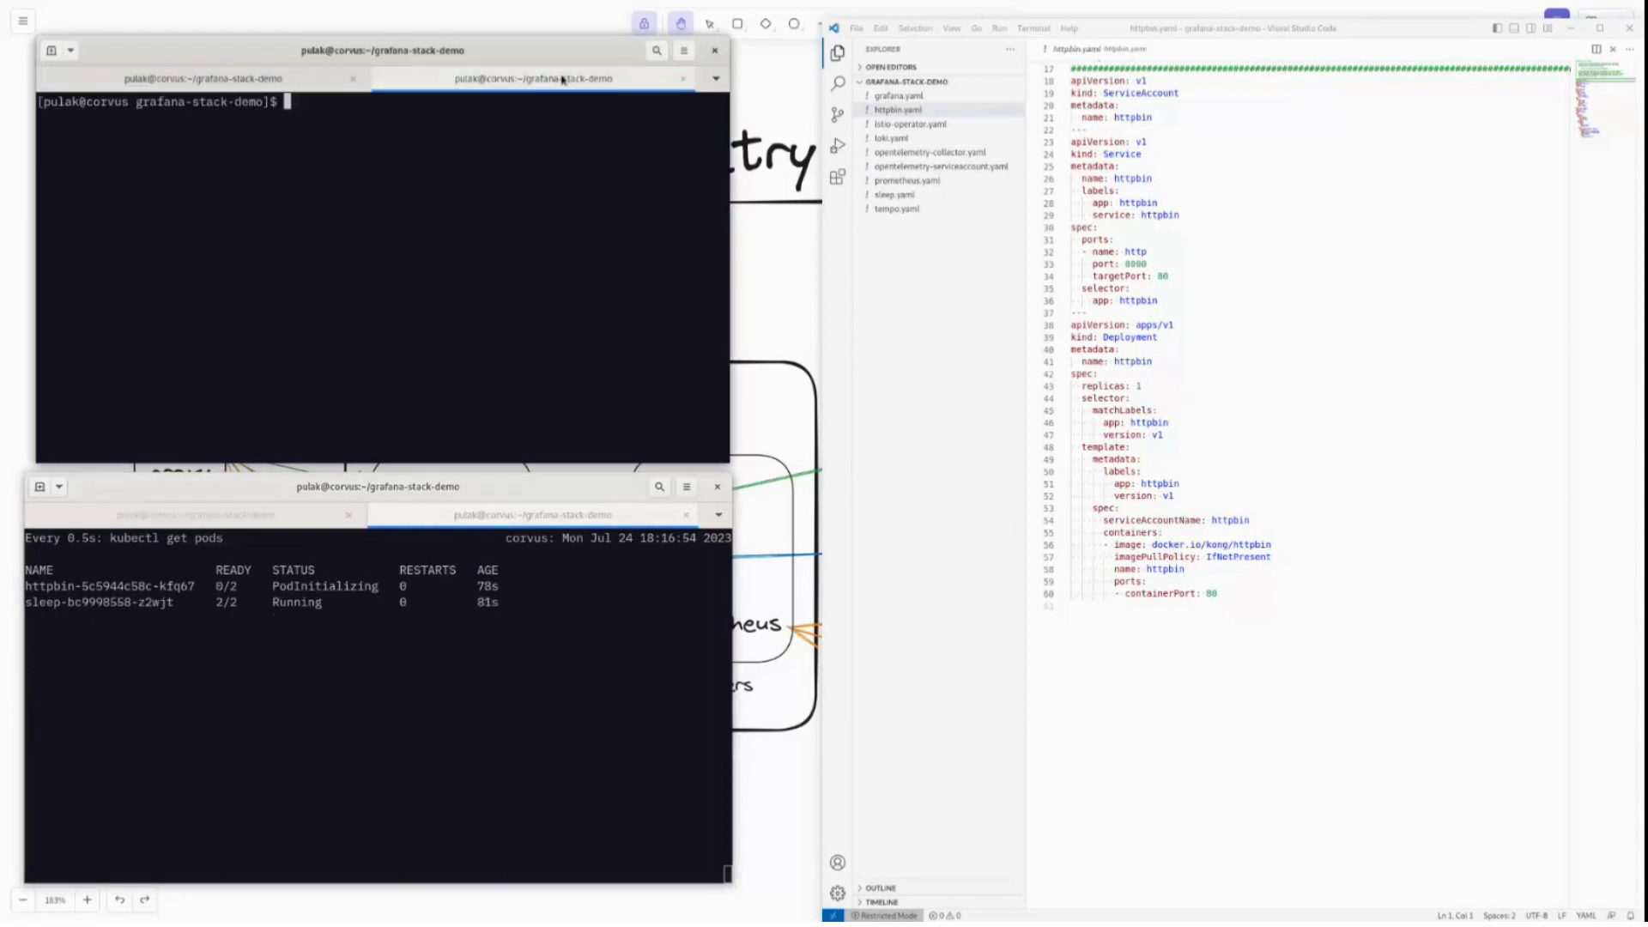
pyautogui.click(564, 77)
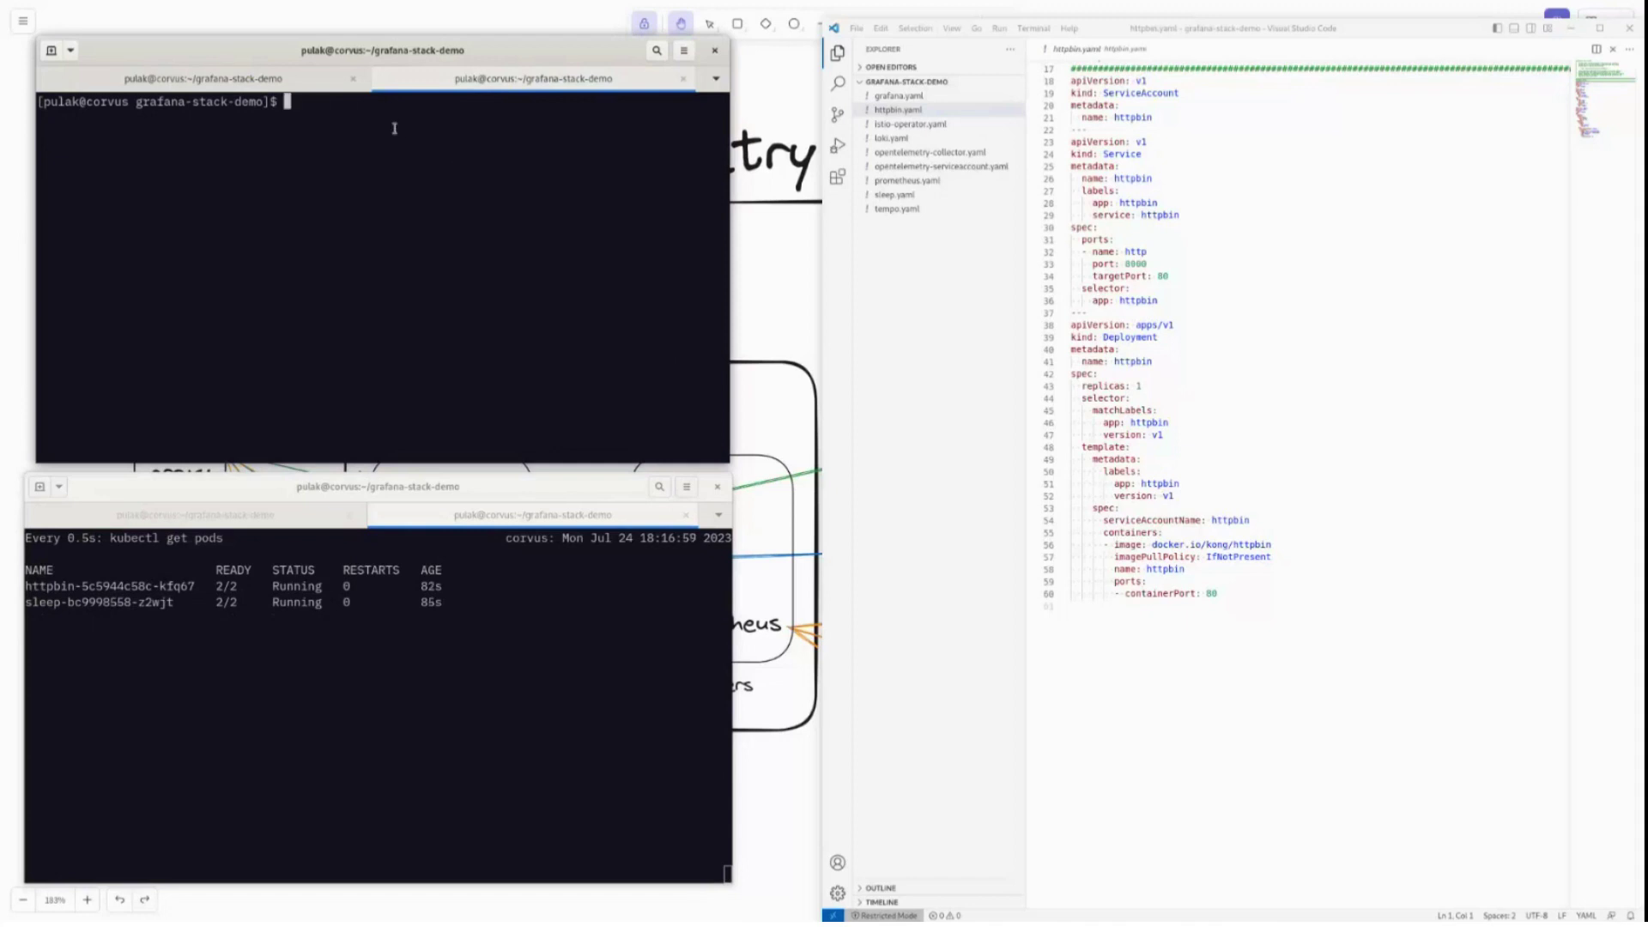
pyautogui.hotkey('ctrl', 'pageup')
pyautogui.press('Return')
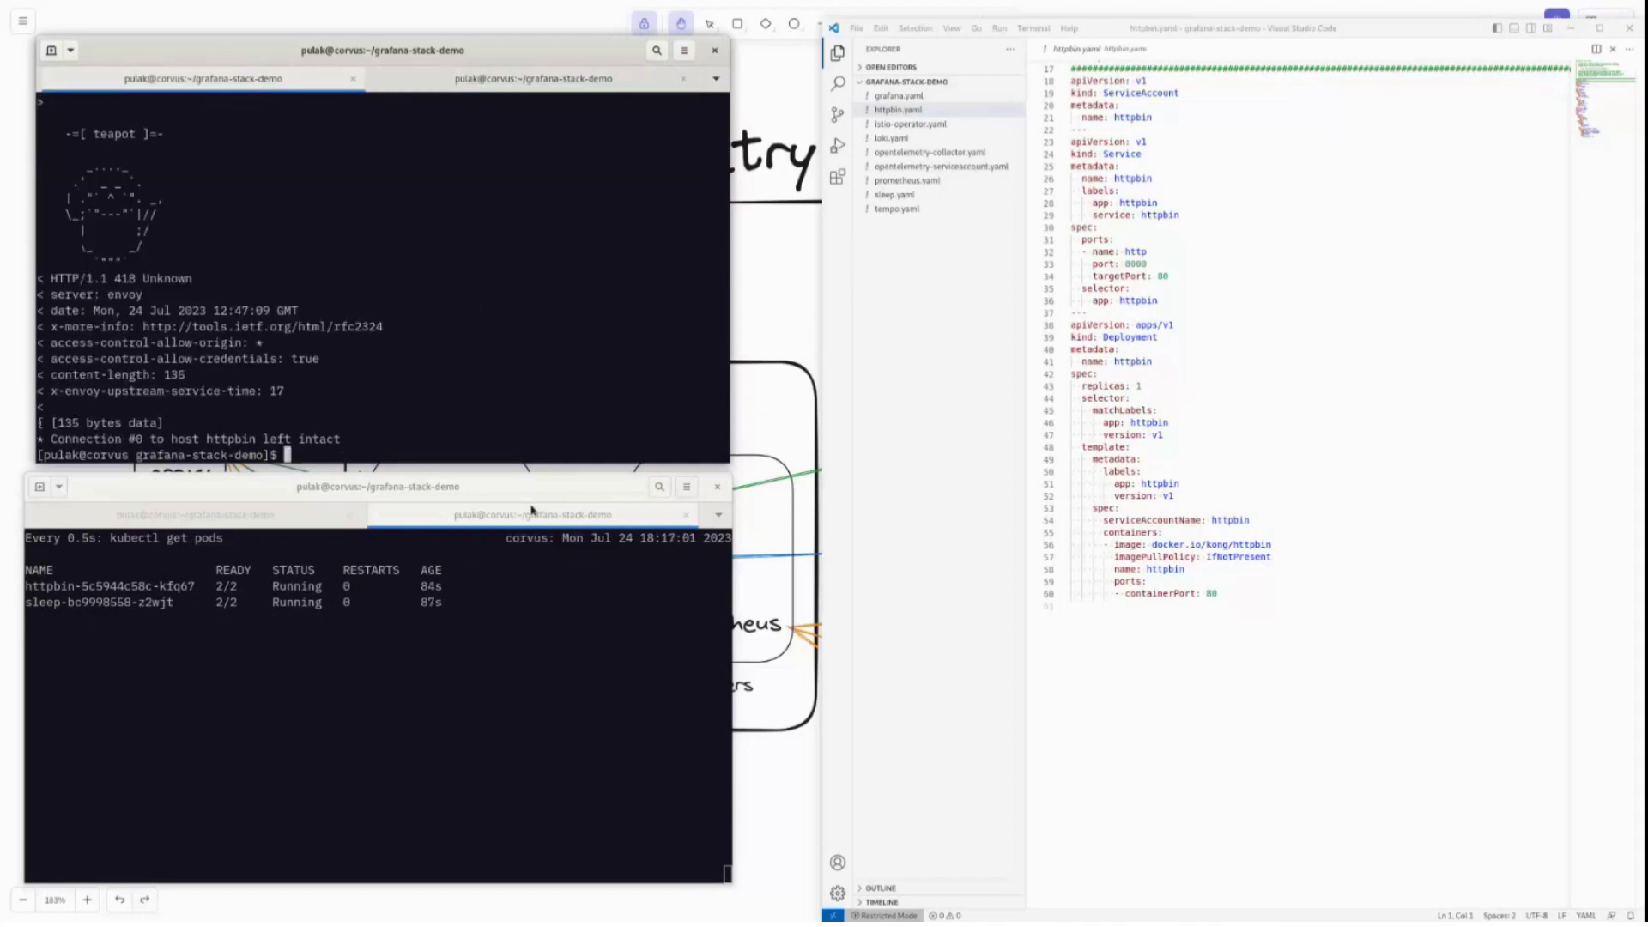
pyautogui.scroll(4, 253, 380)
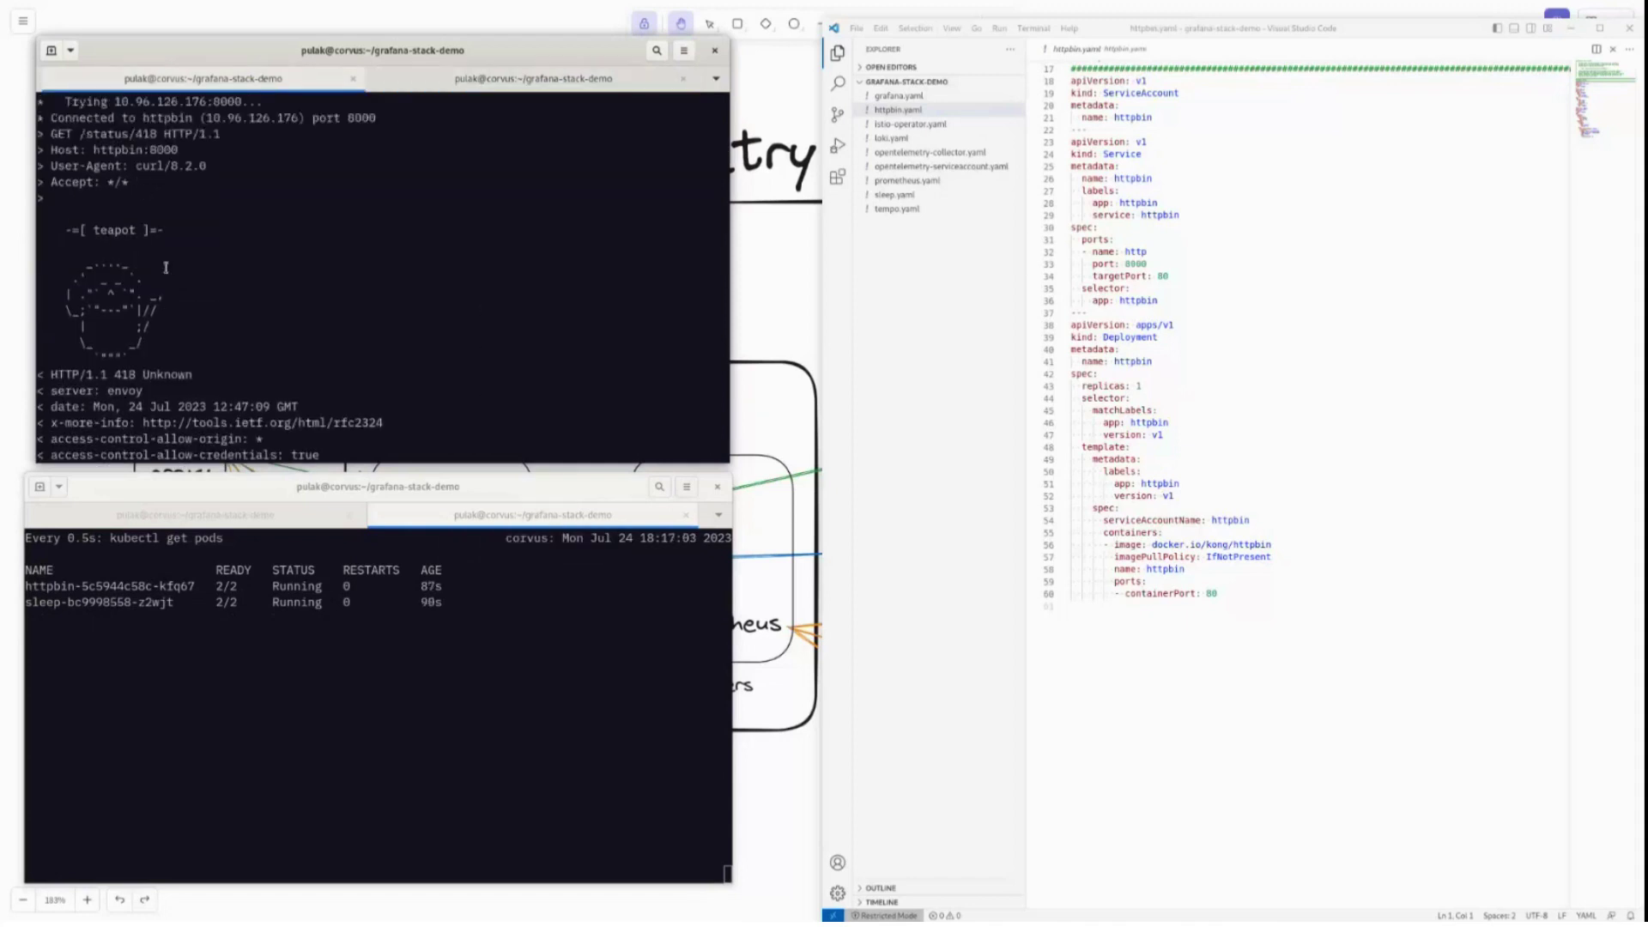
pyautogui.scroll(-5, 412, 323)
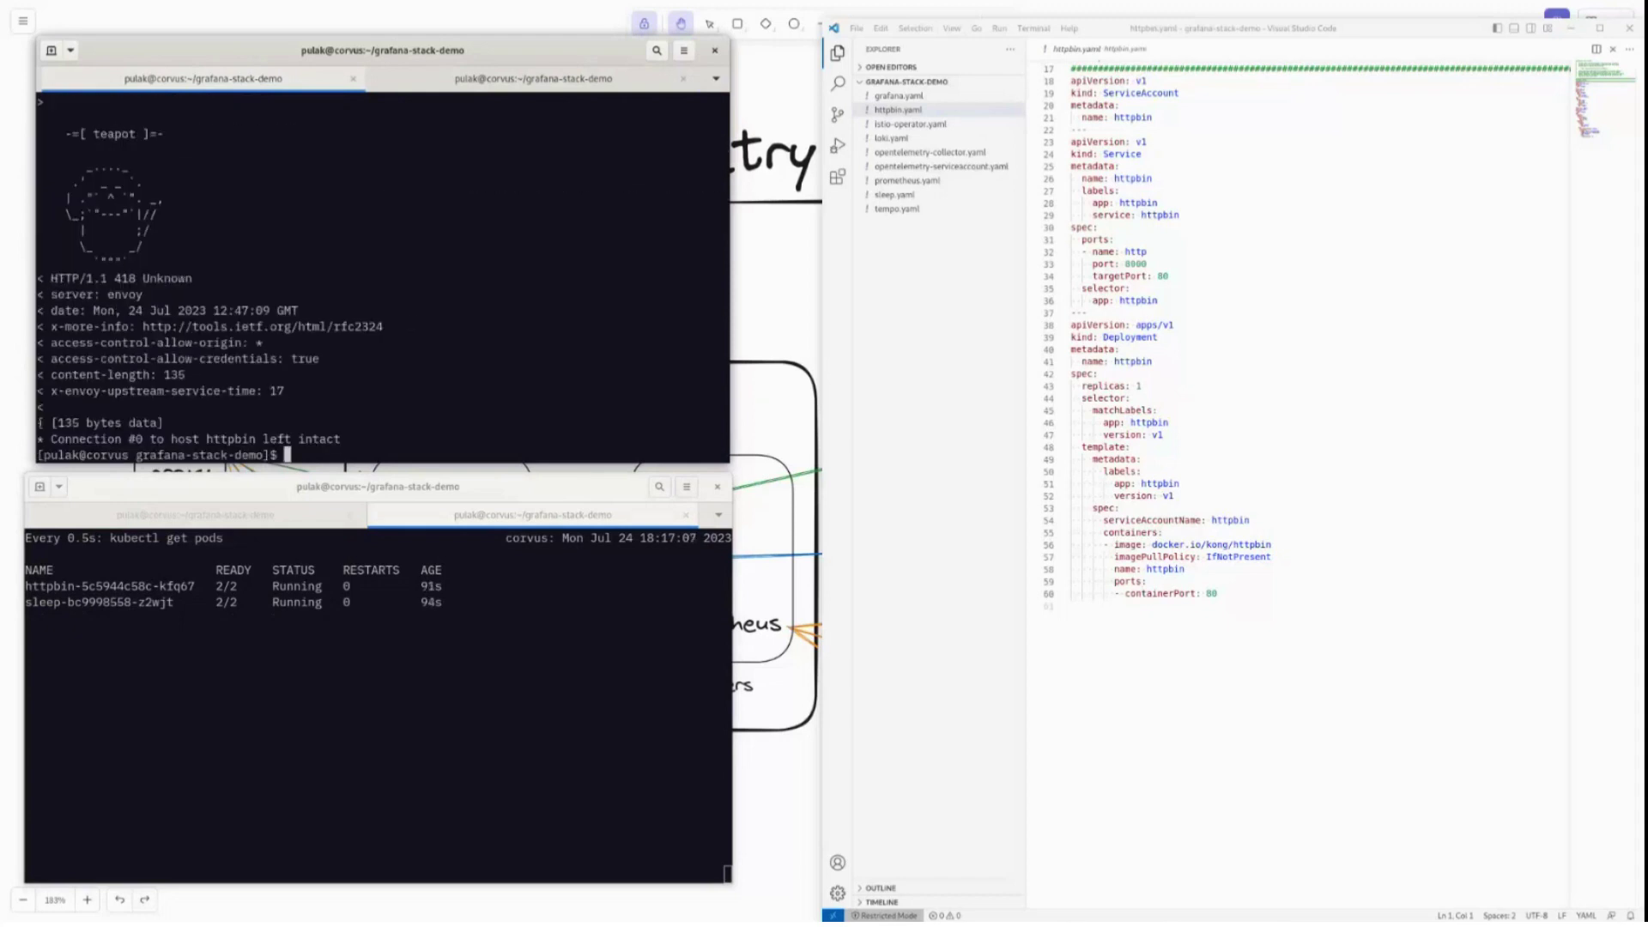
# Repeat the curl every 2 seconds with watch -n 2 and resize the terminal to show the pods.
pyautogui.press('Up')
pyautogui.hotkey('ctrl', 'a')
pyautogui.write('watch -n 2')
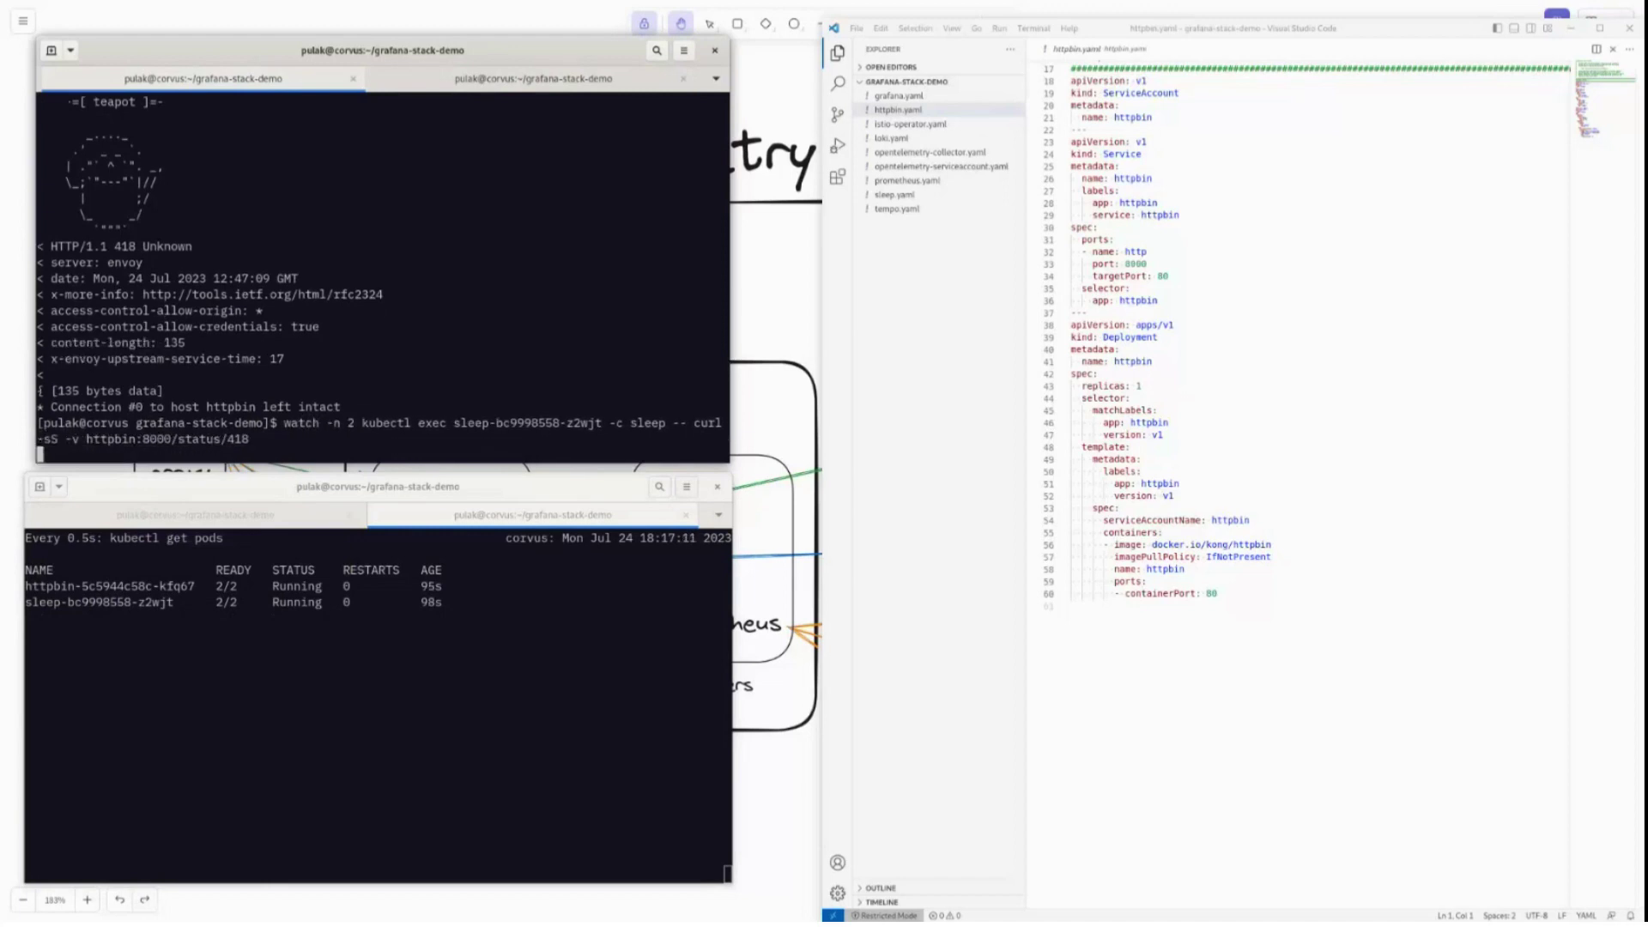
pyautogui.press('Return')
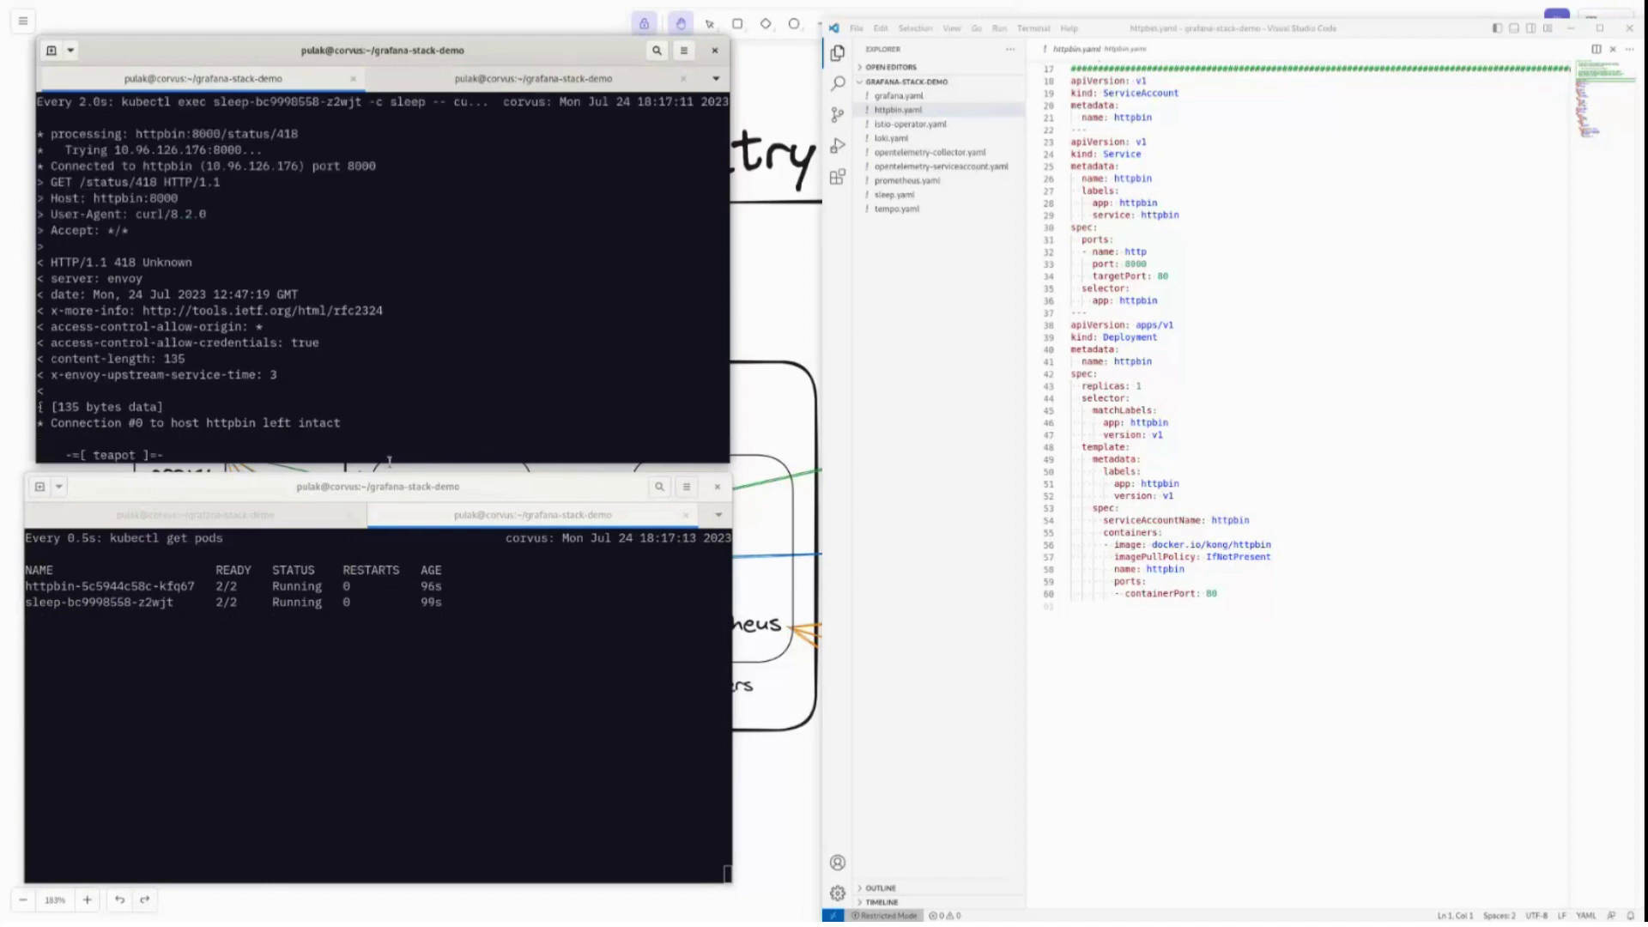
pyautogui.moveTo(392, 463); pyautogui.dragTo(385, 608)
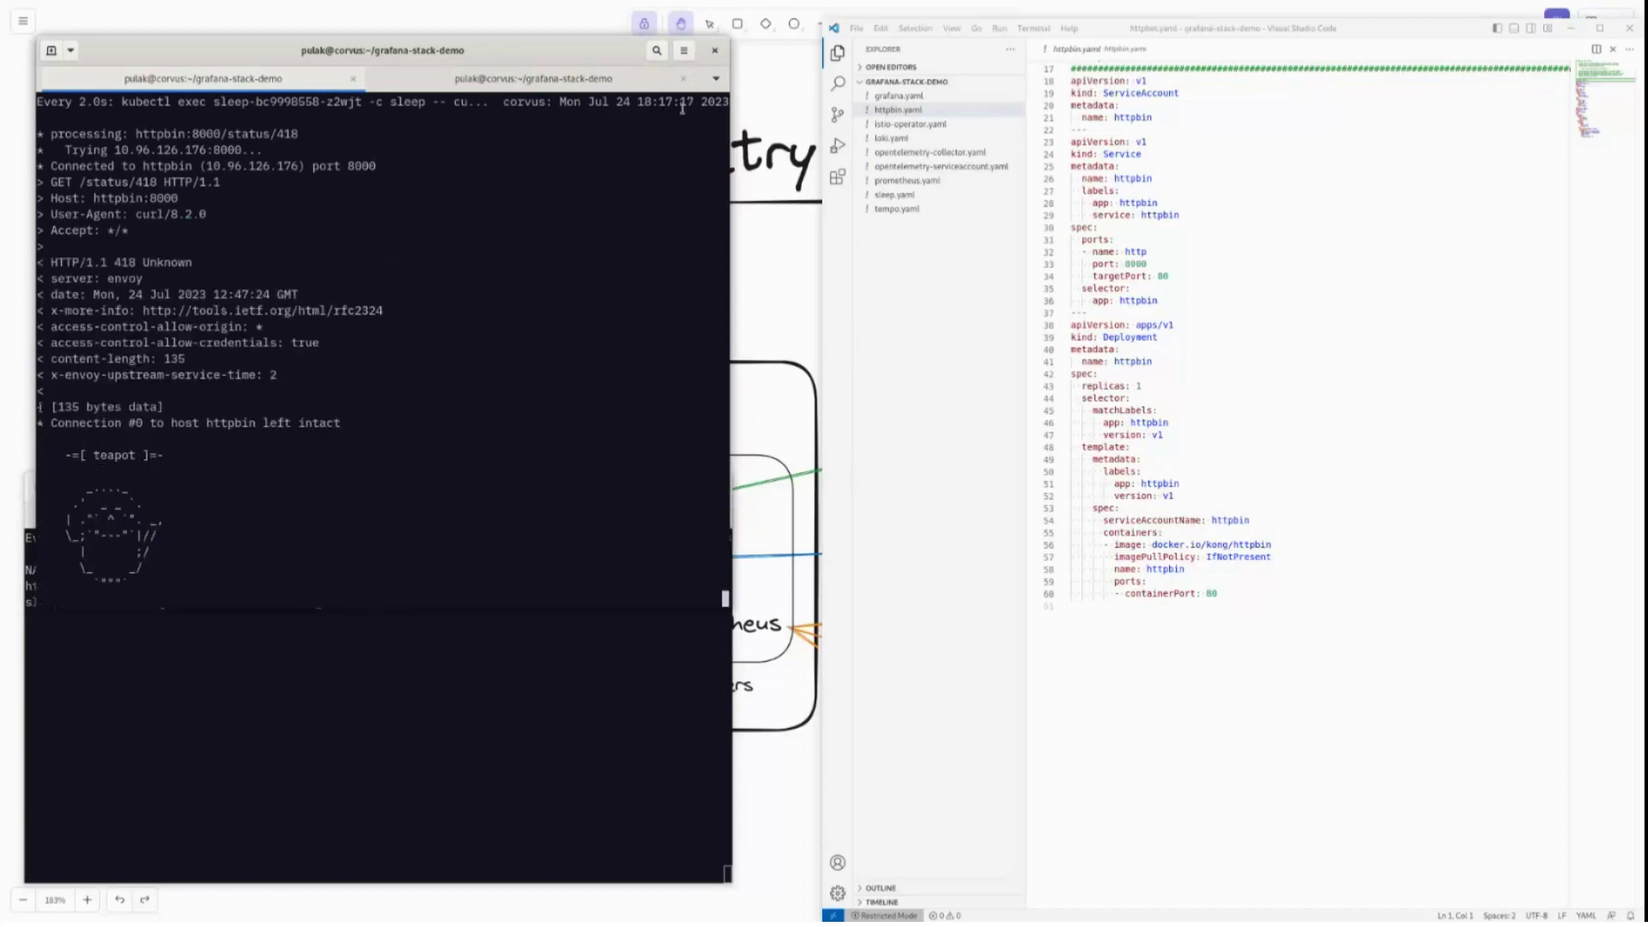
pyautogui.moveTo(573, 609); pyautogui.dragTo(579, 478)
pyautogui.hotkey('ctrl', 'pagedown')
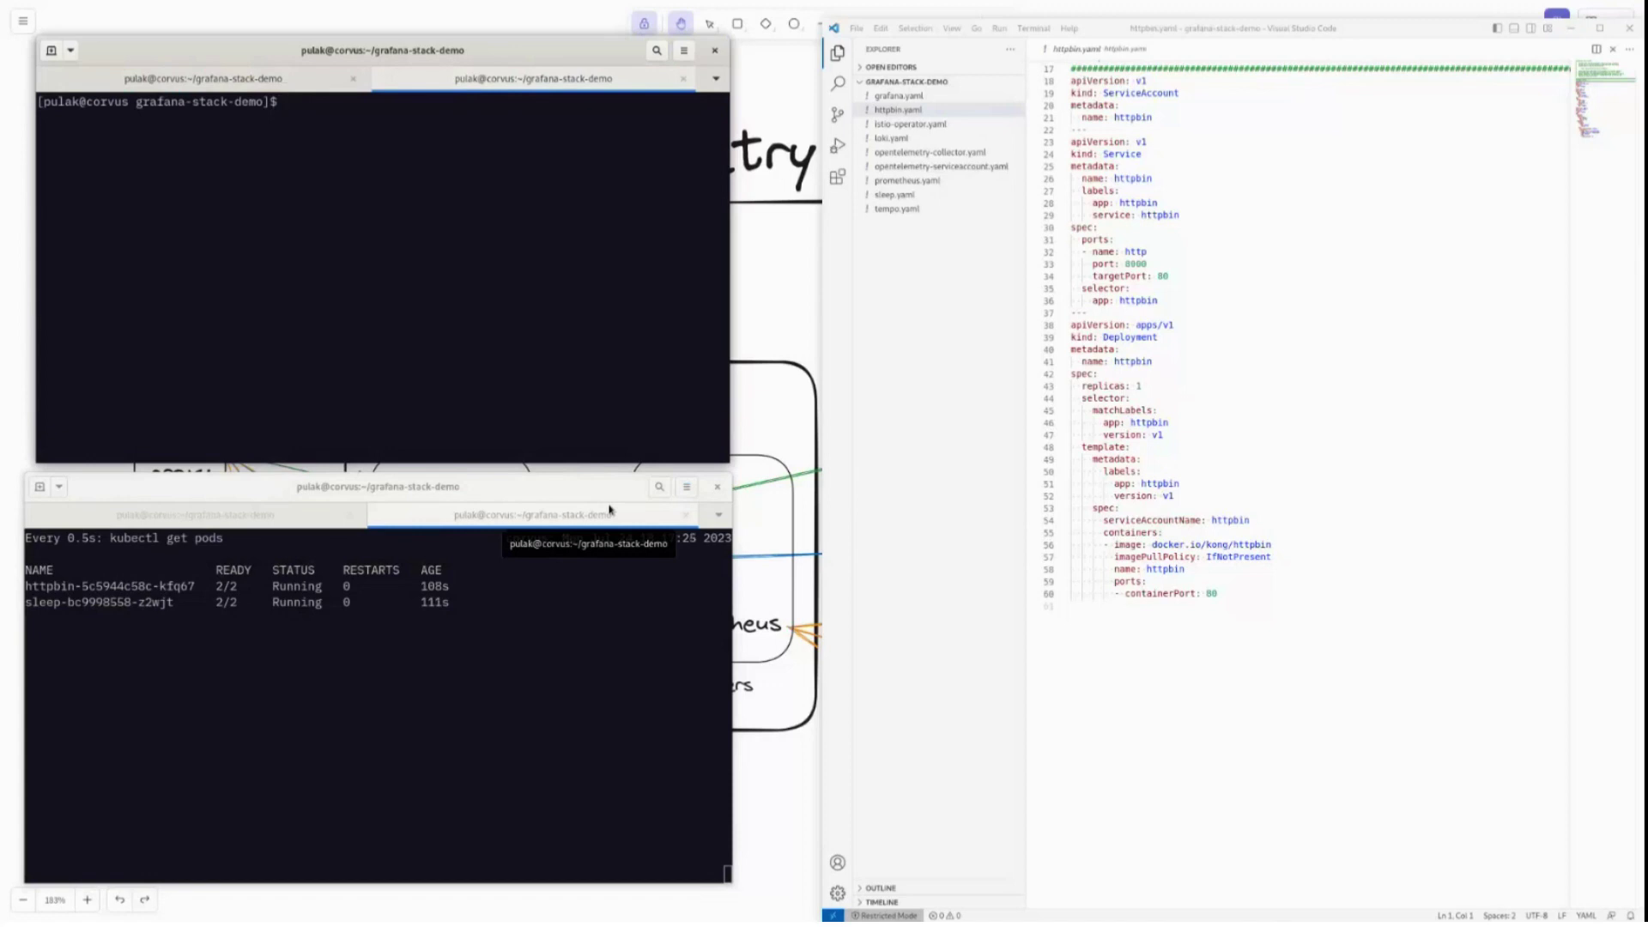
# Port-forward svc/grafana in istio-system as 8081:80 with --address 0.0.0.0.
pyautogui.write('kube')
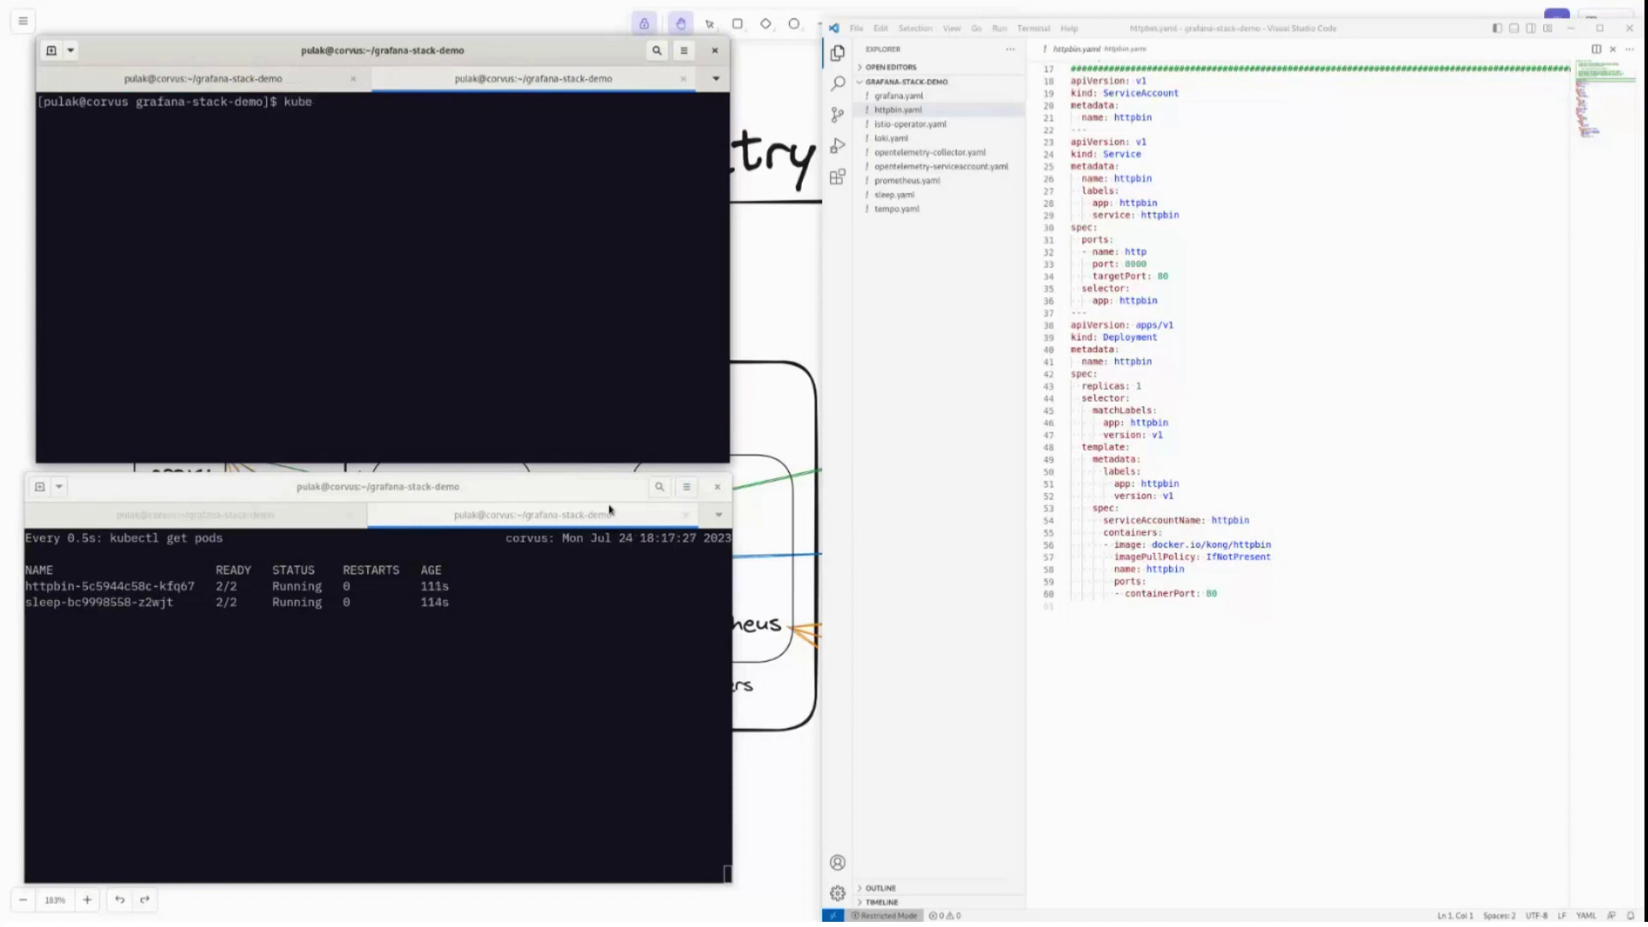
pyautogui.press('BackSpace')
pyautogui.write('ctl port-forward sc')
pyautogui.press('BackSpace')
pyautogui.write('vc')
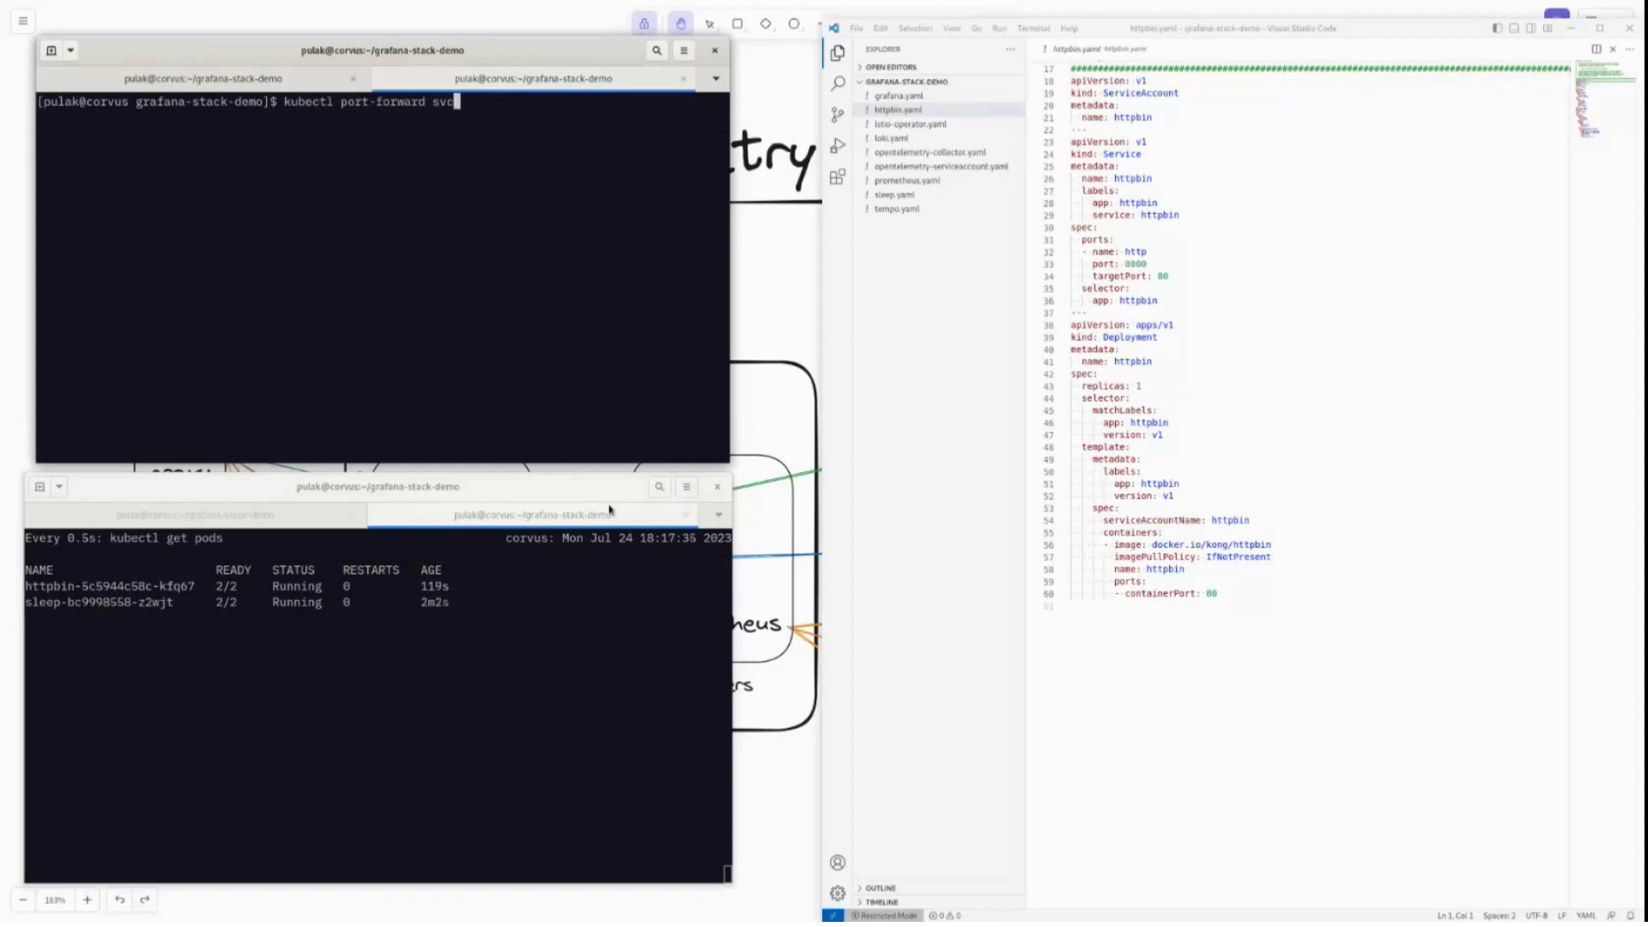
pyautogui.write('/grafana -n istio-system ')
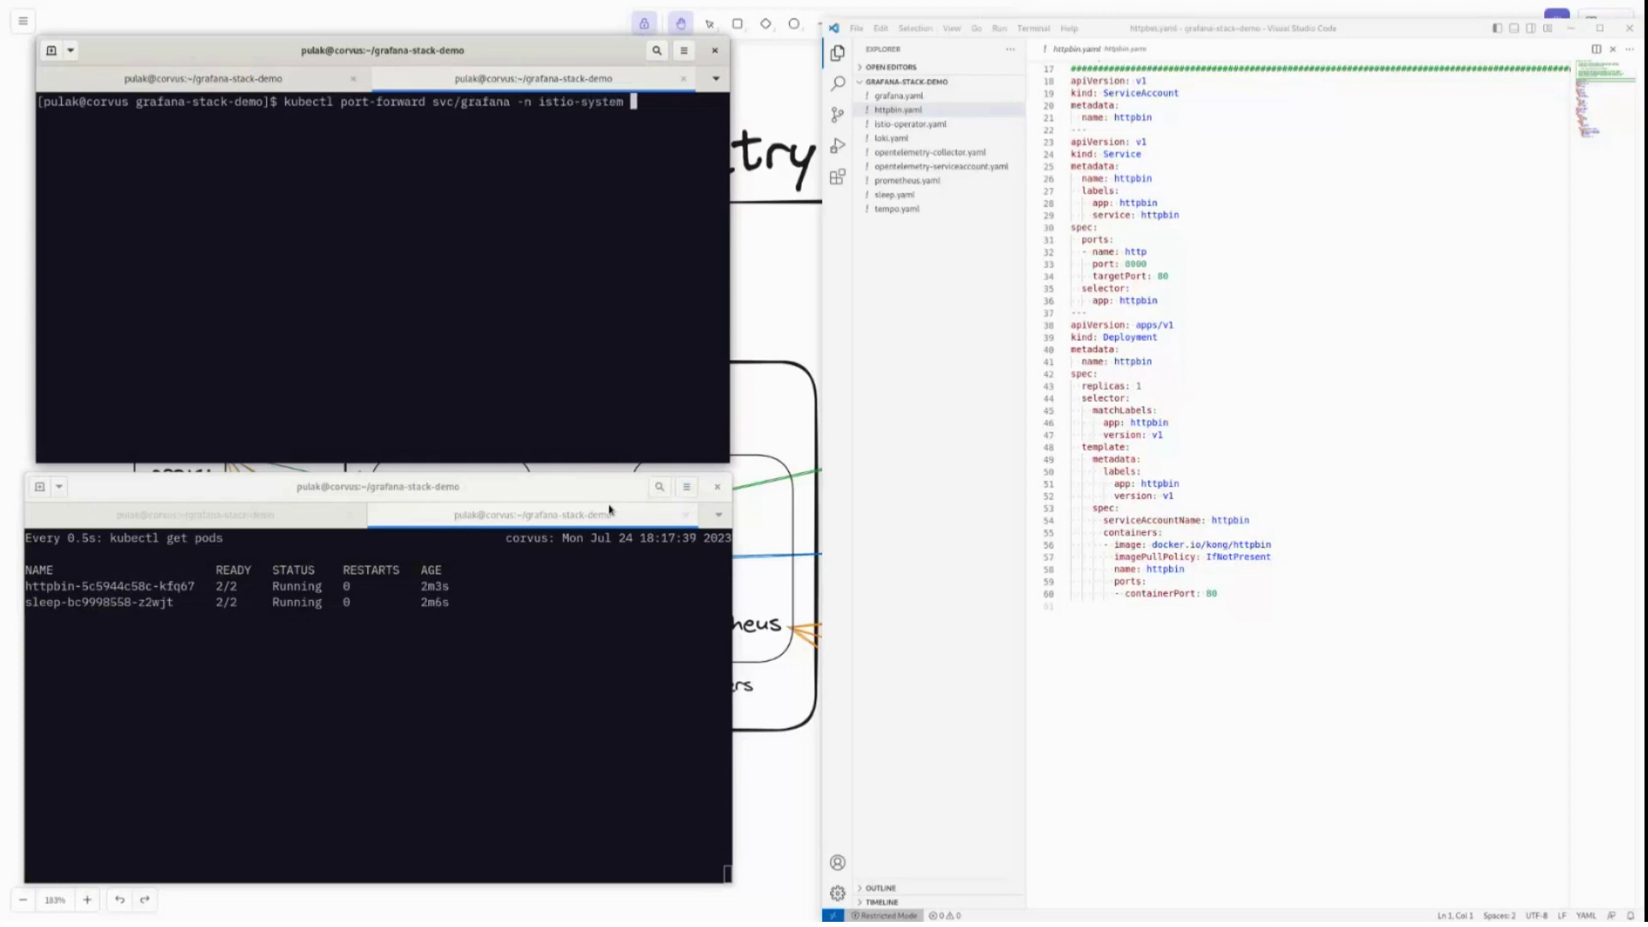
pyautogui.write(':80')
pyautogui.press('Left')
pyautogui.press('Left')
pyautogui.press('Left')
pyautogui.write('8081')
pyautogui.press('End')
pyautogui.write('--address 0.')
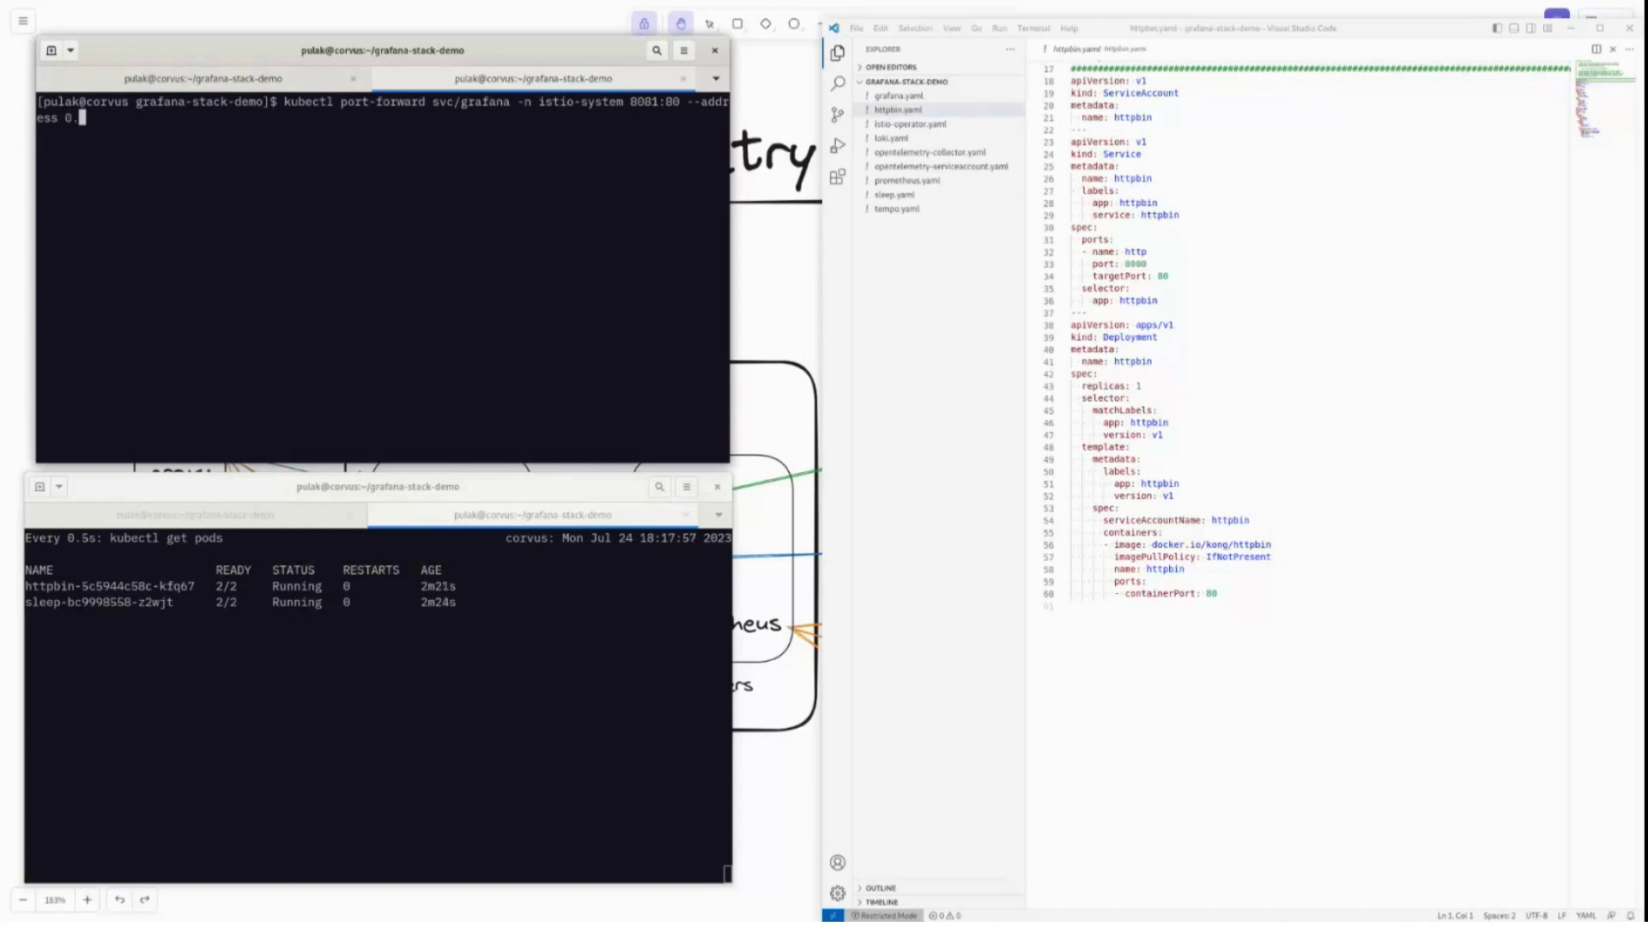
pyautogui.write('0.0.0')
pyautogui.moveTo(687, 102); pyautogui.dragTo(117, 118)
pyautogui.click(372, 204)
pyautogui.press('Return')
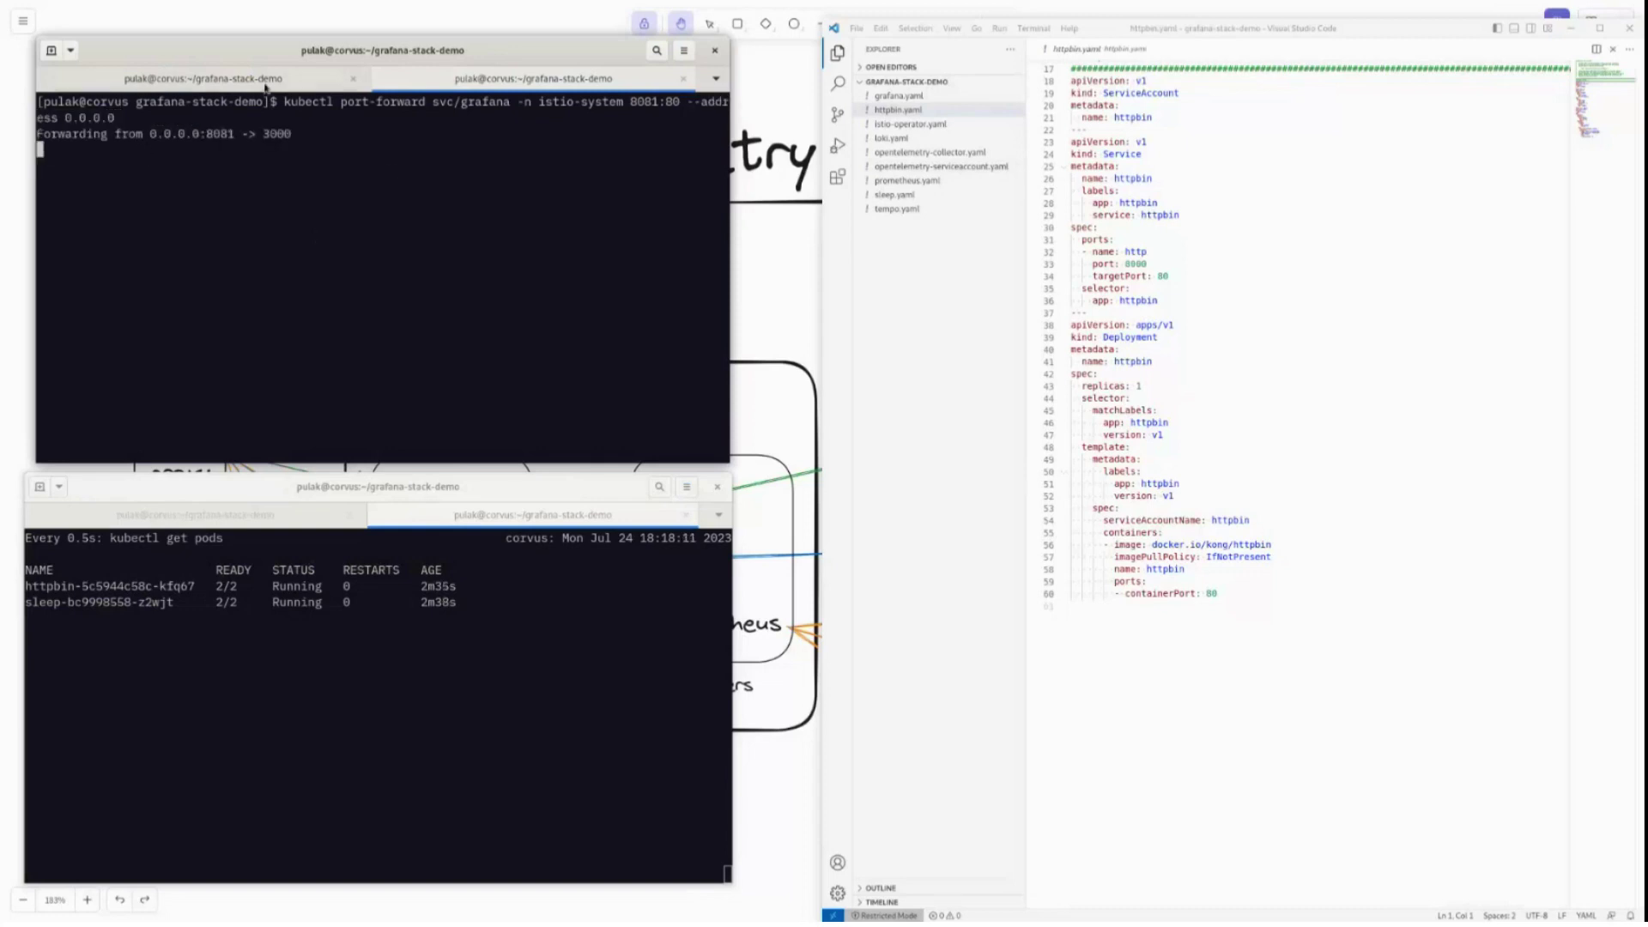
pyautogui.hotkey('ctrl', 'pageup')
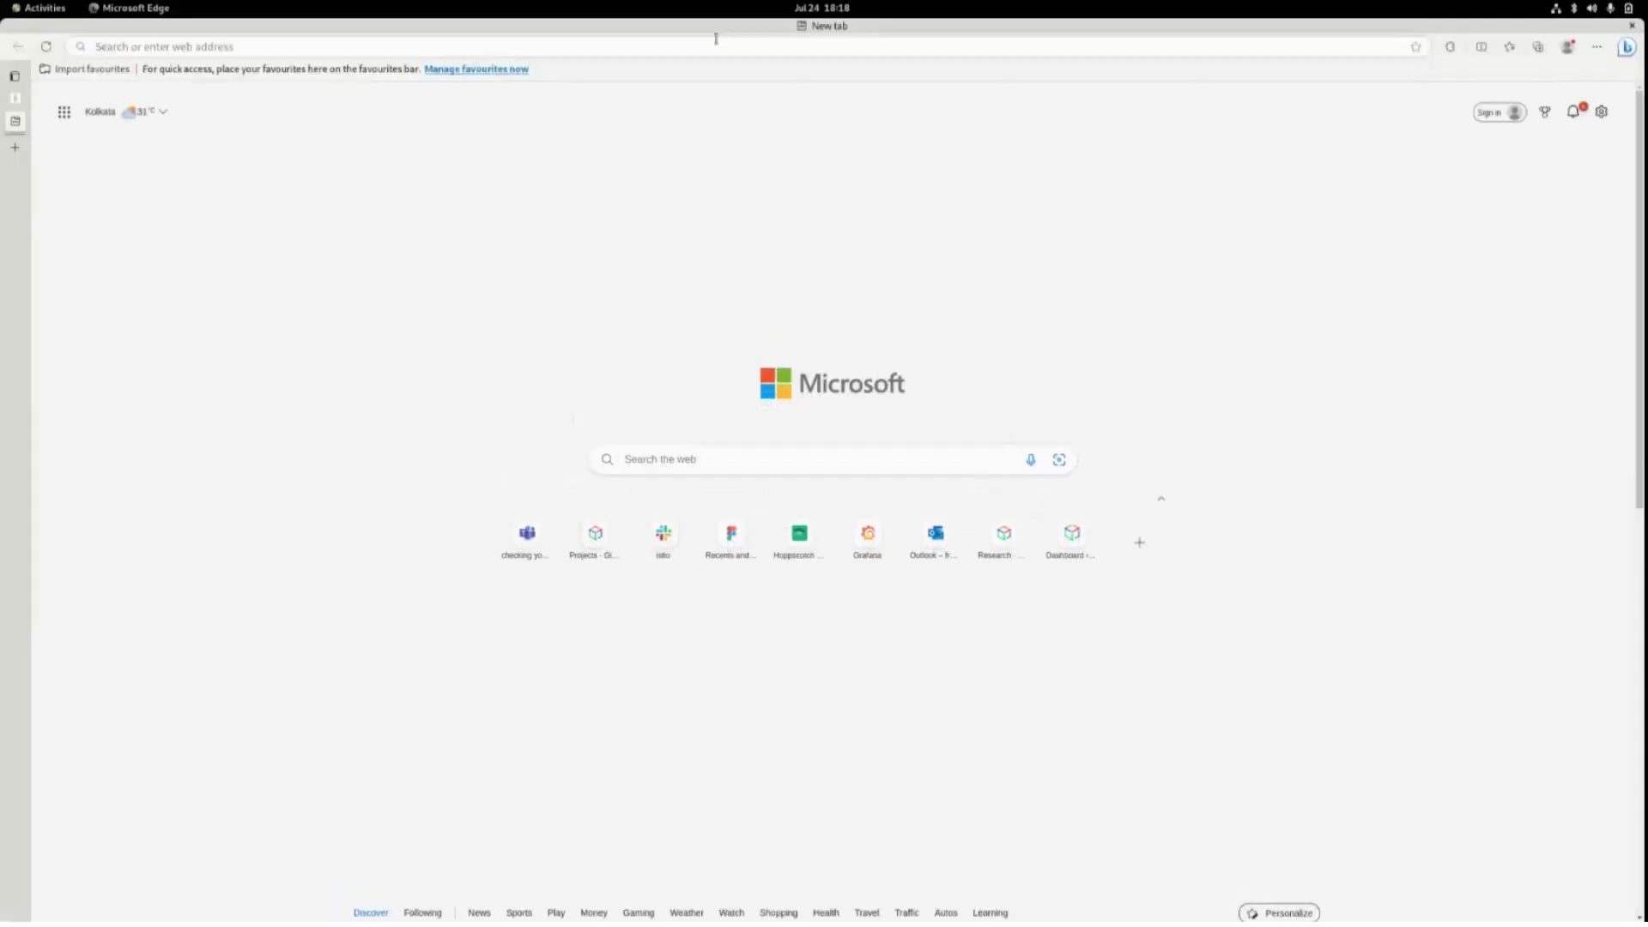
# Load Grafana at 192.168.1.101:8081 in Microsoft Edge.
pyautogui.click(642, 45)
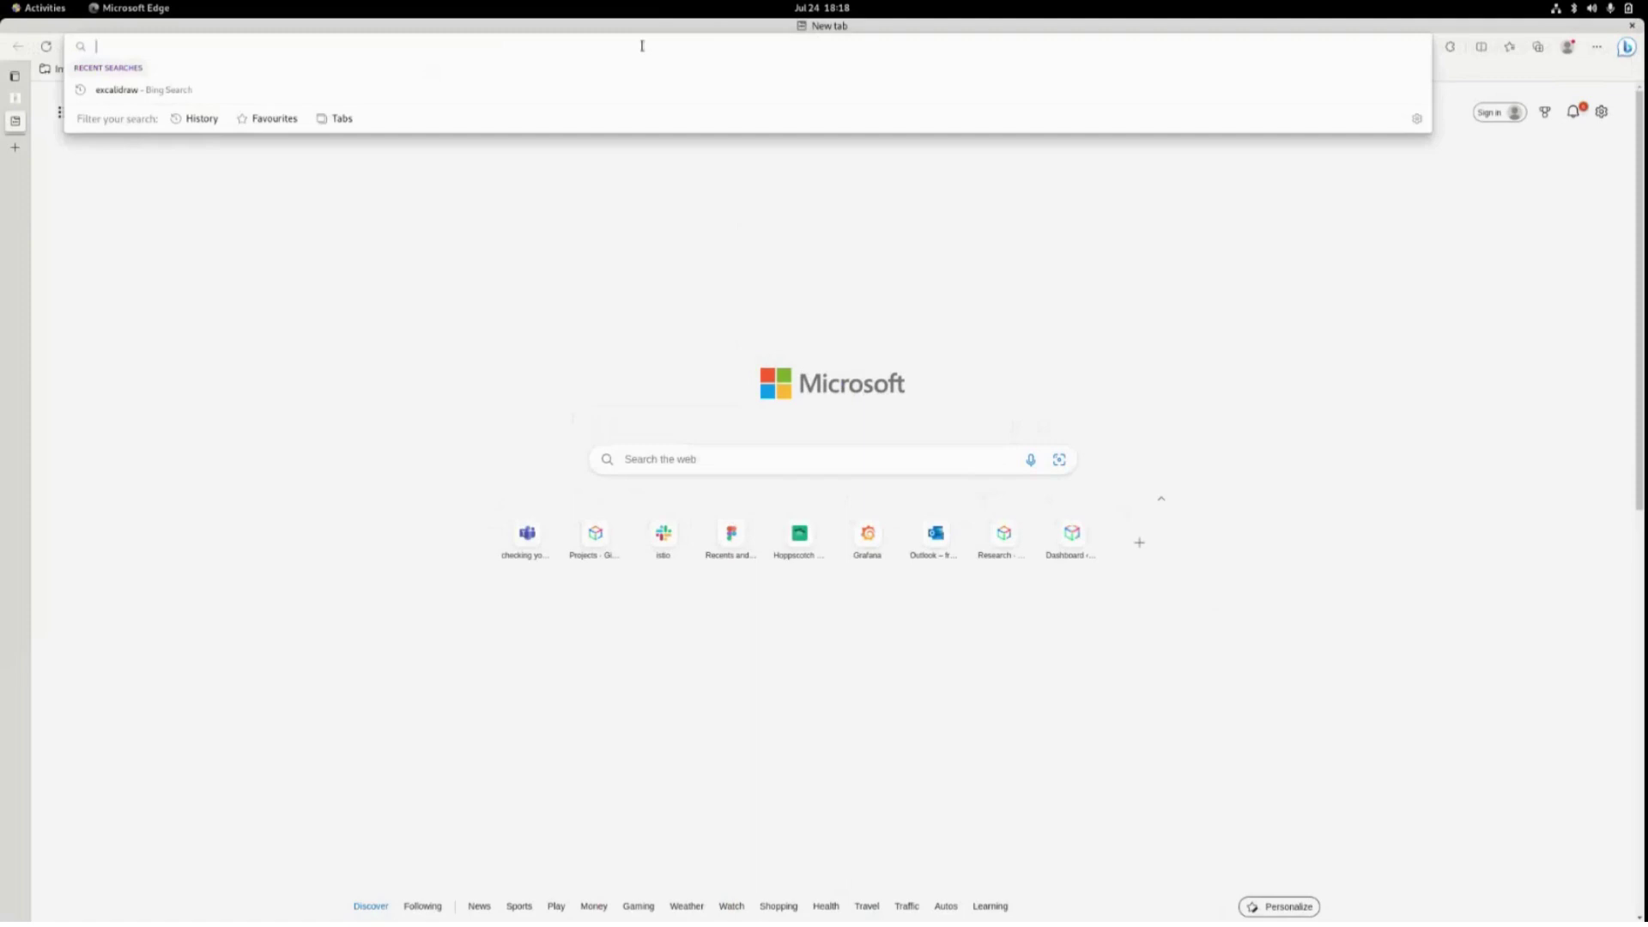
pyautogui.write('lo')
pyautogui.press('Escape')
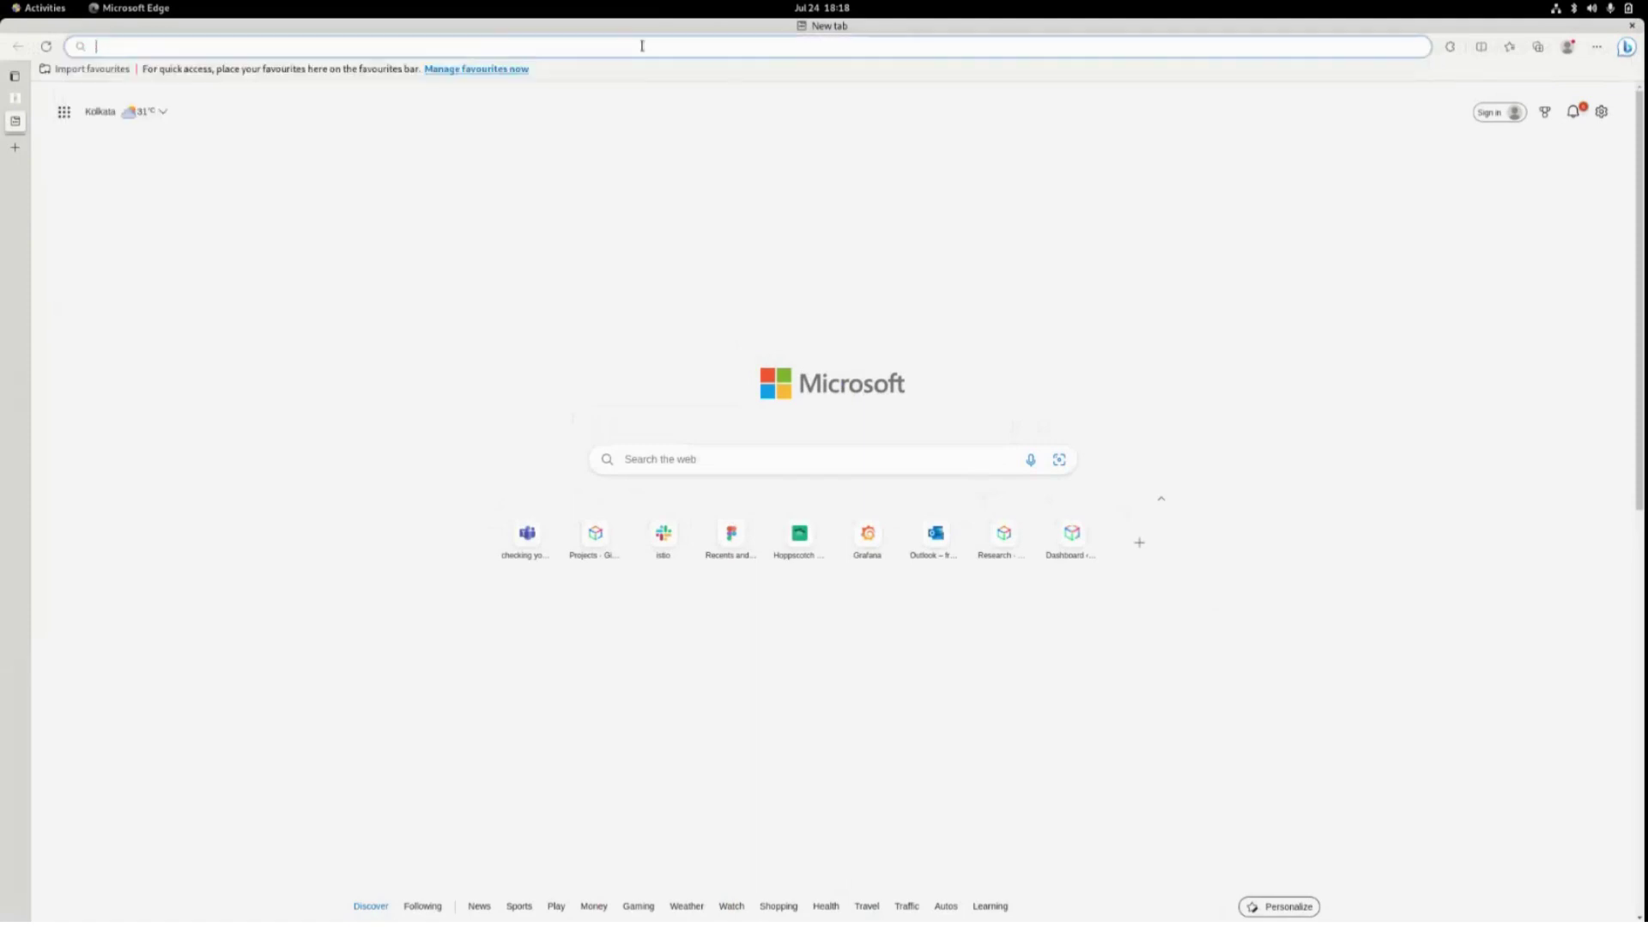
pyautogui.write('192.168.1.101:8081')
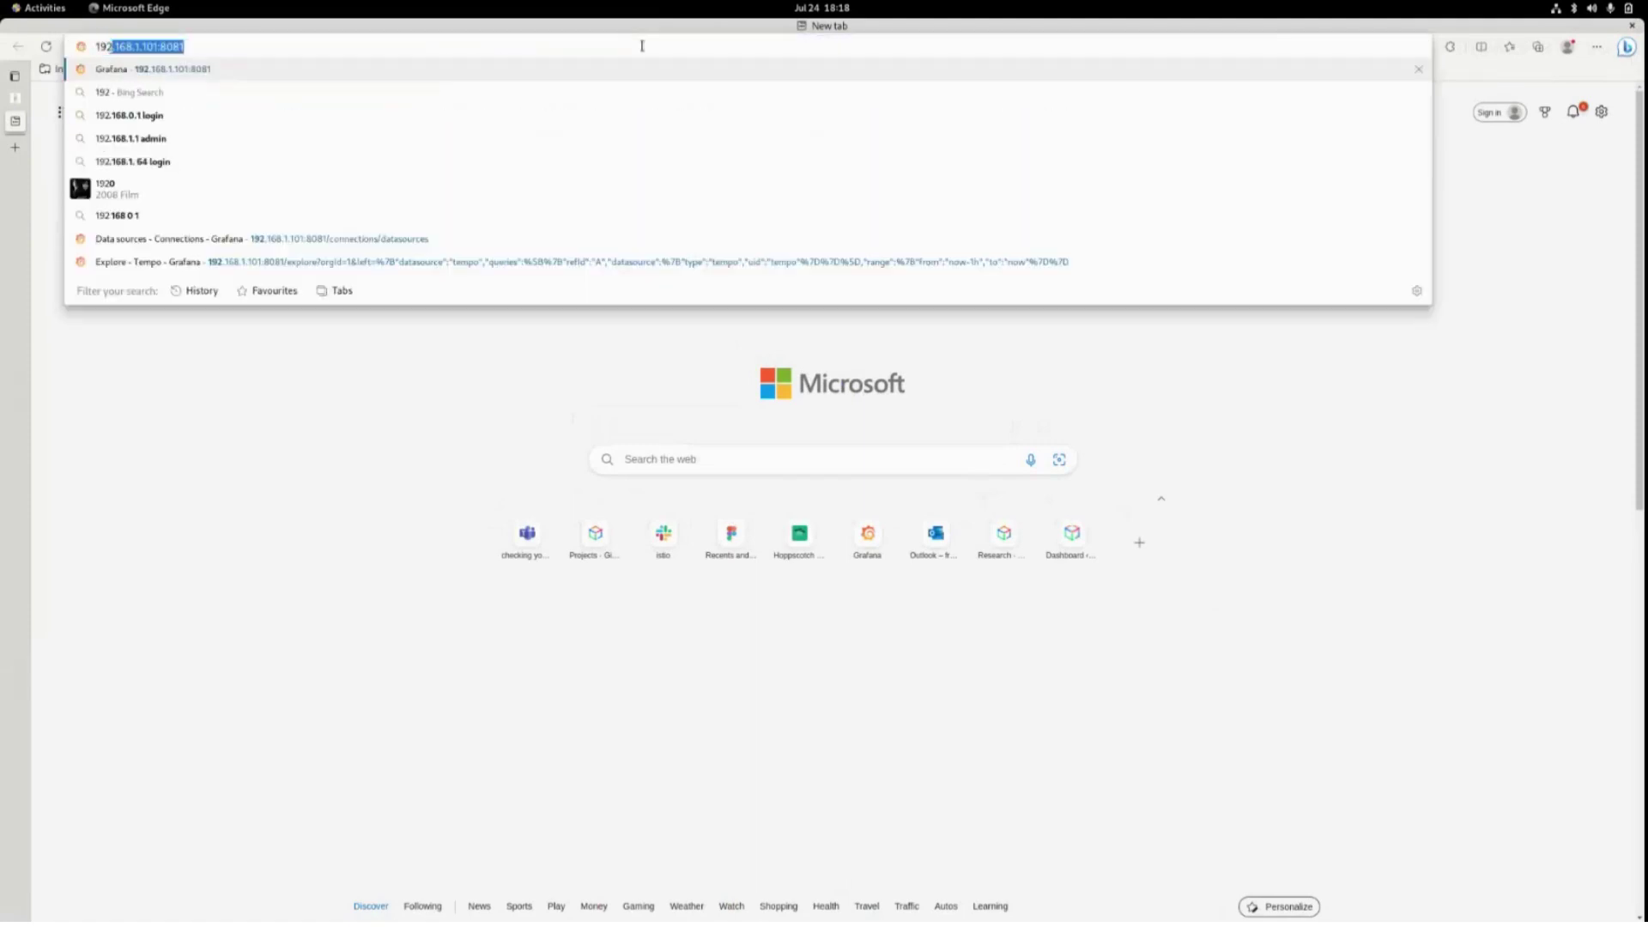
pyautogui.press('Return')
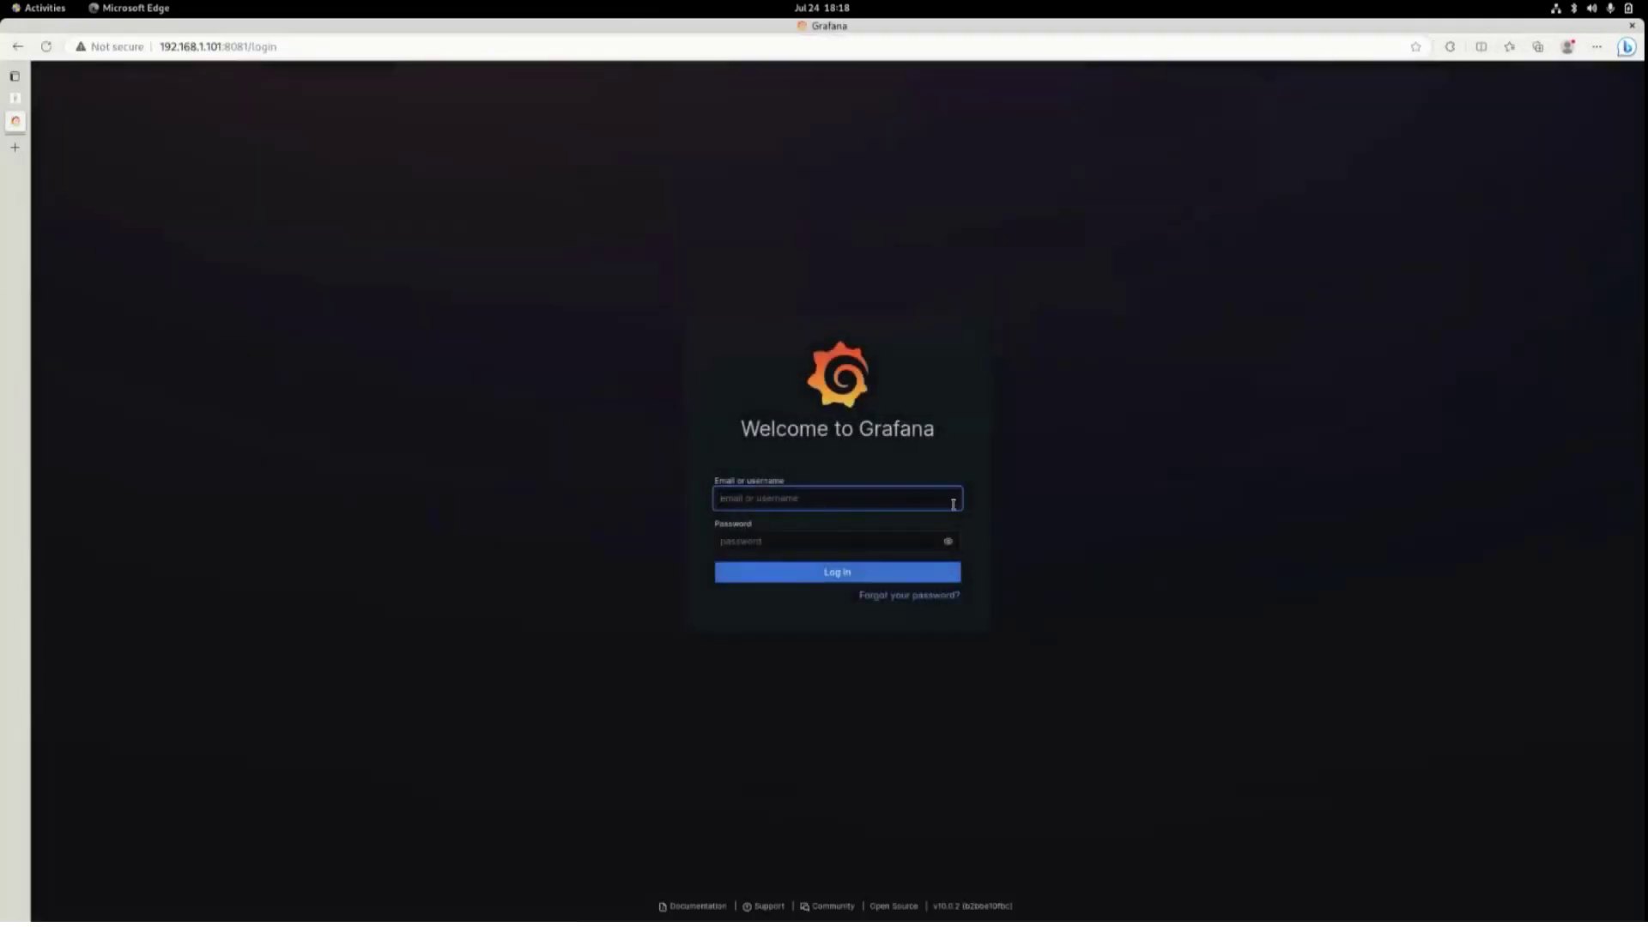
# Sign in to Grafana with the admin username and its password.
pyautogui.click(810, 498)
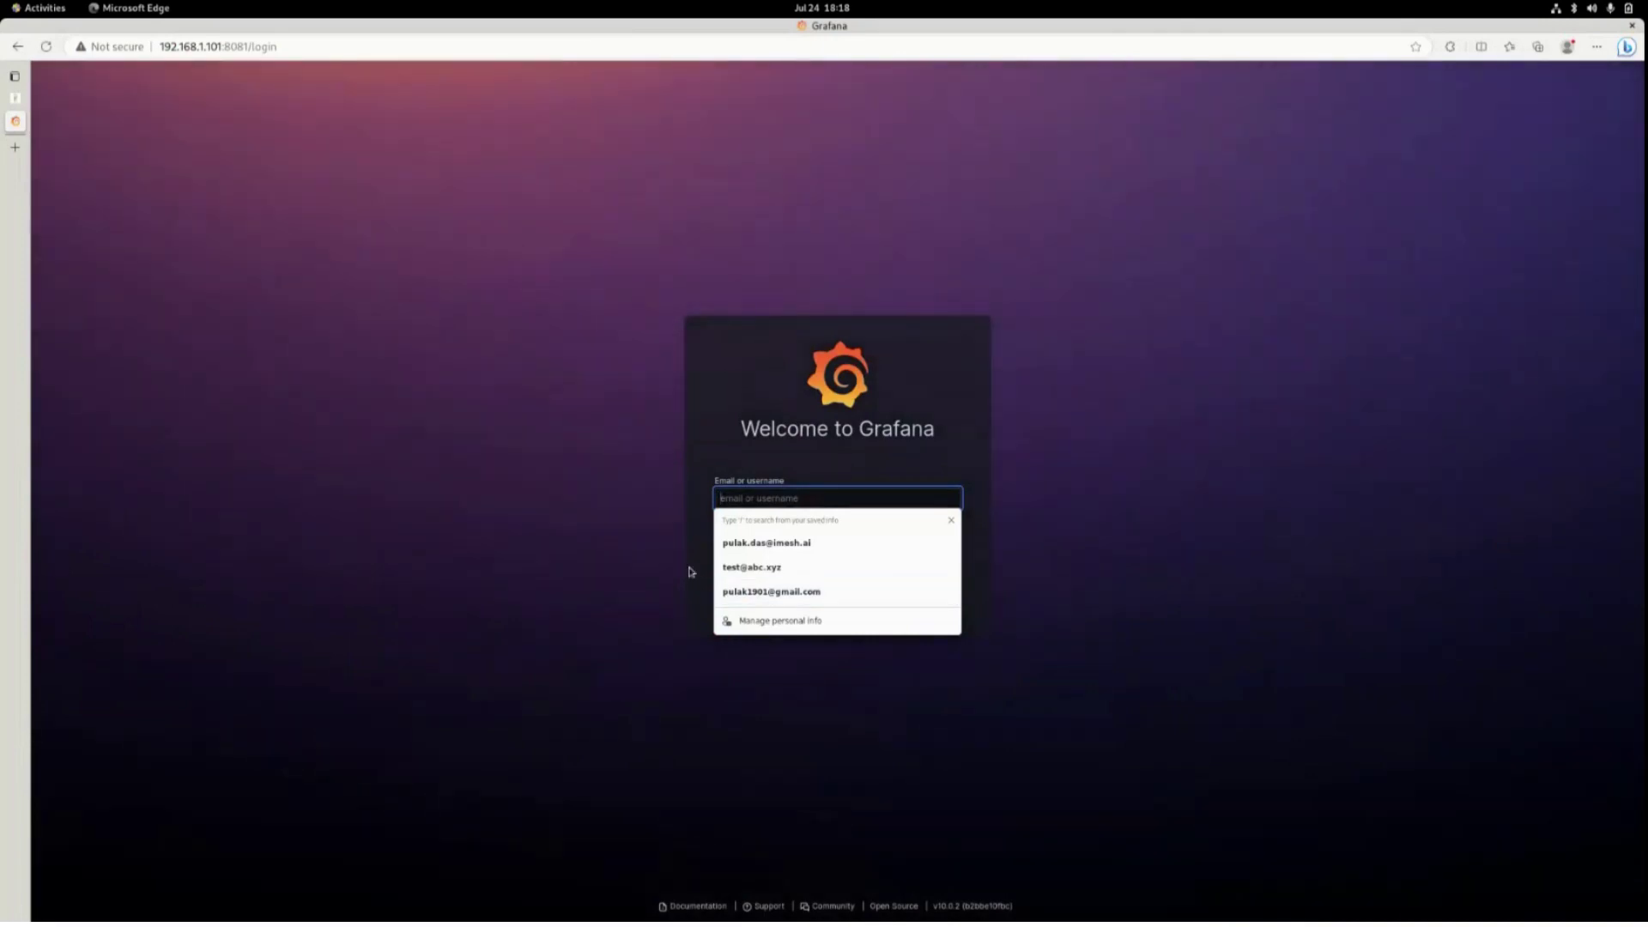
pyautogui.click(813, 493)
pyautogui.write('admin')
pyautogui.press('Tab')
pyautogui.write('a')
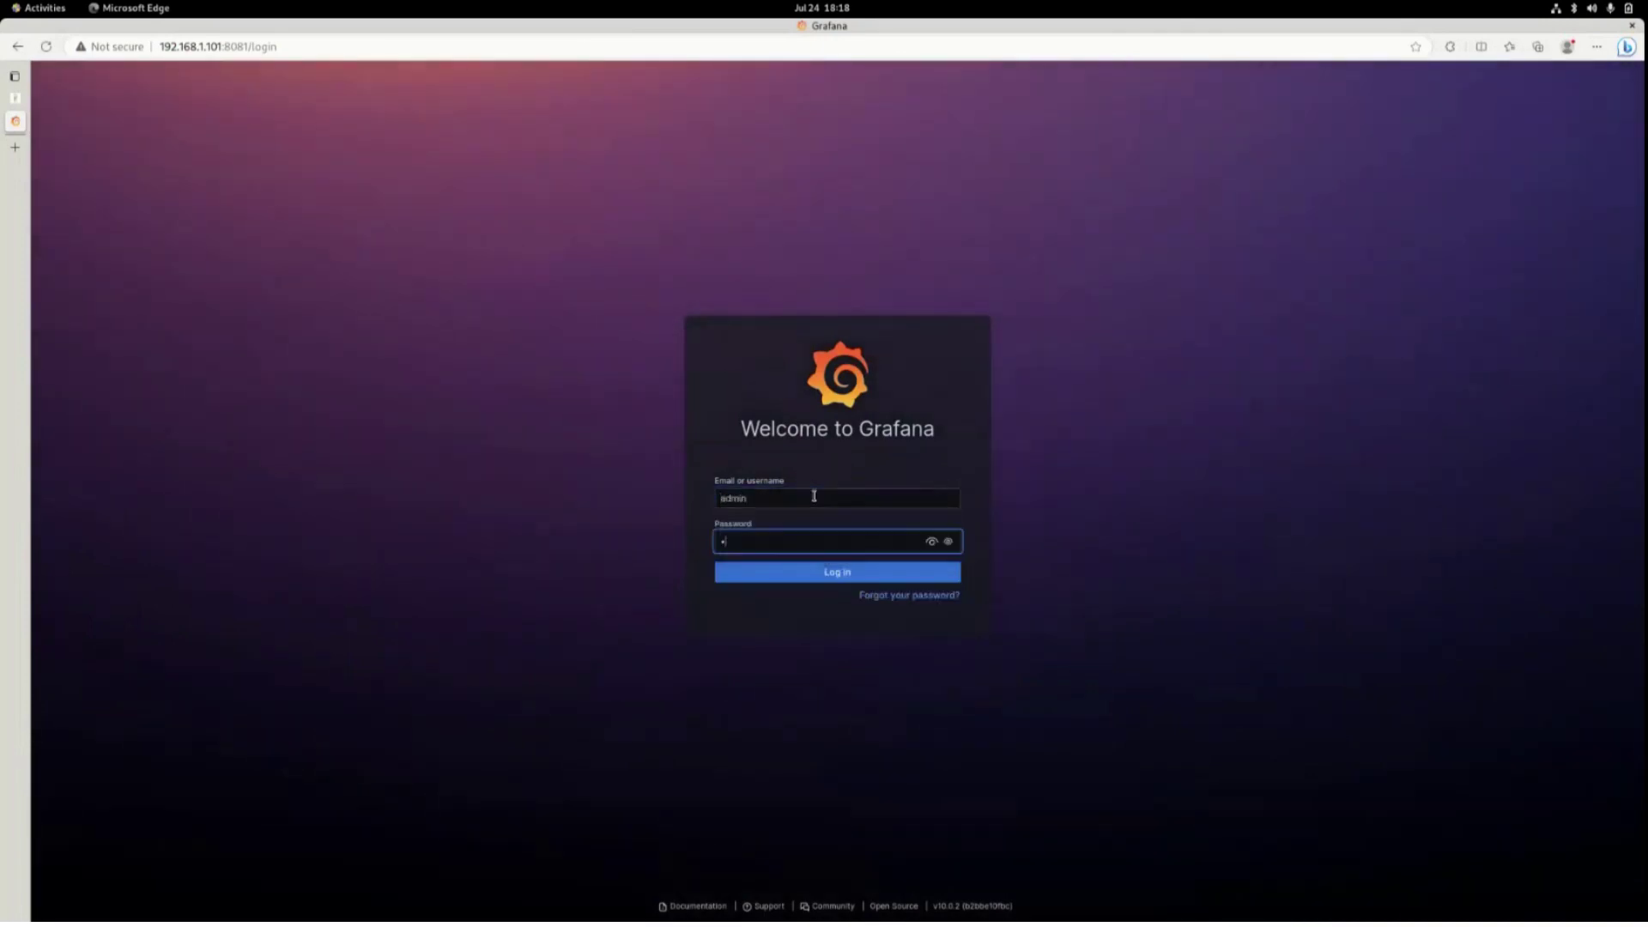
pyautogui.write('3')
pyautogui.press('Return')
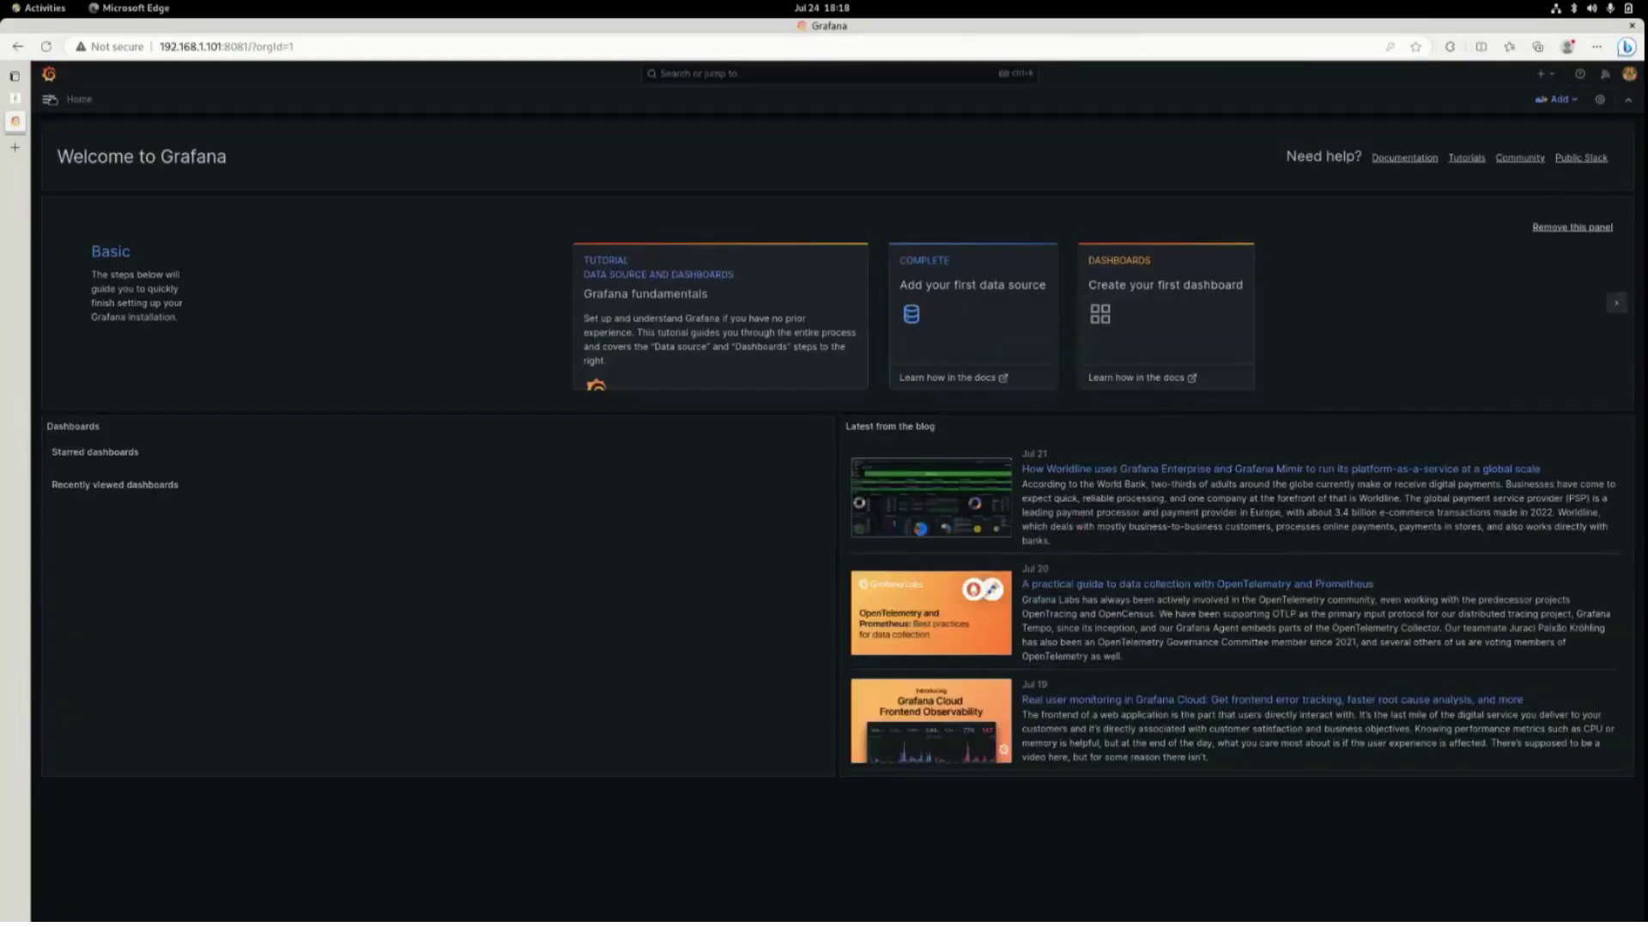
# Go to Connections > Data sources and run Save & test on the Loki data source.
pyautogui.click(48, 99)
pyautogui.click(163, 408)
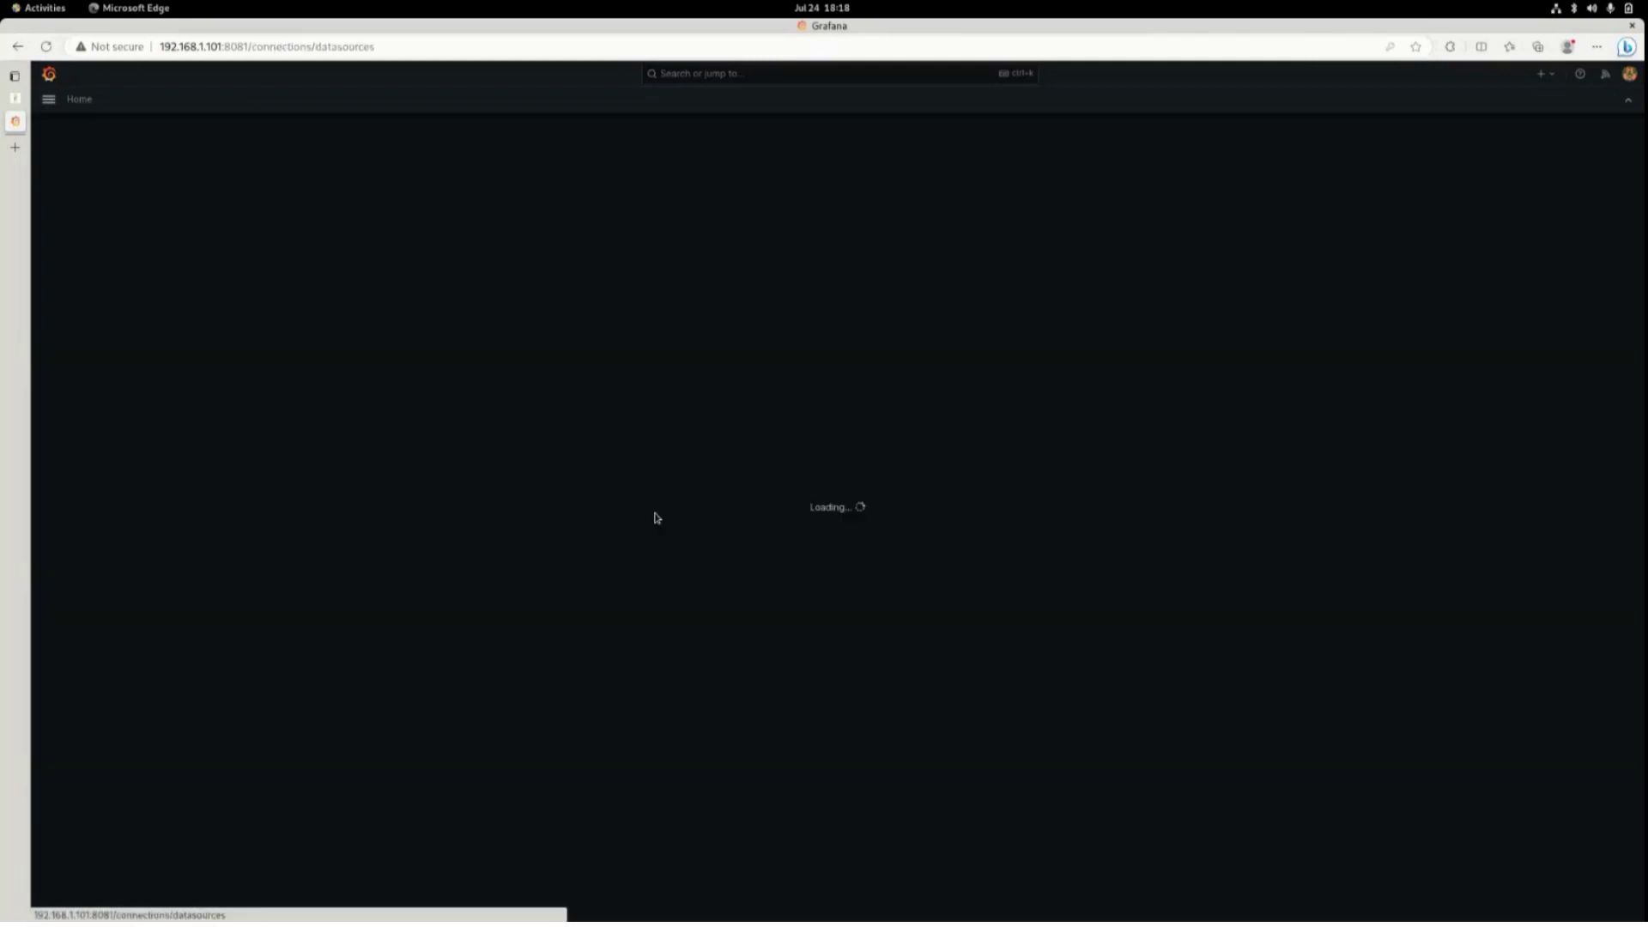
pyautogui.click(633, 269)
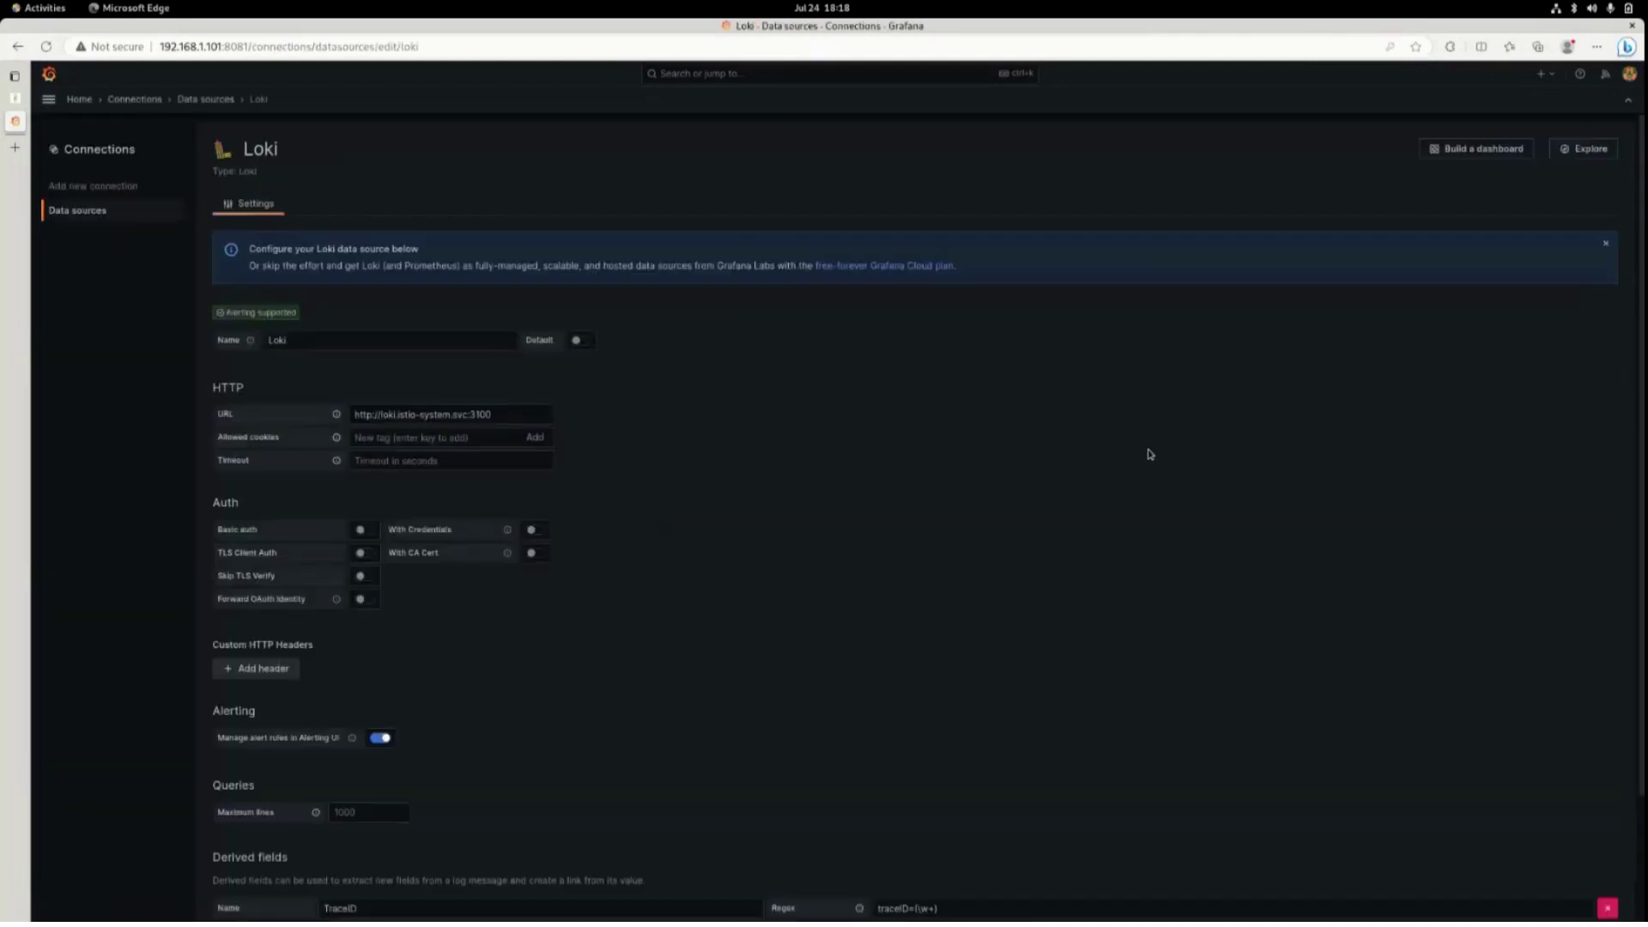
pyautogui.scroll(-3, 1151, 456)
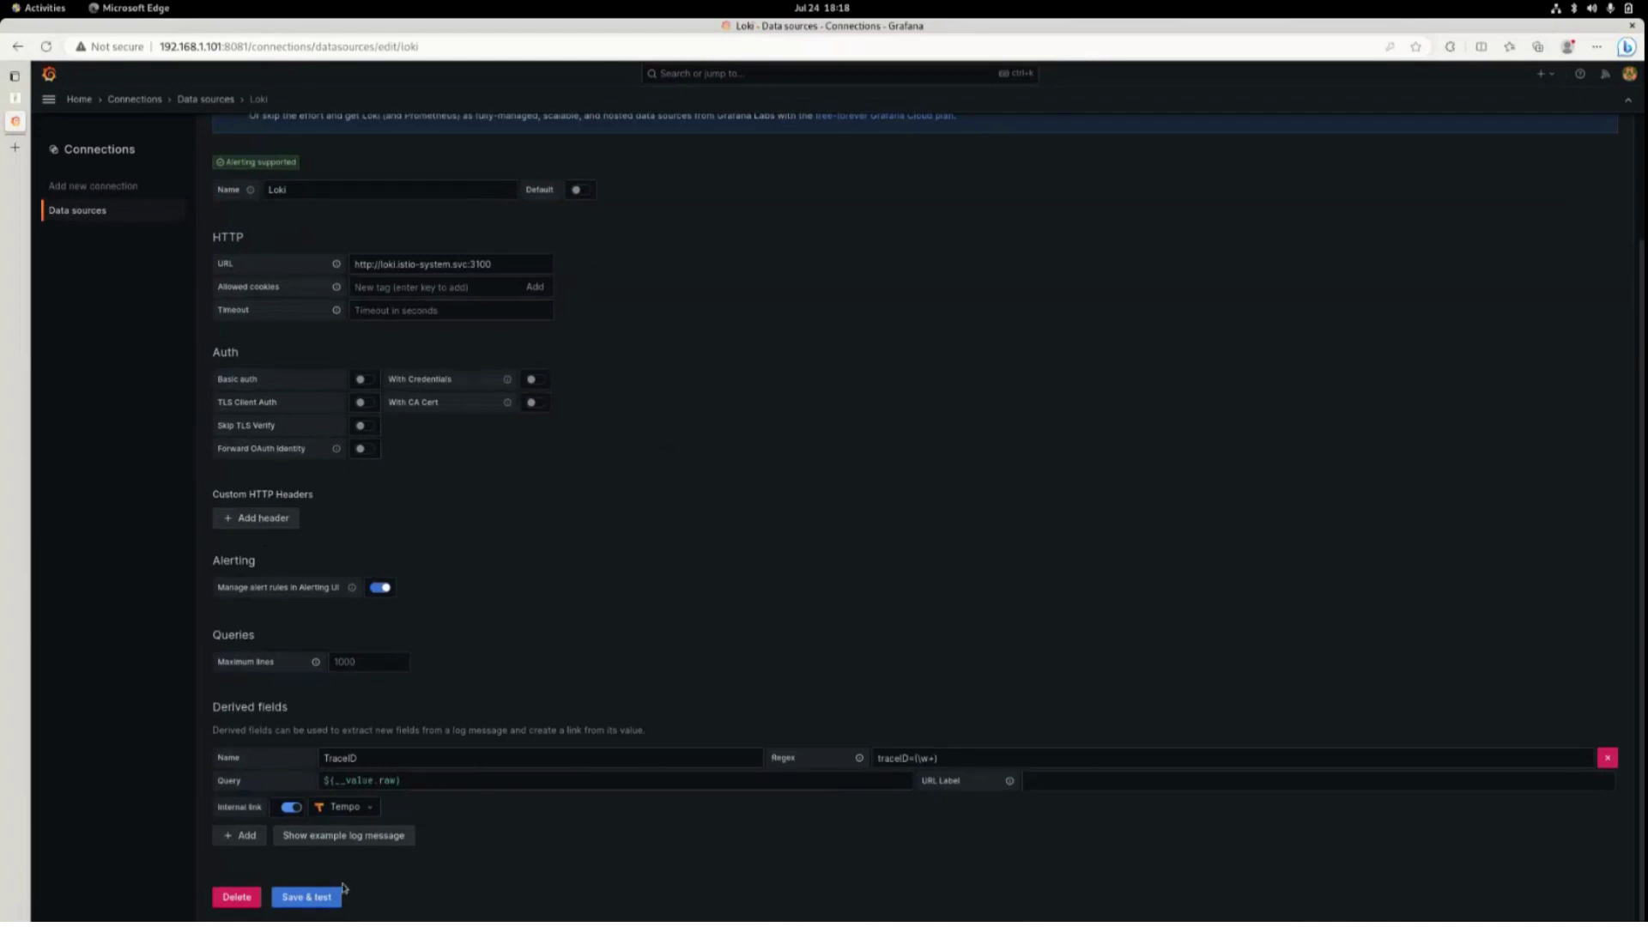
pyautogui.click(340, 892)
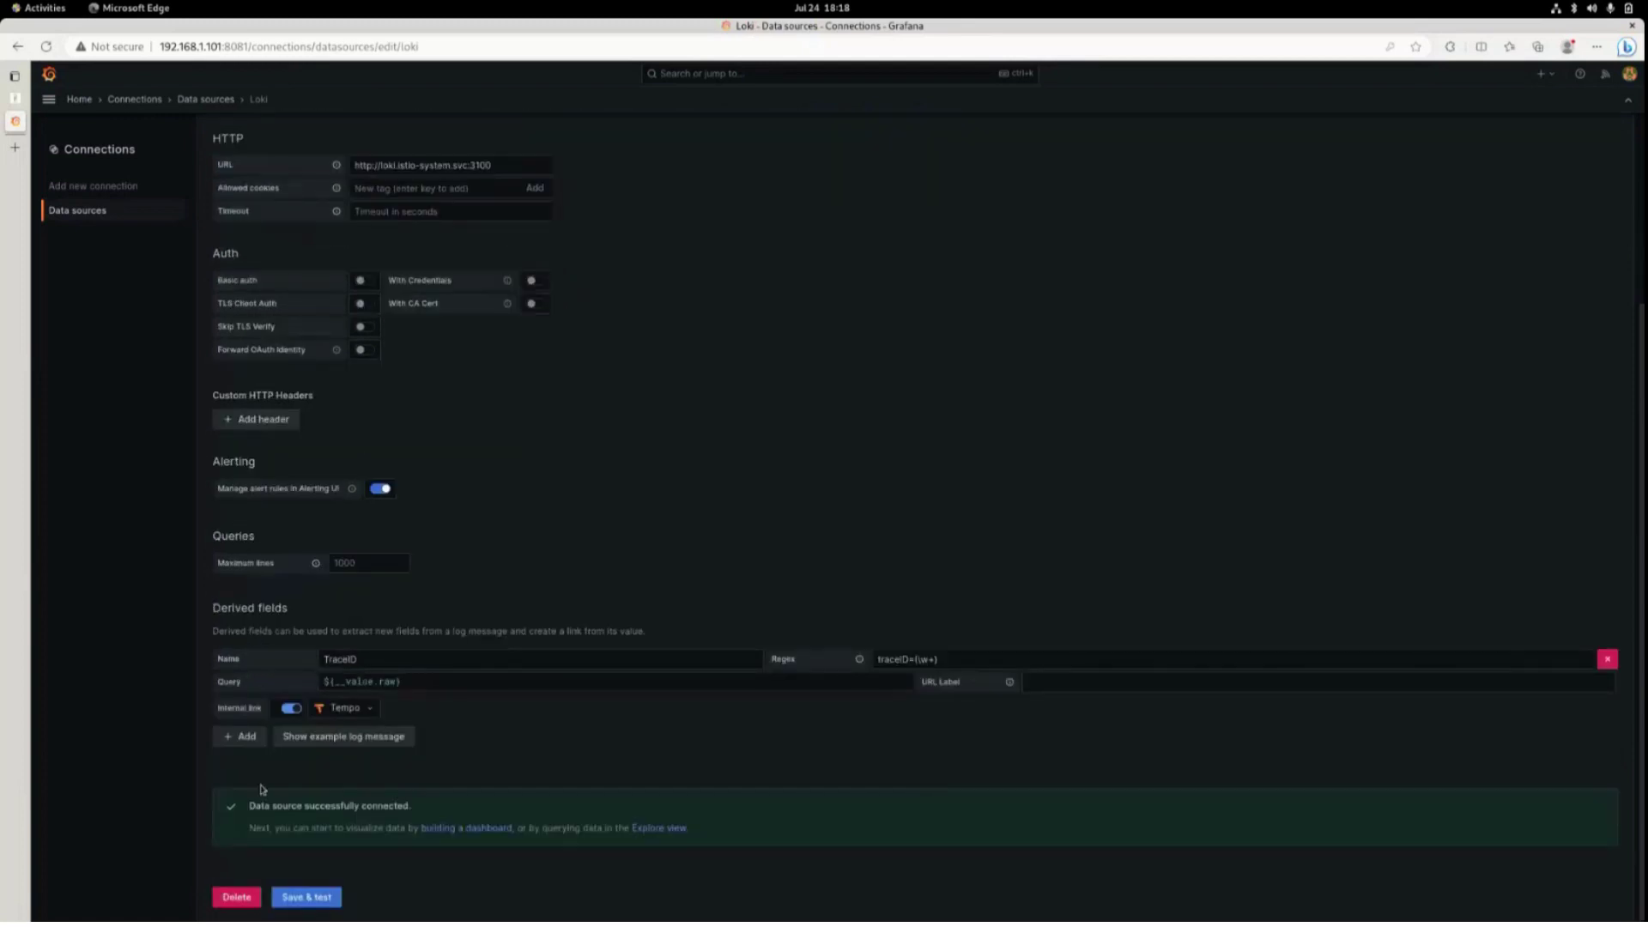
# Run Save & test on the Prometheus and Tempo data sources, confirming both connect.
pyautogui.click(115, 213)
pyautogui.click(341, 315)
pyautogui.scroll(-15, 578, 592)
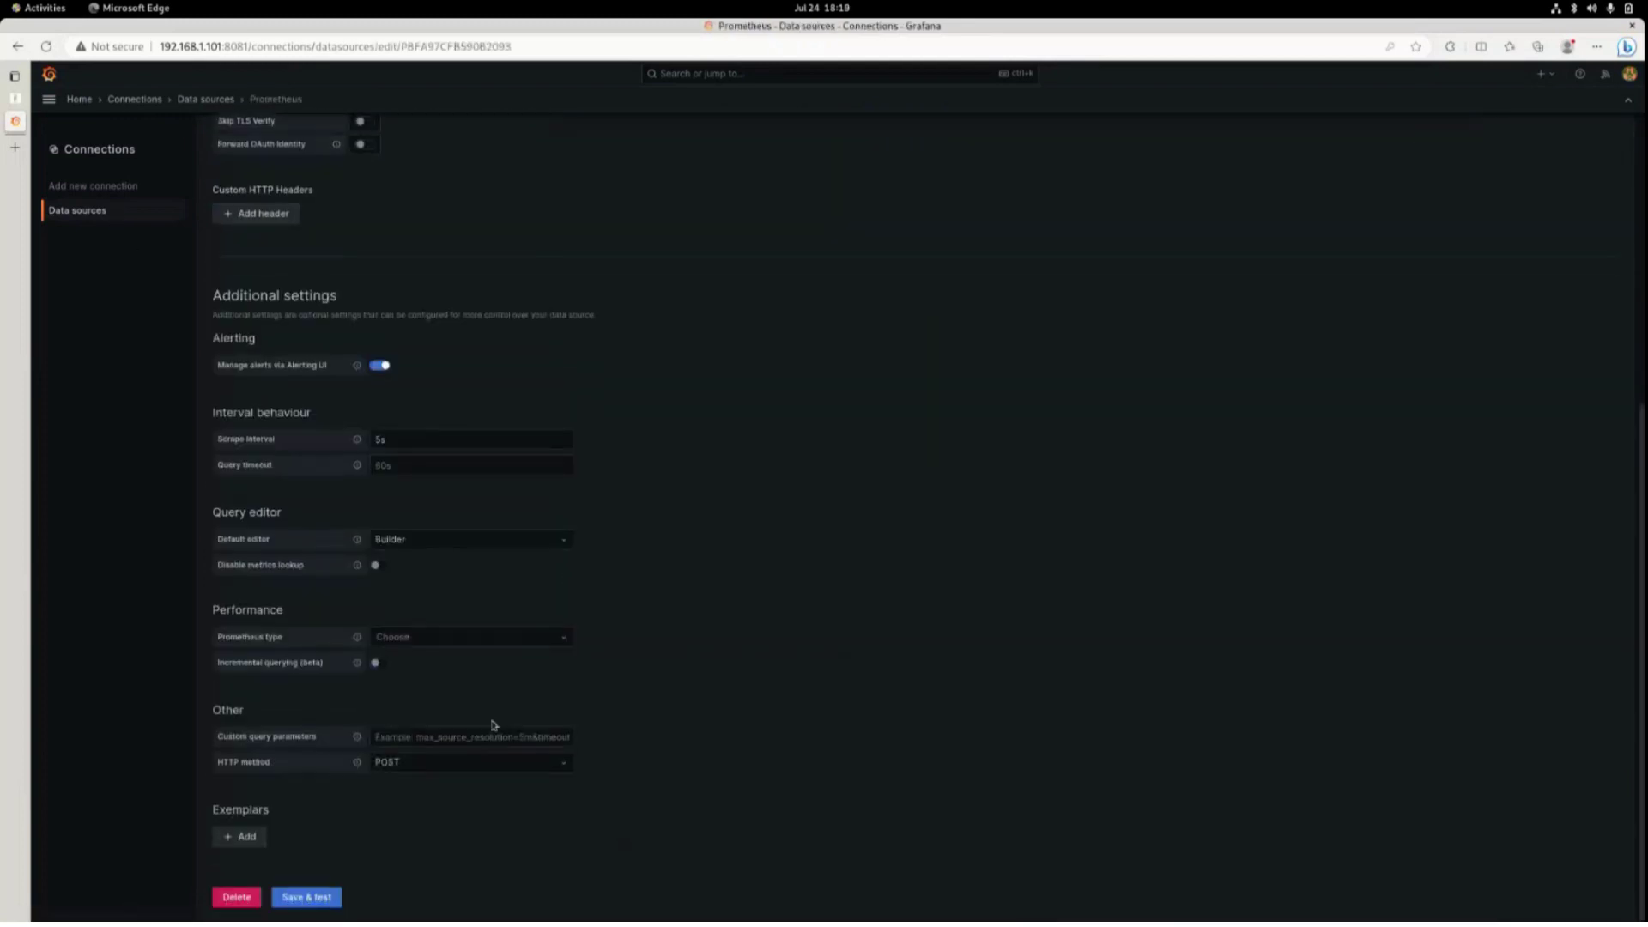
pyautogui.click(301, 898)
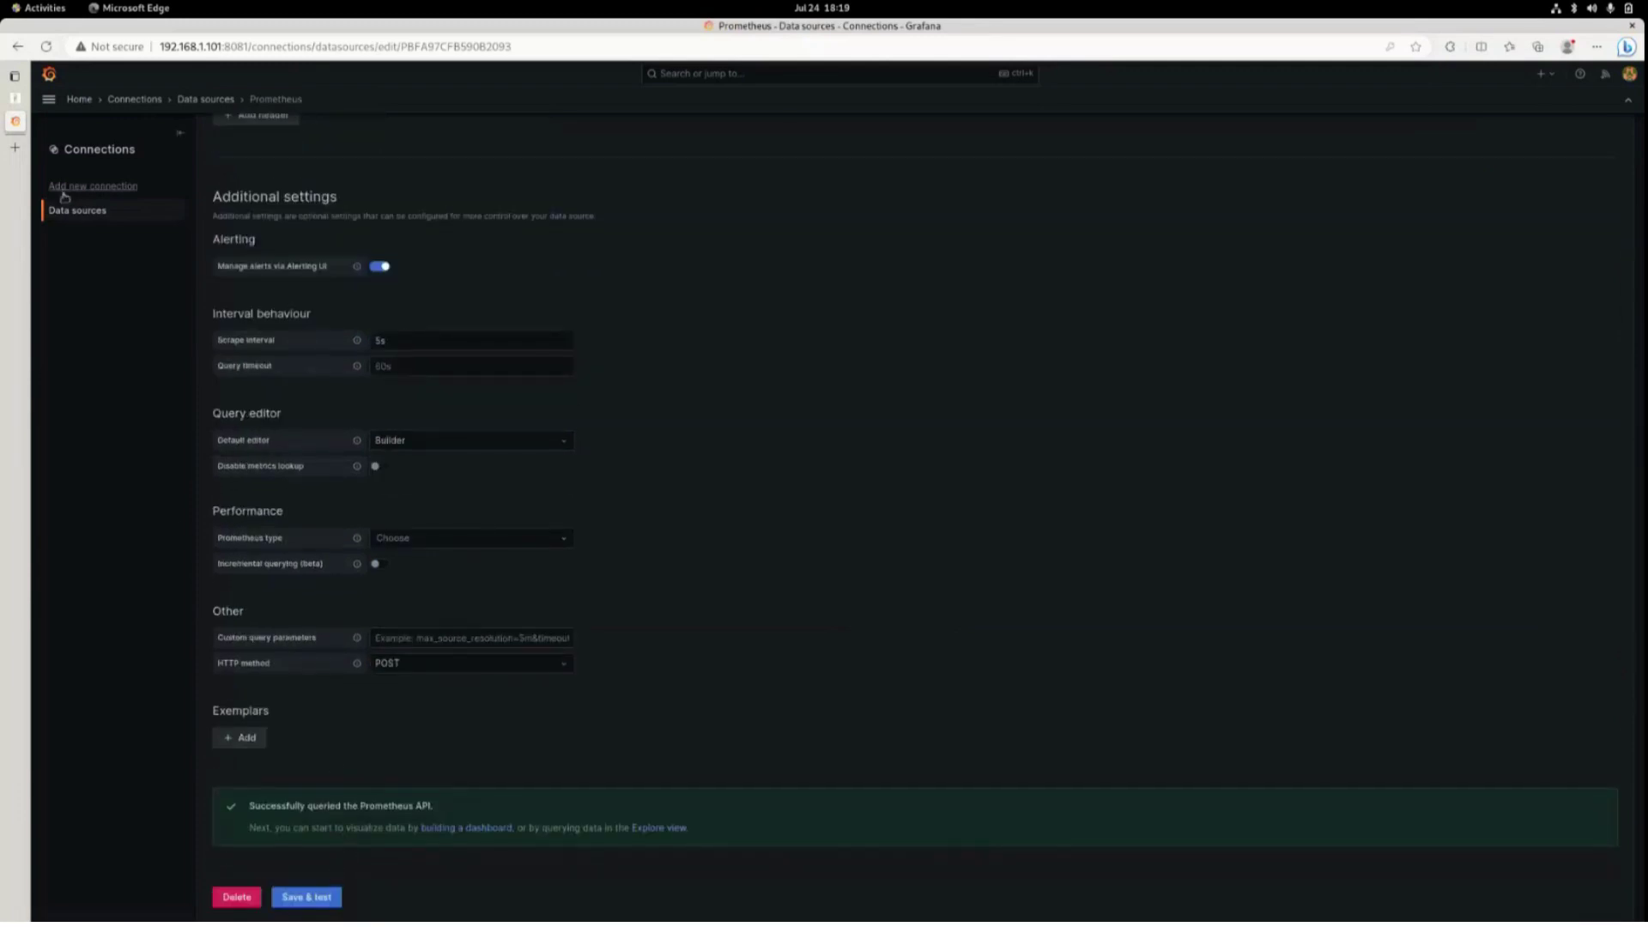
pyautogui.click(91, 212)
pyautogui.click(266, 346)
pyautogui.scroll(-15, 694, 663)
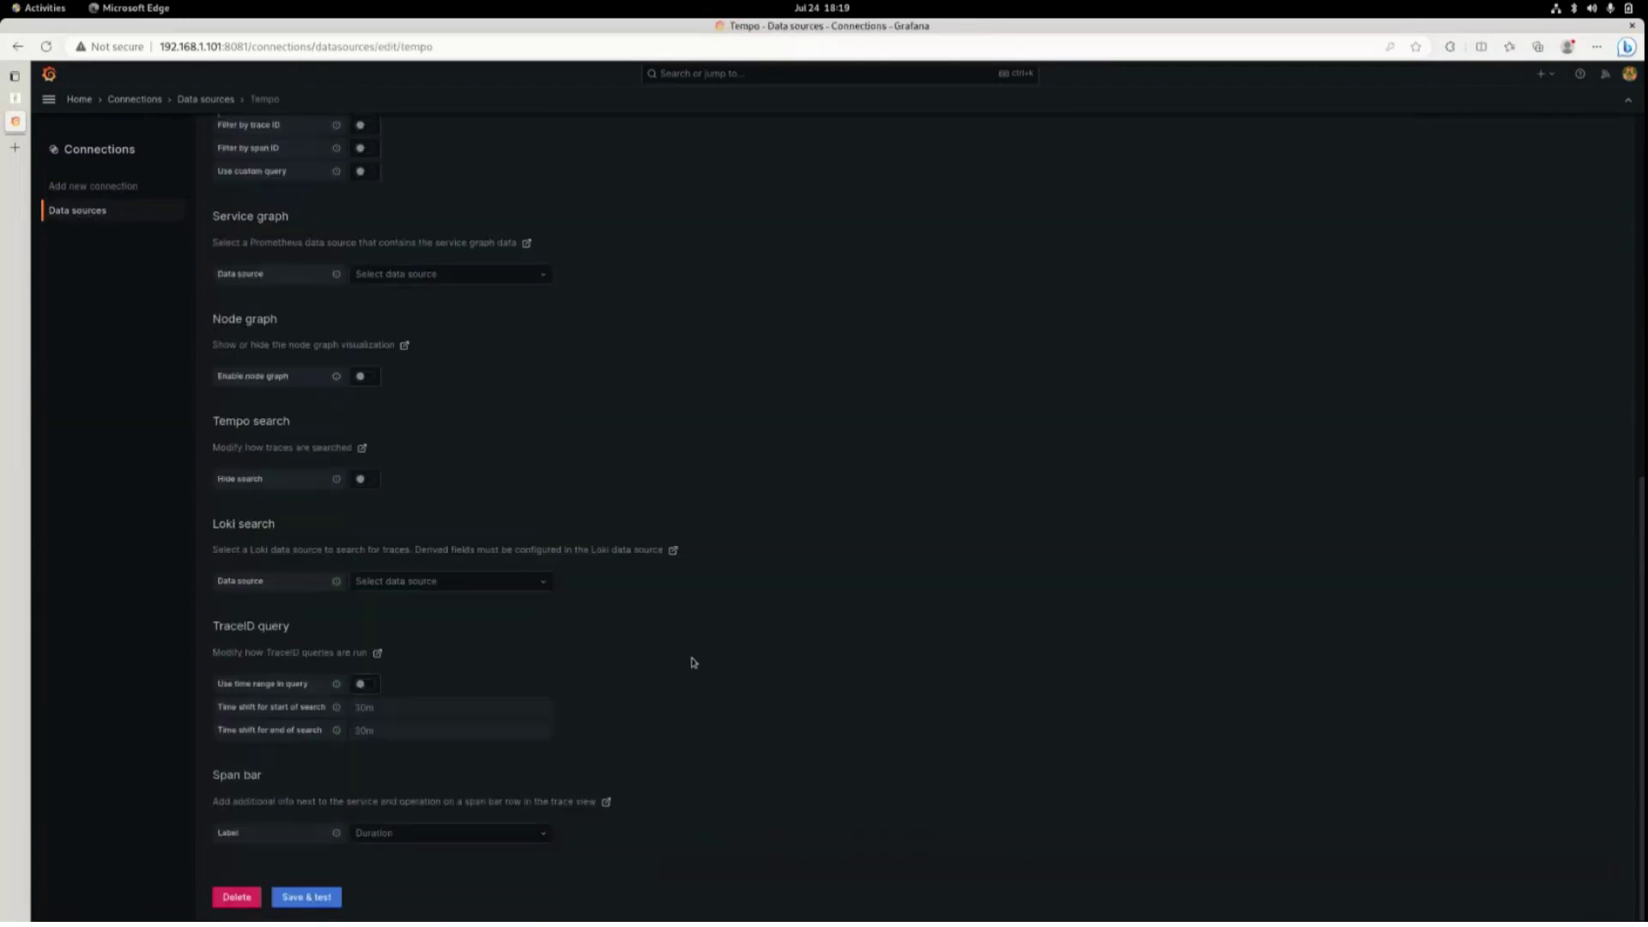
pyautogui.click(292, 901)
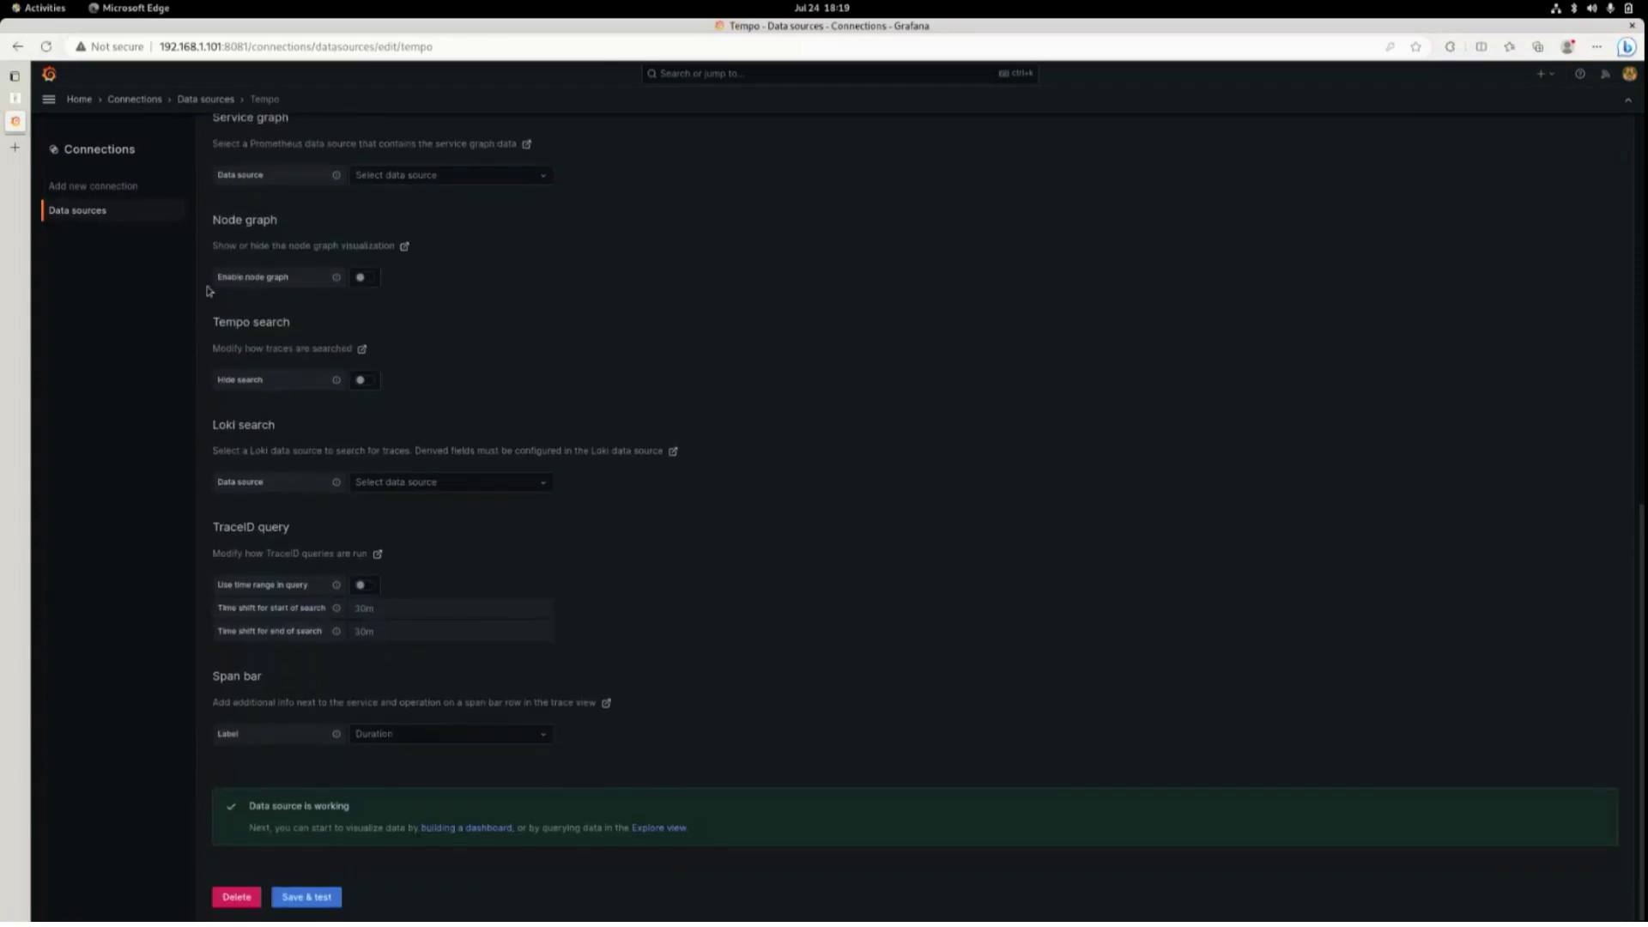
# Open Grafana Explore and switch its data source from Tempo to Prometheus.
pyautogui.click(48, 99)
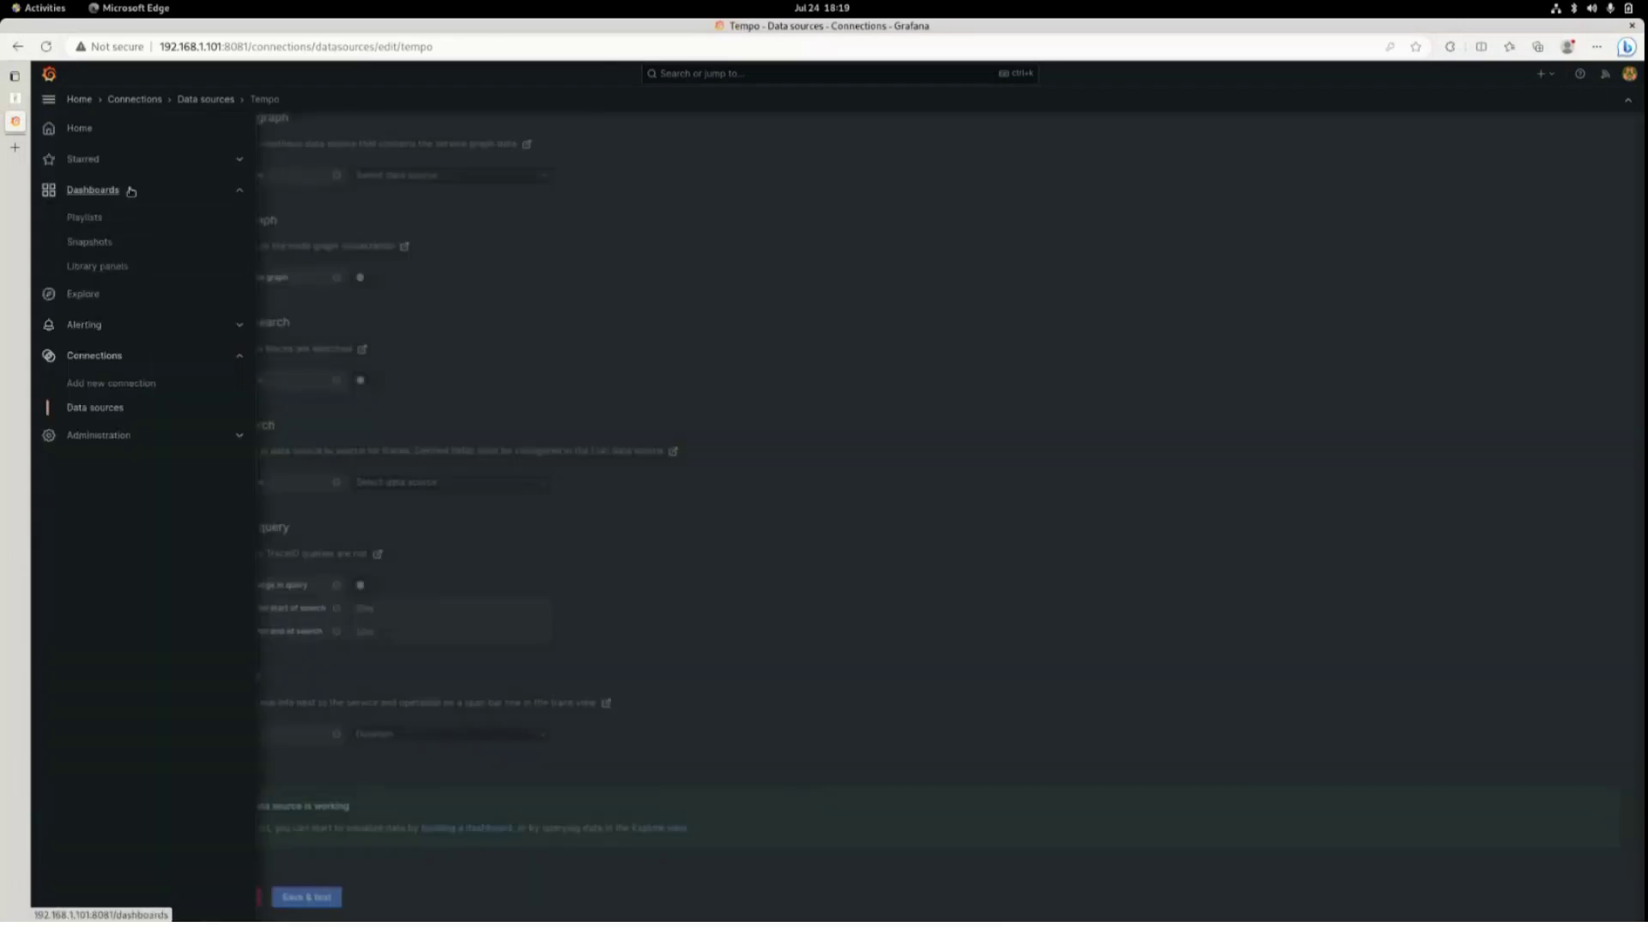
pyautogui.click(129, 188)
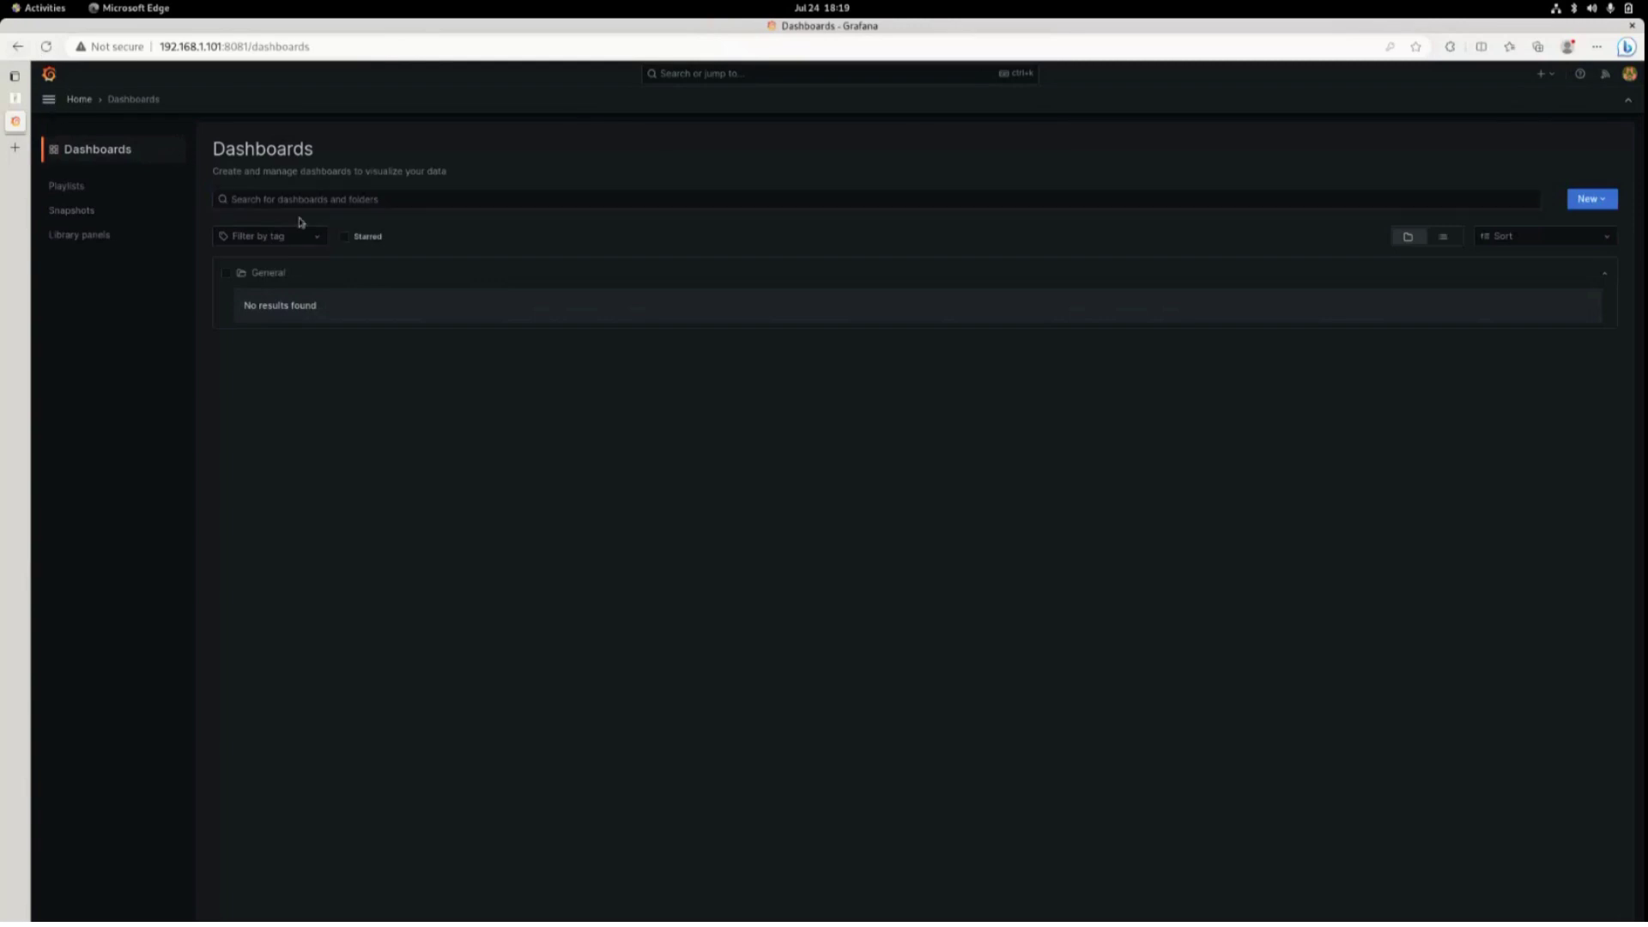
pyautogui.click(51, 100)
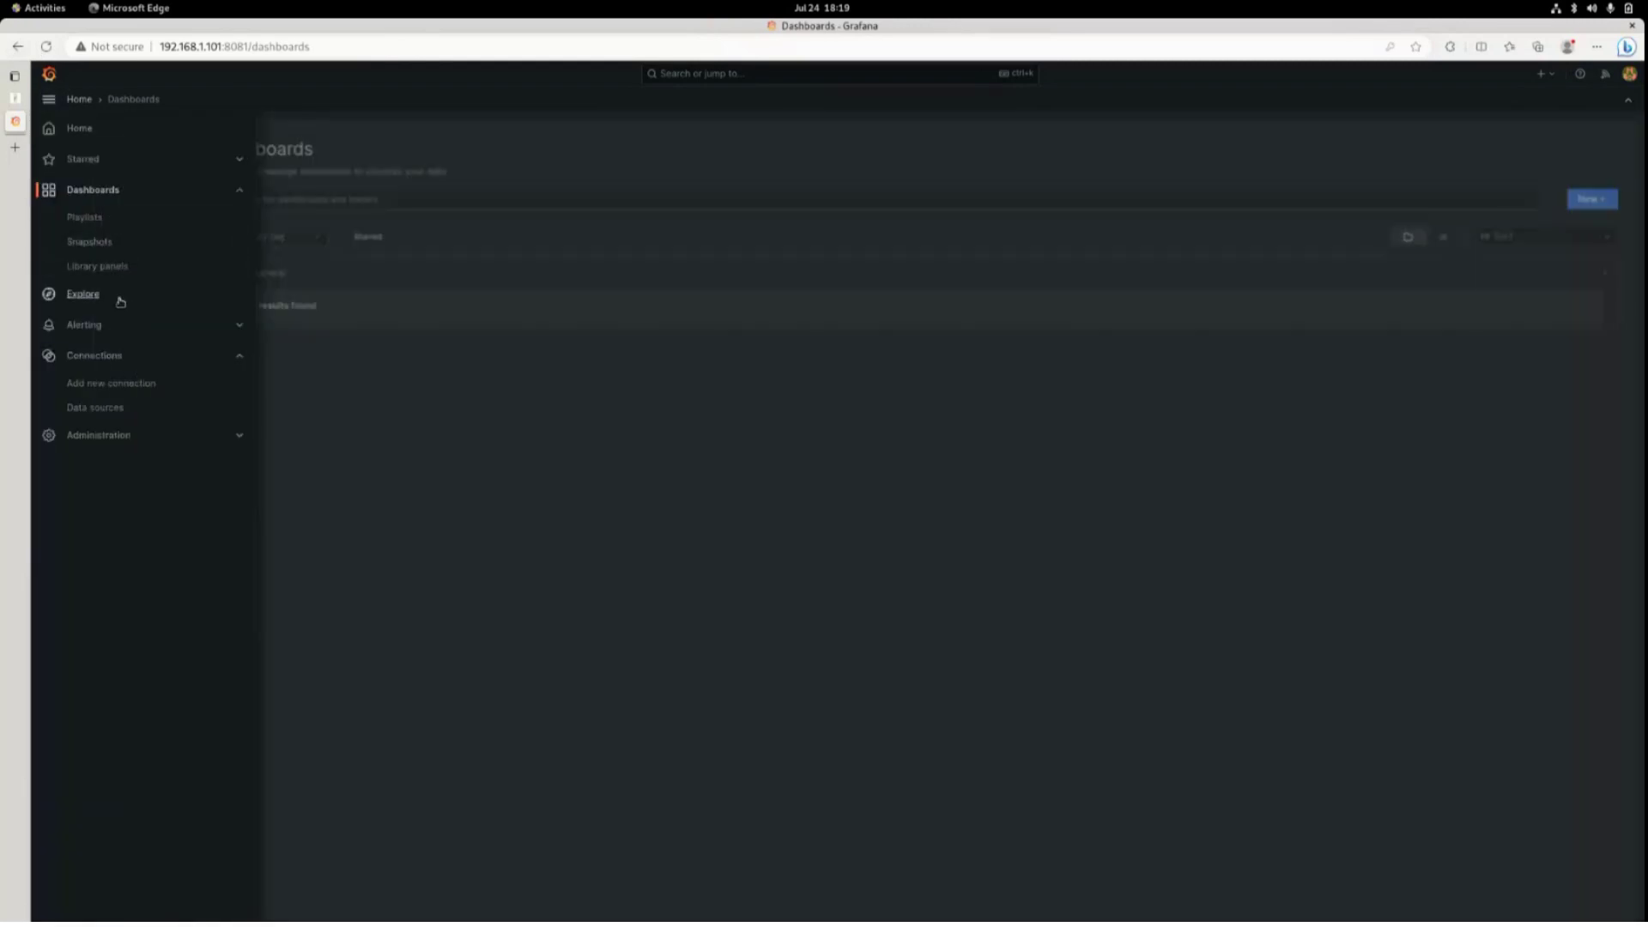
pyautogui.click(121, 299)
pyautogui.click(85, 130)
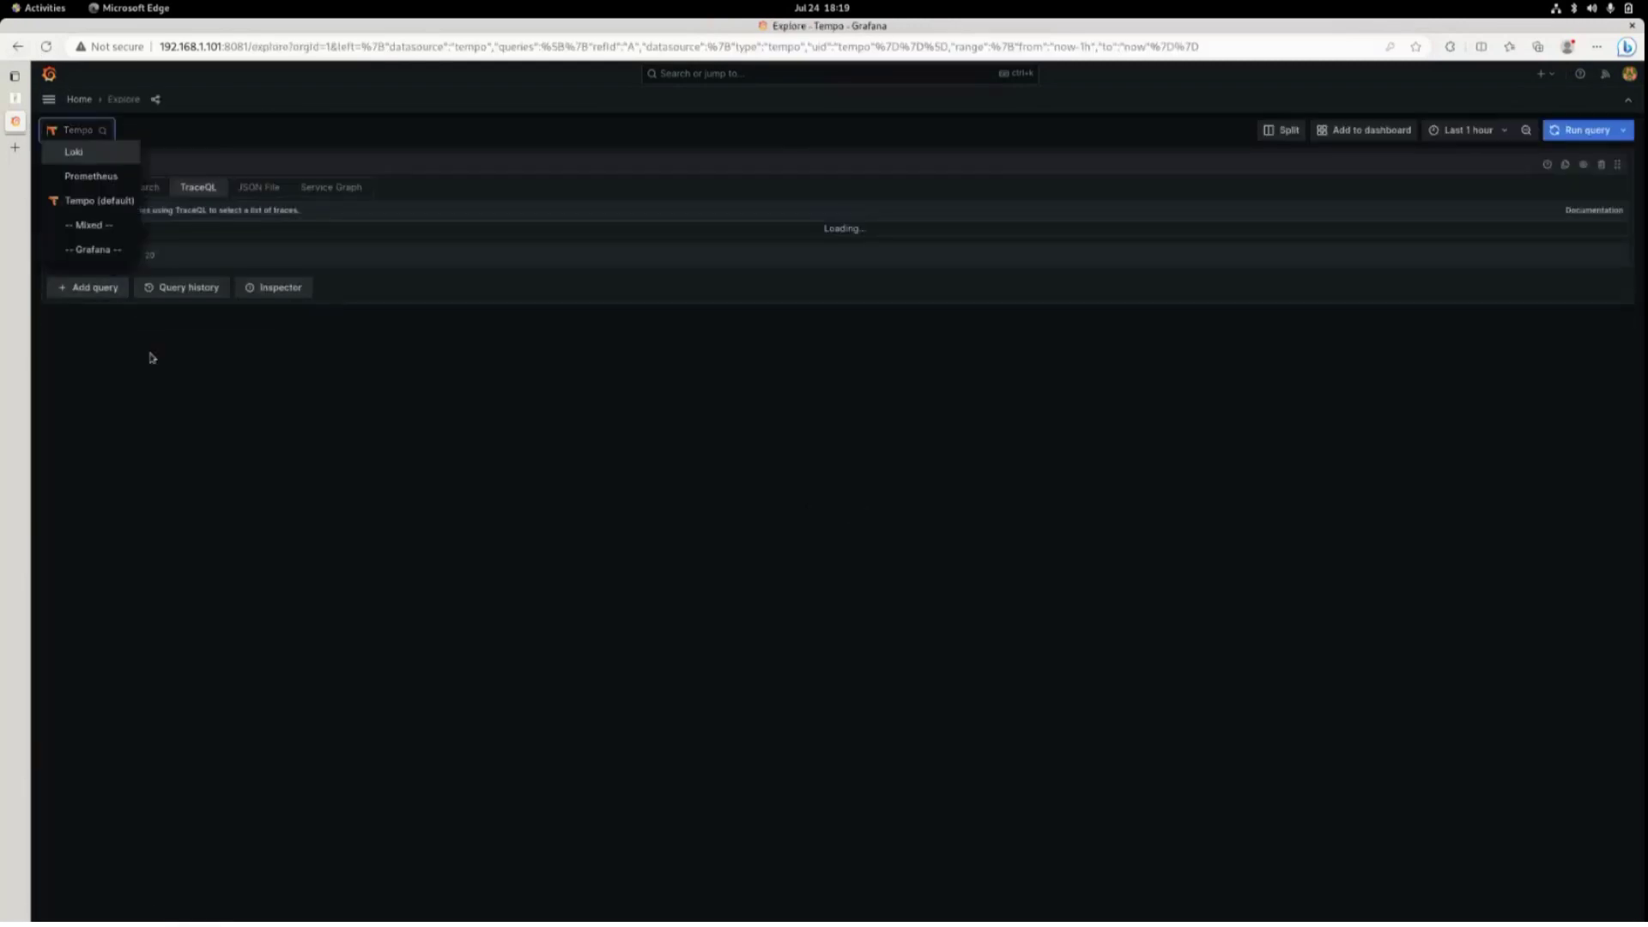
pyautogui.click(93, 177)
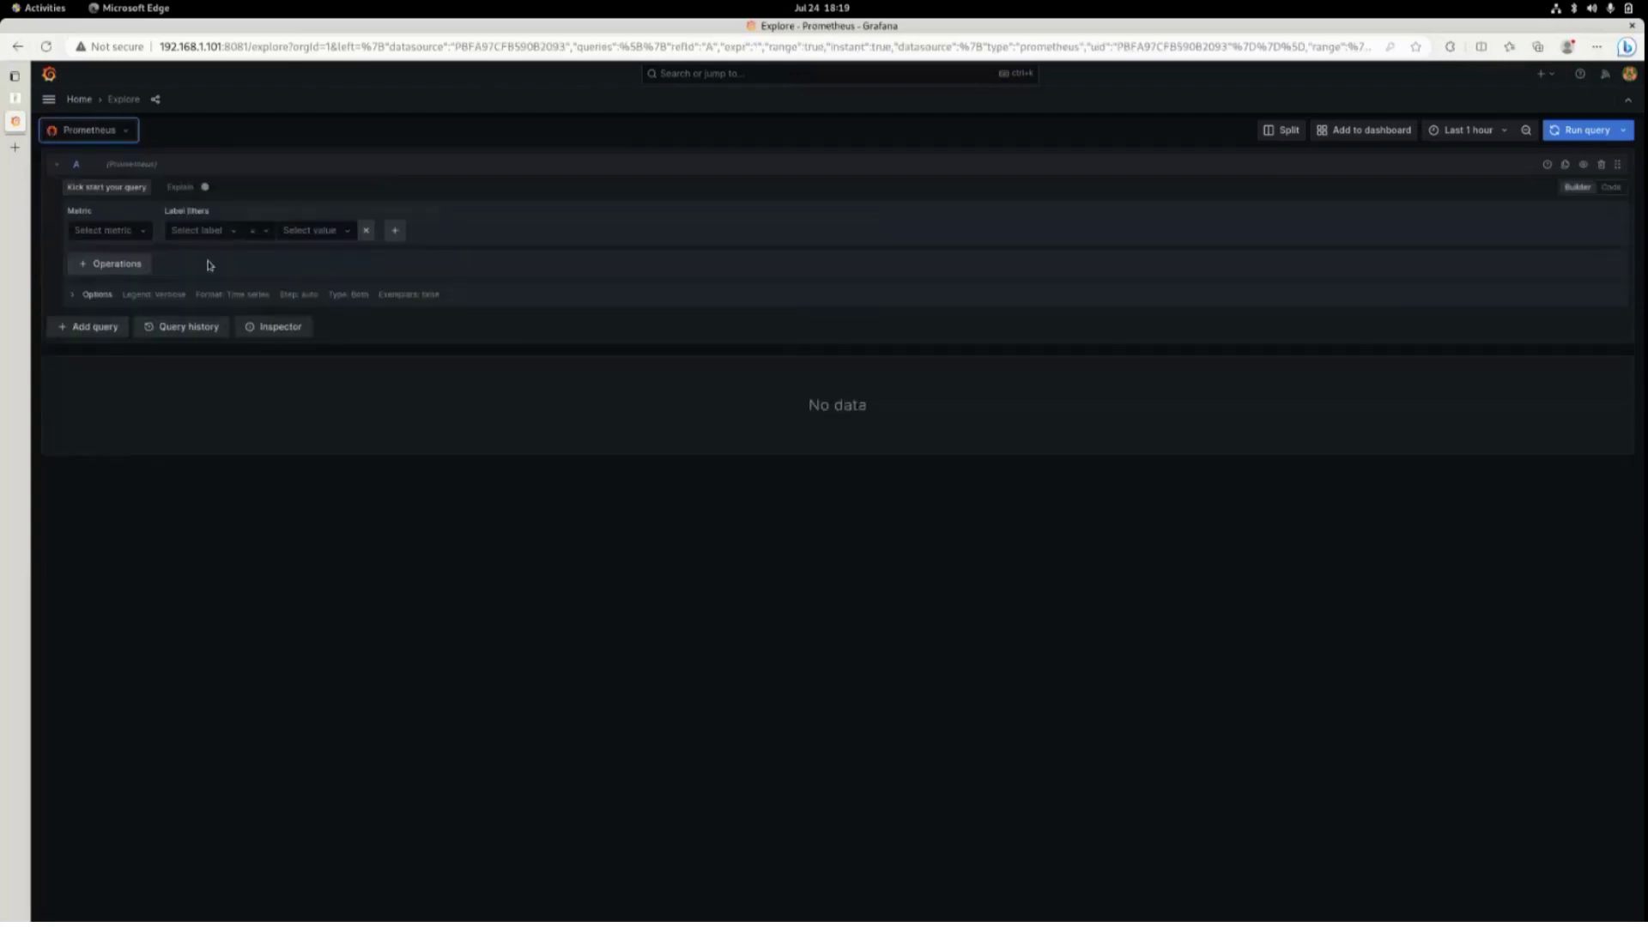
# Query istio_requests_total filtered to app = httpbin and chart its two series.
pyautogui.click(143, 230)
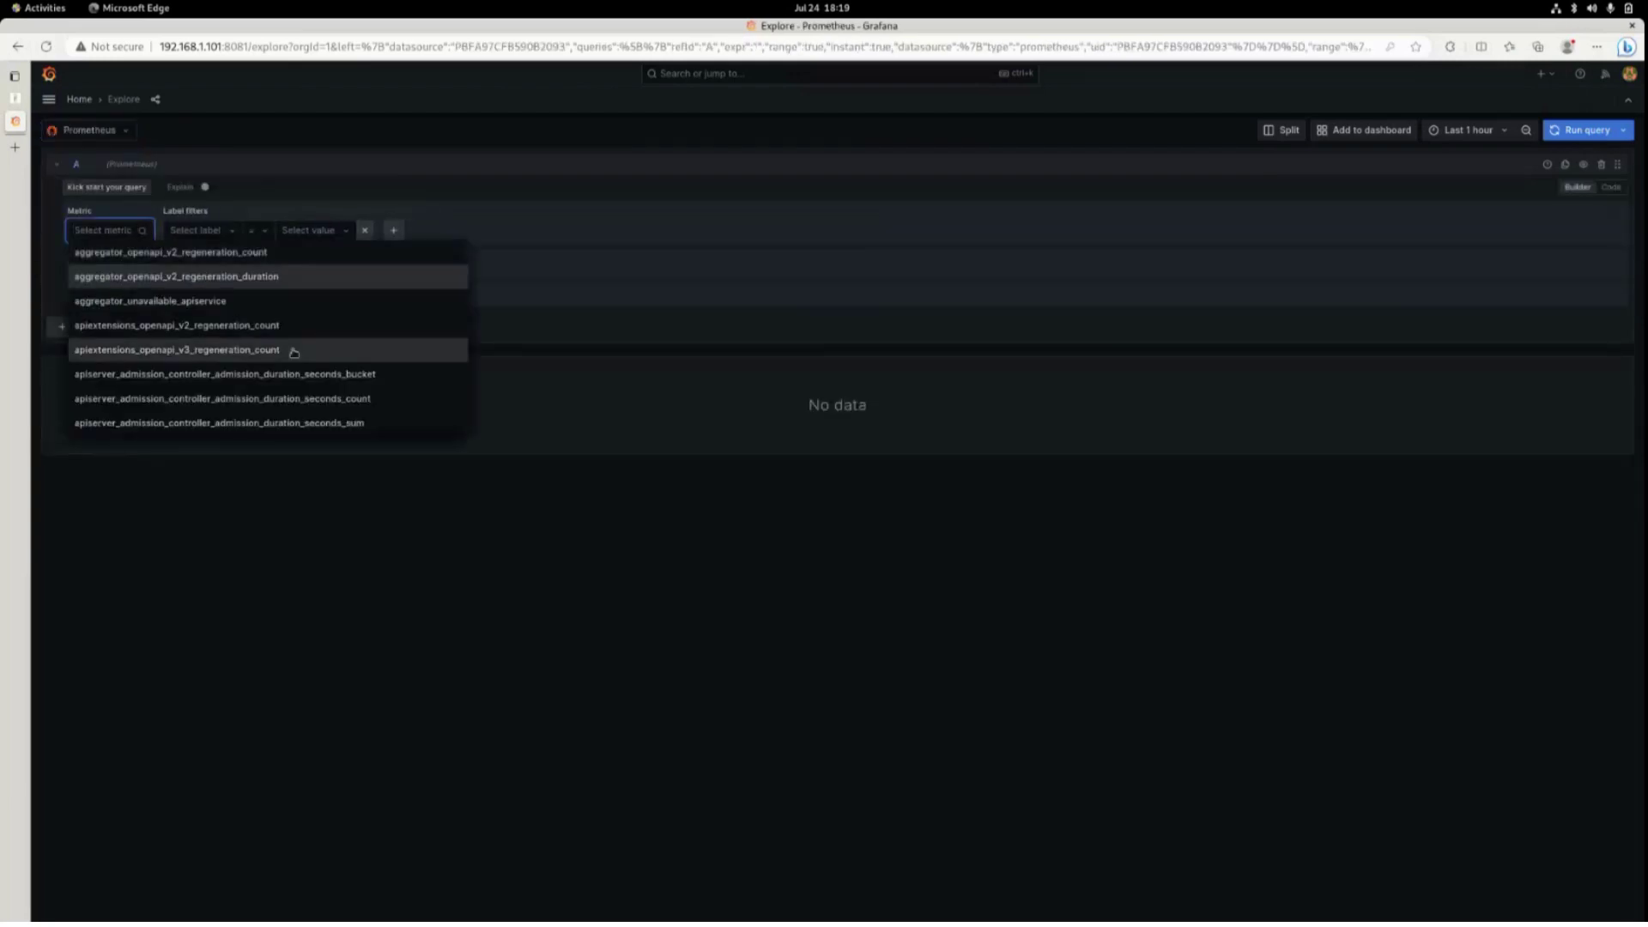
pyautogui.scroll(-10, 298, 350)
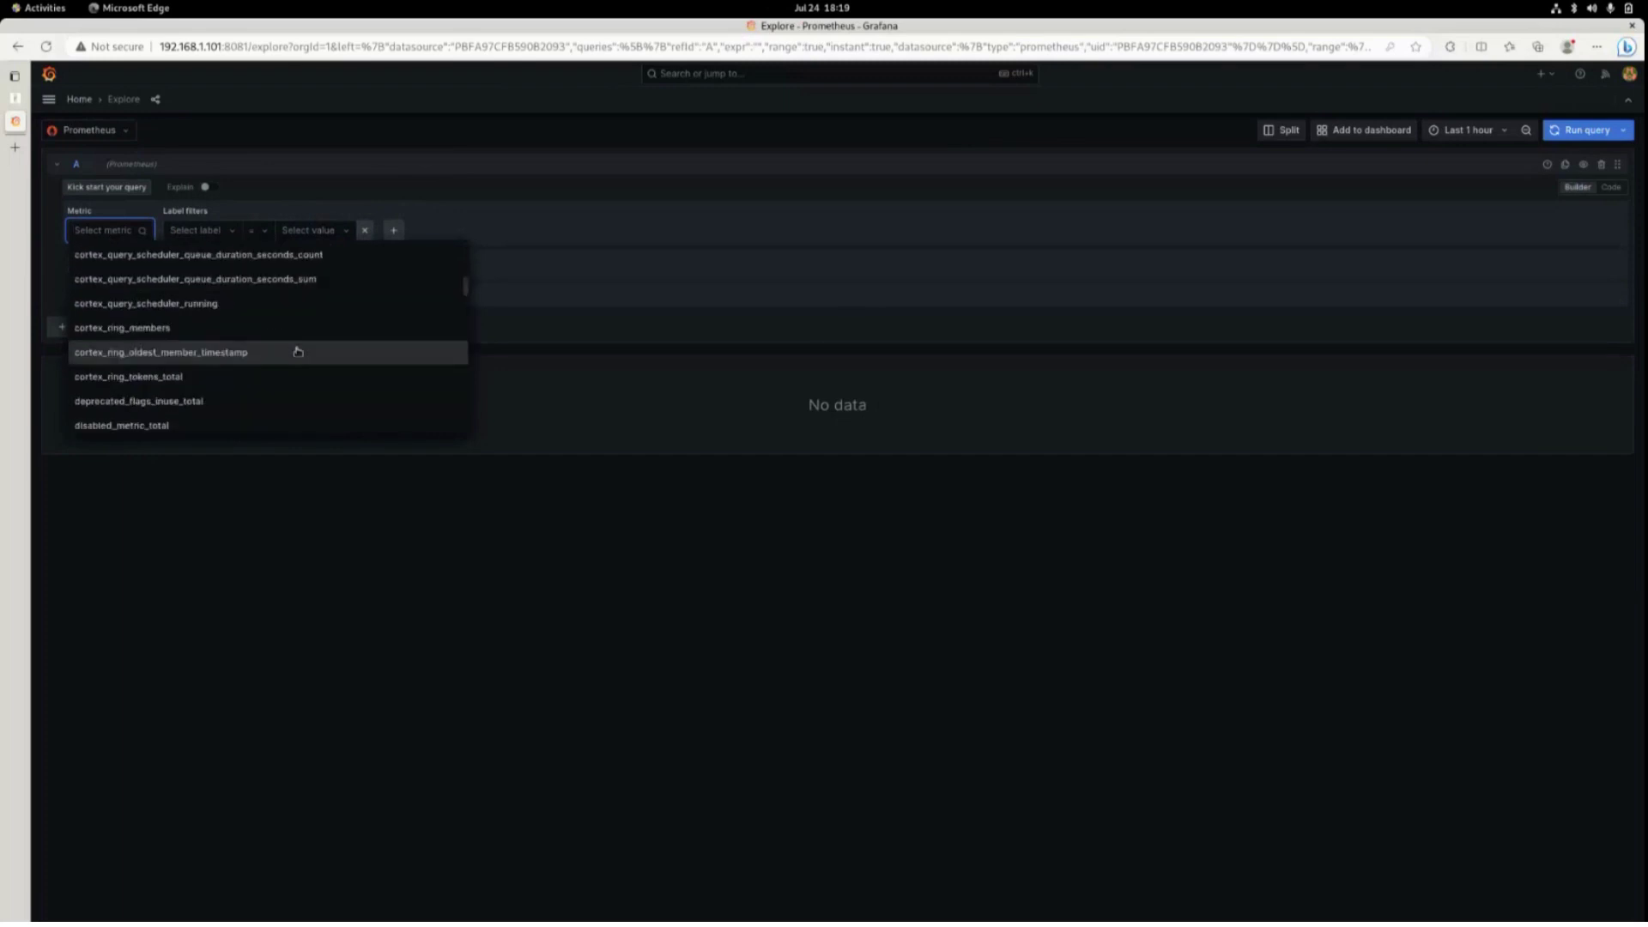
pyautogui.write('h')
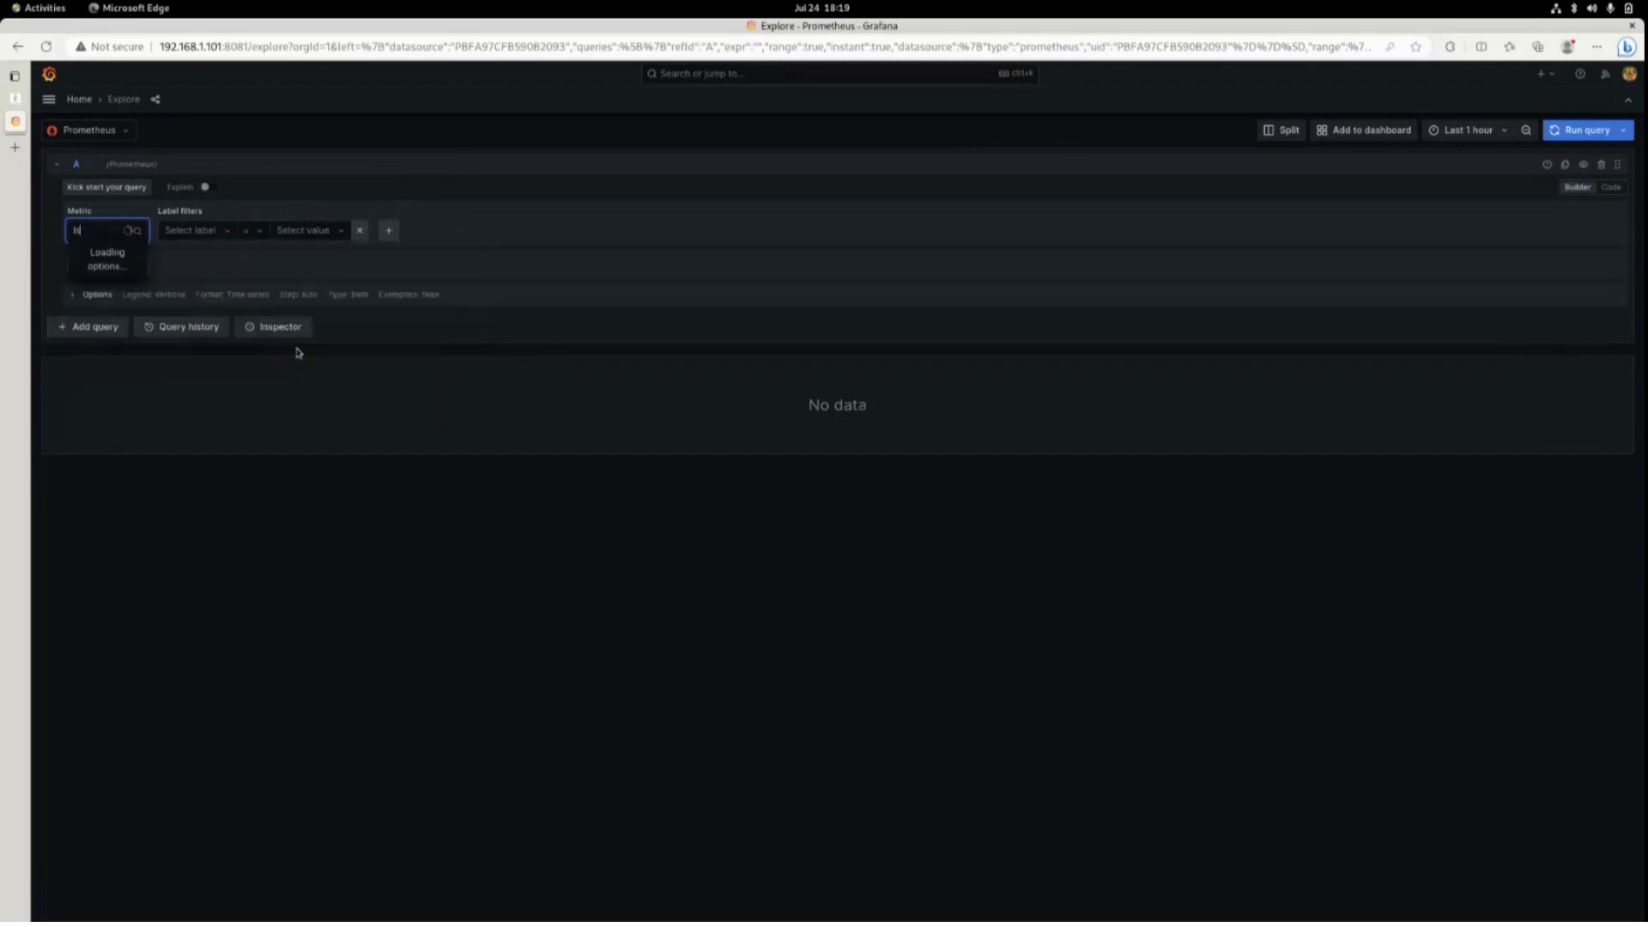
pyautogui.write('stio_req')
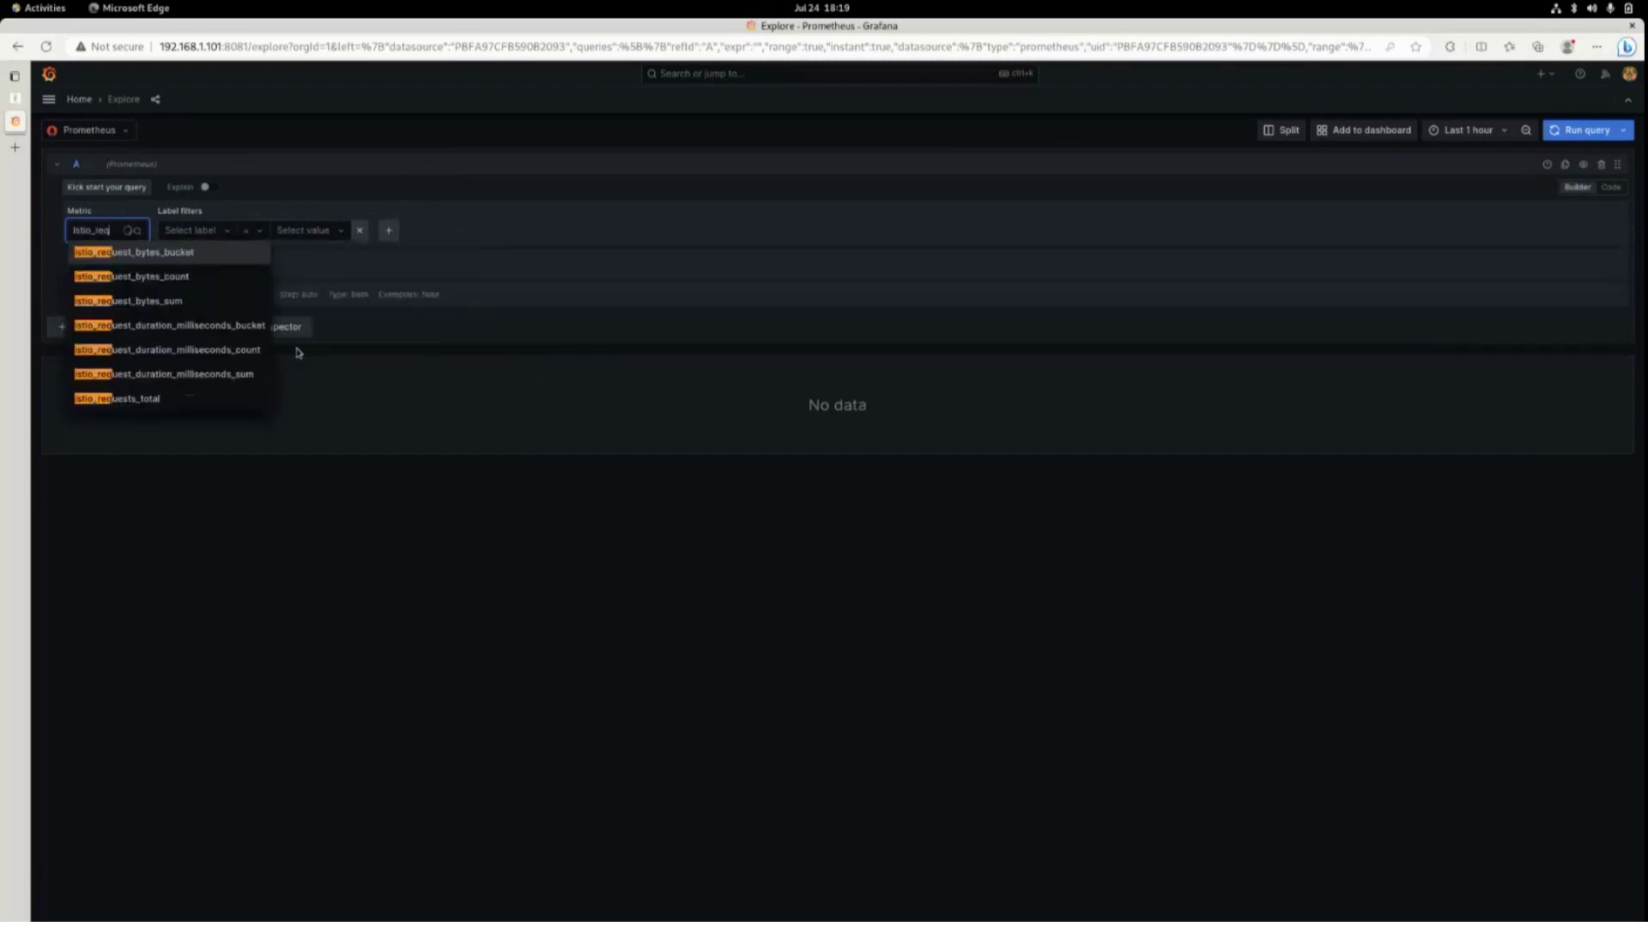
pyautogui.click(243, 400)
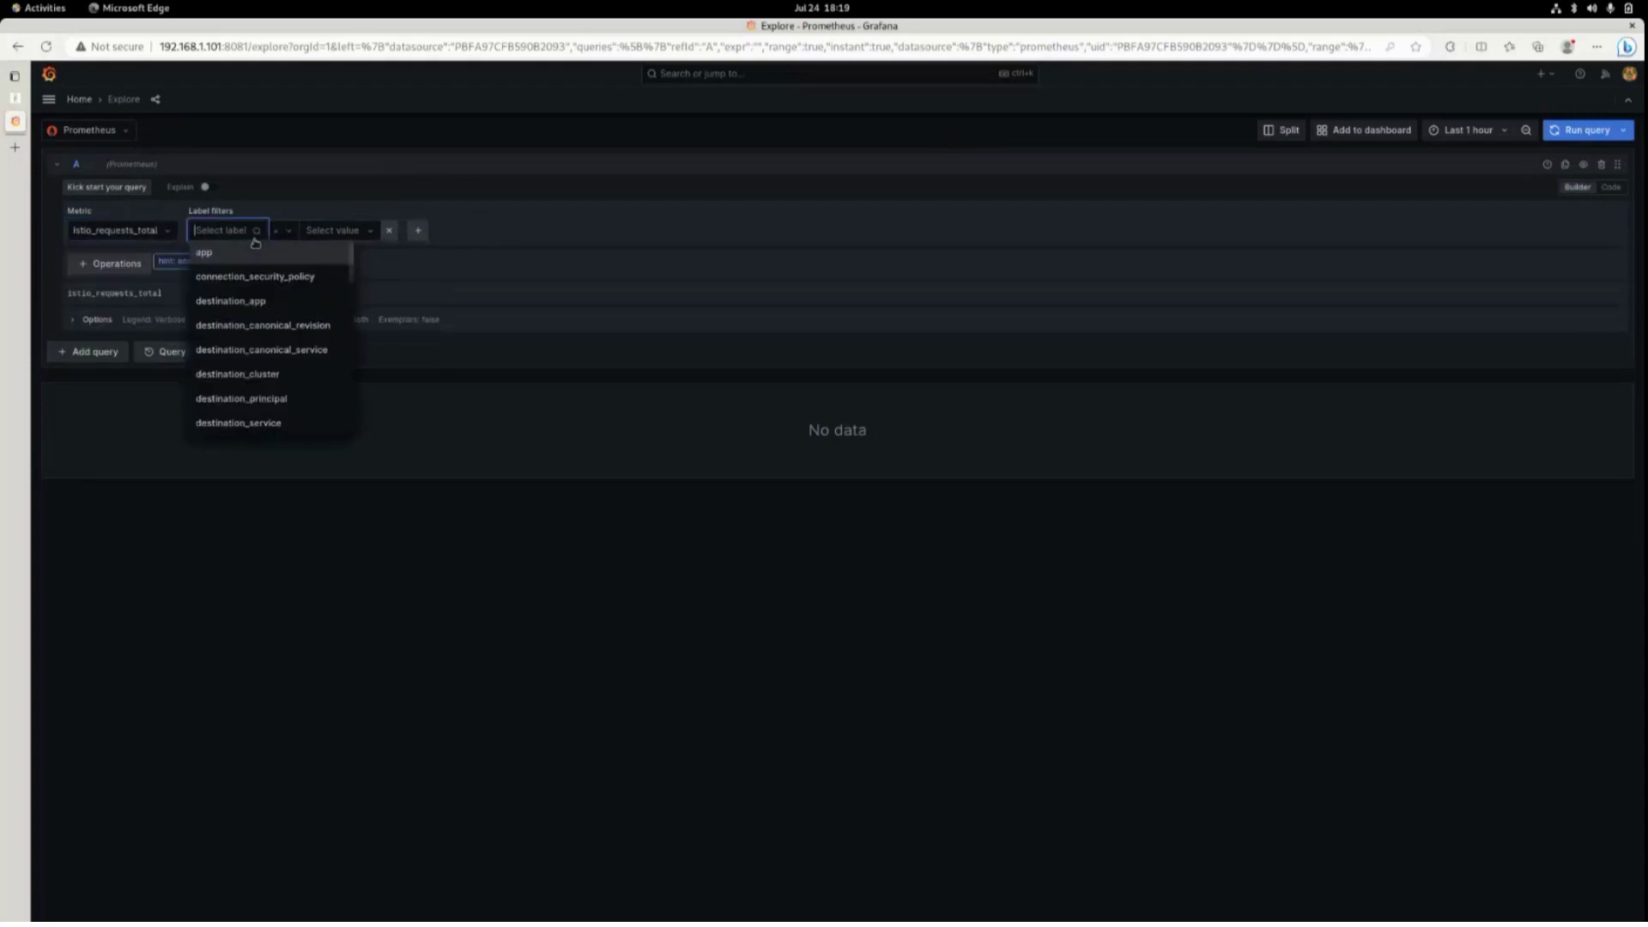
pyautogui.click(258, 249)
pyautogui.click(309, 232)
pyautogui.click(288, 252)
pyautogui.click(1584, 131)
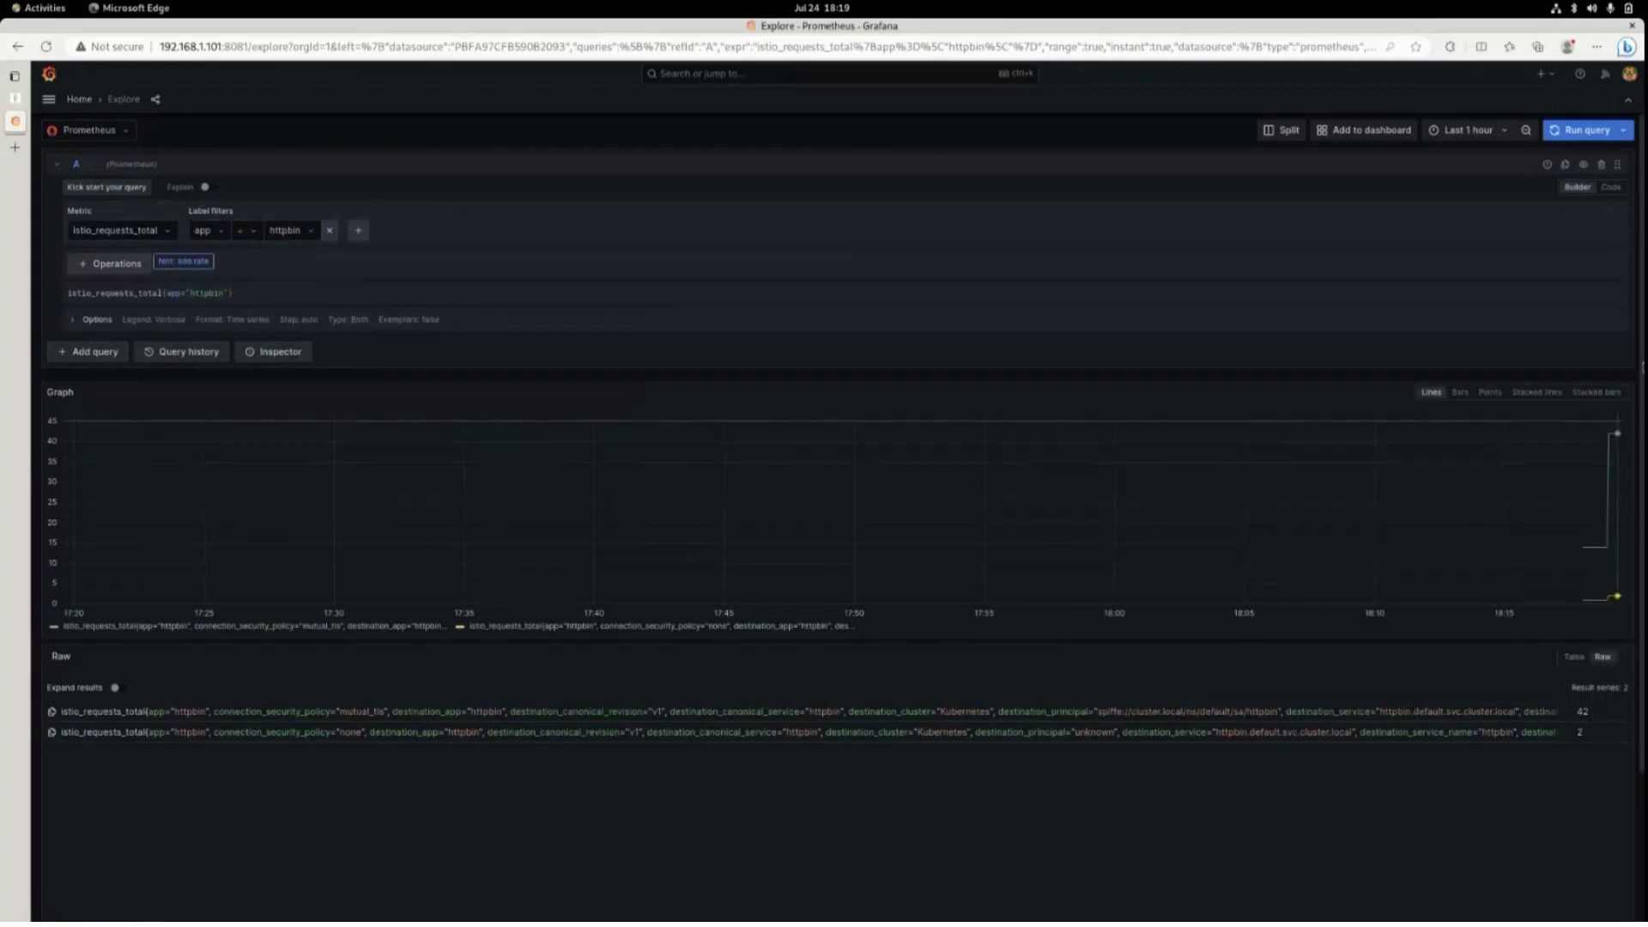
pyautogui.click(1584, 131)
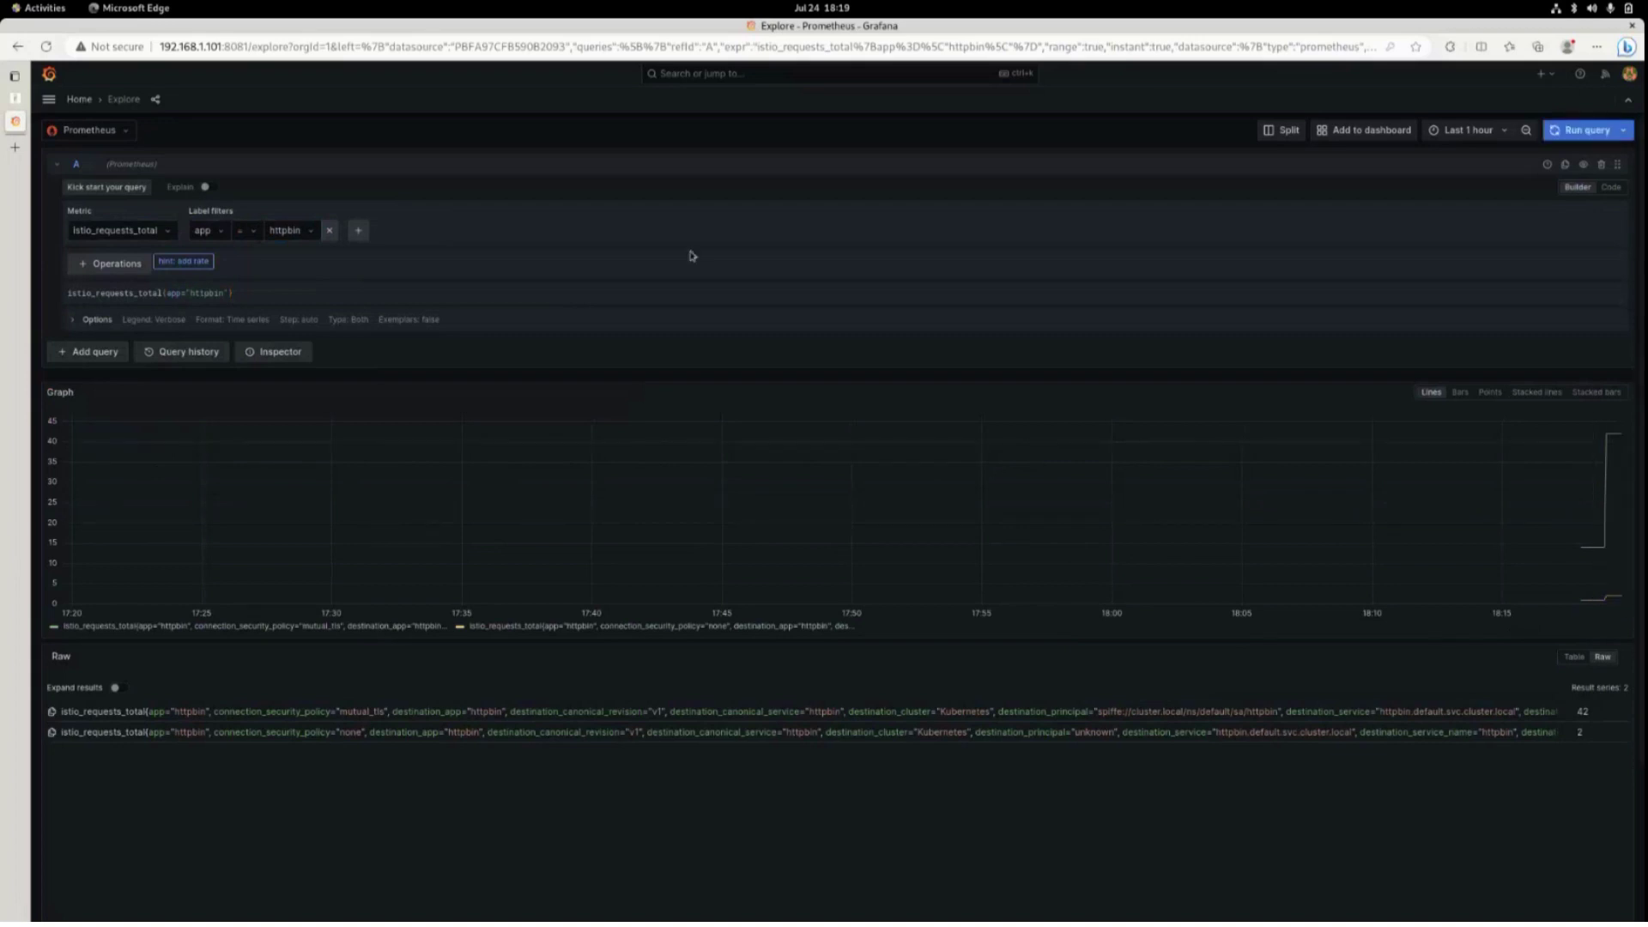
pyautogui.click(167, 234)
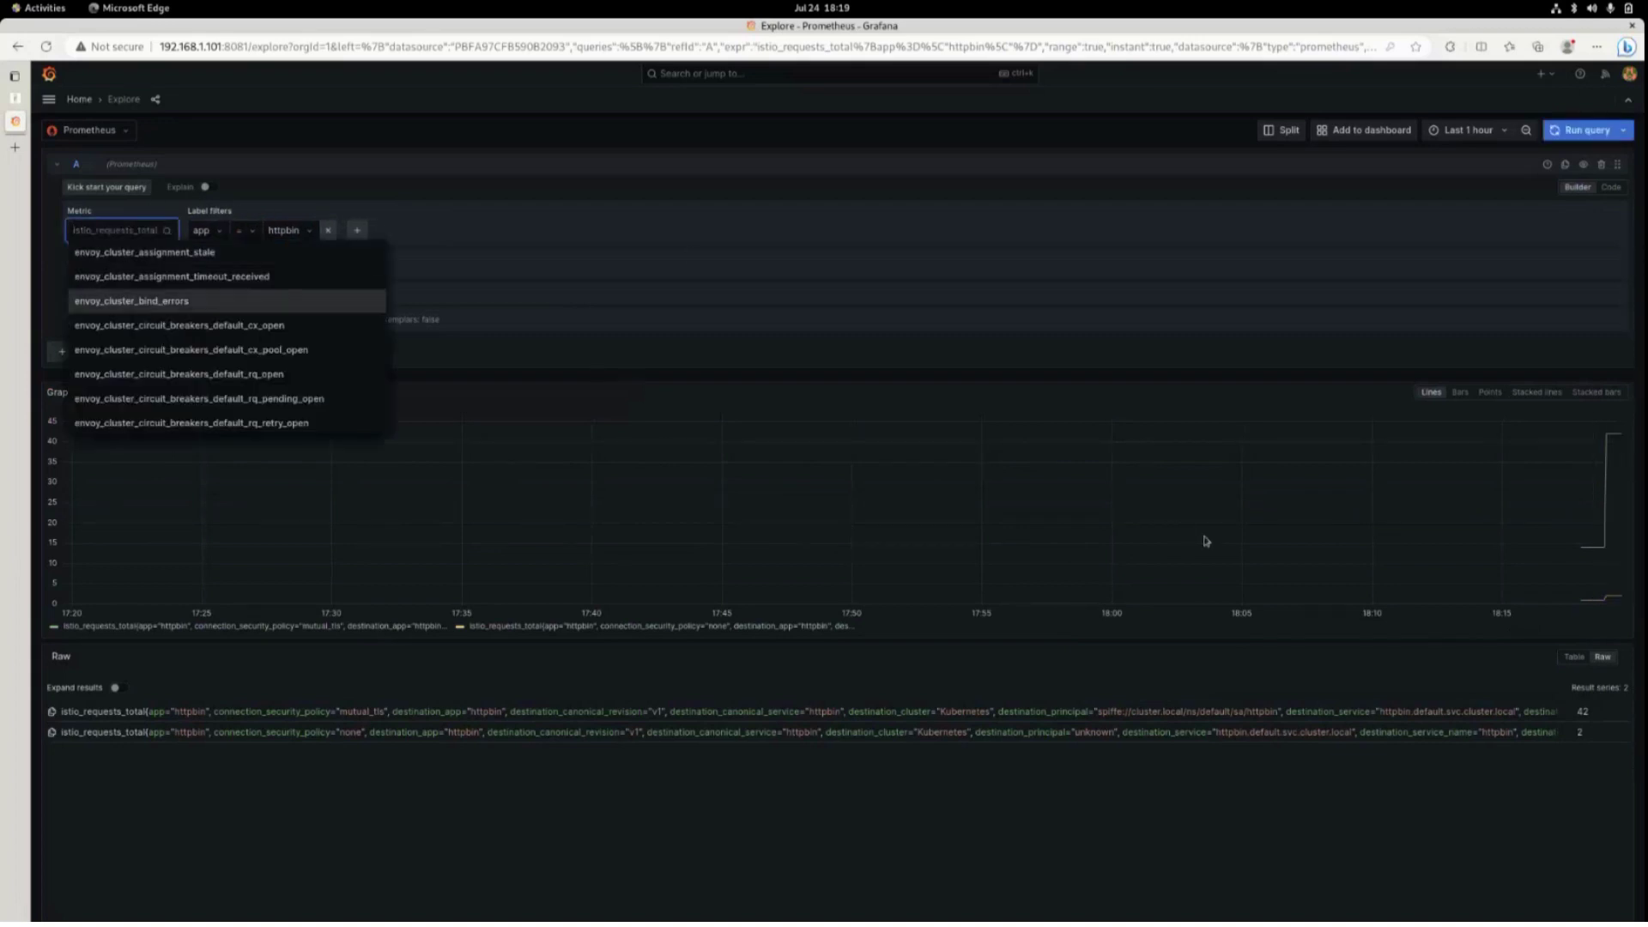
# Switch Explore to Tempo and run the TraceQL query {} to list recent traces.
pyautogui.click(400, 427)
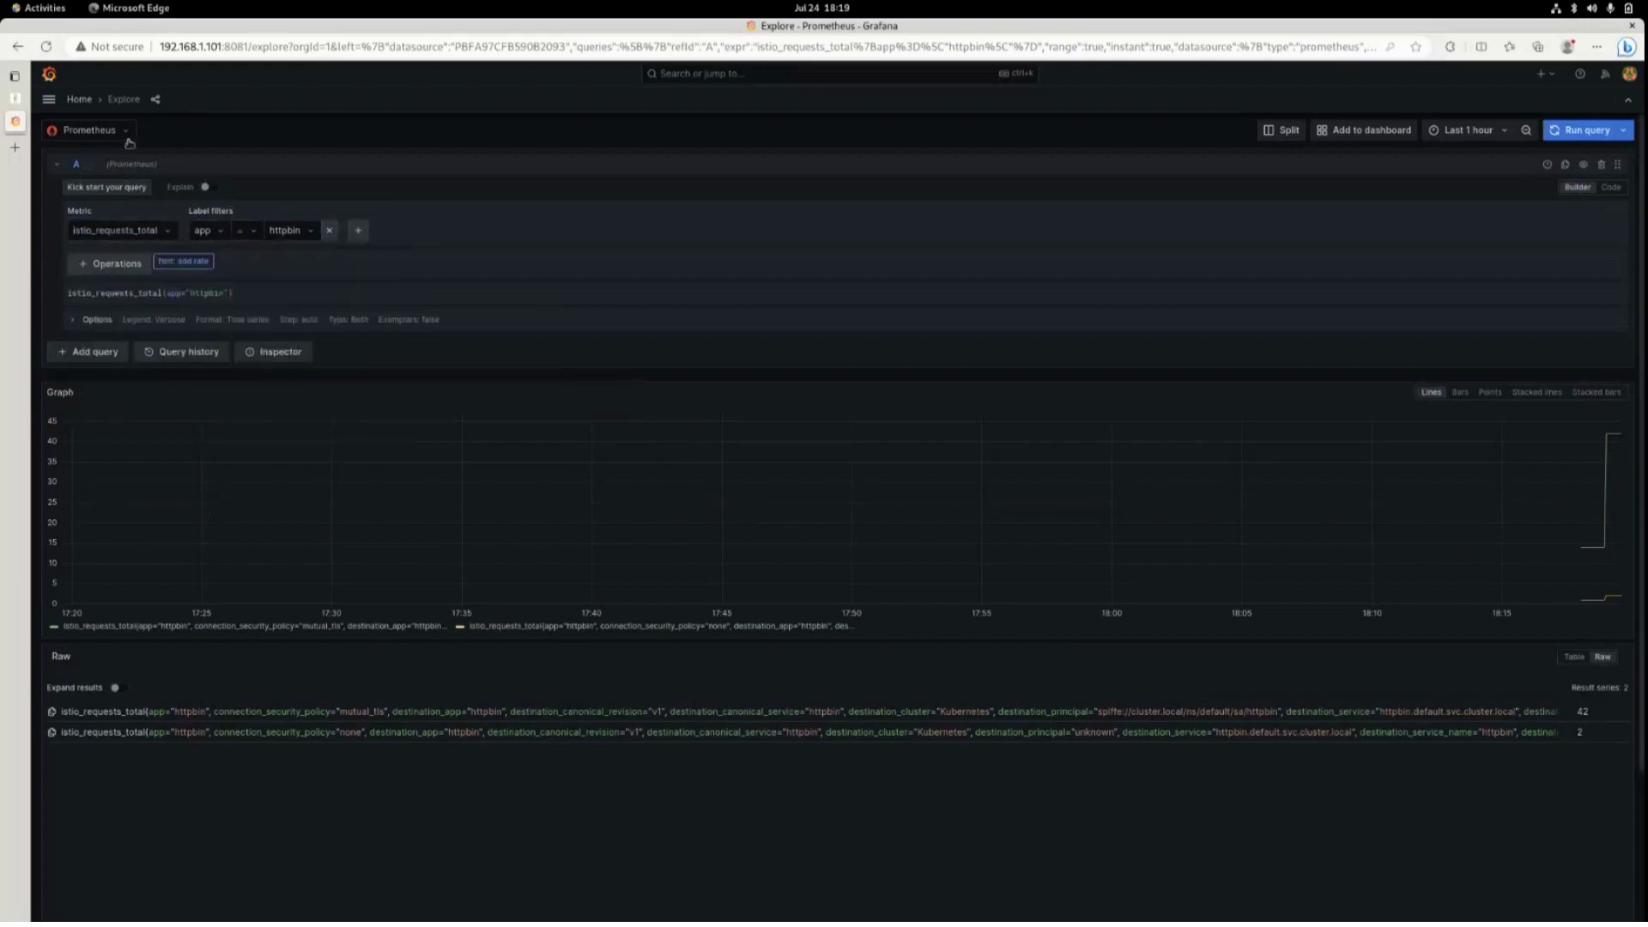
pyautogui.click(89, 131)
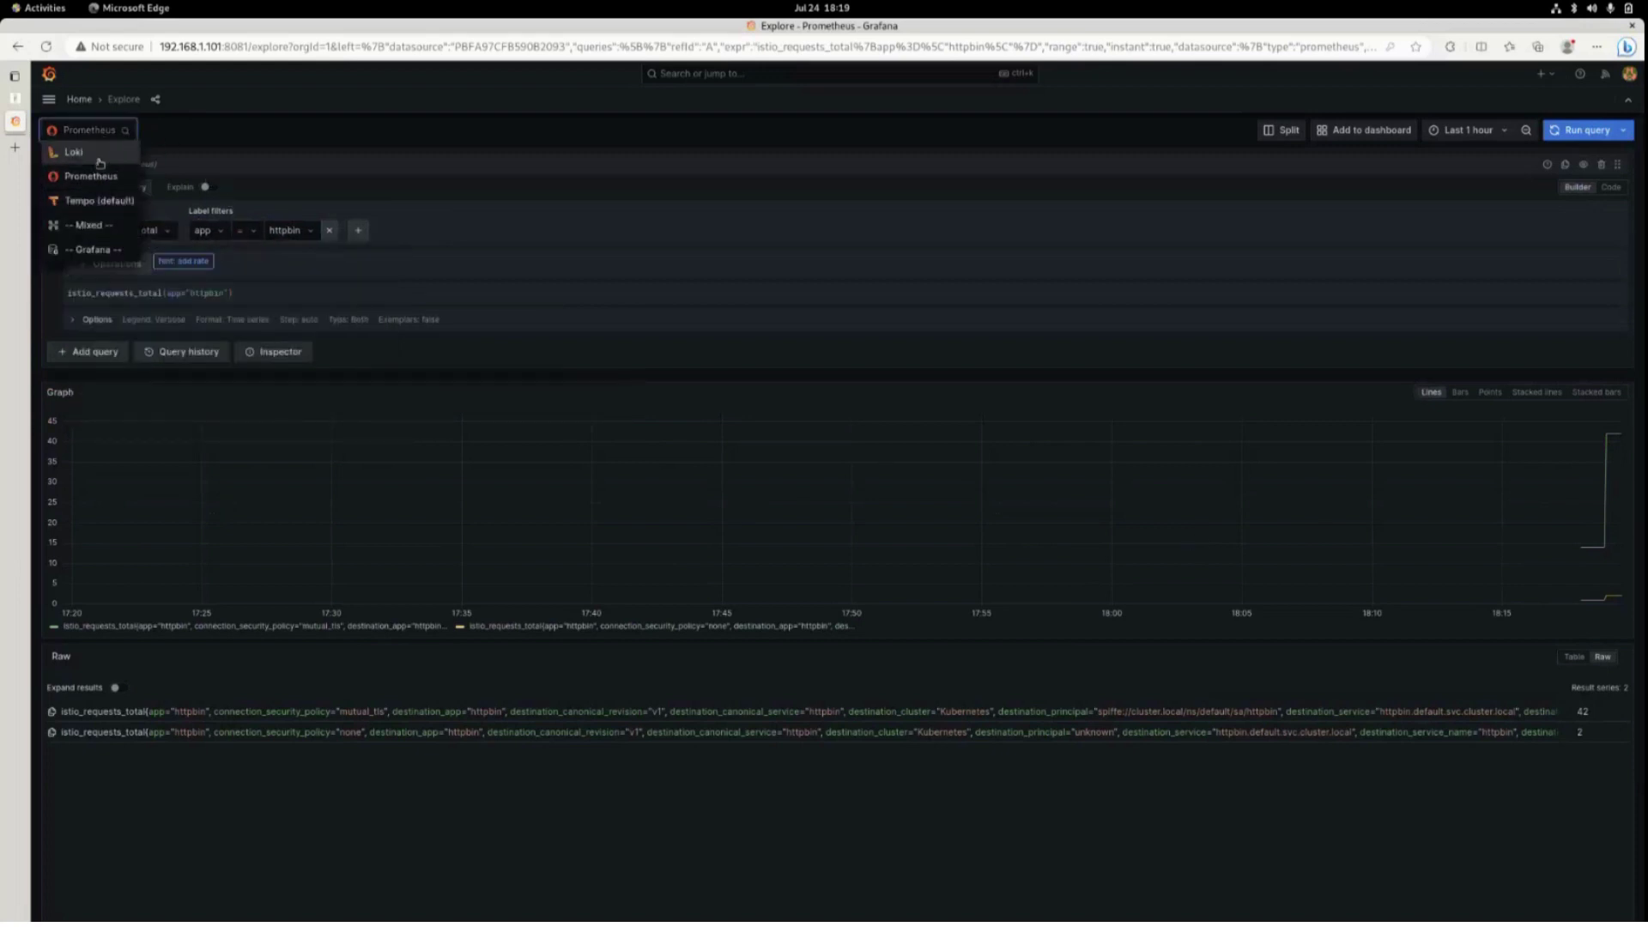
pyautogui.click(101, 201)
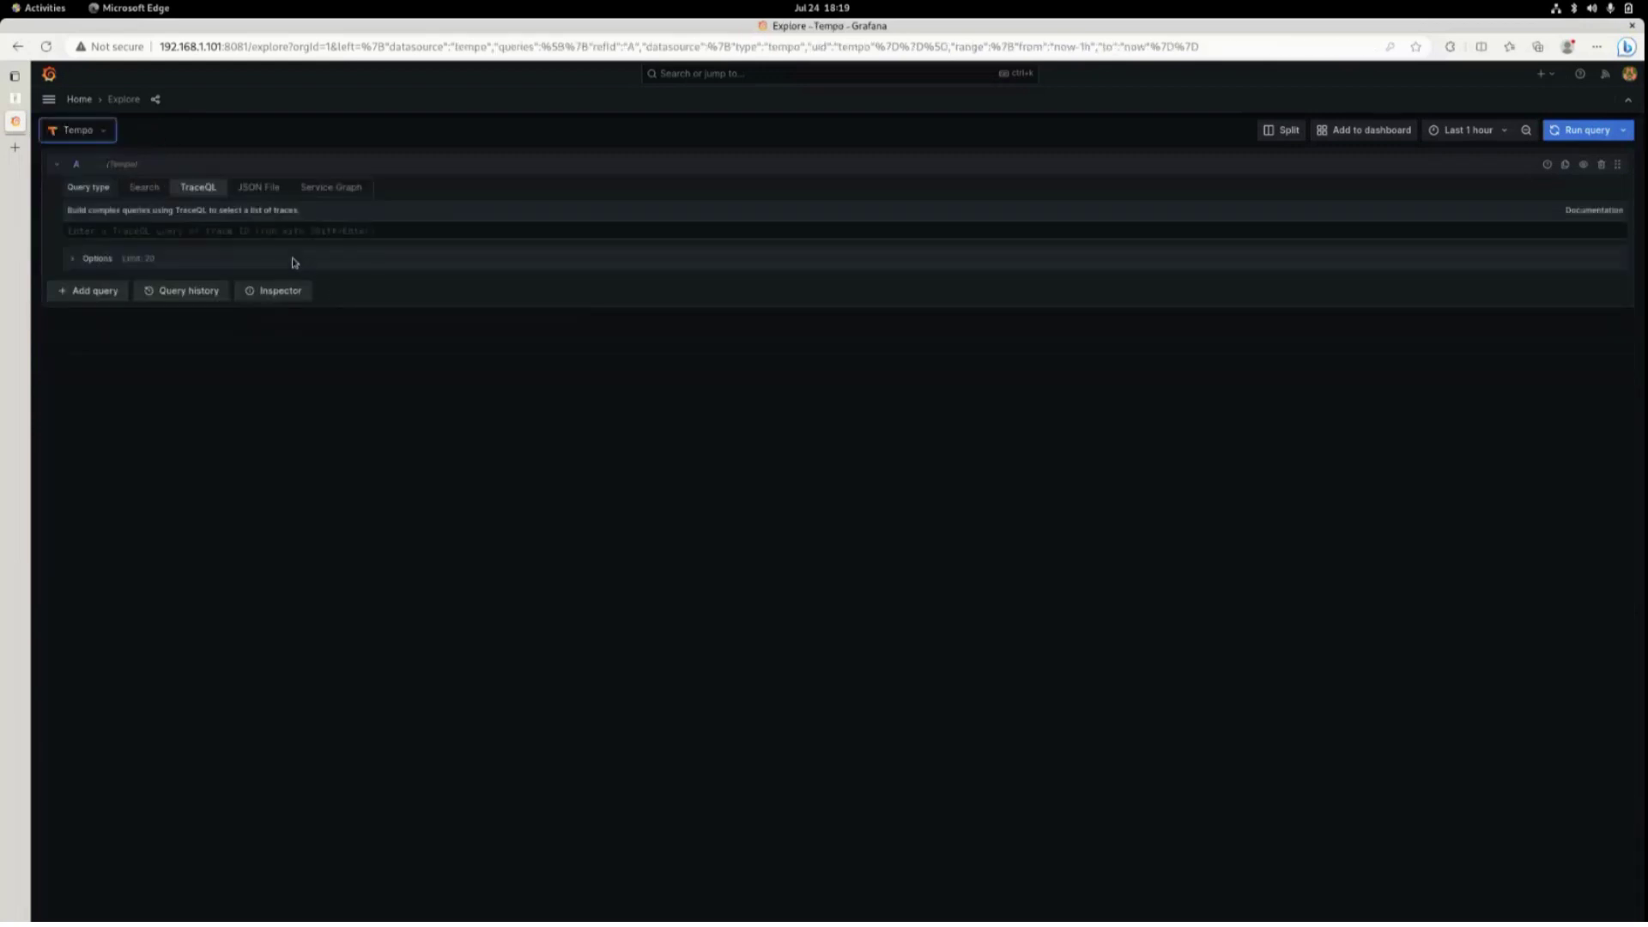
pyautogui.click(287, 232)
pyautogui.write('{}')
pyautogui.hotkey('shift', 'Return')
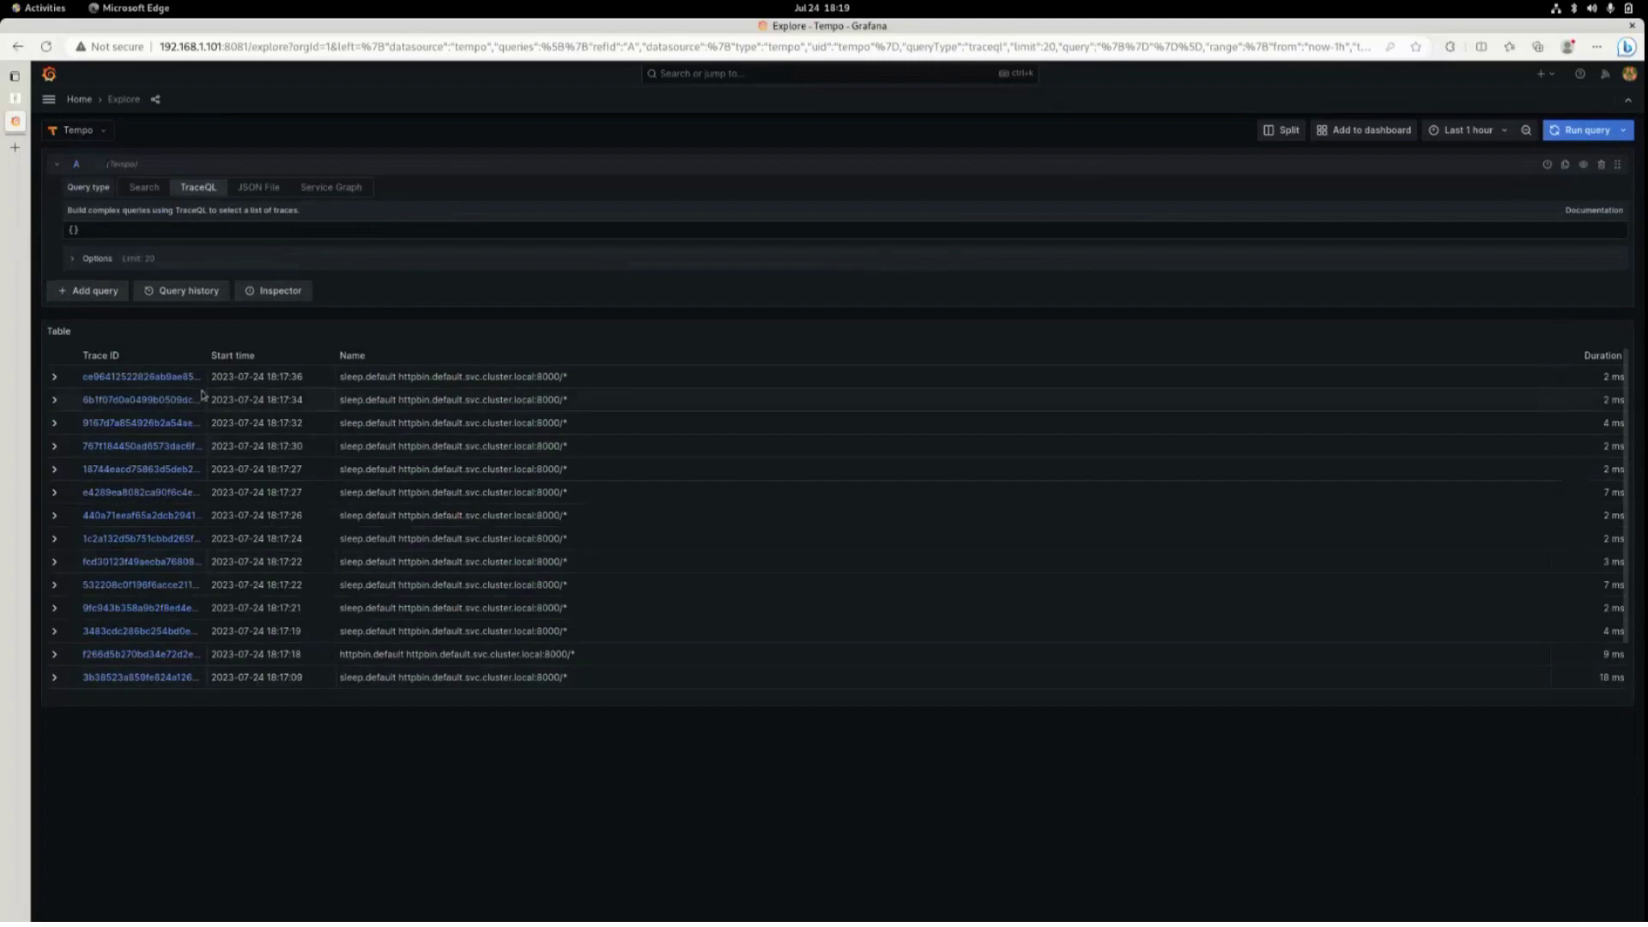
# Open the first trace, expand the httpbin.default span's attributes, then switch the left pane to Loki.
pyautogui.click(125, 382)
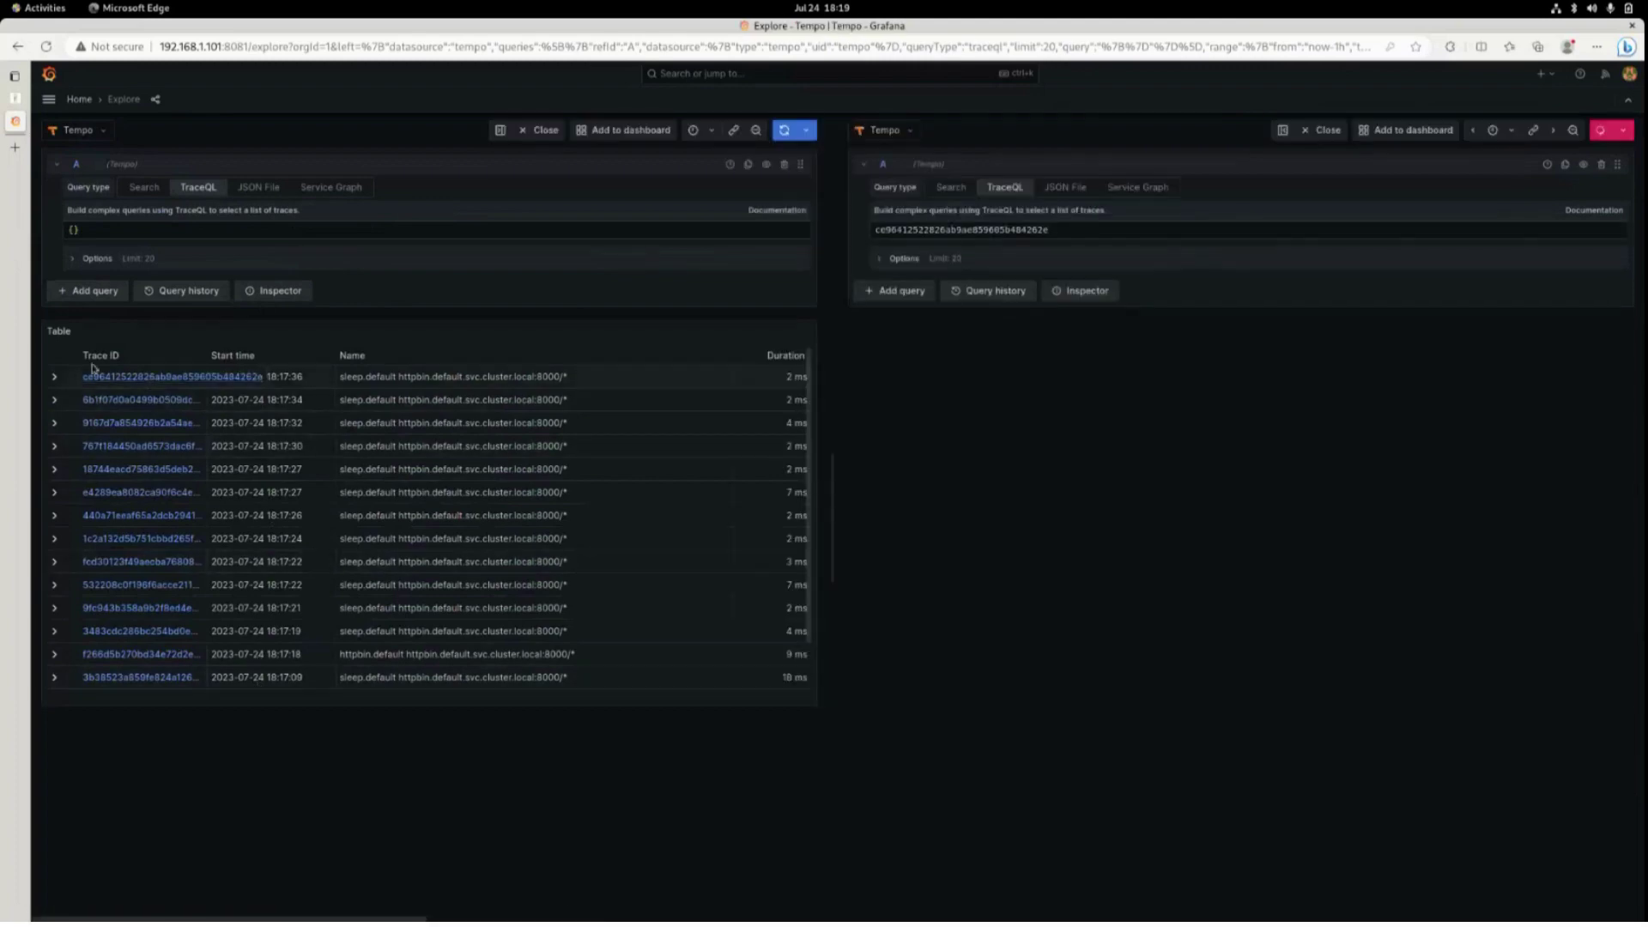
pyautogui.click(862, 458)
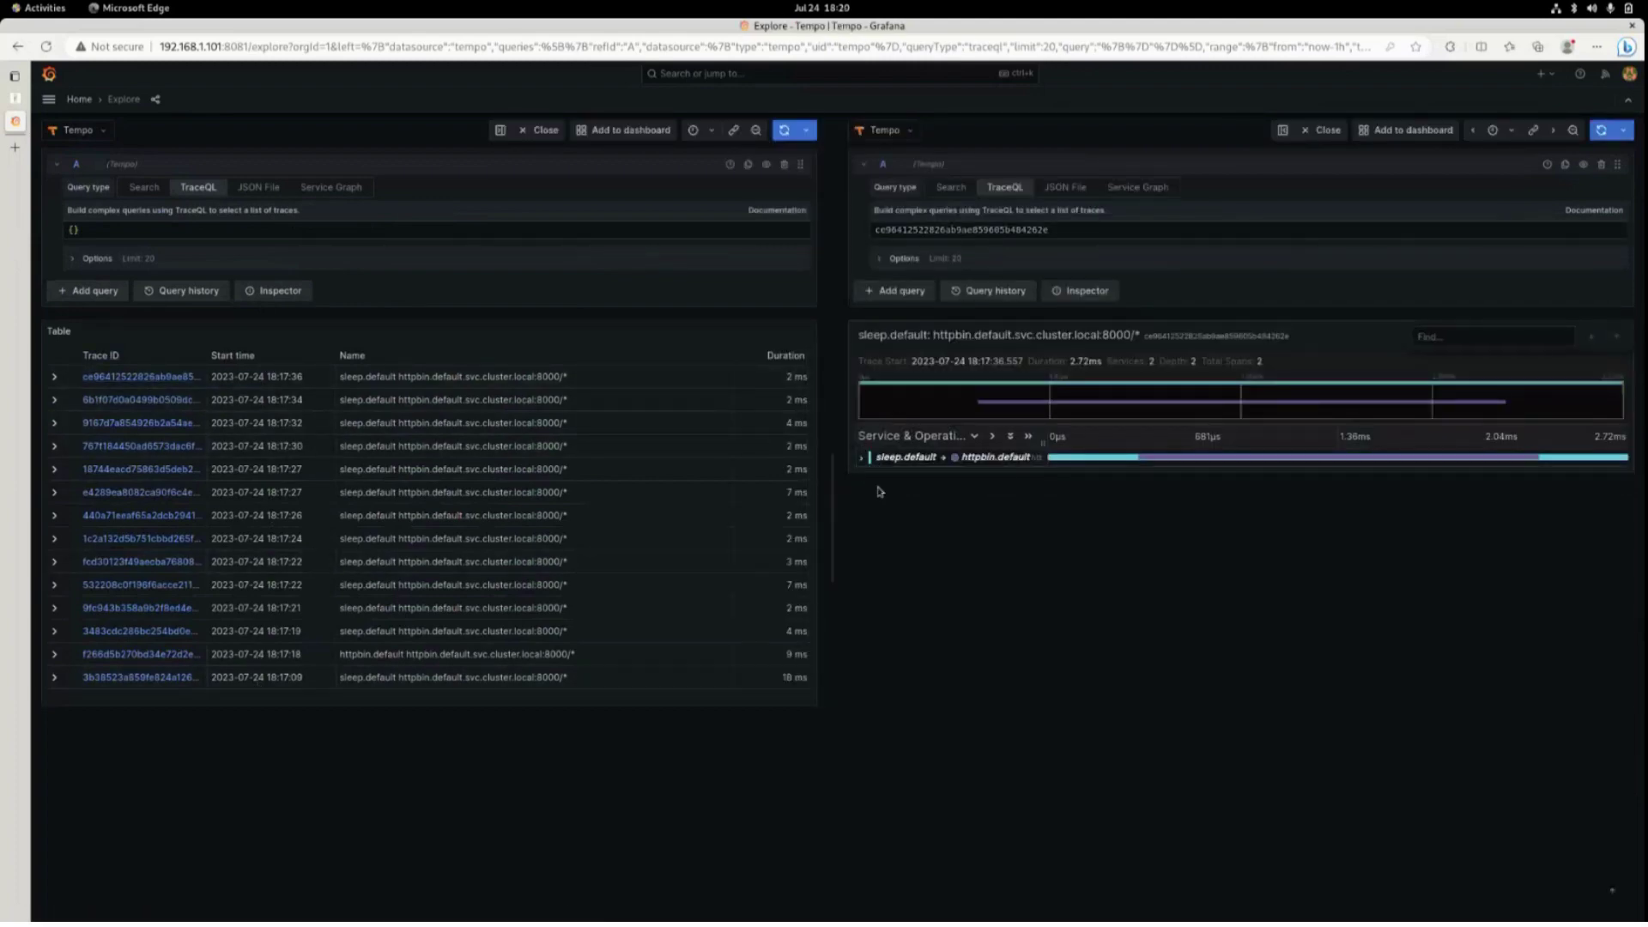
pyautogui.click(862, 458)
pyautogui.click(983, 475)
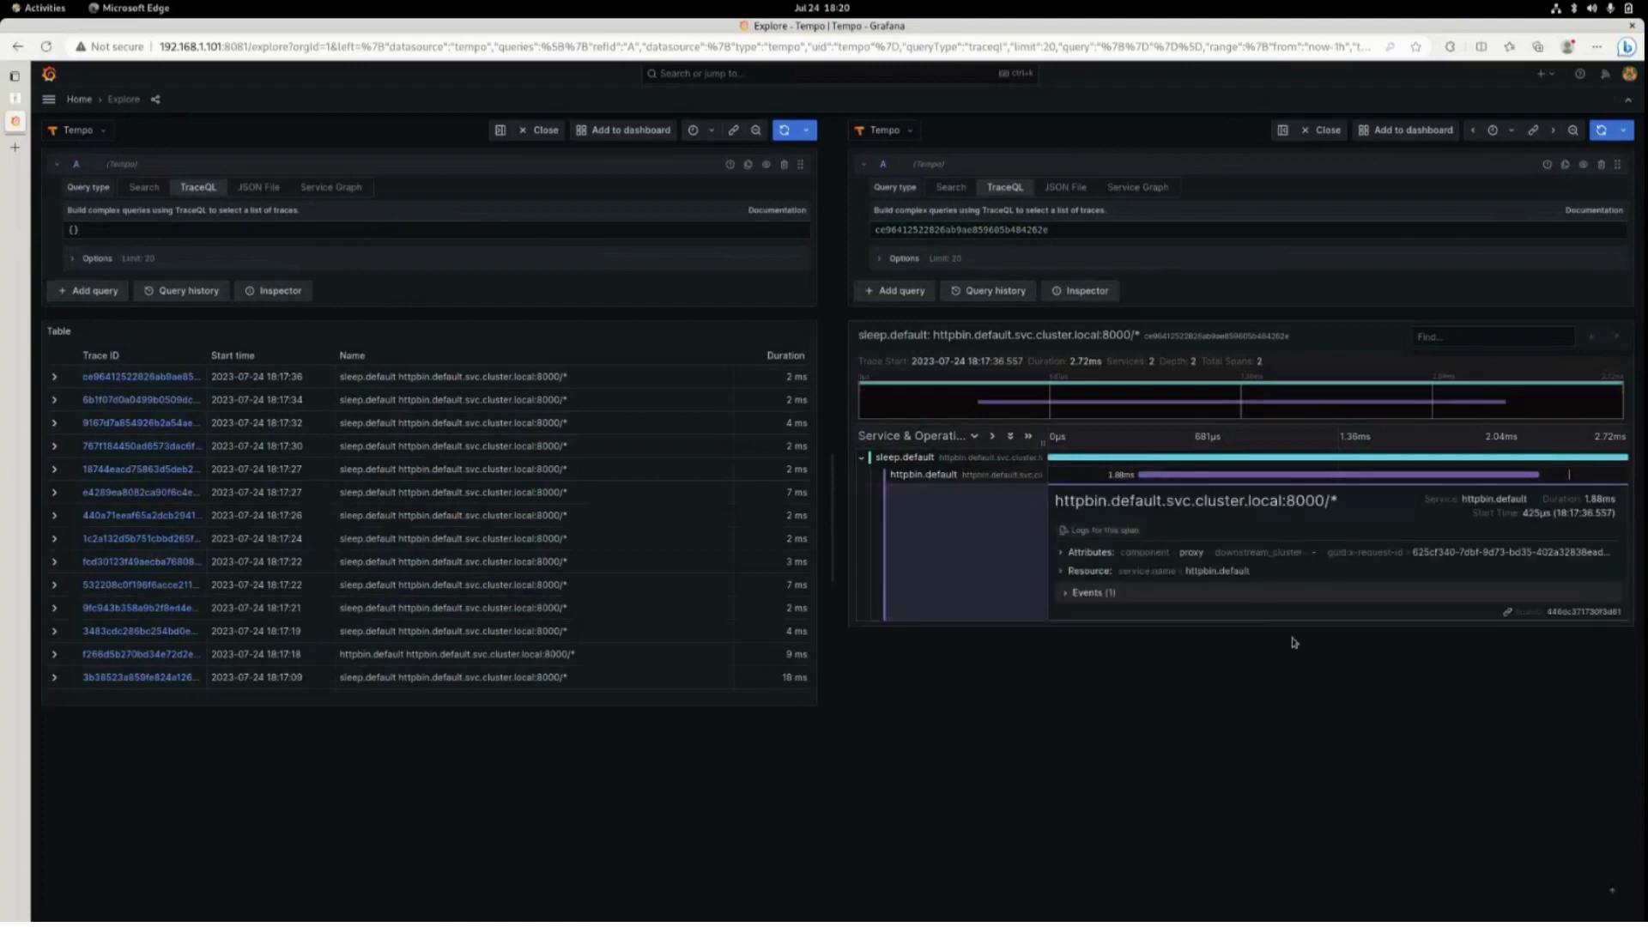
pyautogui.click(1141, 571)
pyautogui.click(1156, 554)
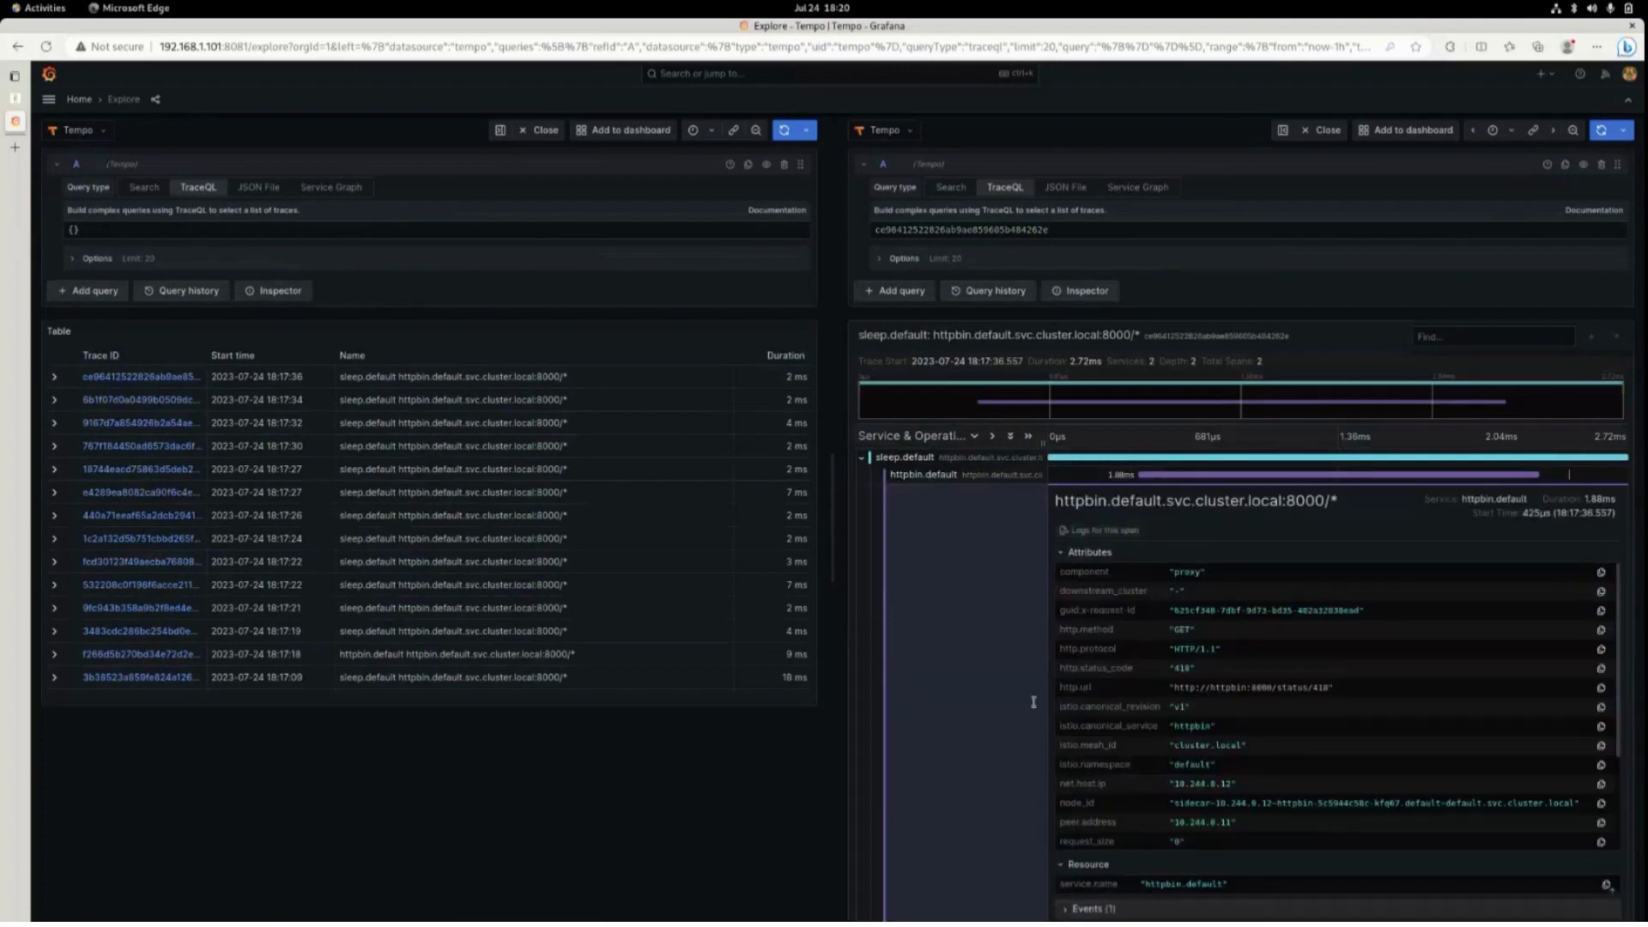
pyautogui.click(93, 133)
pyautogui.click(116, 153)
# Close the Tempo pane and run a Loki query filtered to exporter = OTLP.
pyautogui.click(1328, 129)
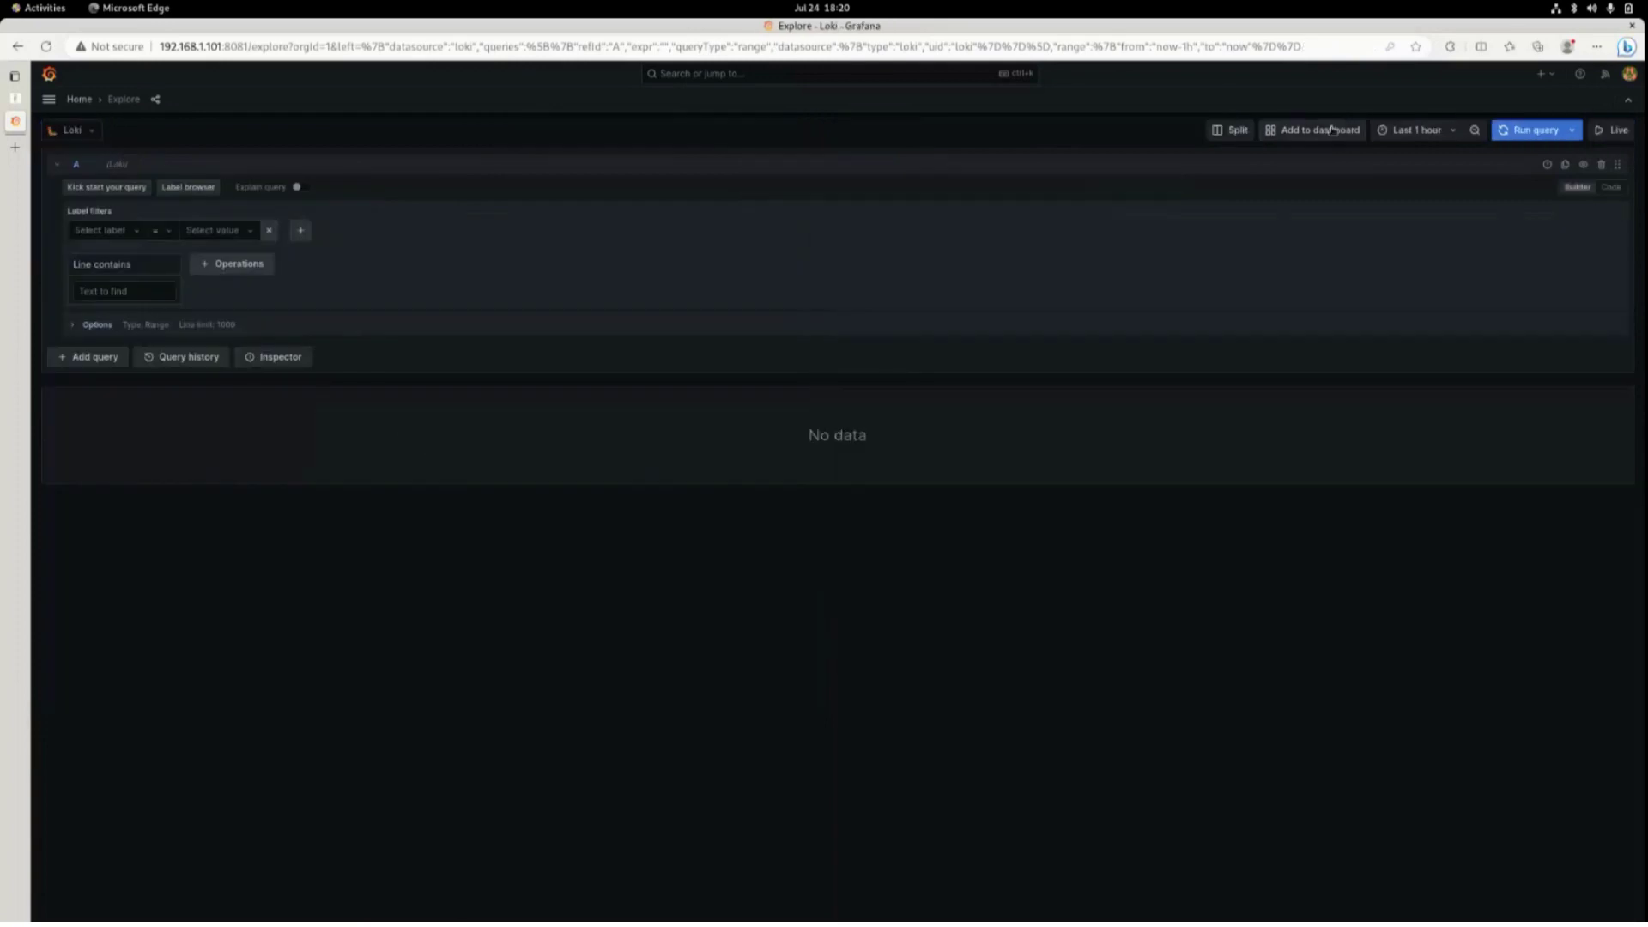
pyautogui.click(113, 232)
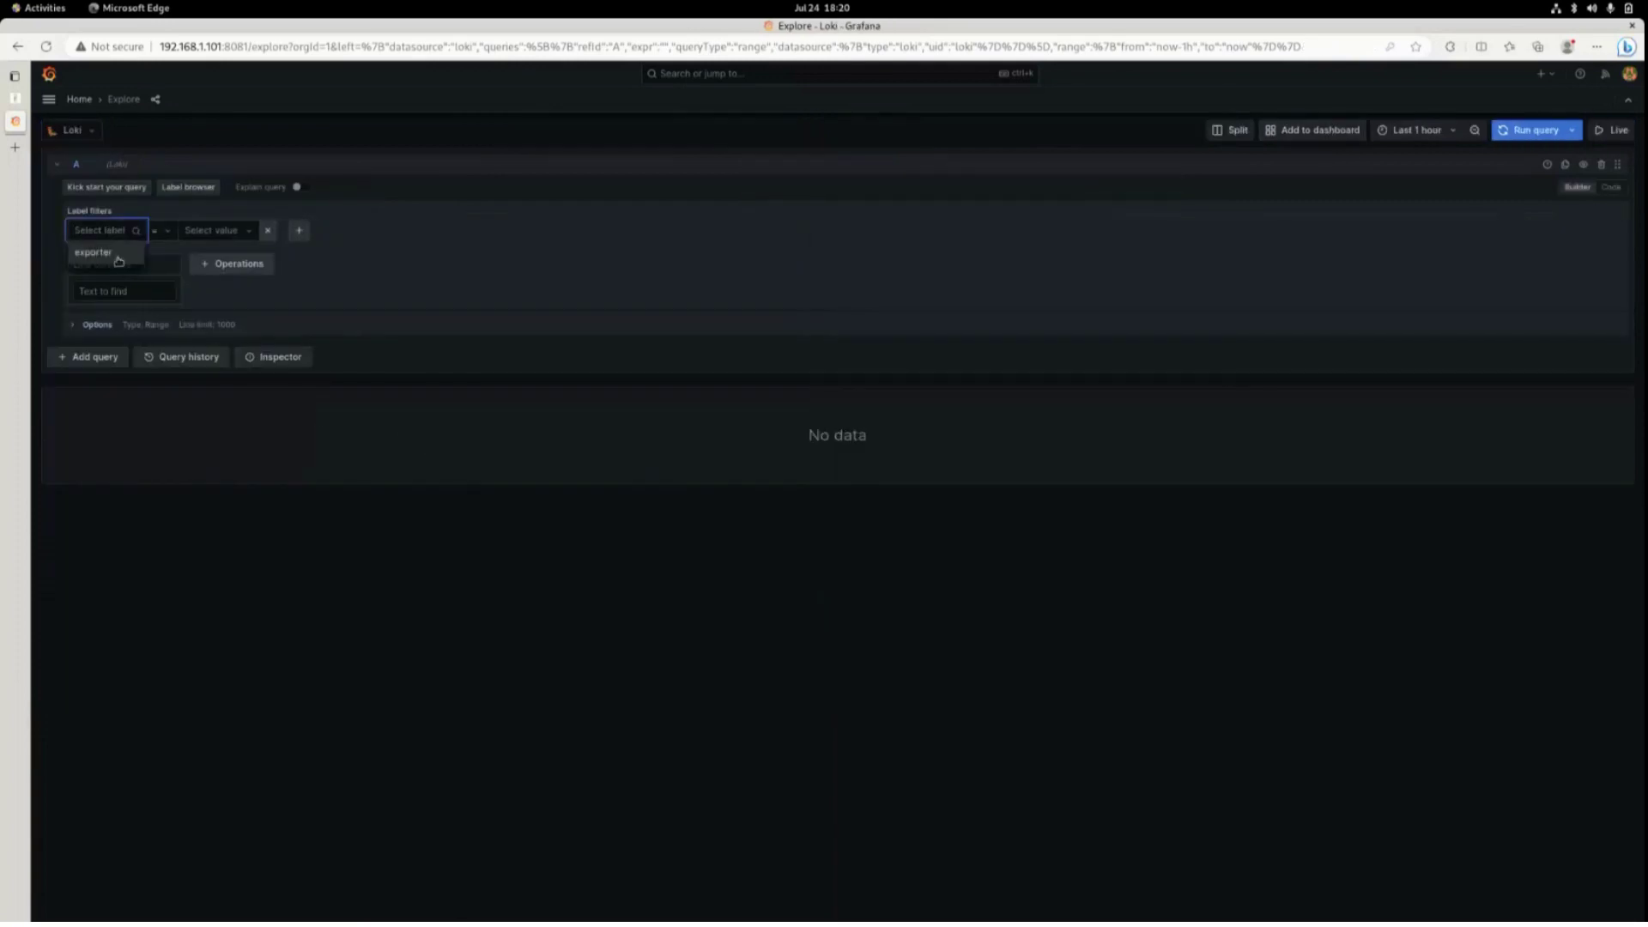
pyautogui.click(116, 257)
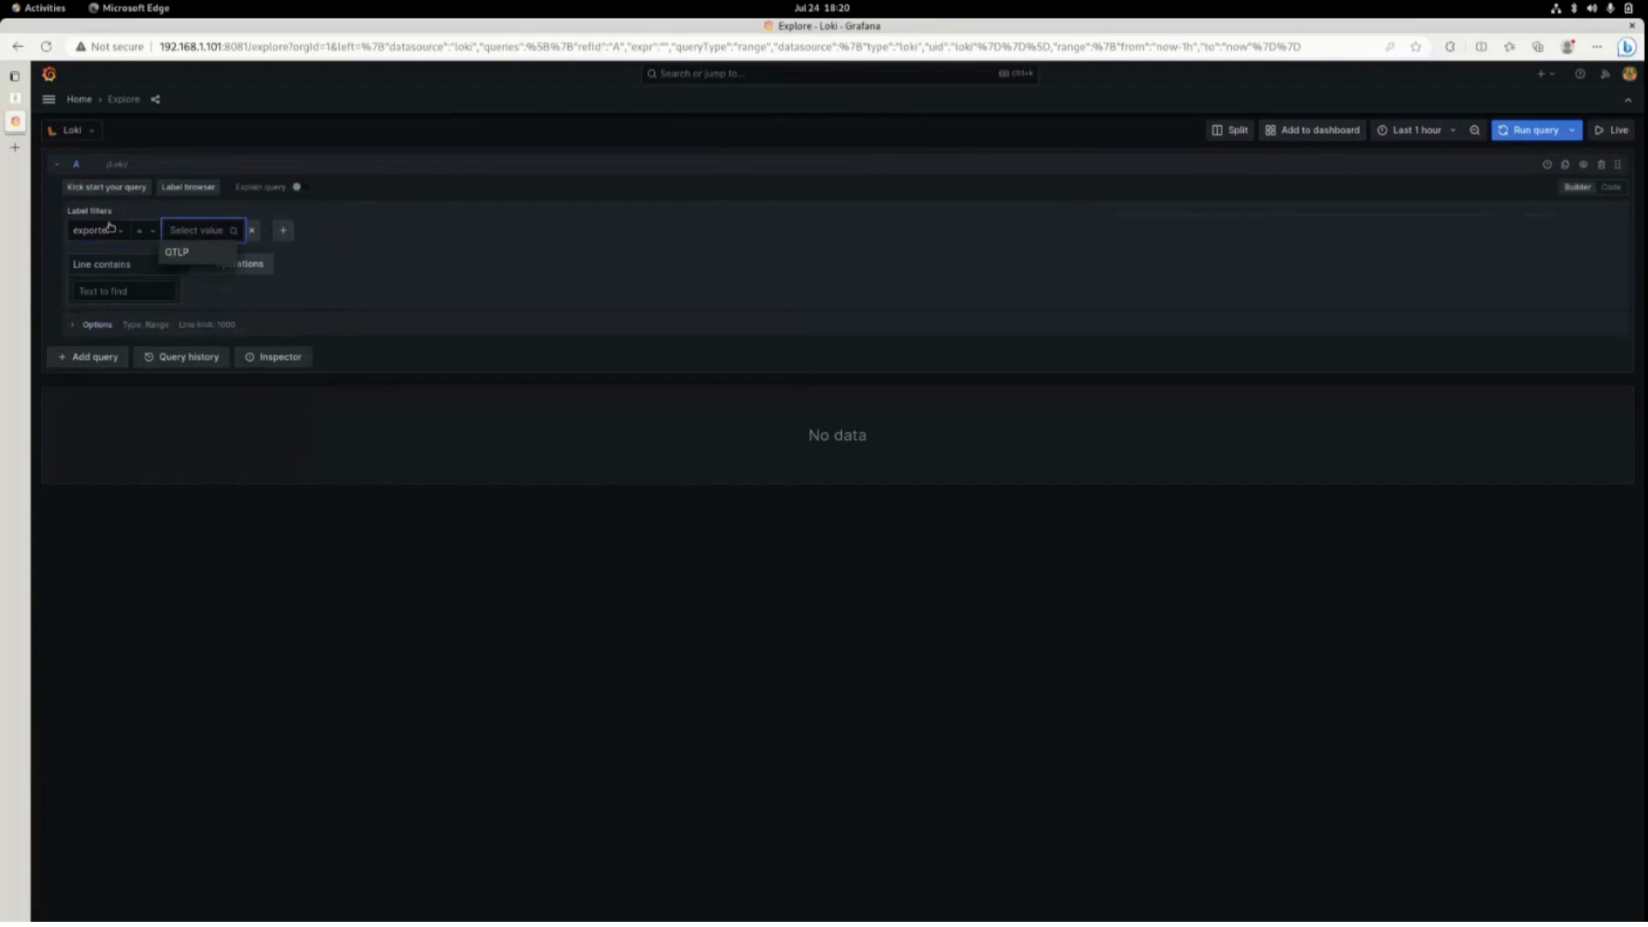
pyautogui.press('Return')
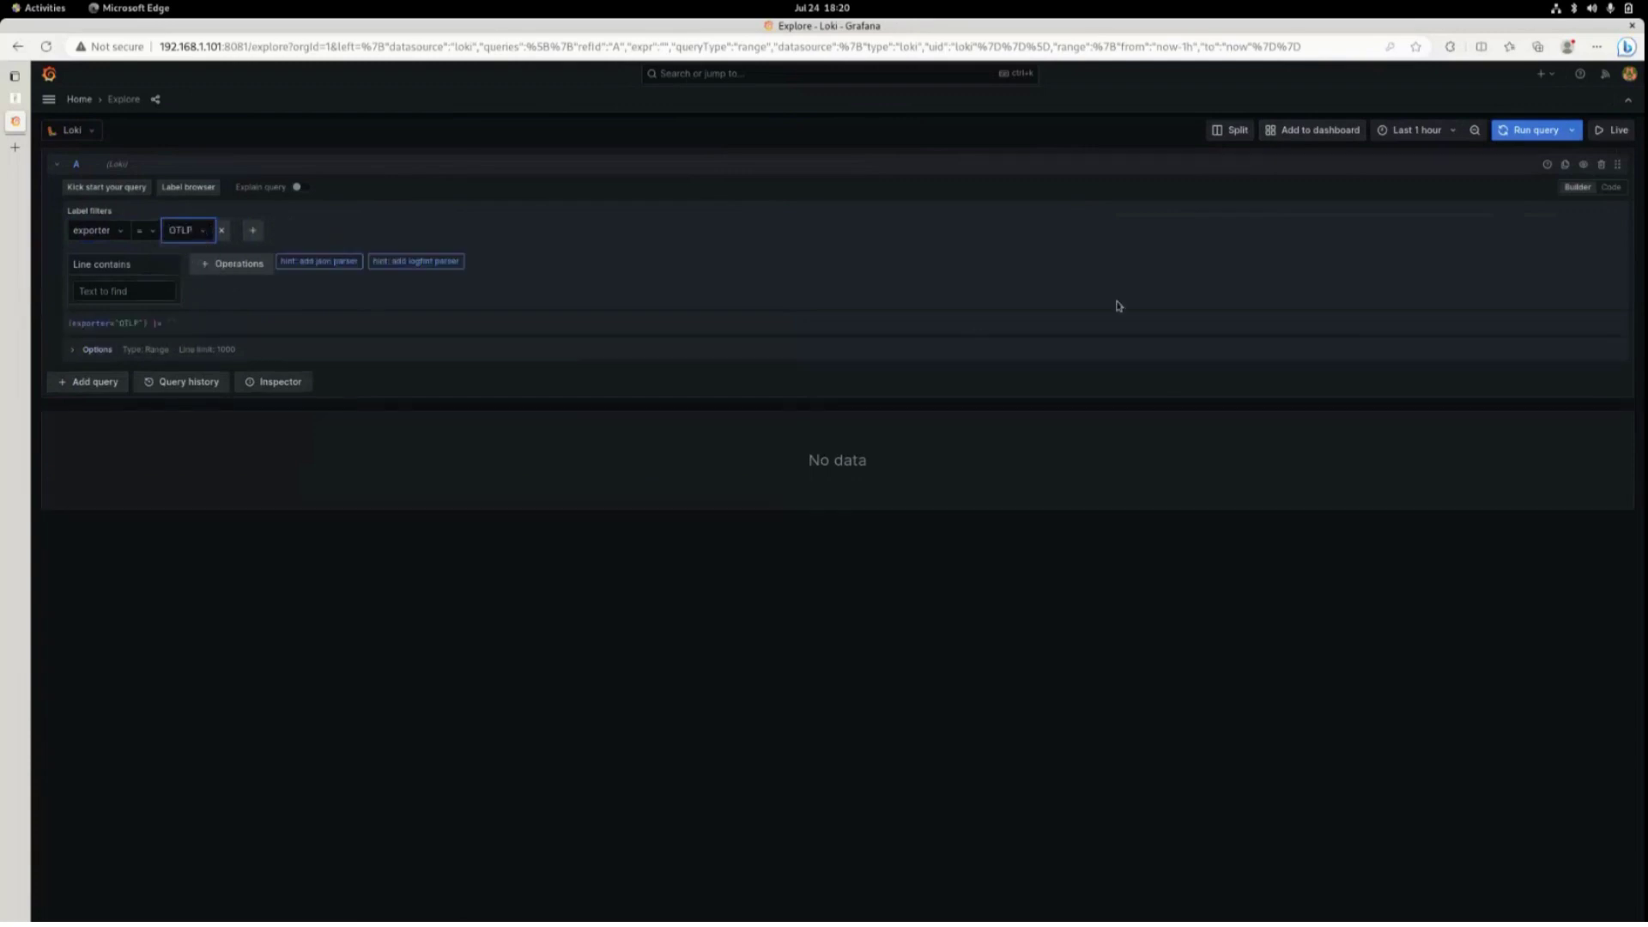
pyautogui.click(121, 234)
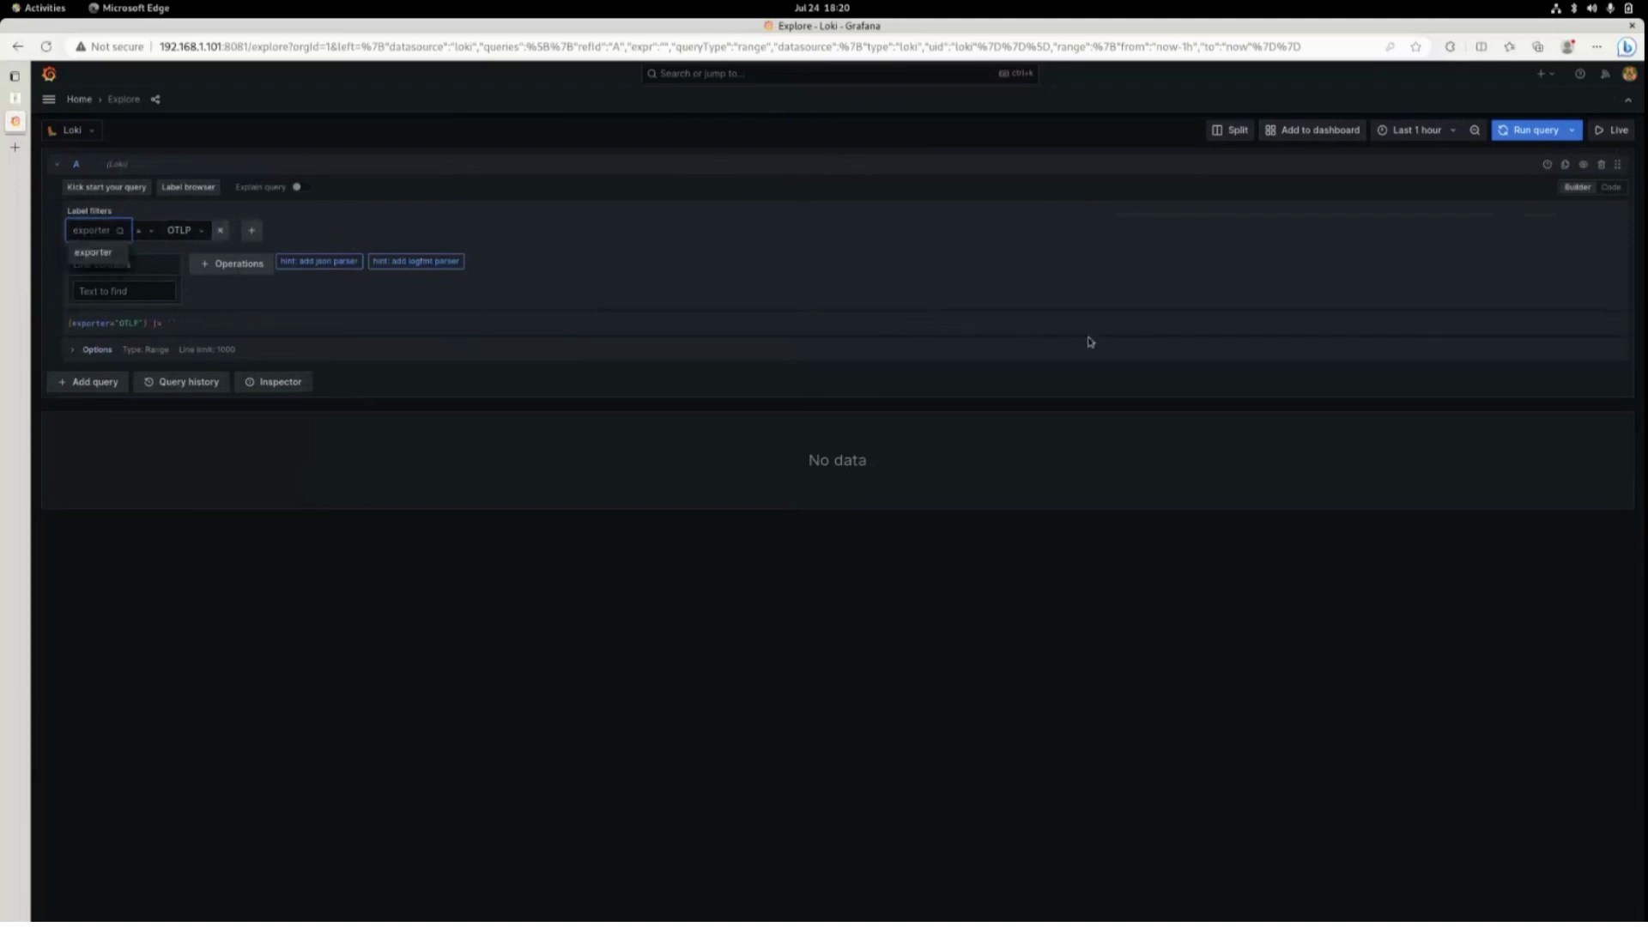
pyautogui.press('Escape')
pyautogui.click(1506, 136)
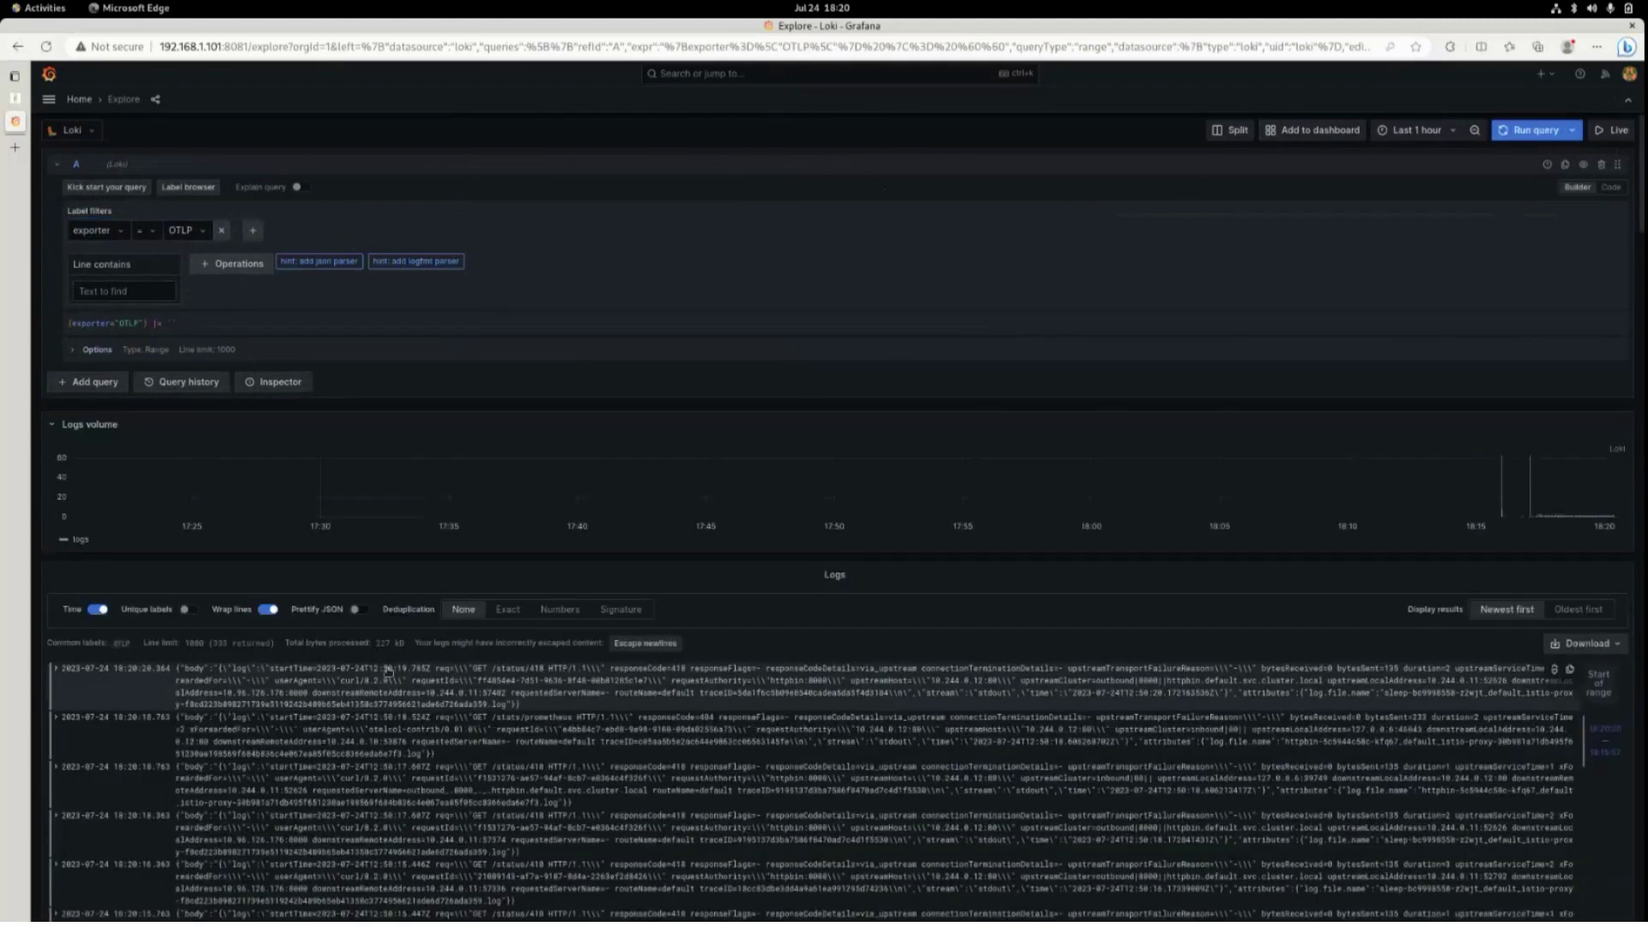
# Expand the newest log line and open its linked trace in Tempo.
pyautogui.scroll(-3, 545, 650)
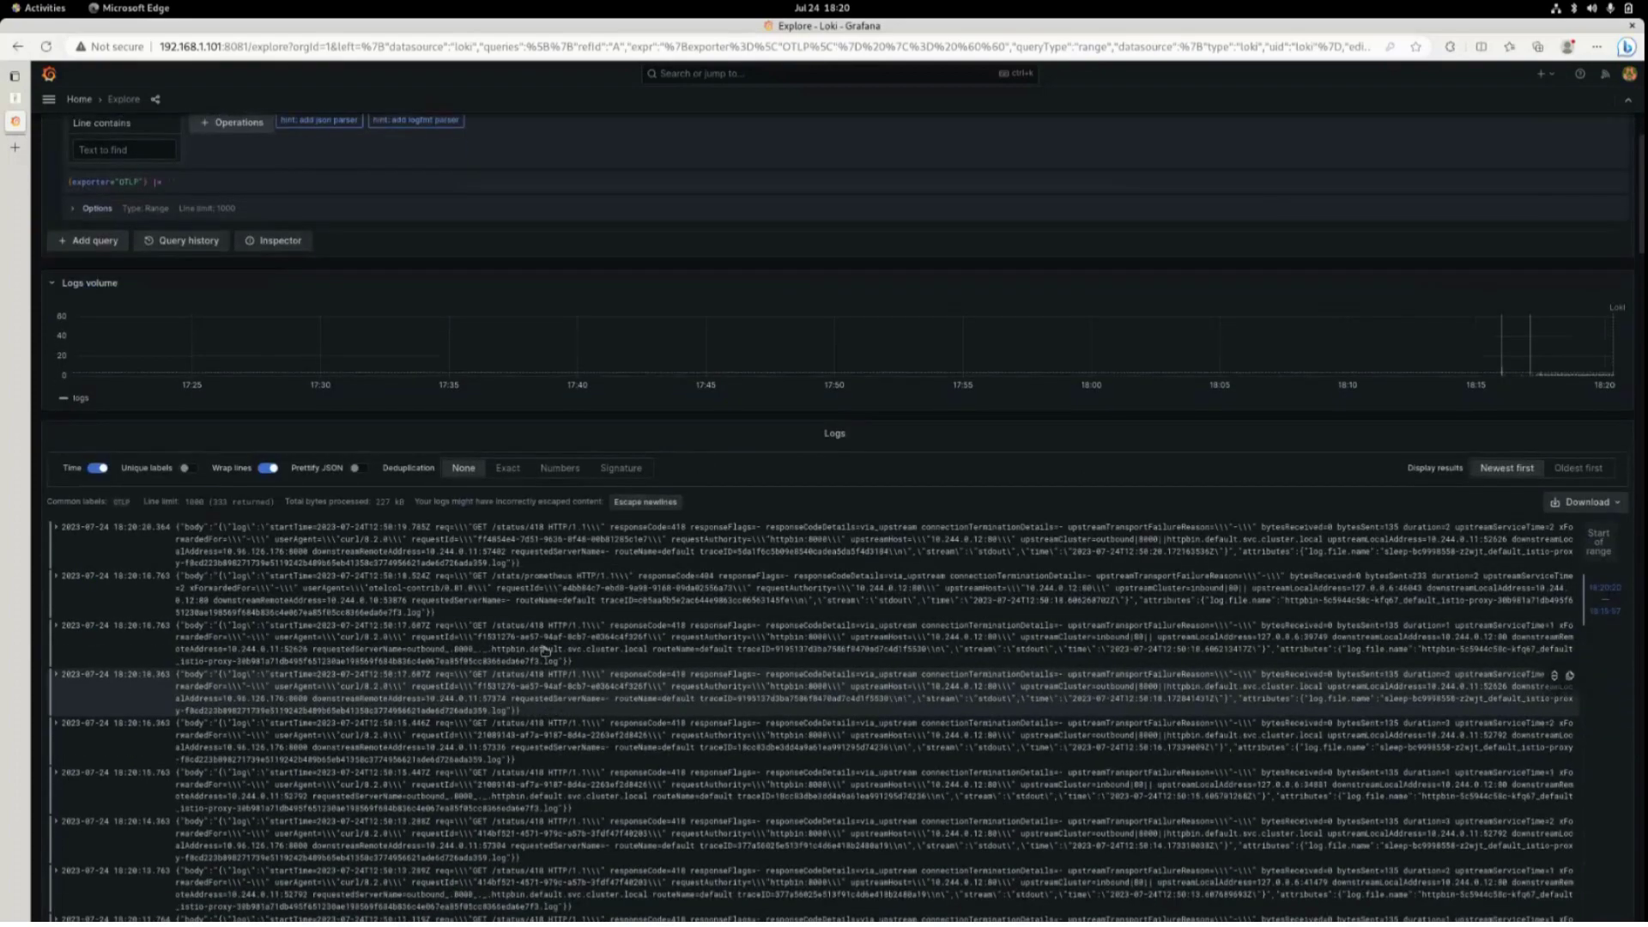
pyautogui.scroll(-5, 545, 649)
pyautogui.scroll(6, 601, 636)
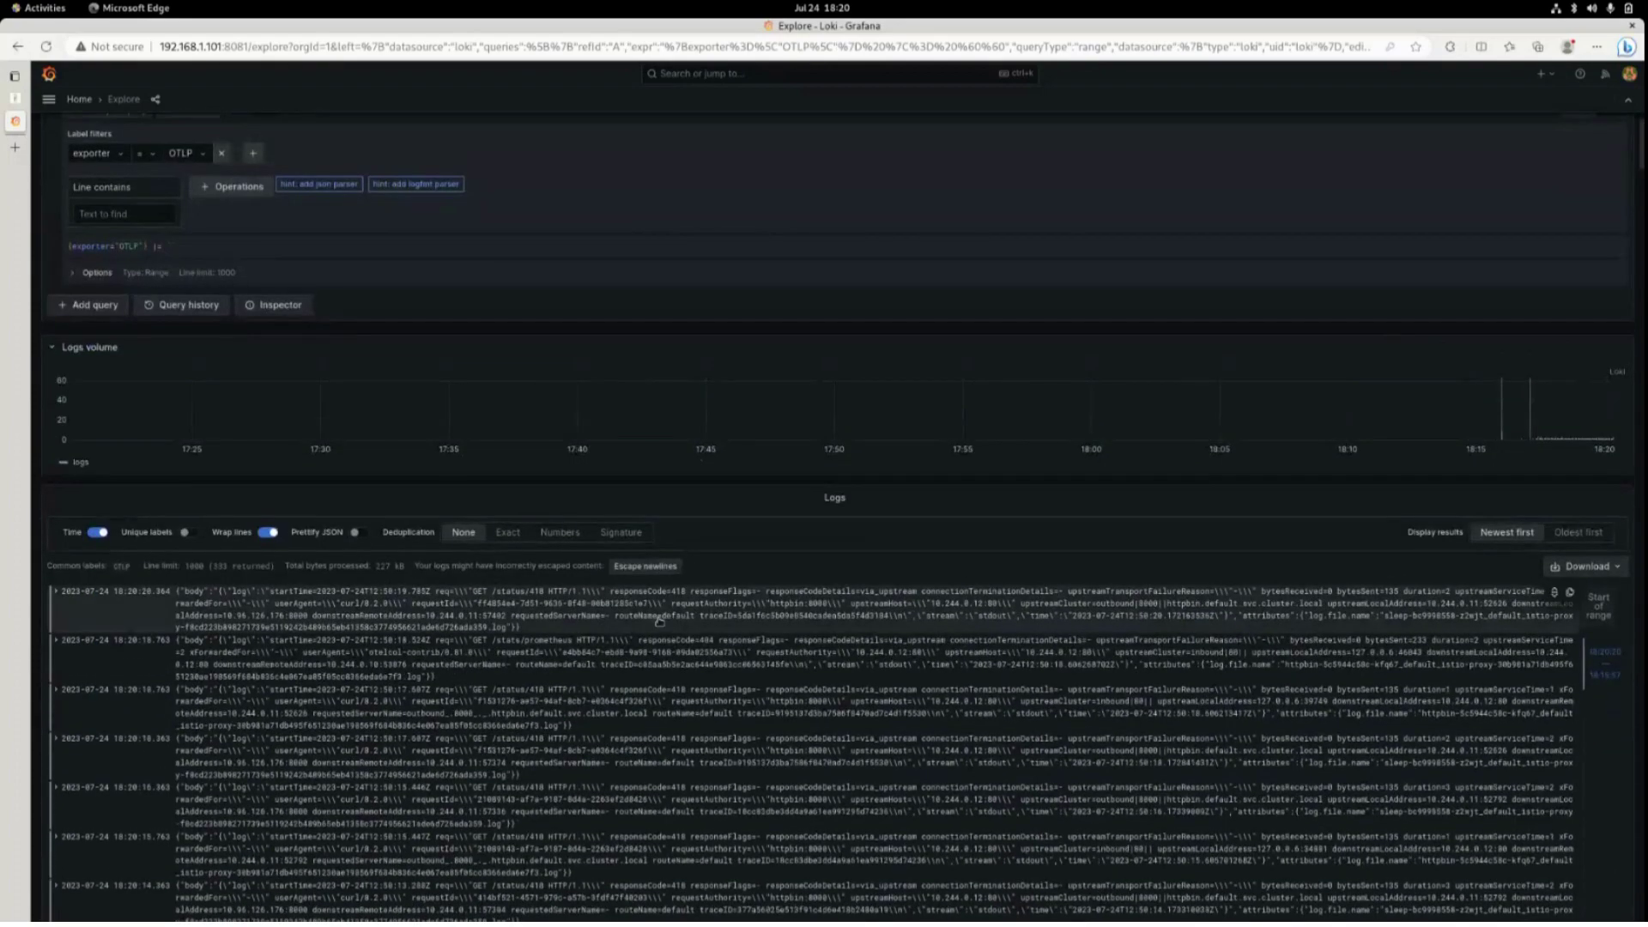
pyautogui.click(660, 620)
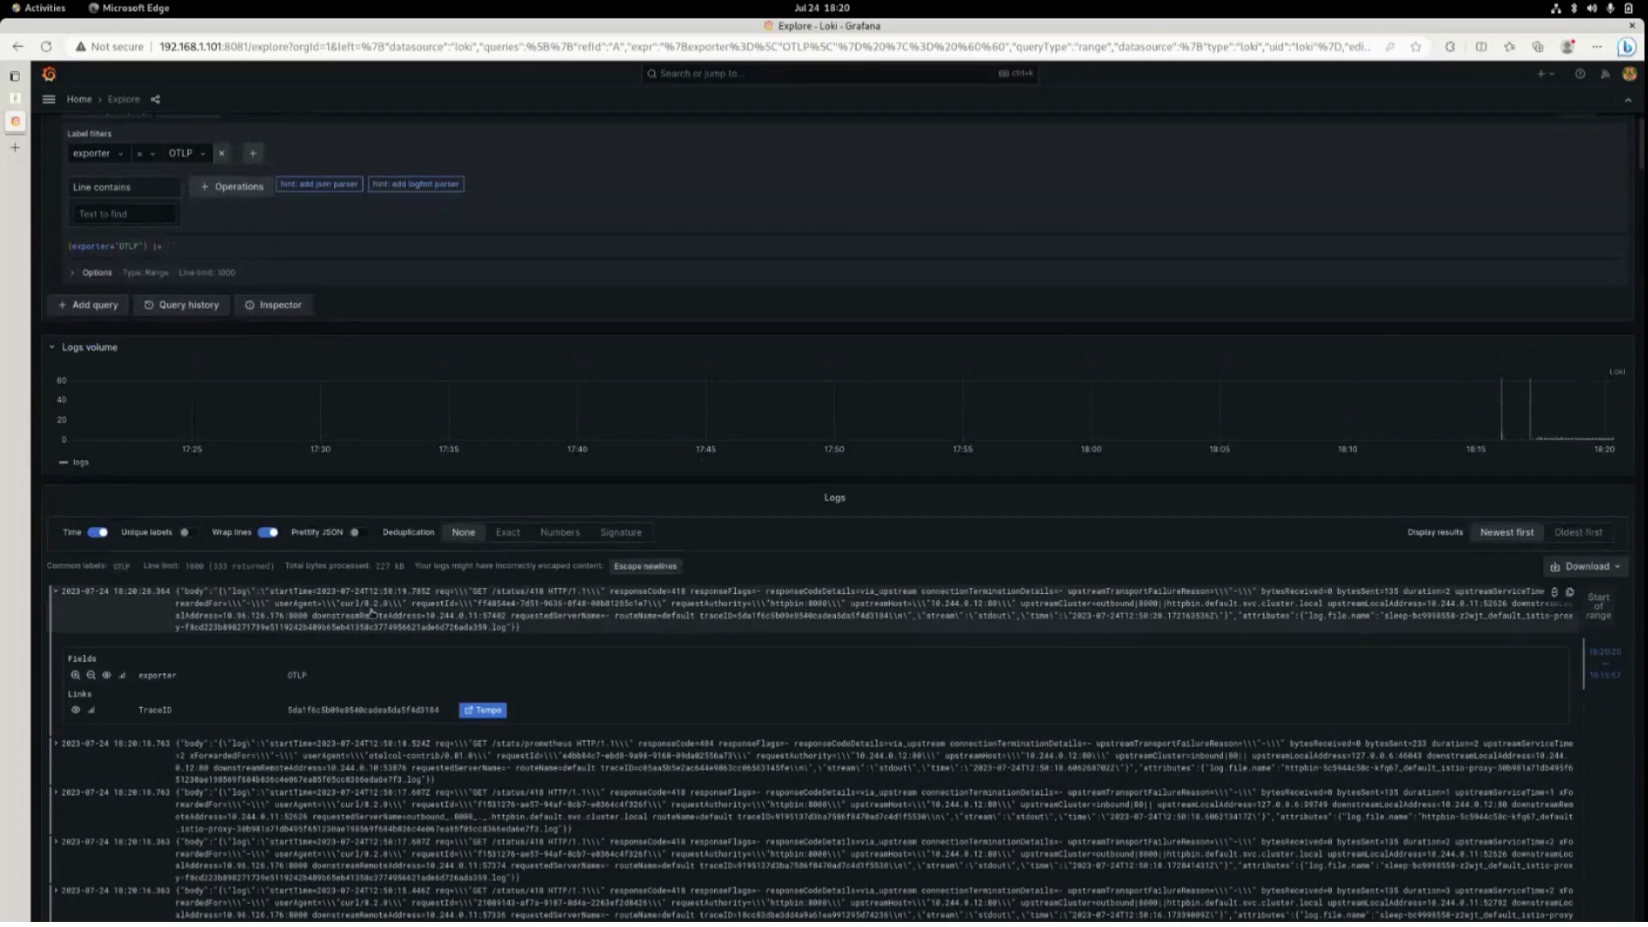
pyautogui.click(485, 710)
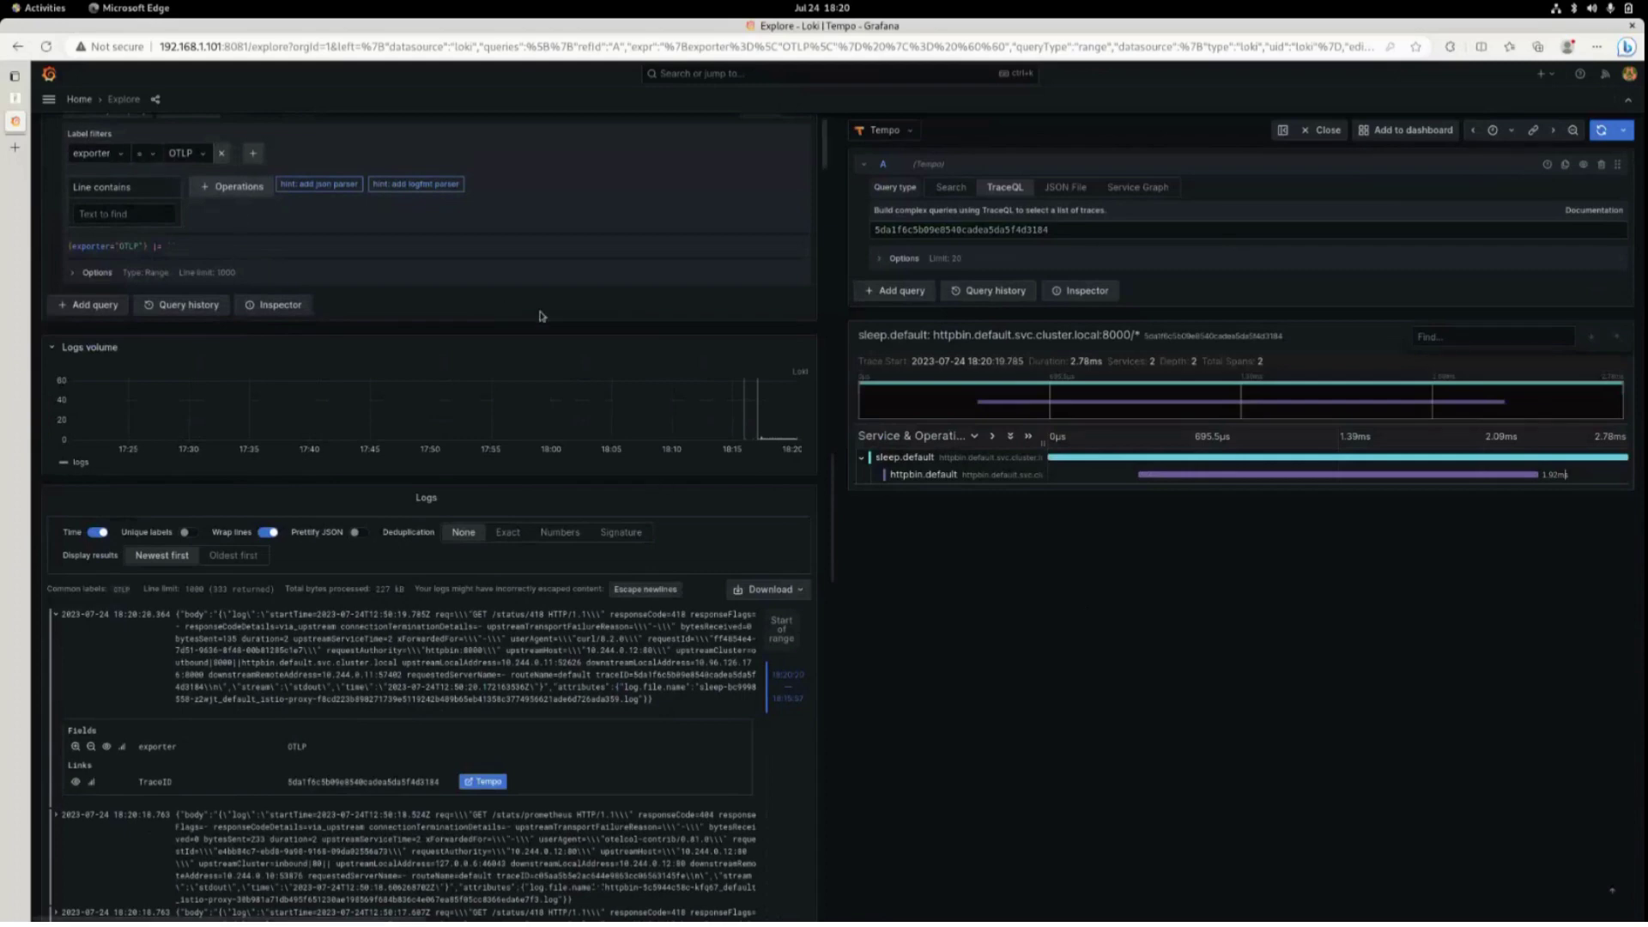
# Make the browser full screen and show the Excalidraw OpenTelemetry Demo diagram.
pyautogui.press('F11')
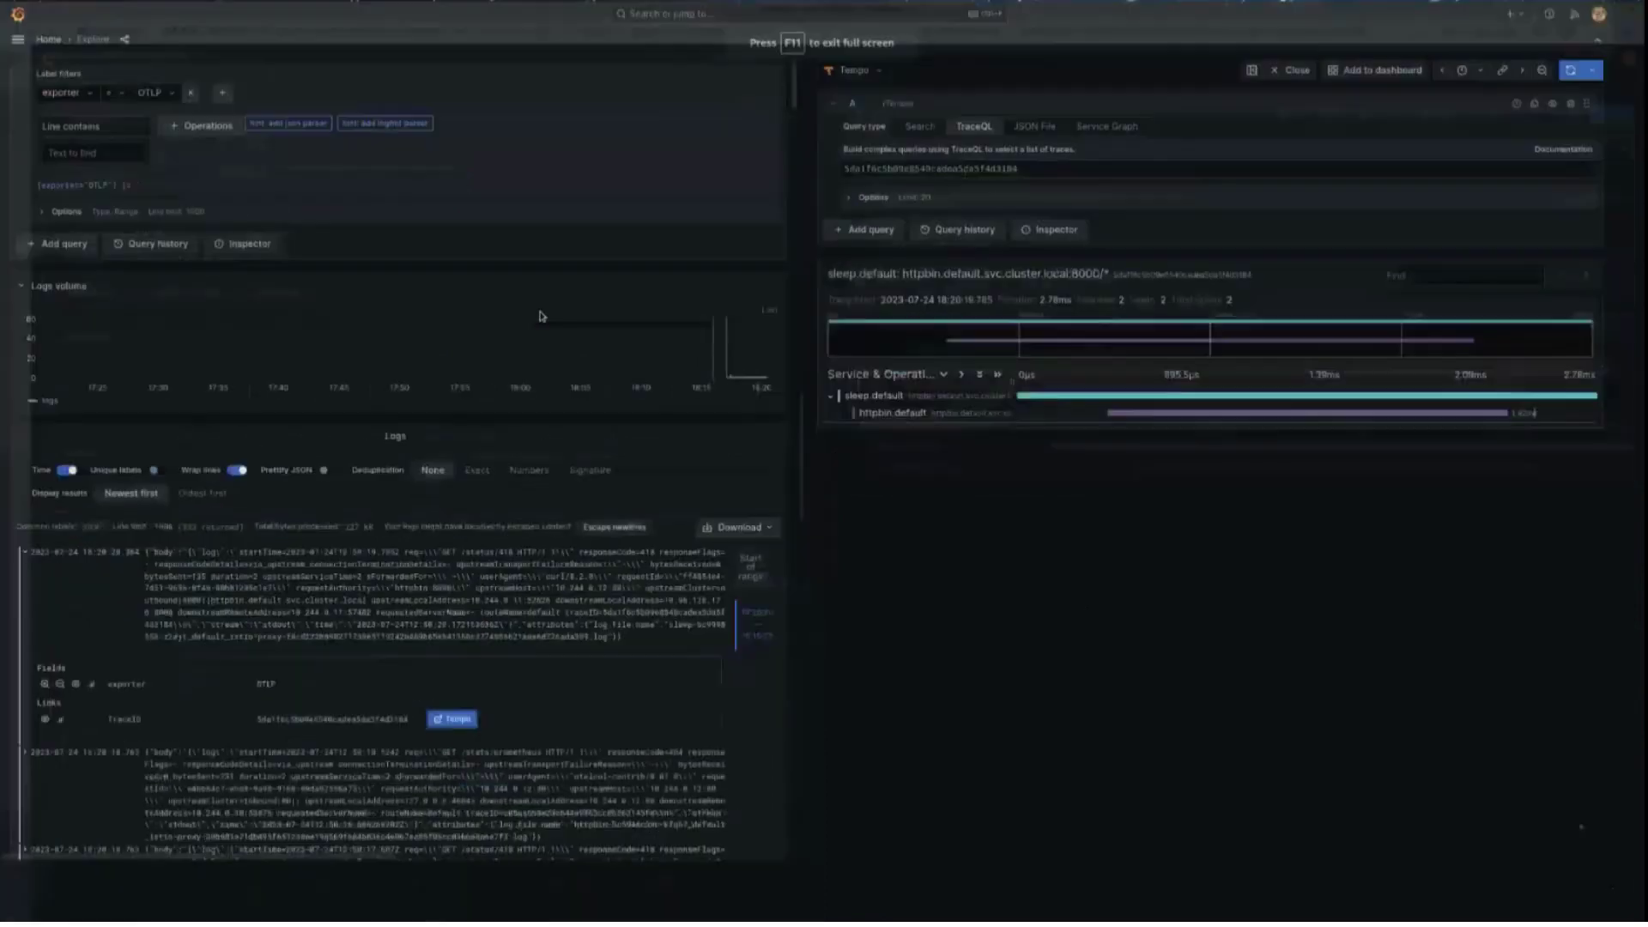
pyautogui.hotkey('ctrl', 'Tab')
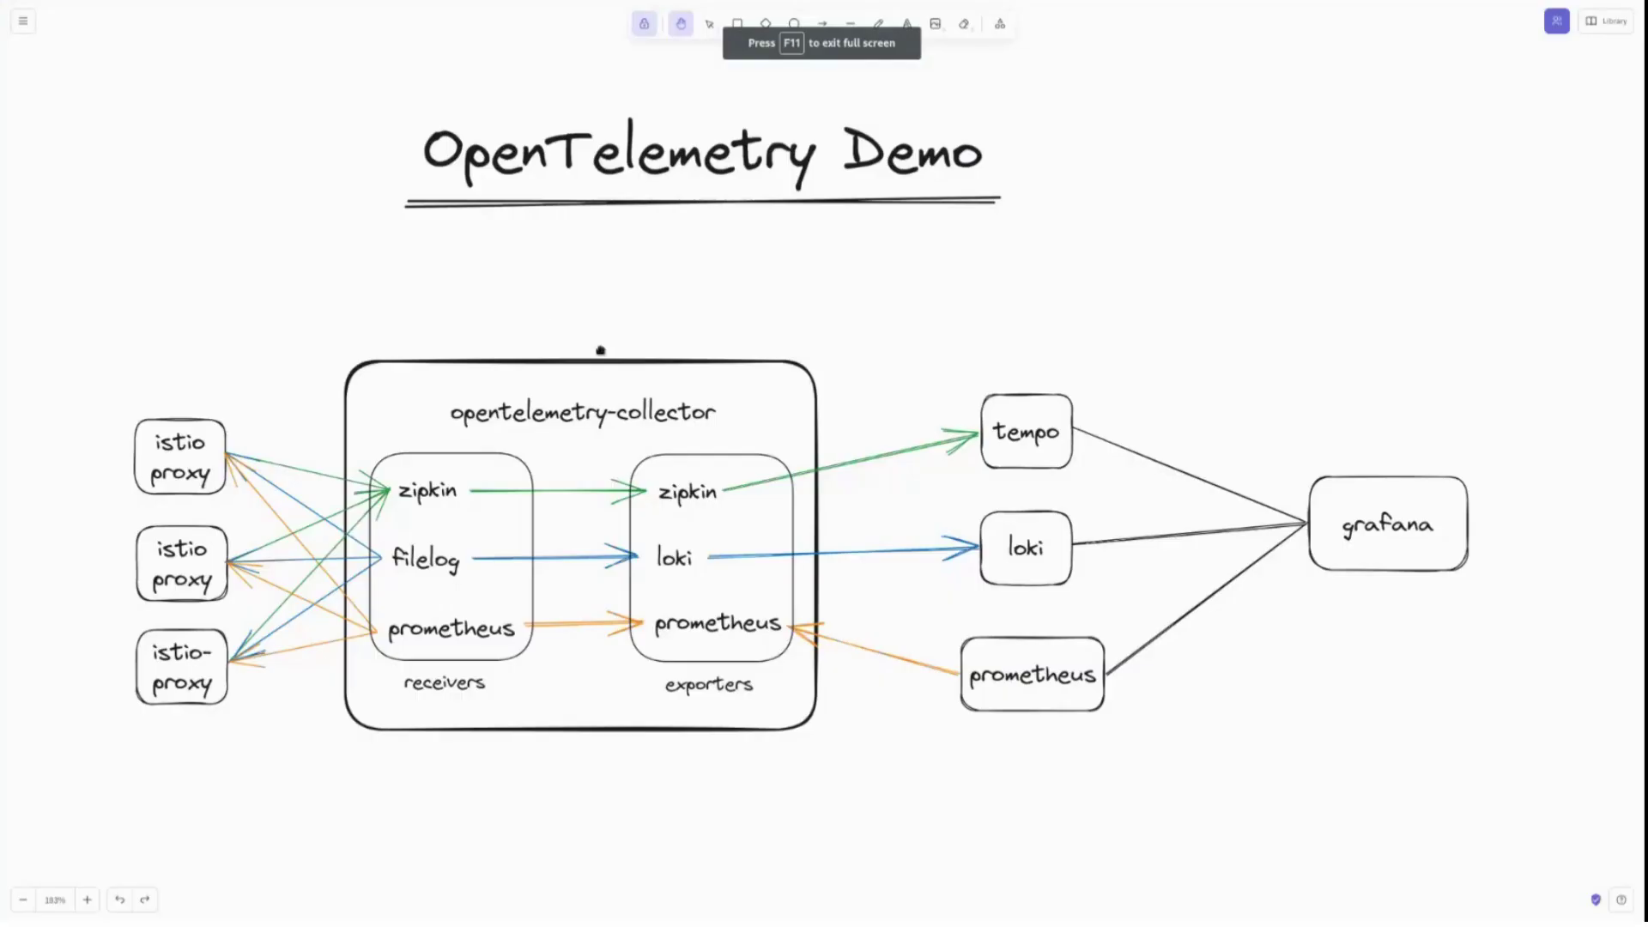